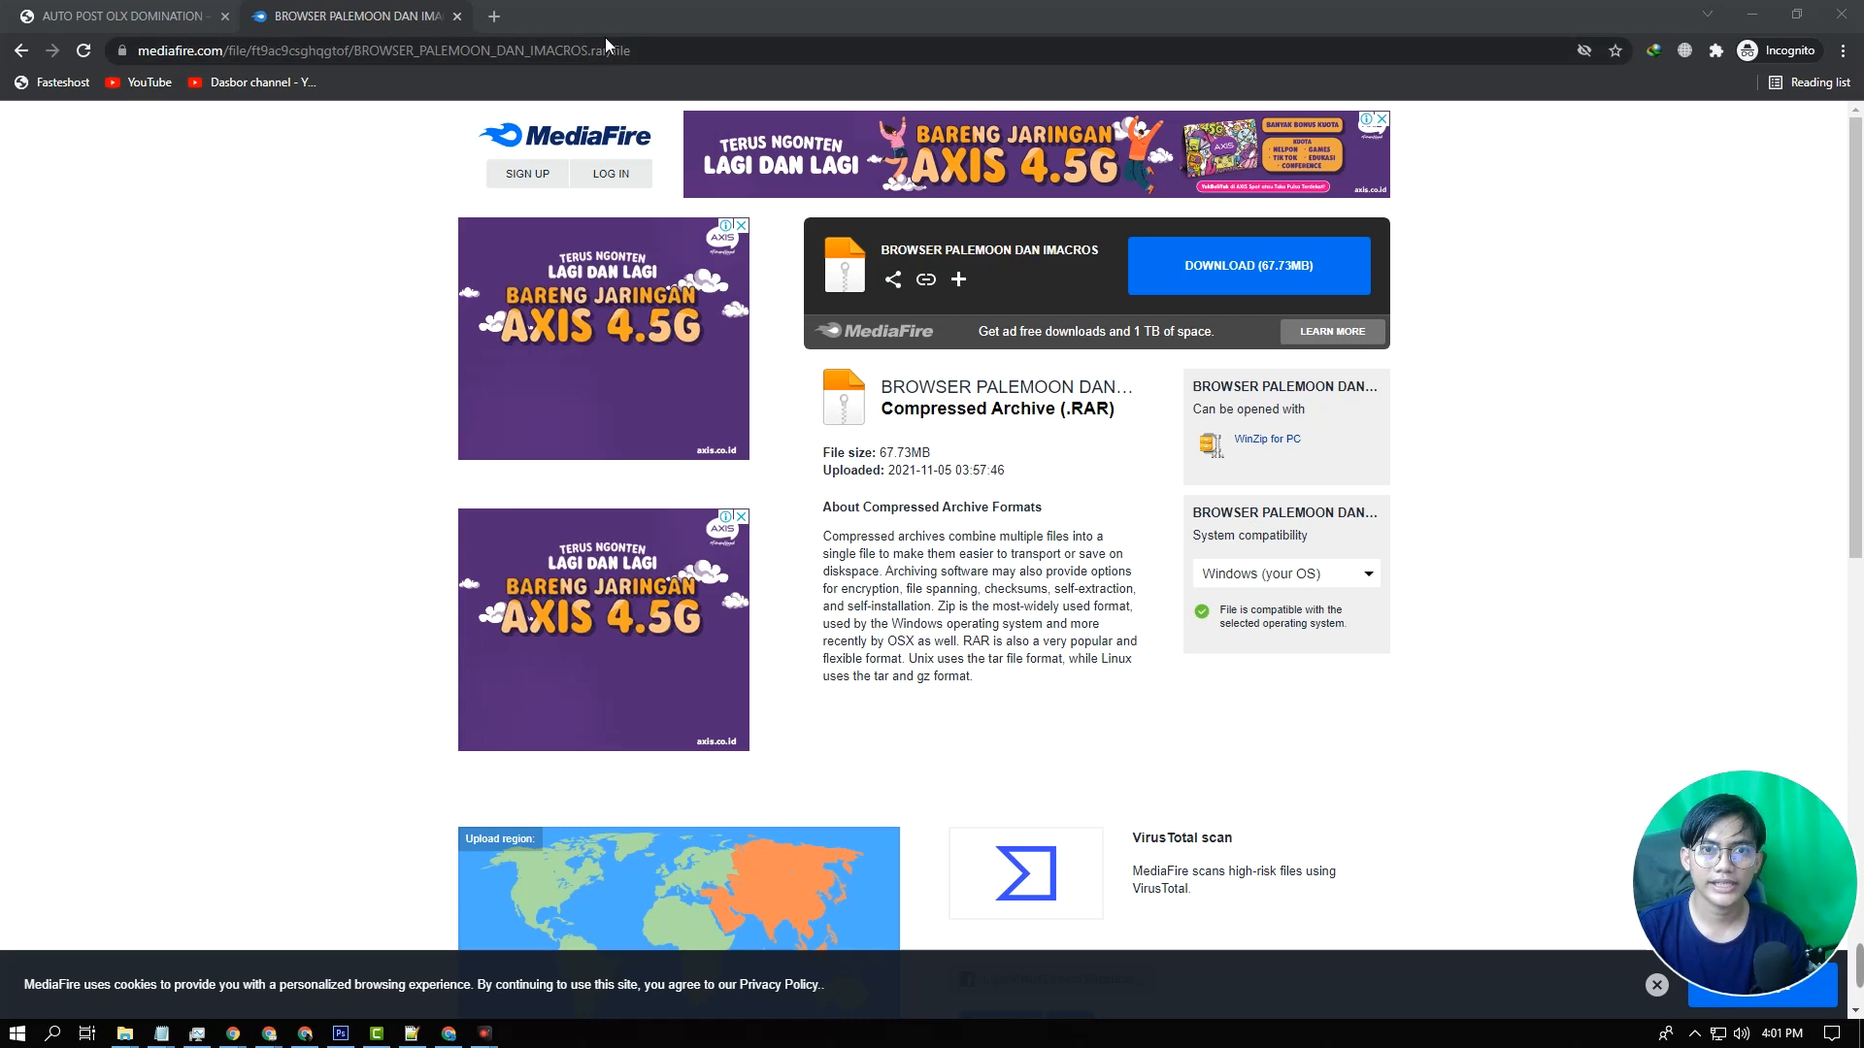
Request the BROWSER PALEMOON DAN IMACROS archive from MediaFire and close the advertising pop-up window
{"action": "left_click", "coordinate": [799, 60]}
{"action": "left_click", "coordinate": [1673, 435]}
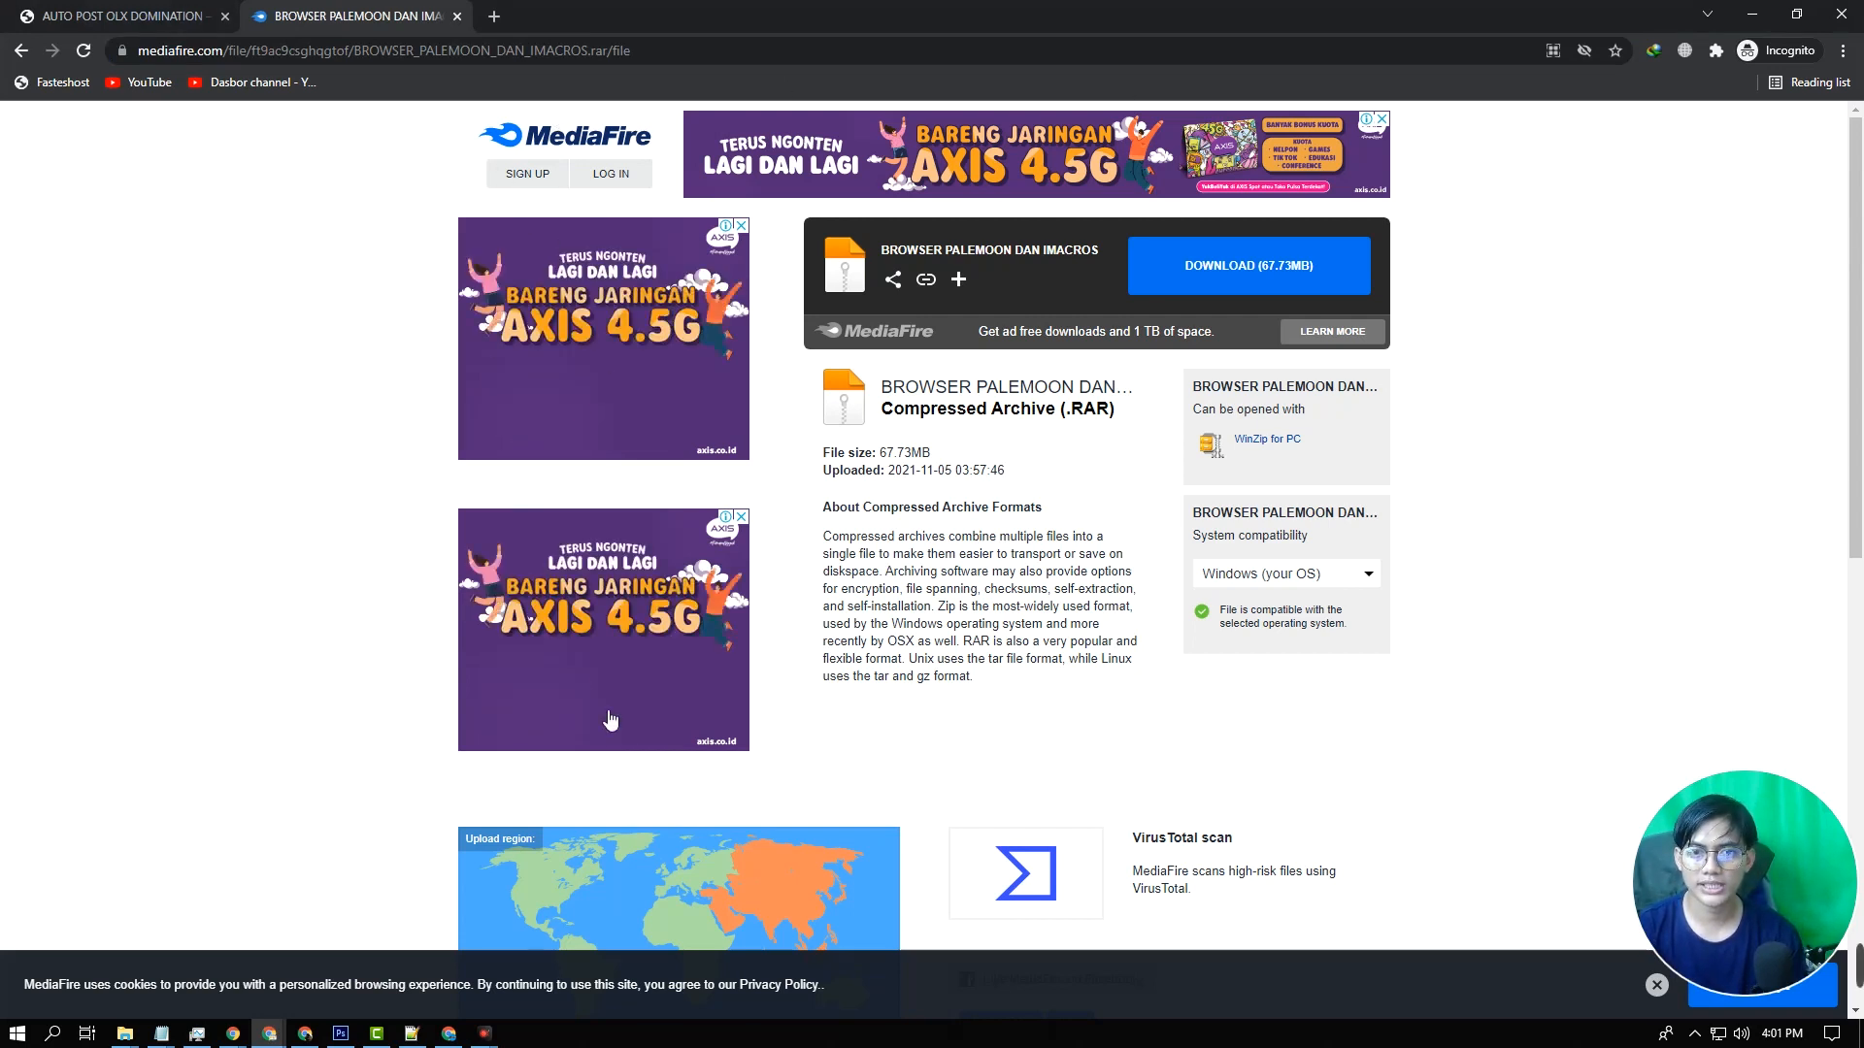
{"action": "left_click", "coordinate": [1280, 281]}
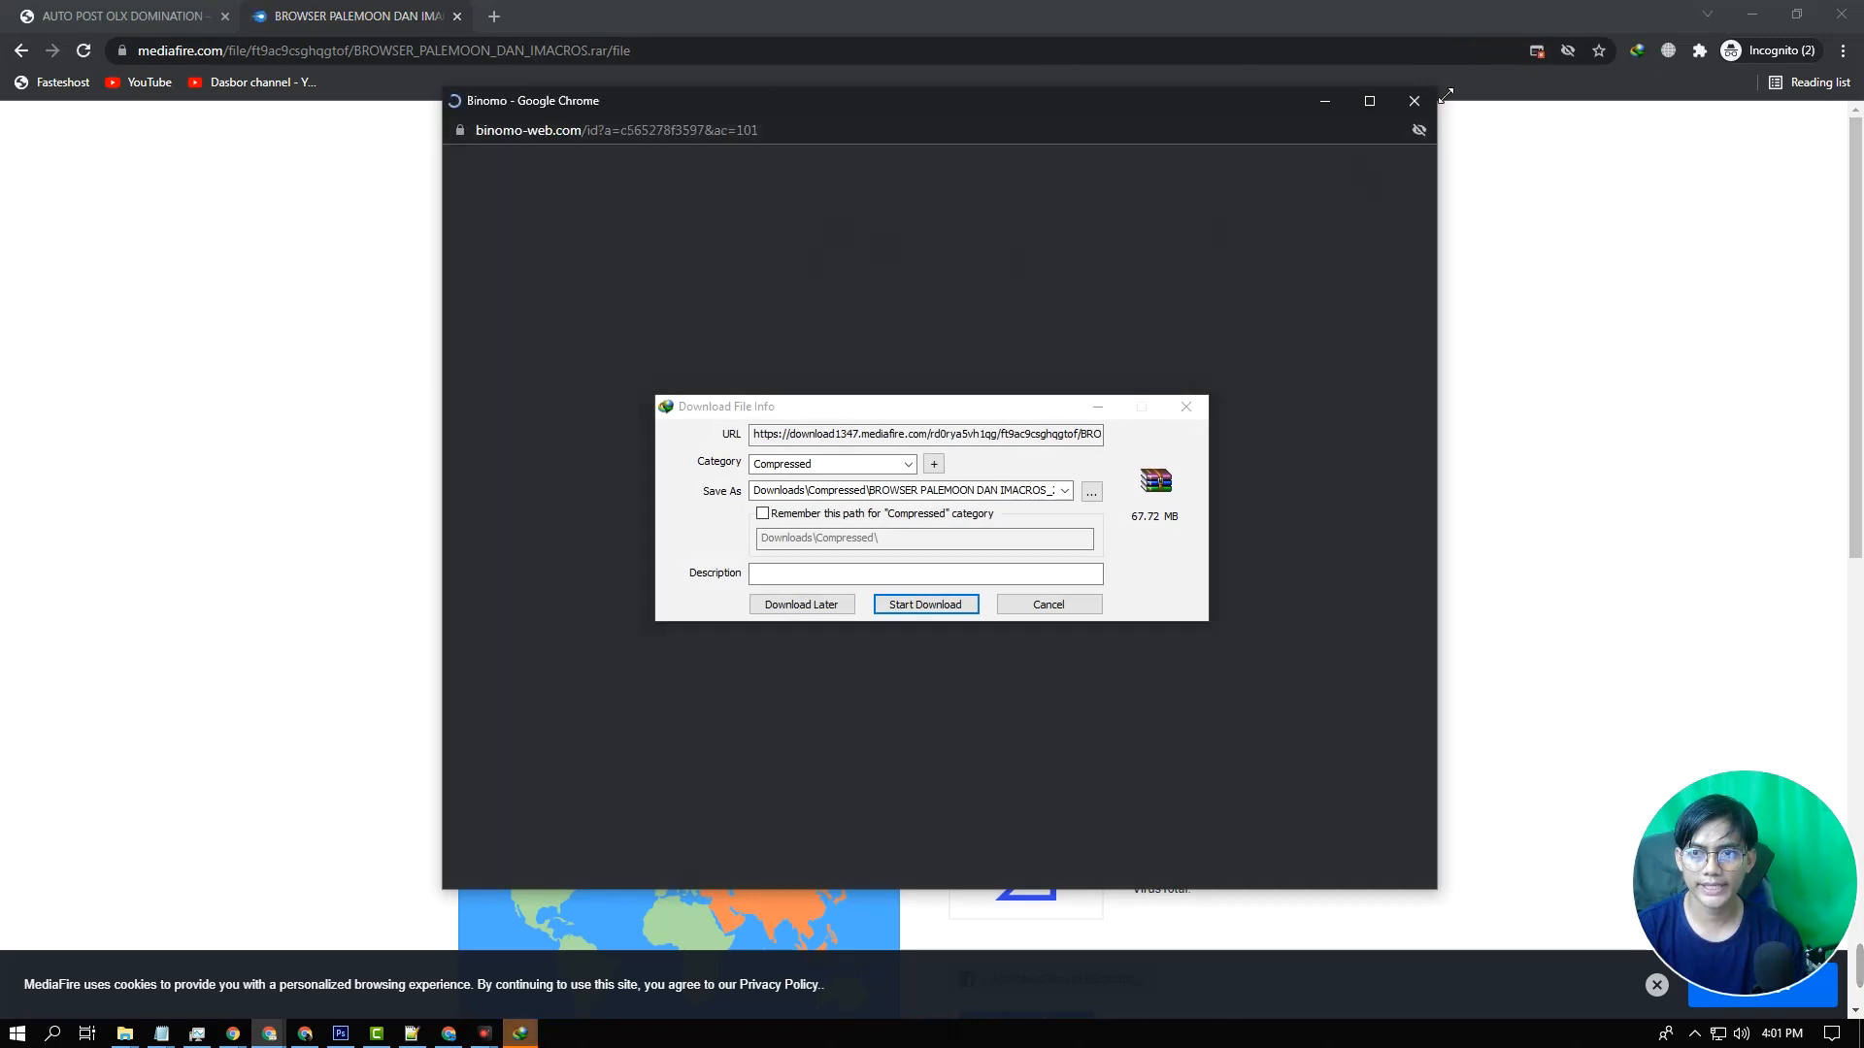
{"action": "left_click", "coordinate": [1415, 100]}
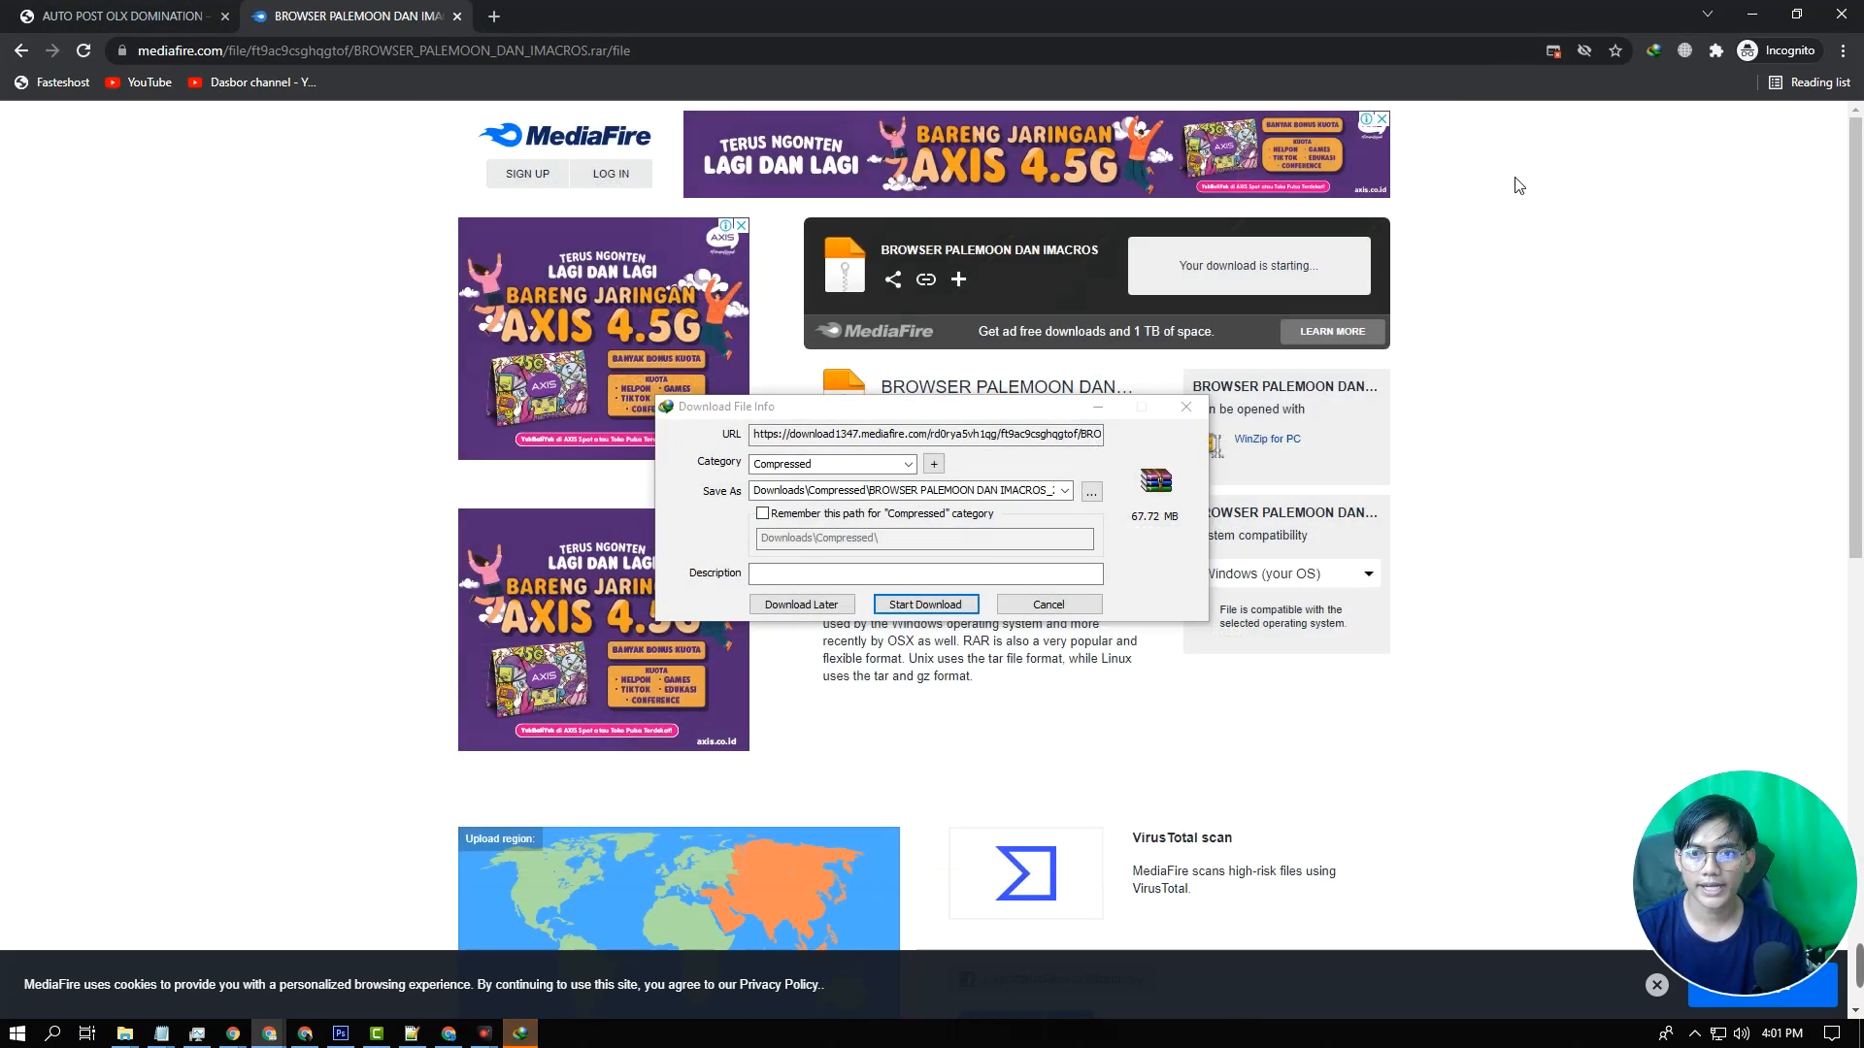
{"action": "left_click_drag", "start_coordinate": [1043, 415], "coordinate": [1073, 332]}
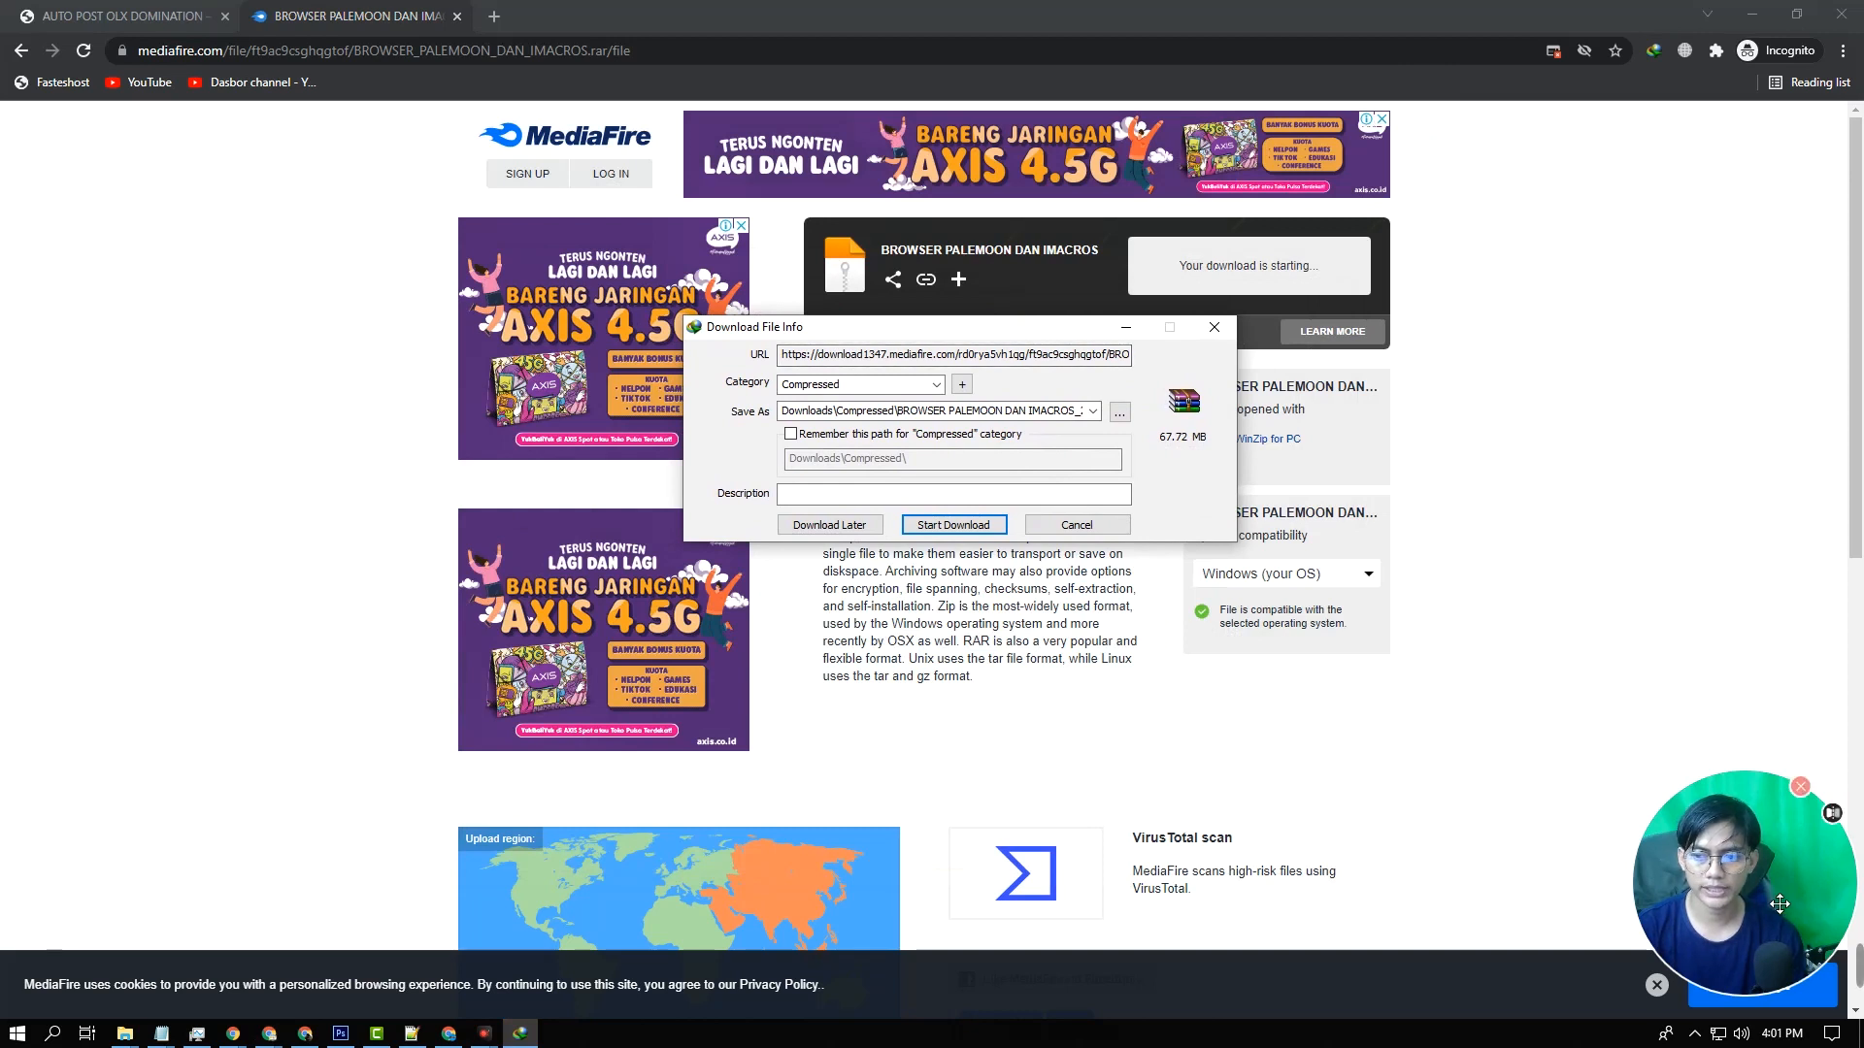
Set the archive's save location to the Downloads folder and start the download
{"action": "left_click", "coordinate": [1119, 415]}
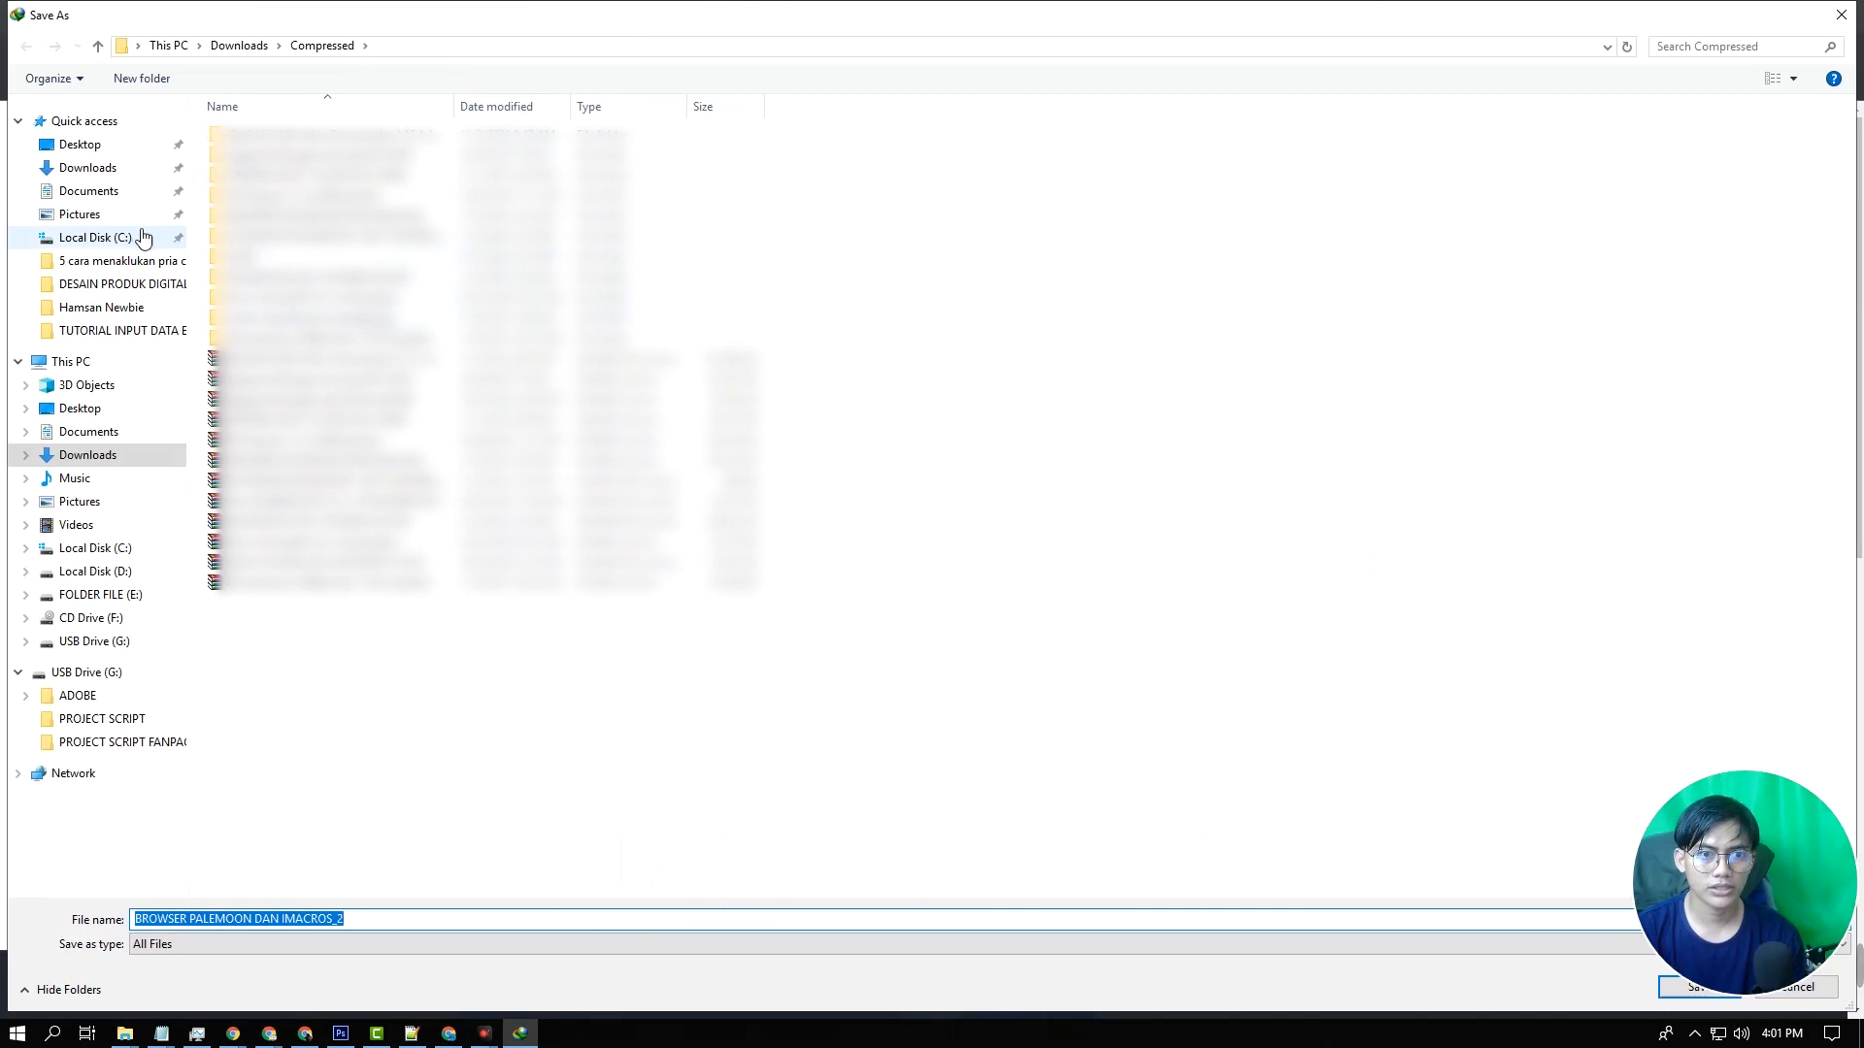
{"action": "left_click", "coordinate": [89, 168]}
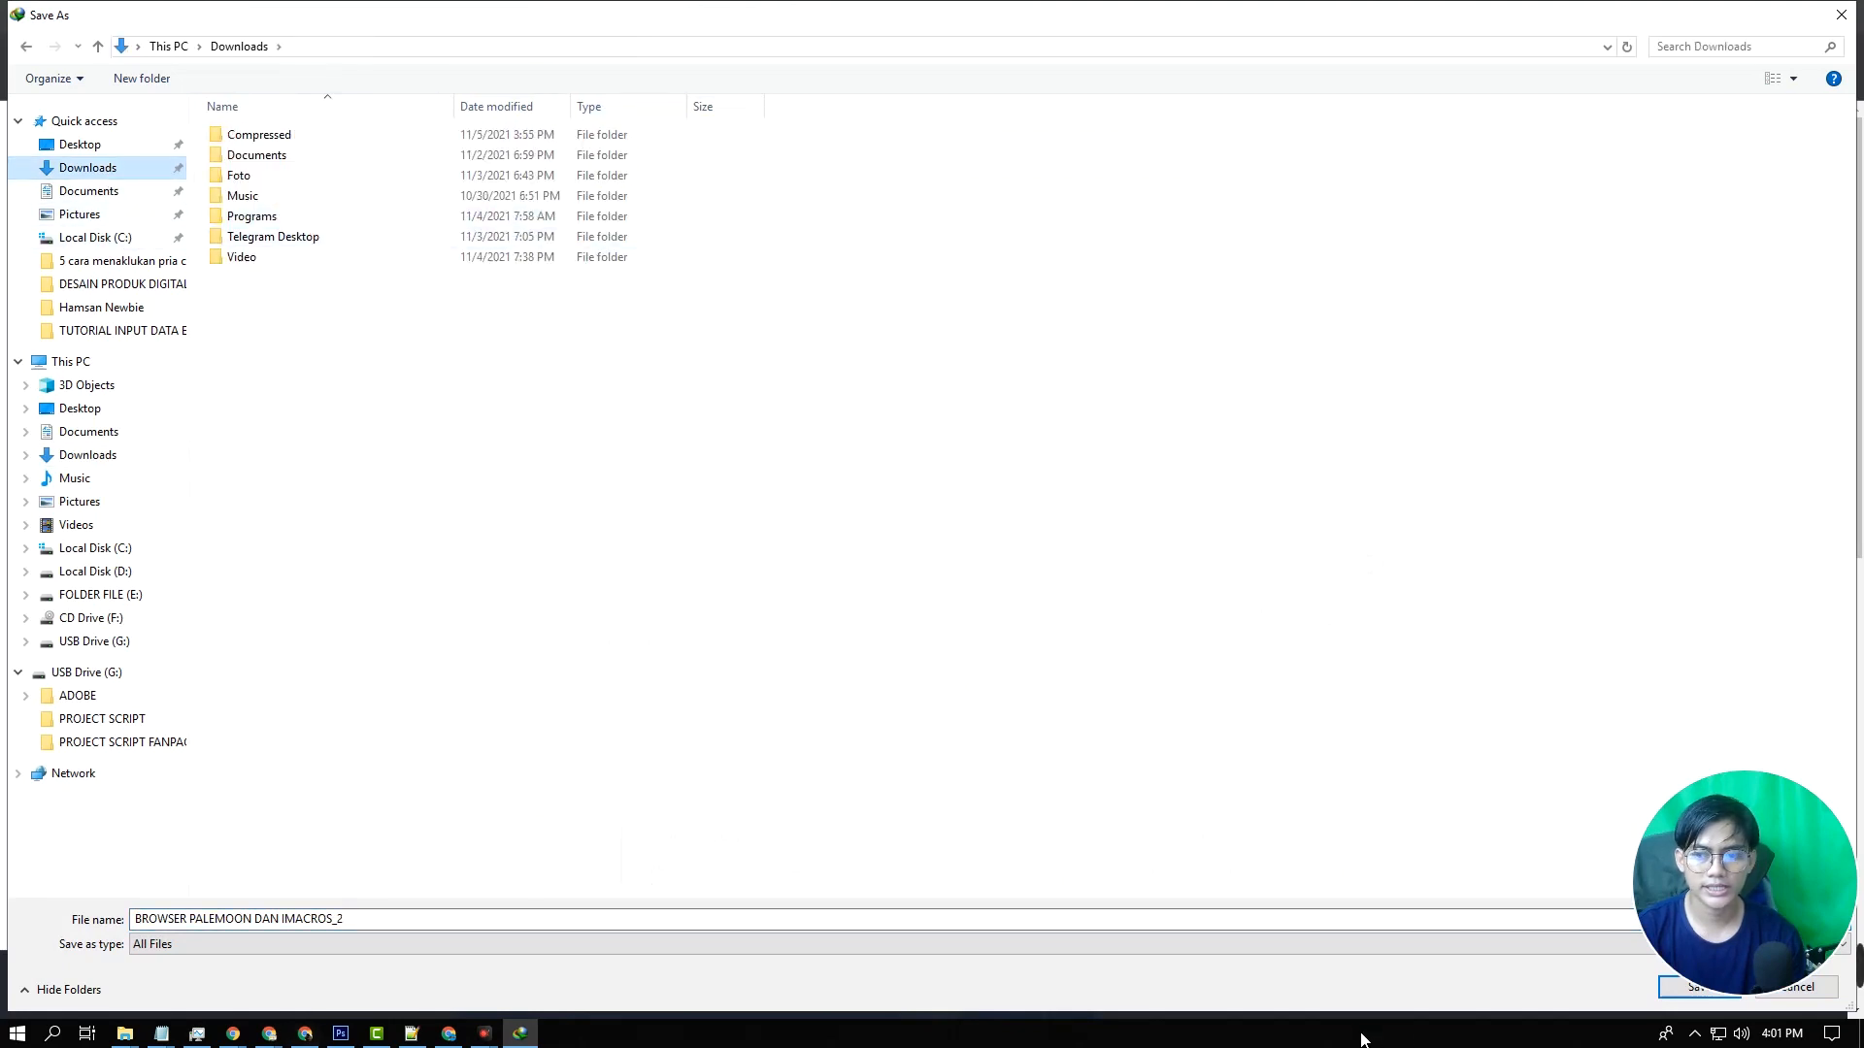
{"action": "left_click", "coordinate": [1675, 997]}
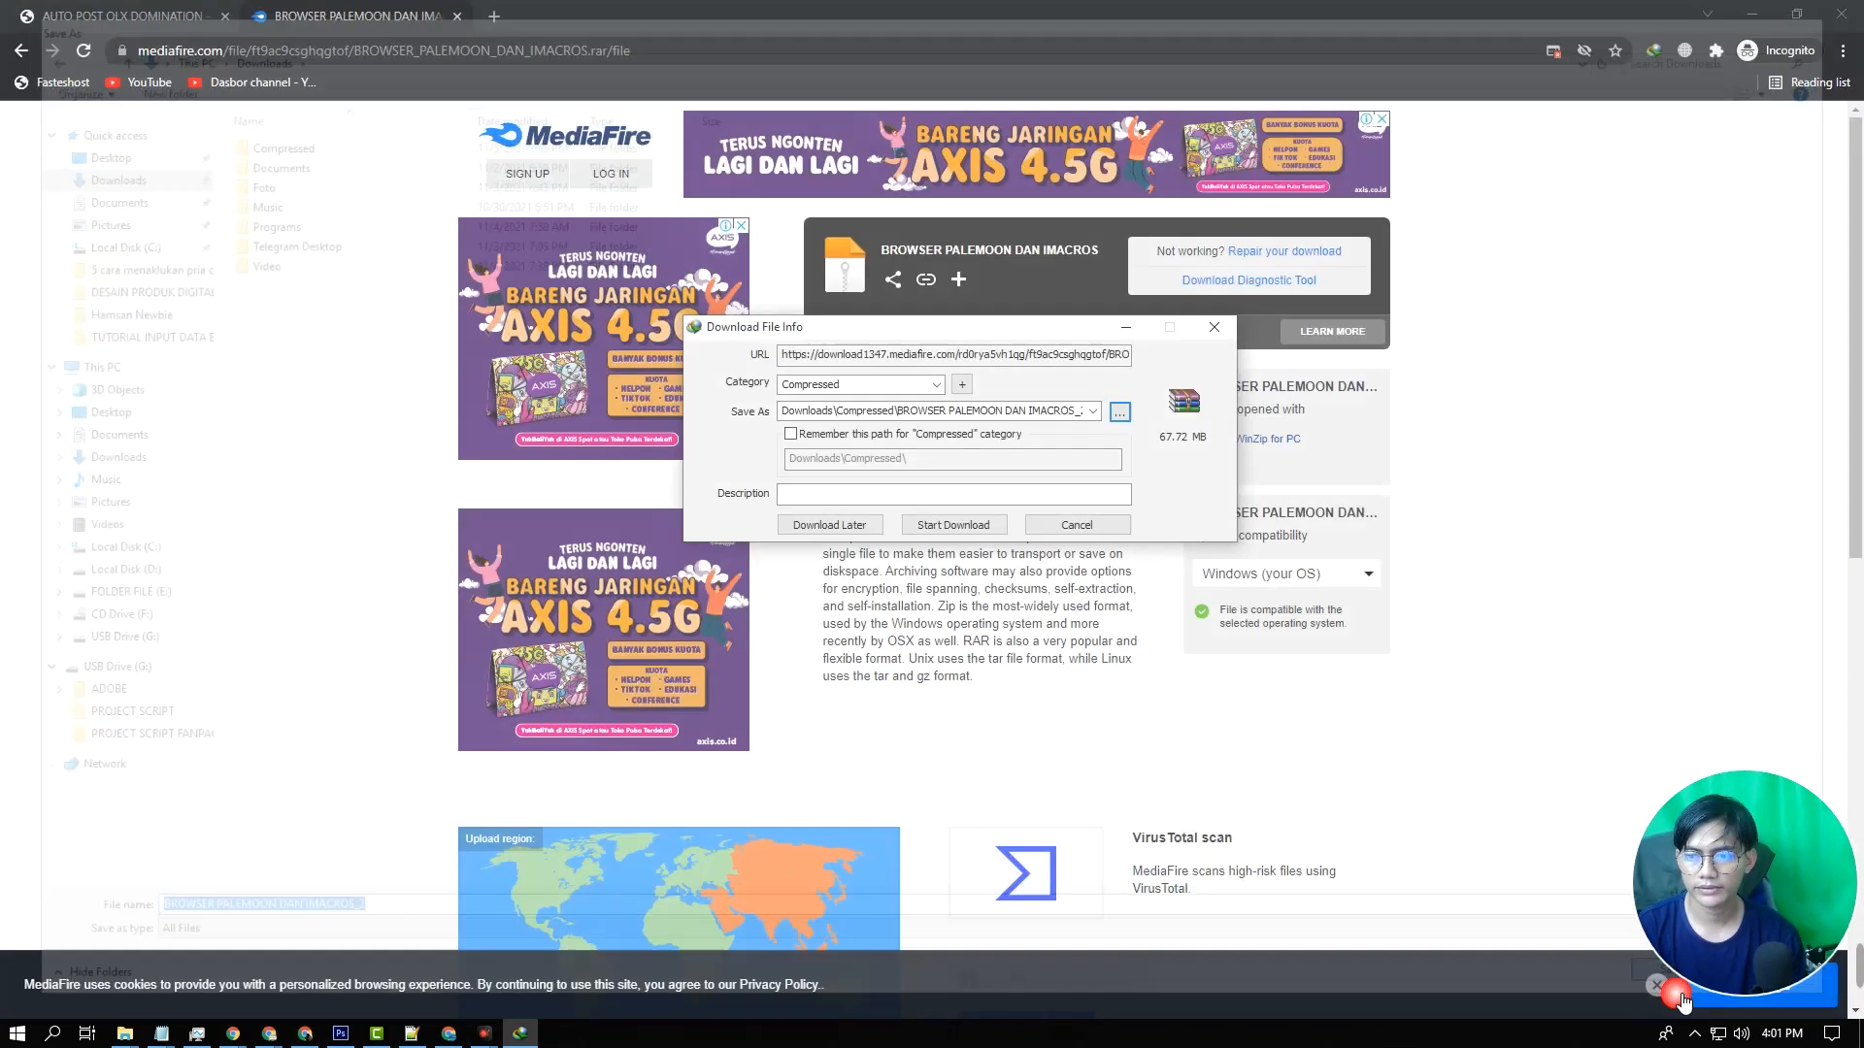
{"action": "left_click", "coordinate": [939, 527]}
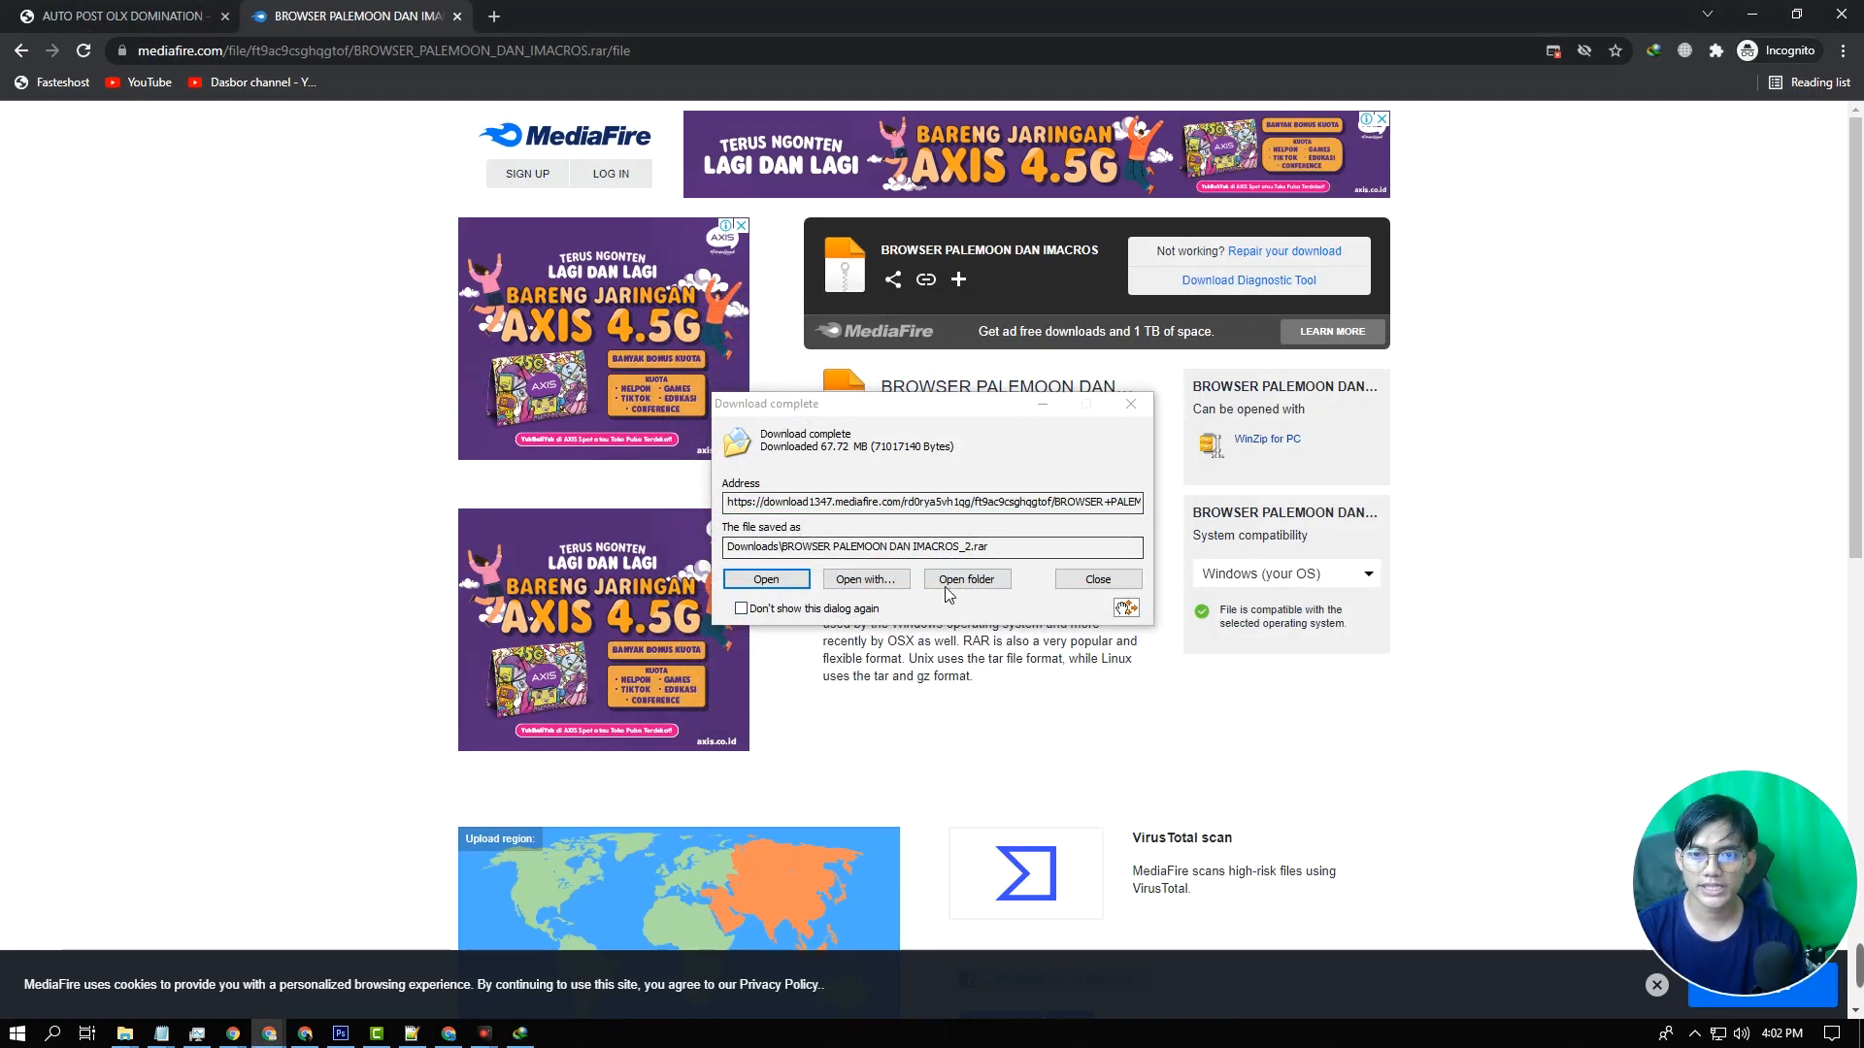
Show the downloaded archive in its folder and extract it into a BROWSER PALEMOON DAN IMACROS_2 subfolder of Downloads
{"action": "left_click", "coordinate": [966, 579]}
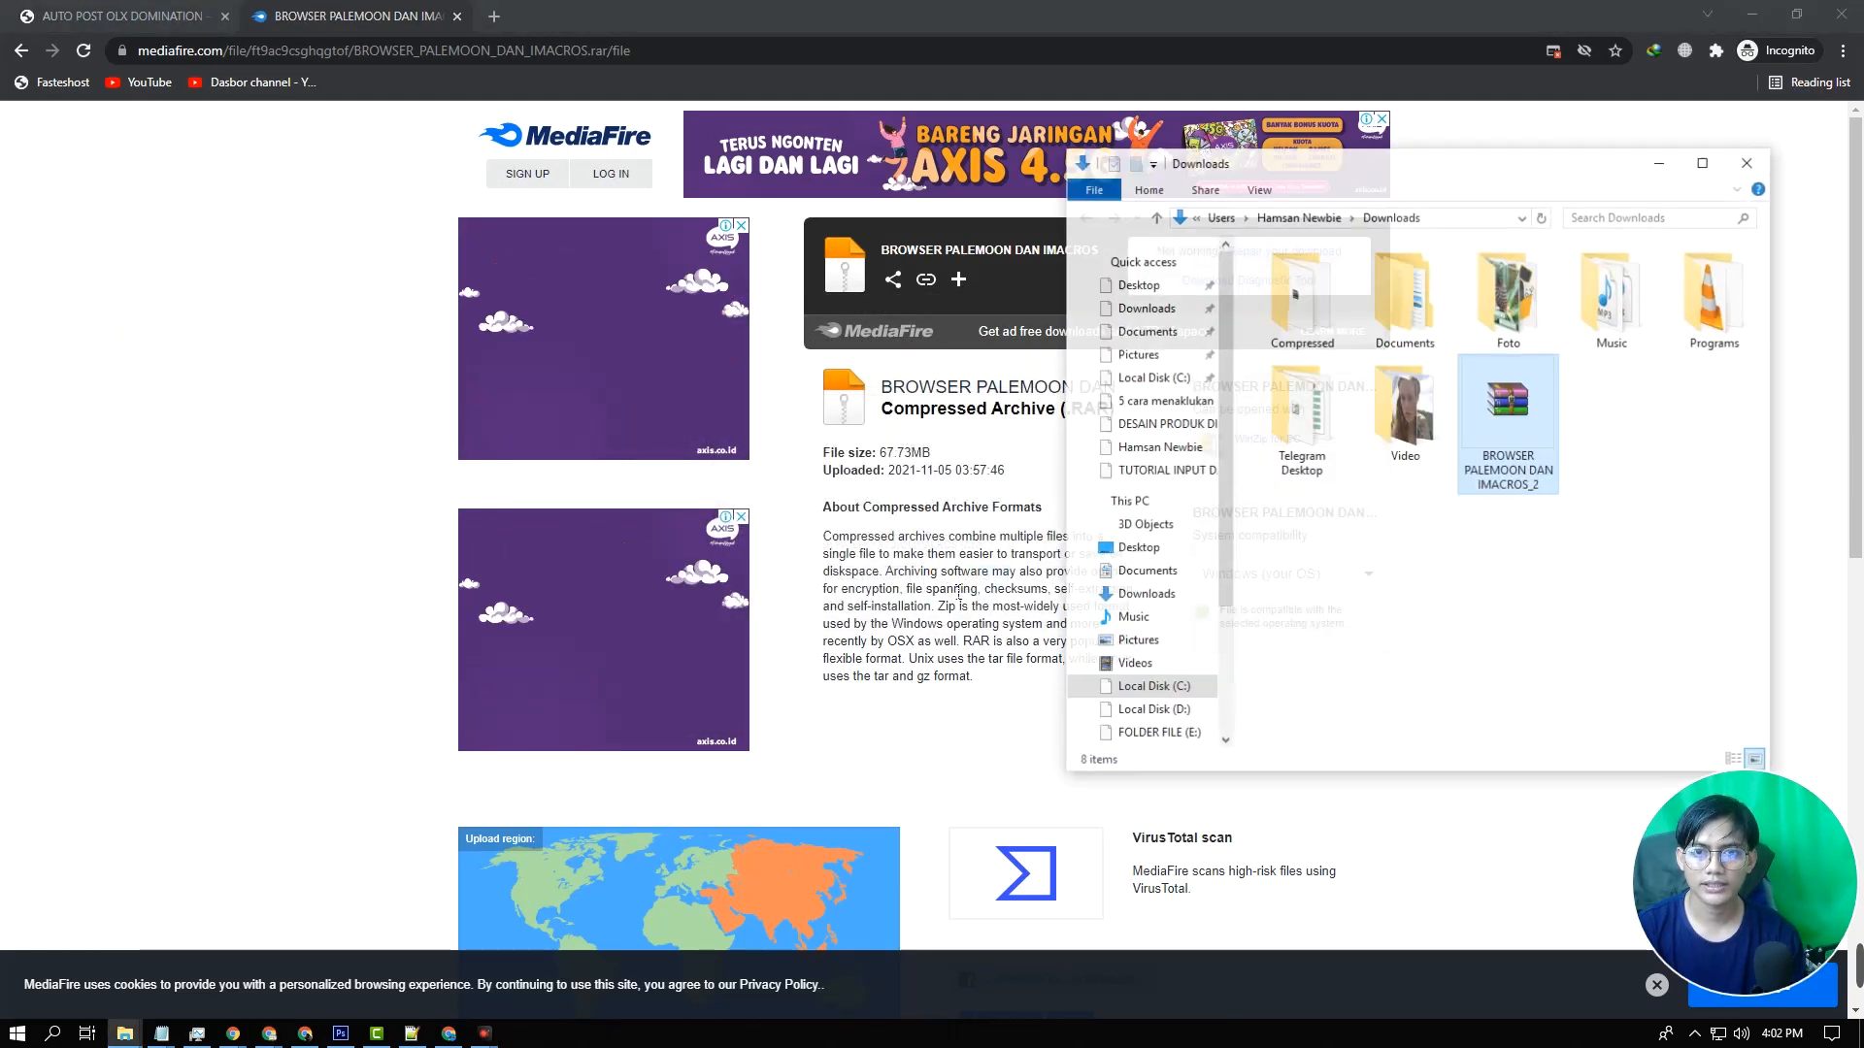
{"action": "right_click", "coordinate": [1512, 416]}
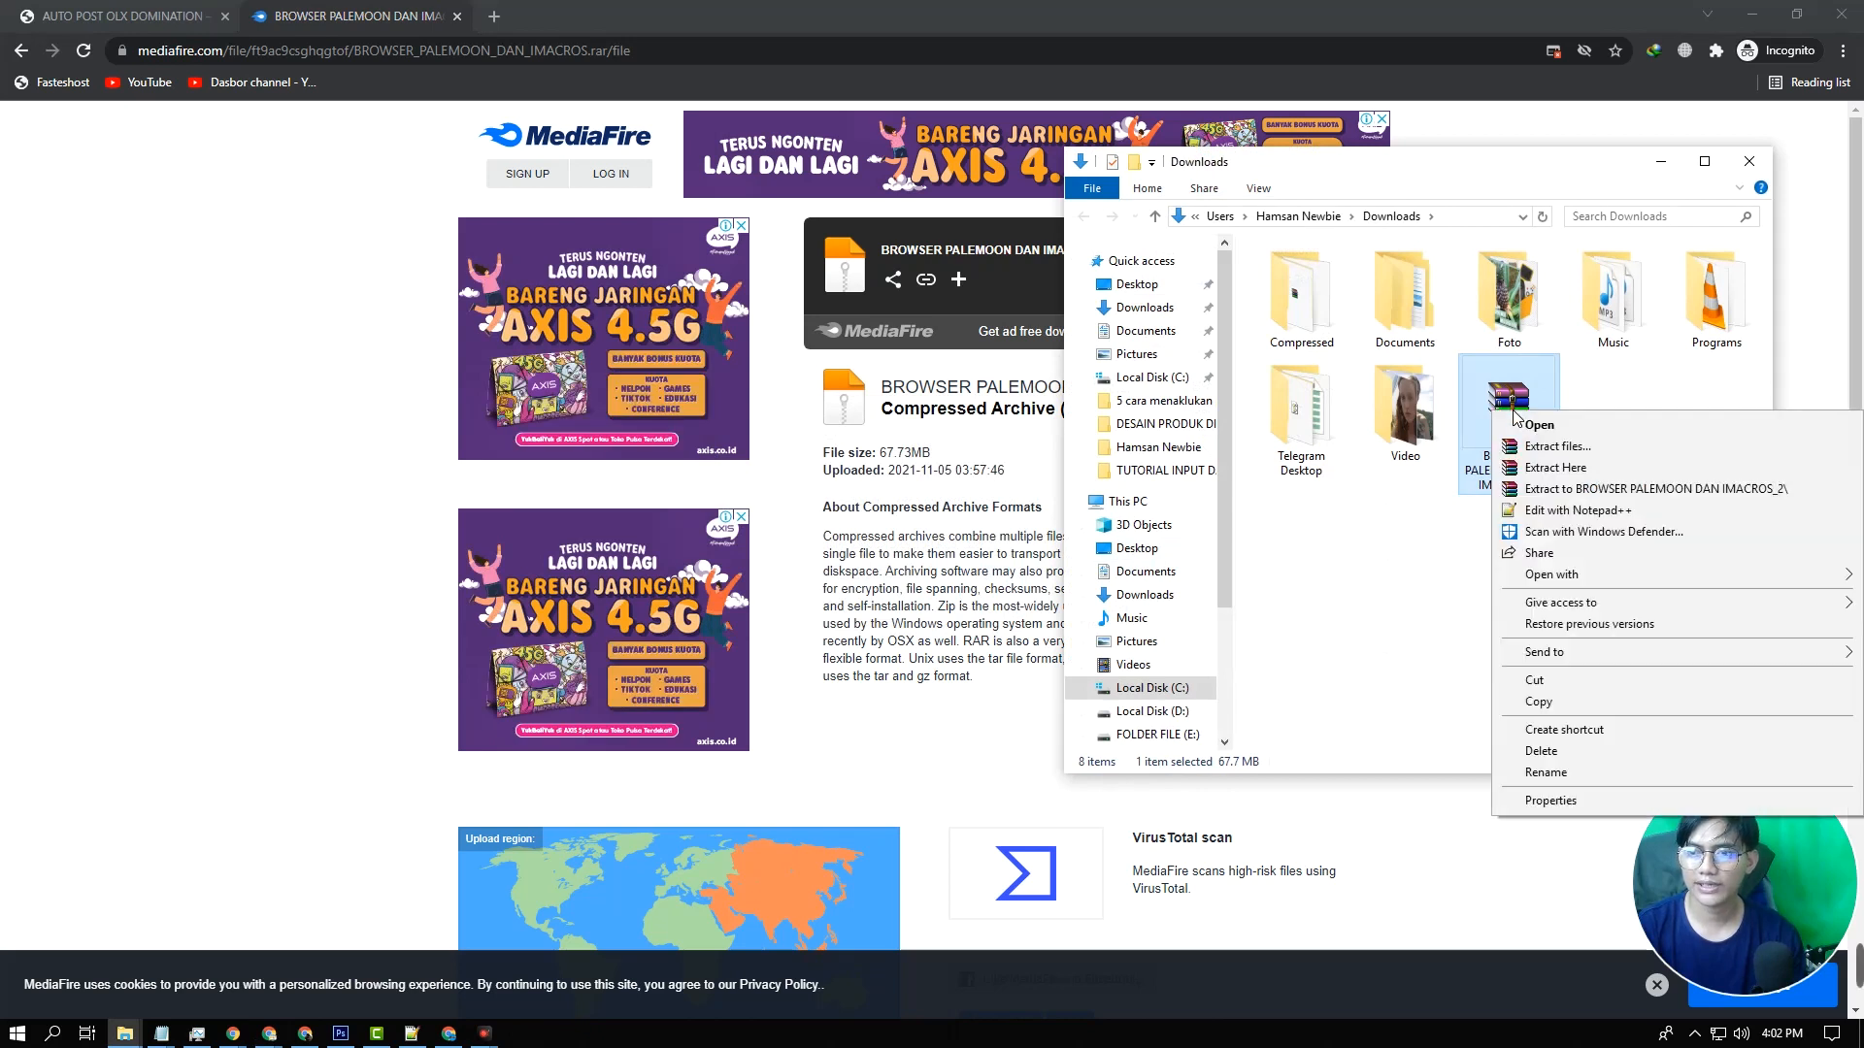
{"action": "left_click", "coordinate": [1560, 456]}
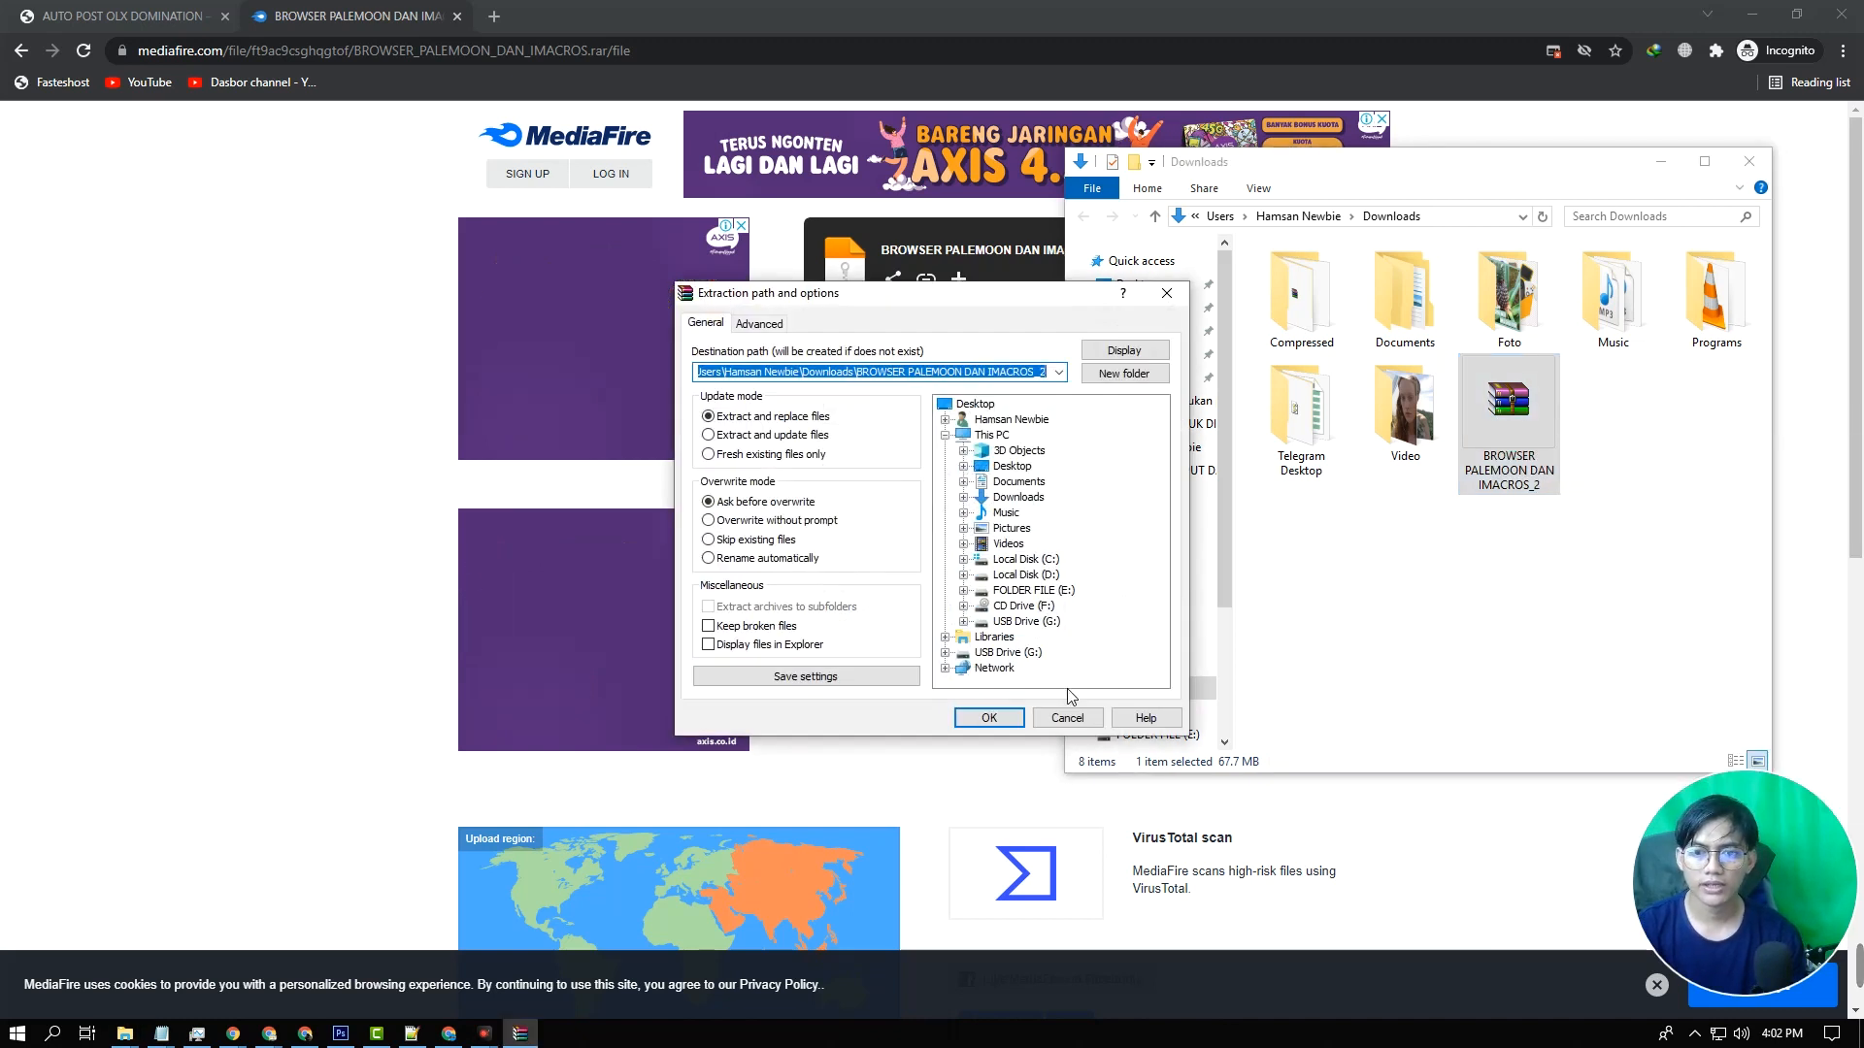
{"action": "left_click", "coordinate": [989, 717]}
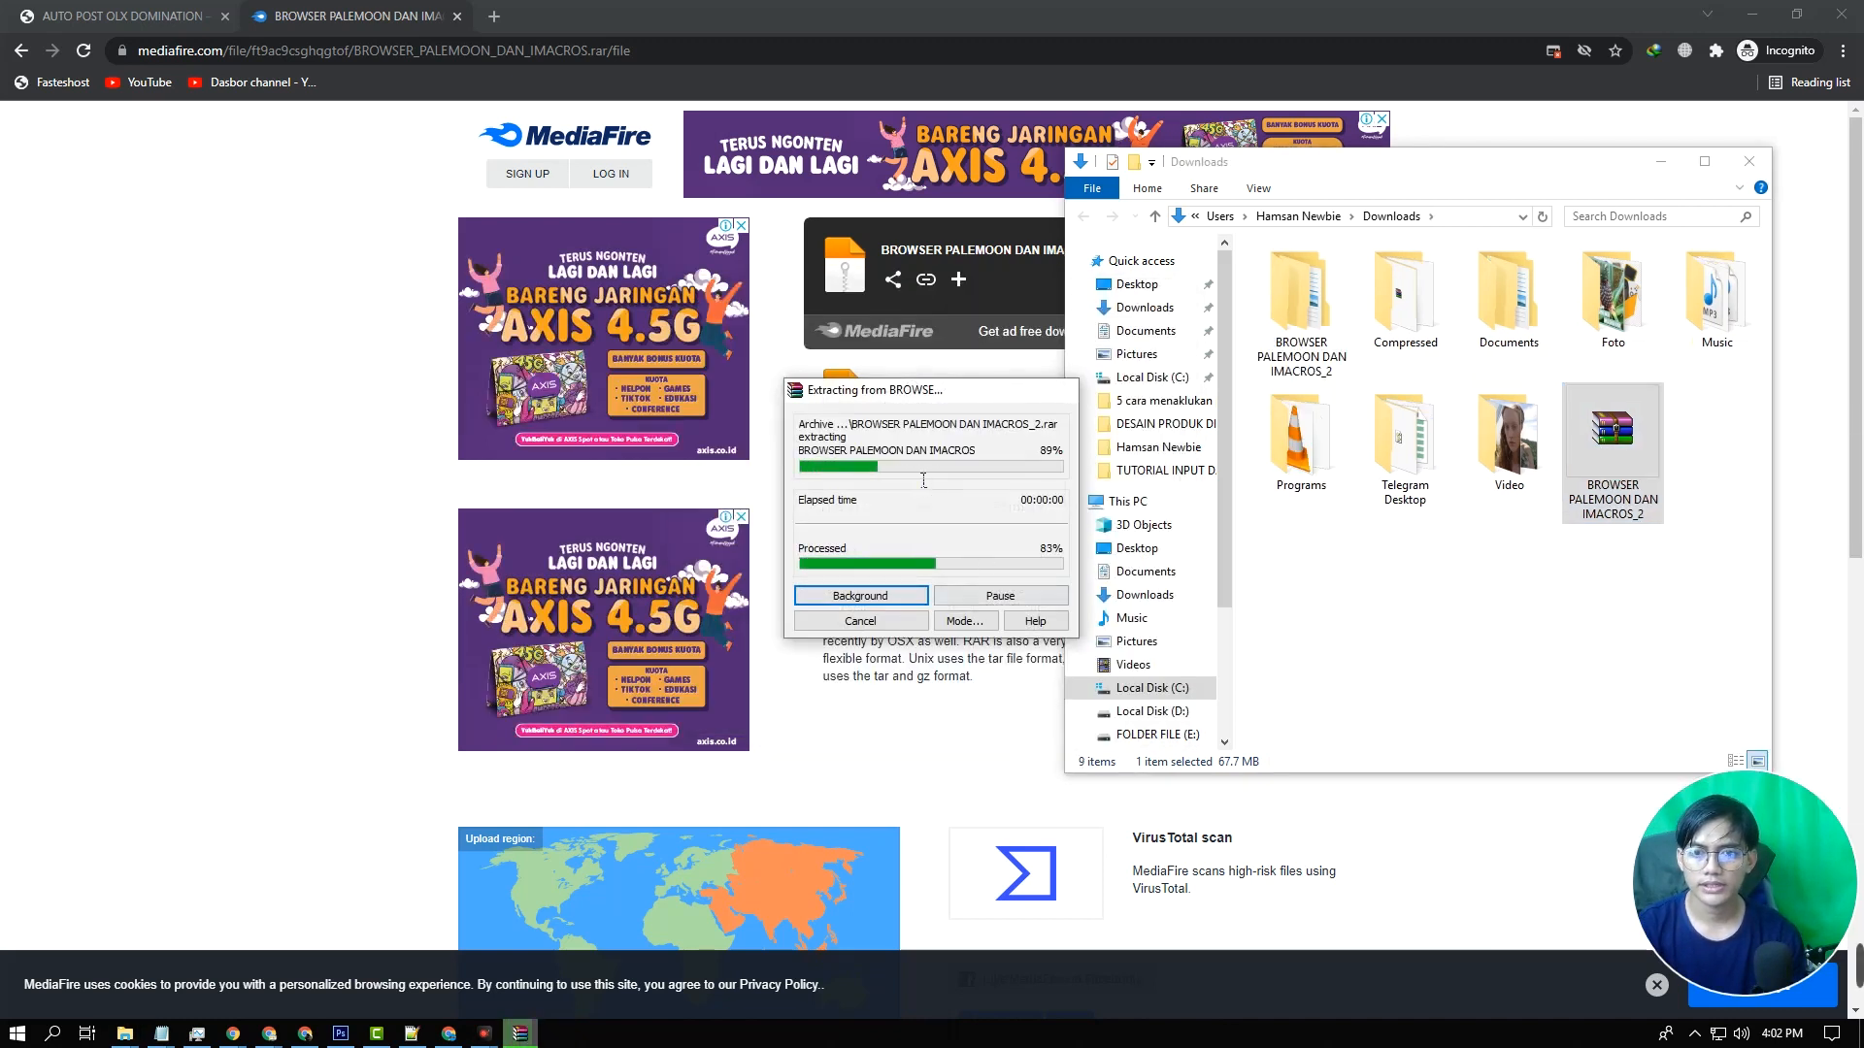
Delete the BROWSER PALEMOON DAN IMACROS_2 archive file from Downloads, keeping the extracted folder
{"action": "left_click", "coordinate": [1585, 489]}
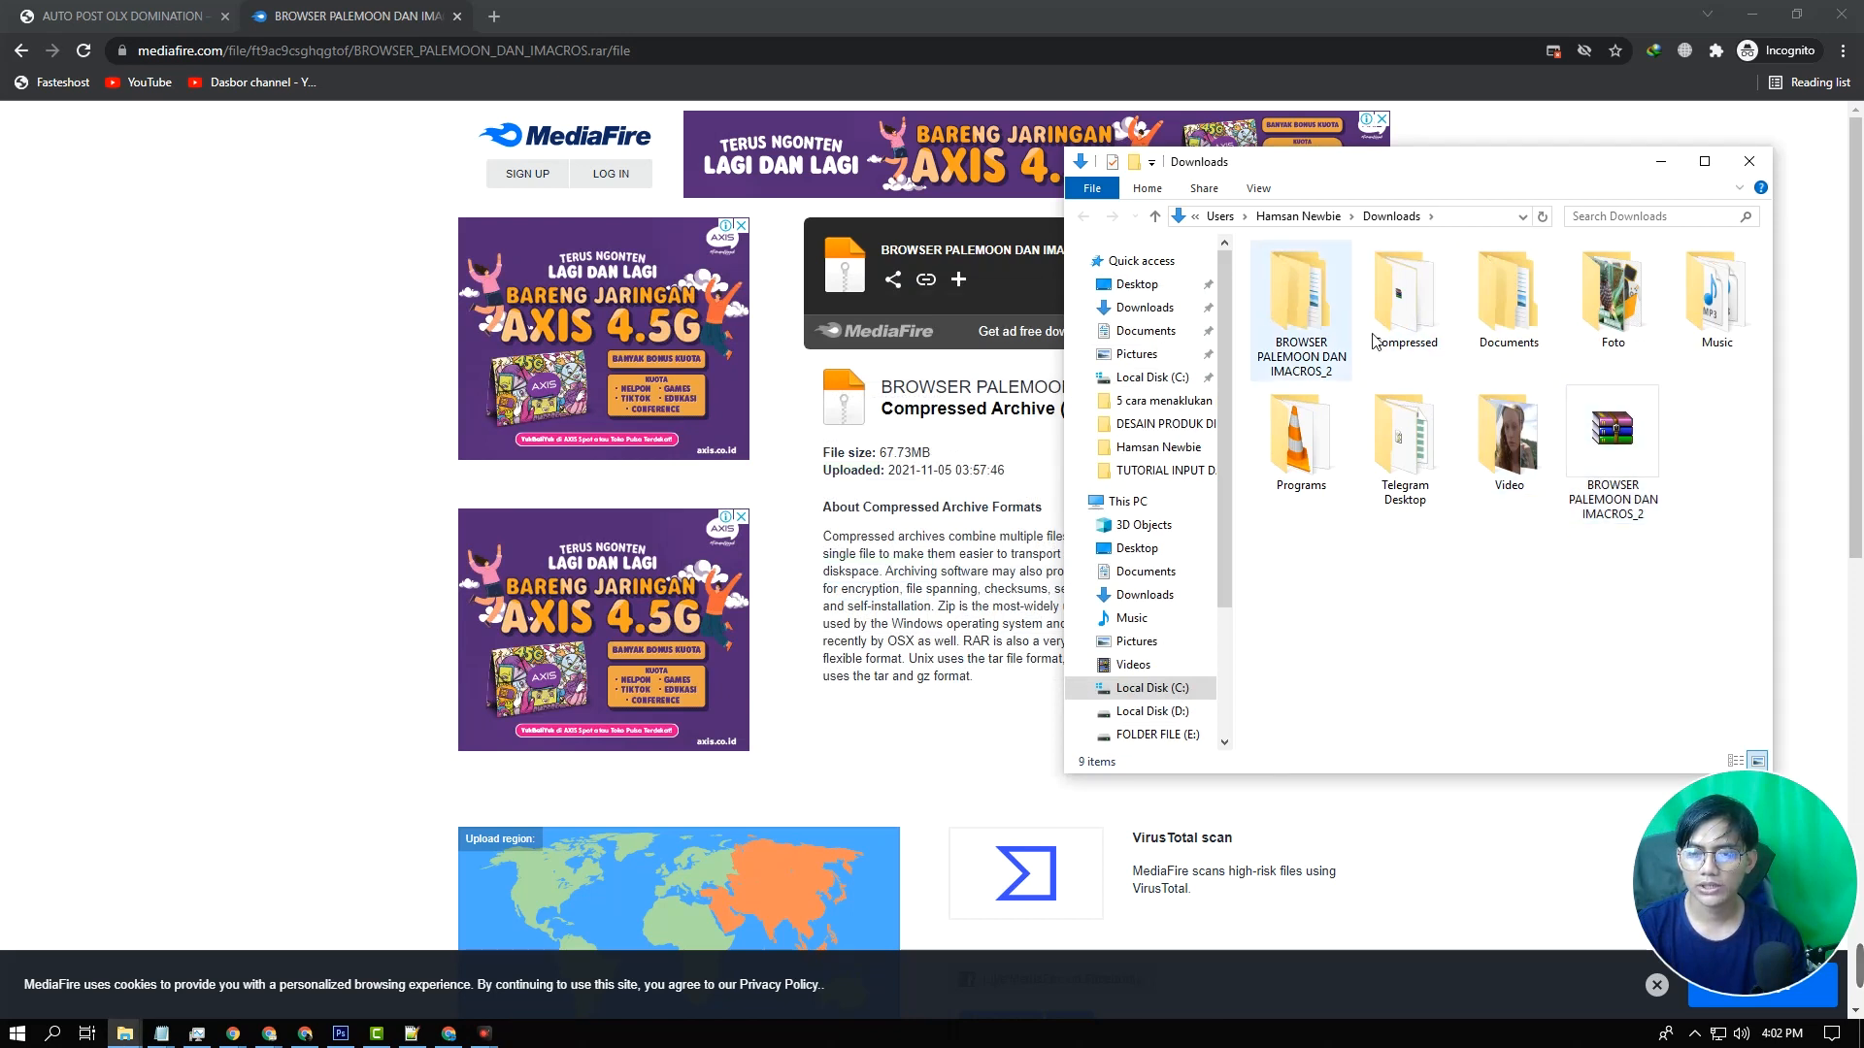
{"action": "left_click", "coordinate": [1619, 452]}
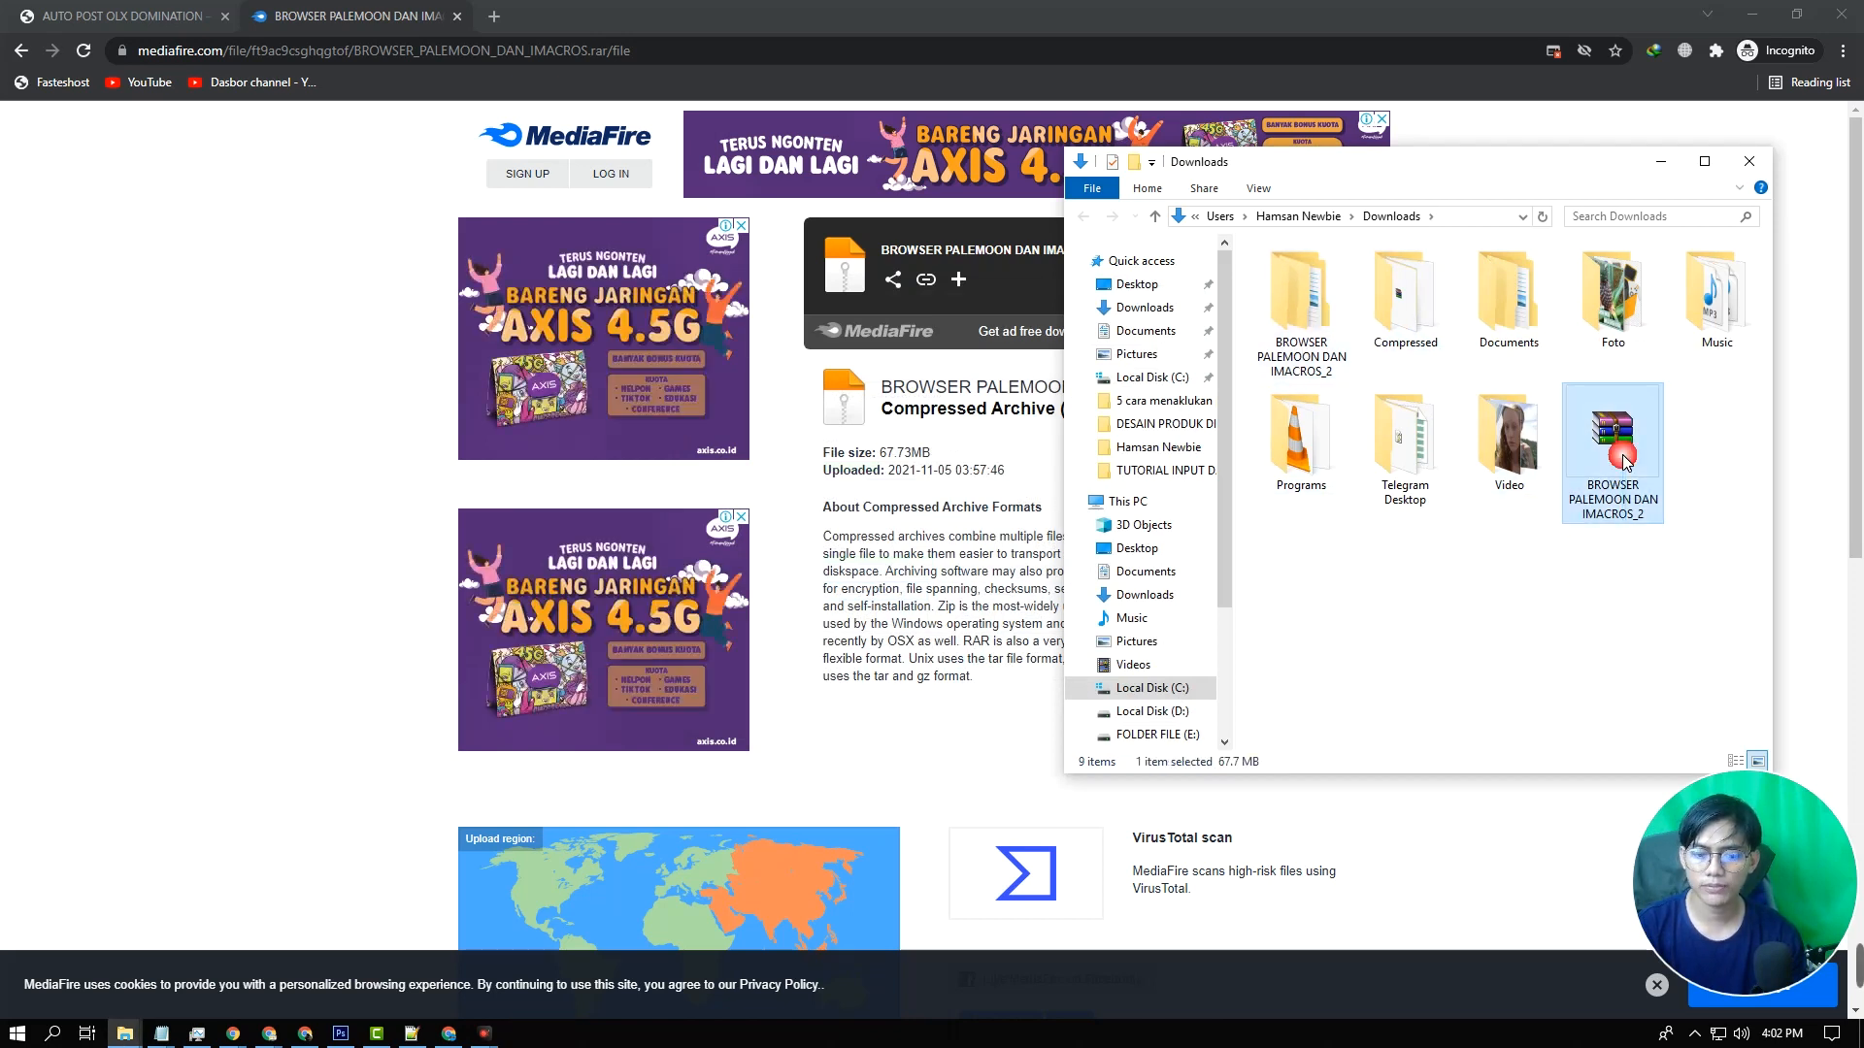
{"action": "key", "text": "Delete"}
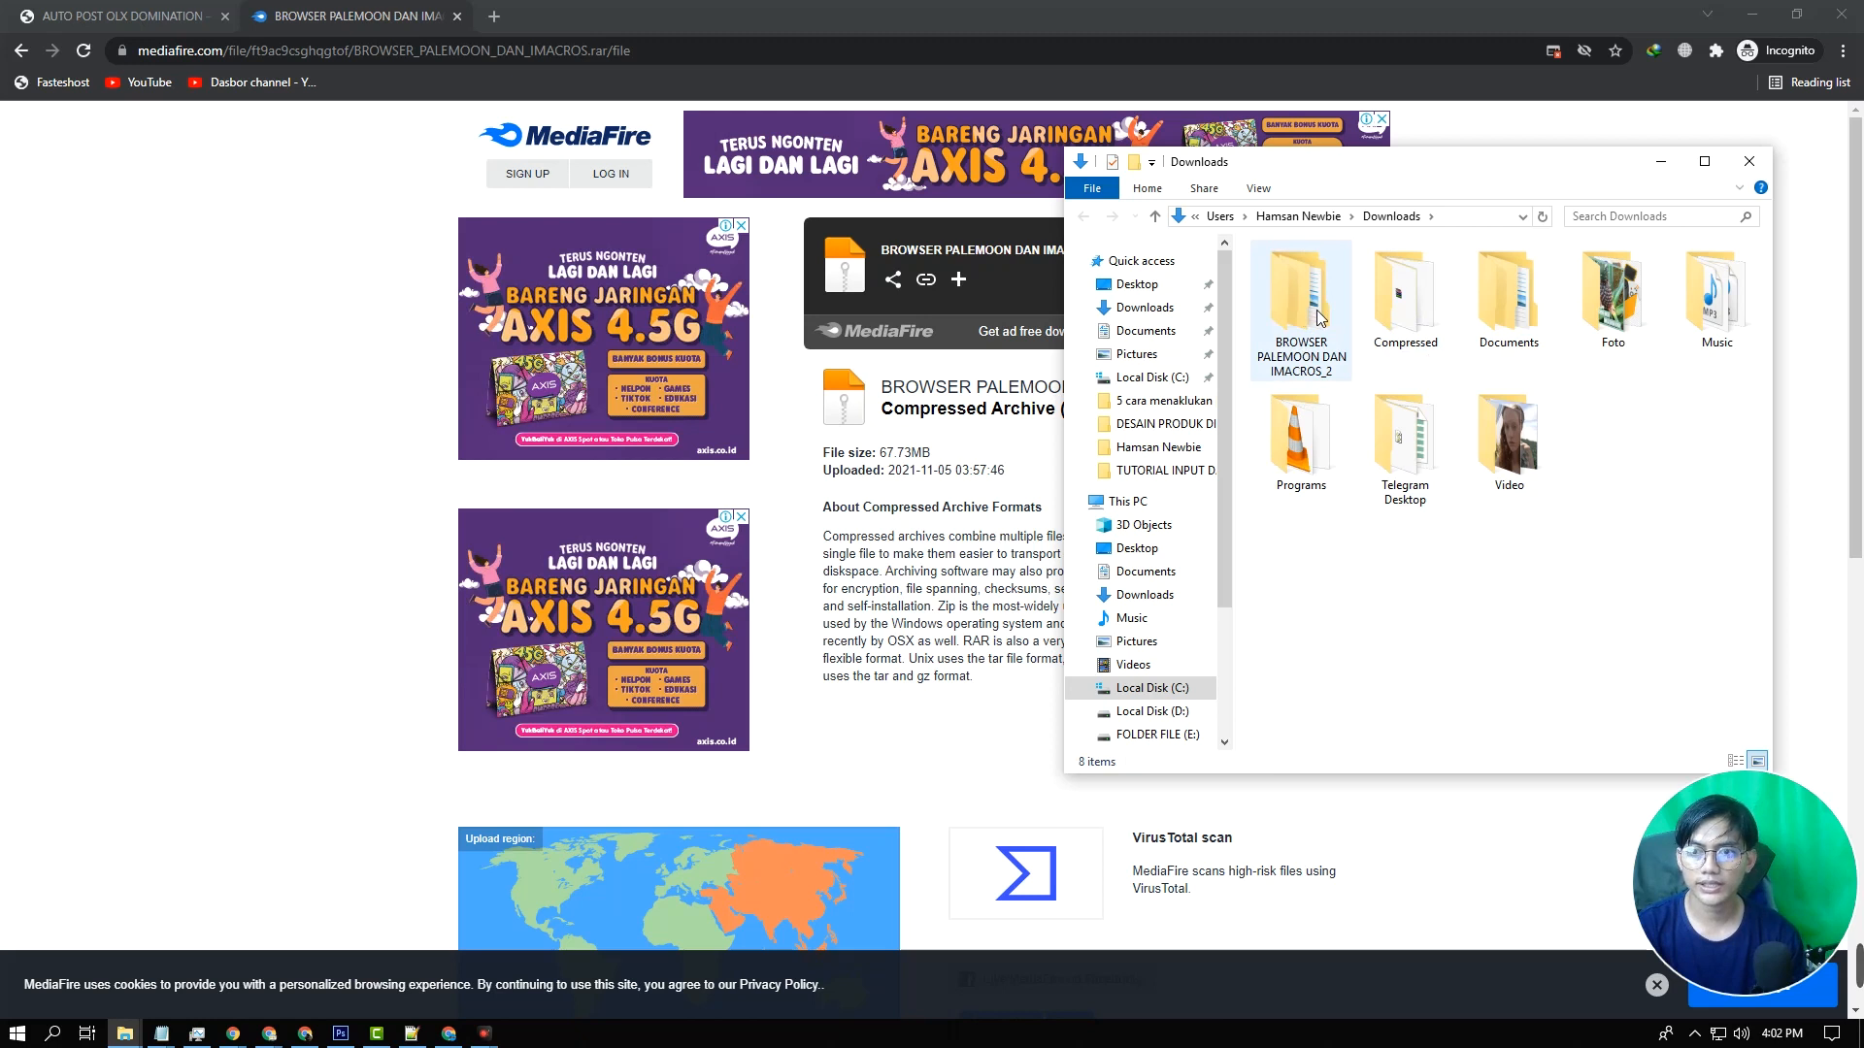
Open the extracted folder down to the files containing the 32-bit and 64-bit Pale Moon installers
{"action": "double_click", "coordinate": [1321, 317]}
{"action": "double_click", "coordinate": [1319, 278]}
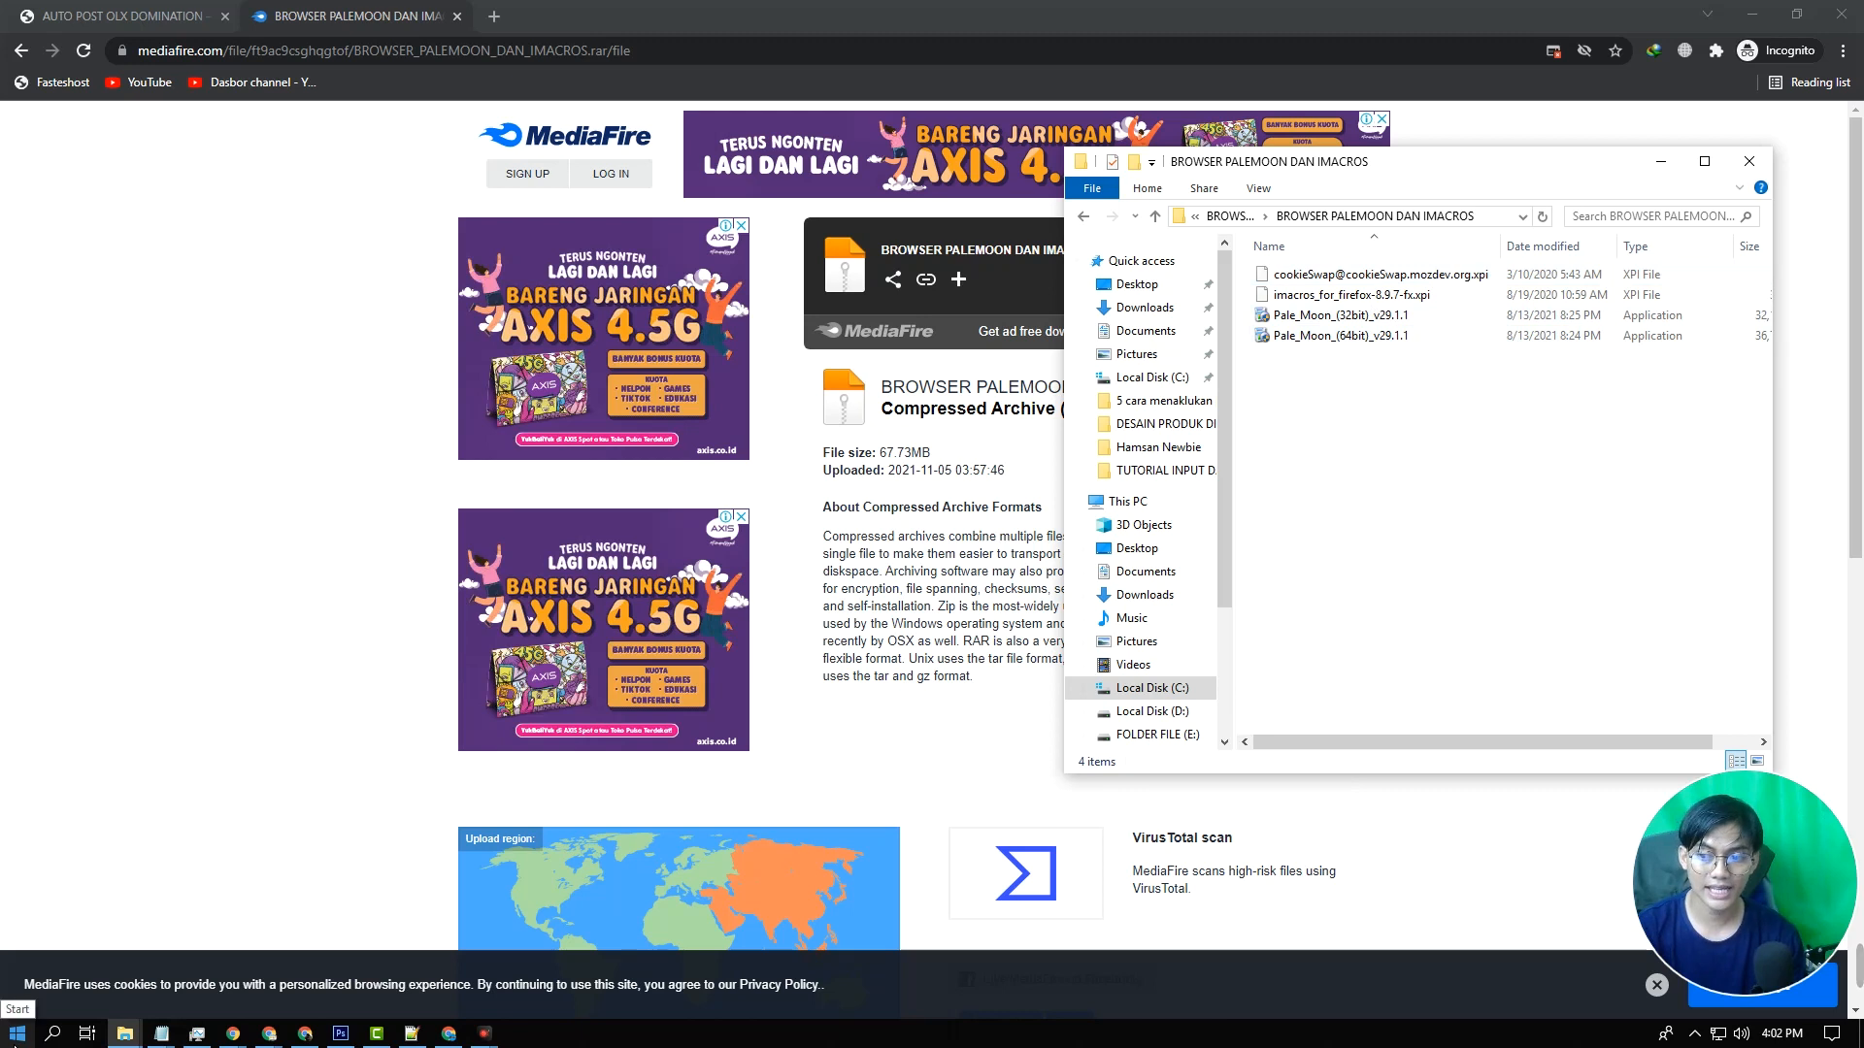
{"action": "left_click", "coordinate": [1330, 339]}
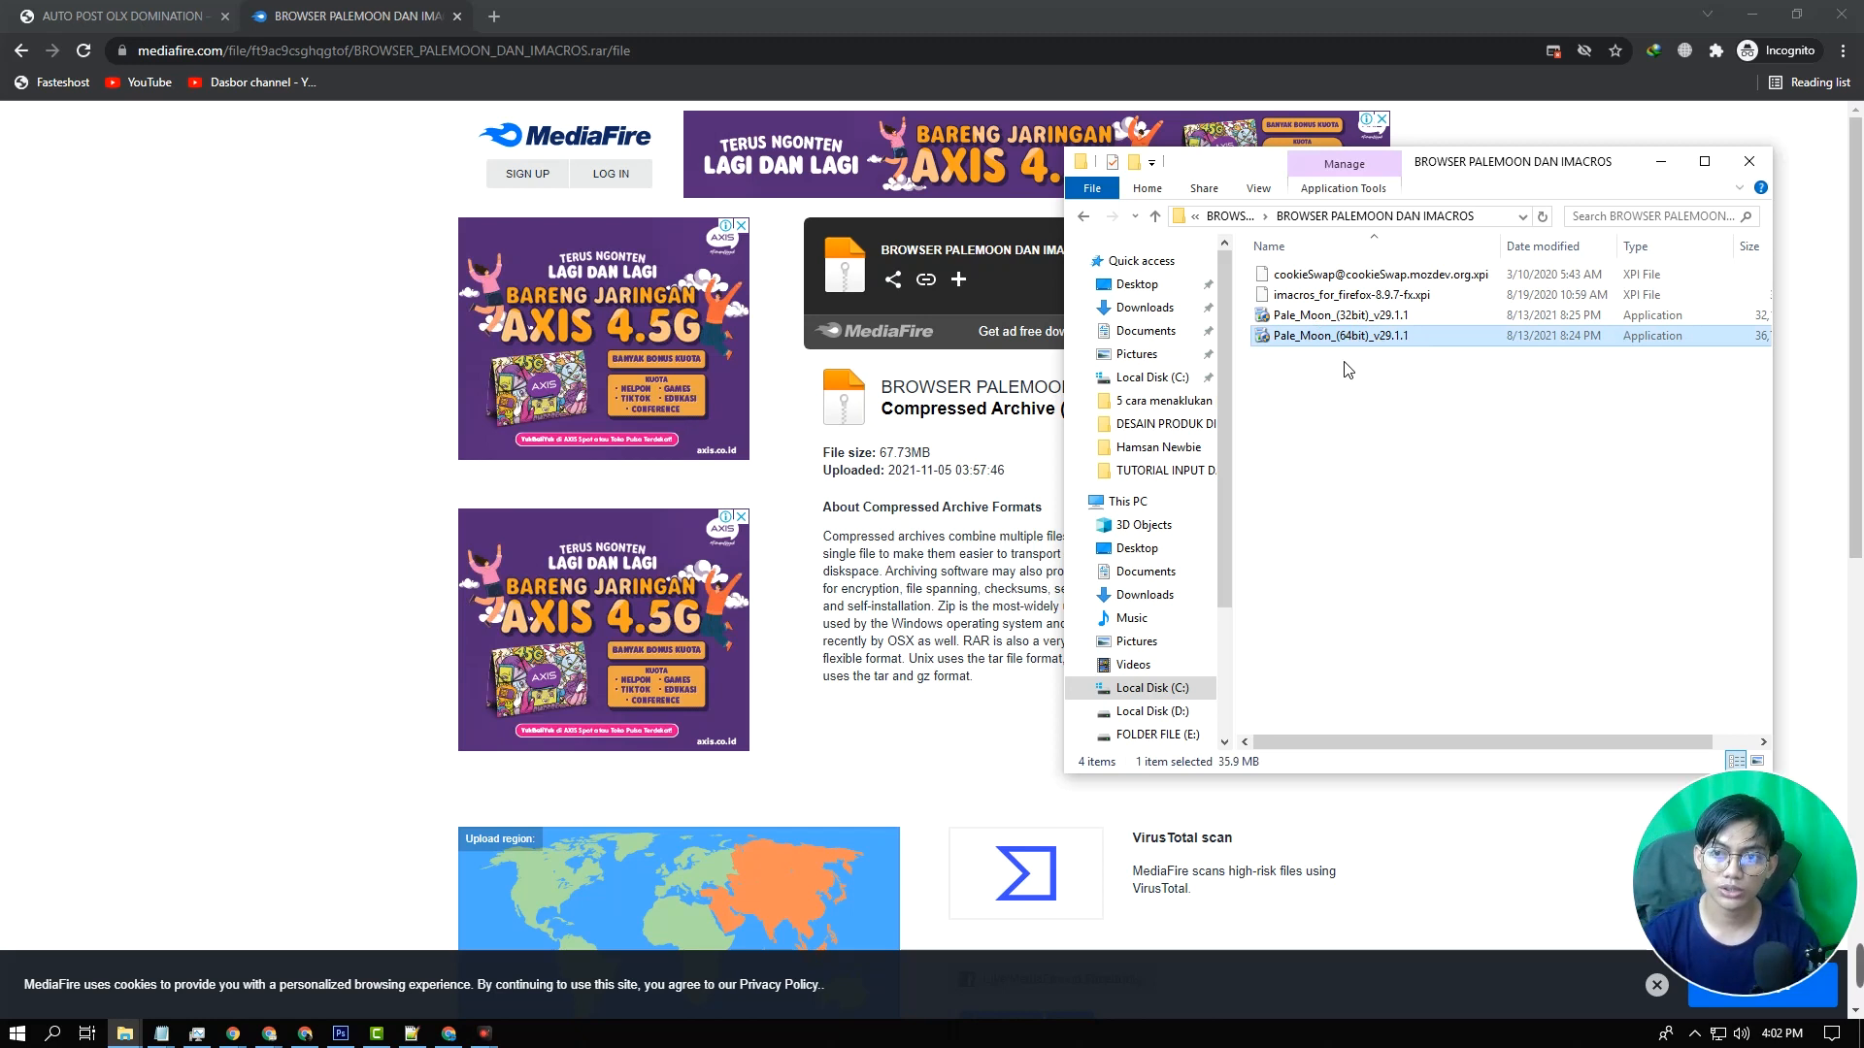
{"action": "left_click", "coordinate": [1359, 318]}
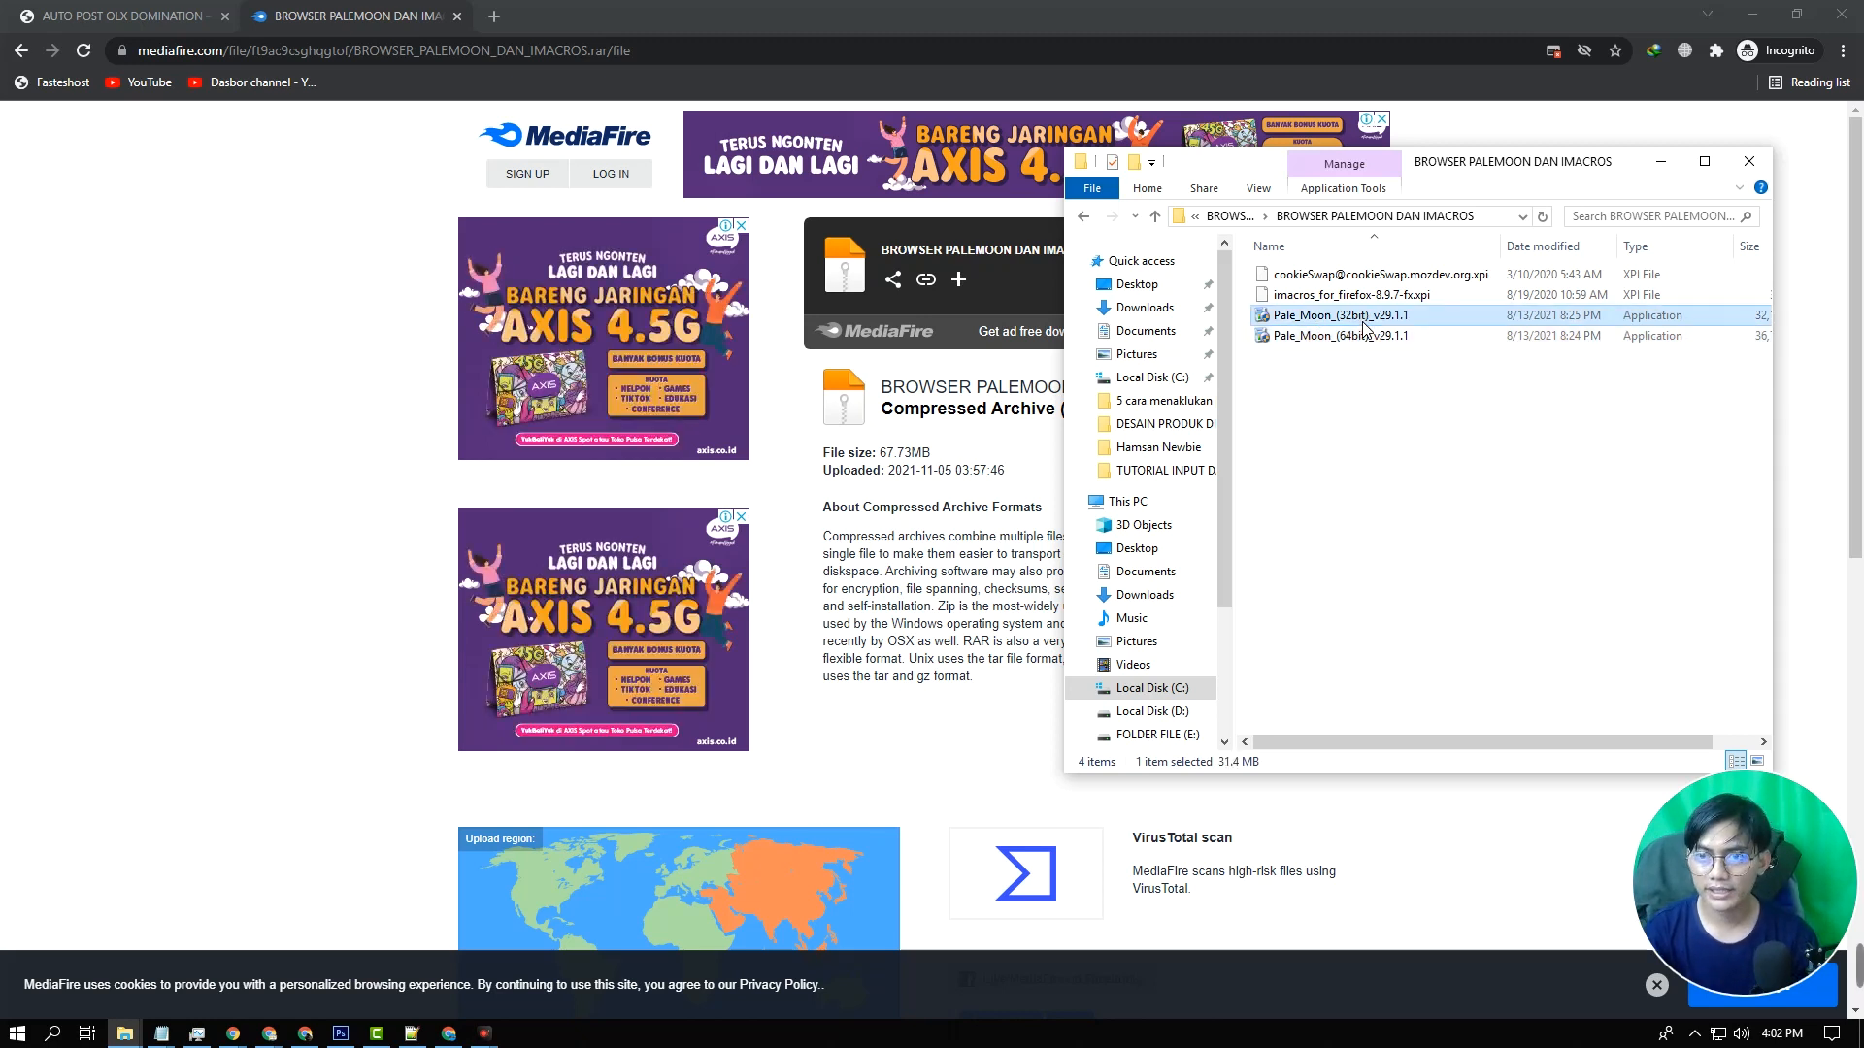
{"action": "left_click", "coordinate": [1370, 337]}
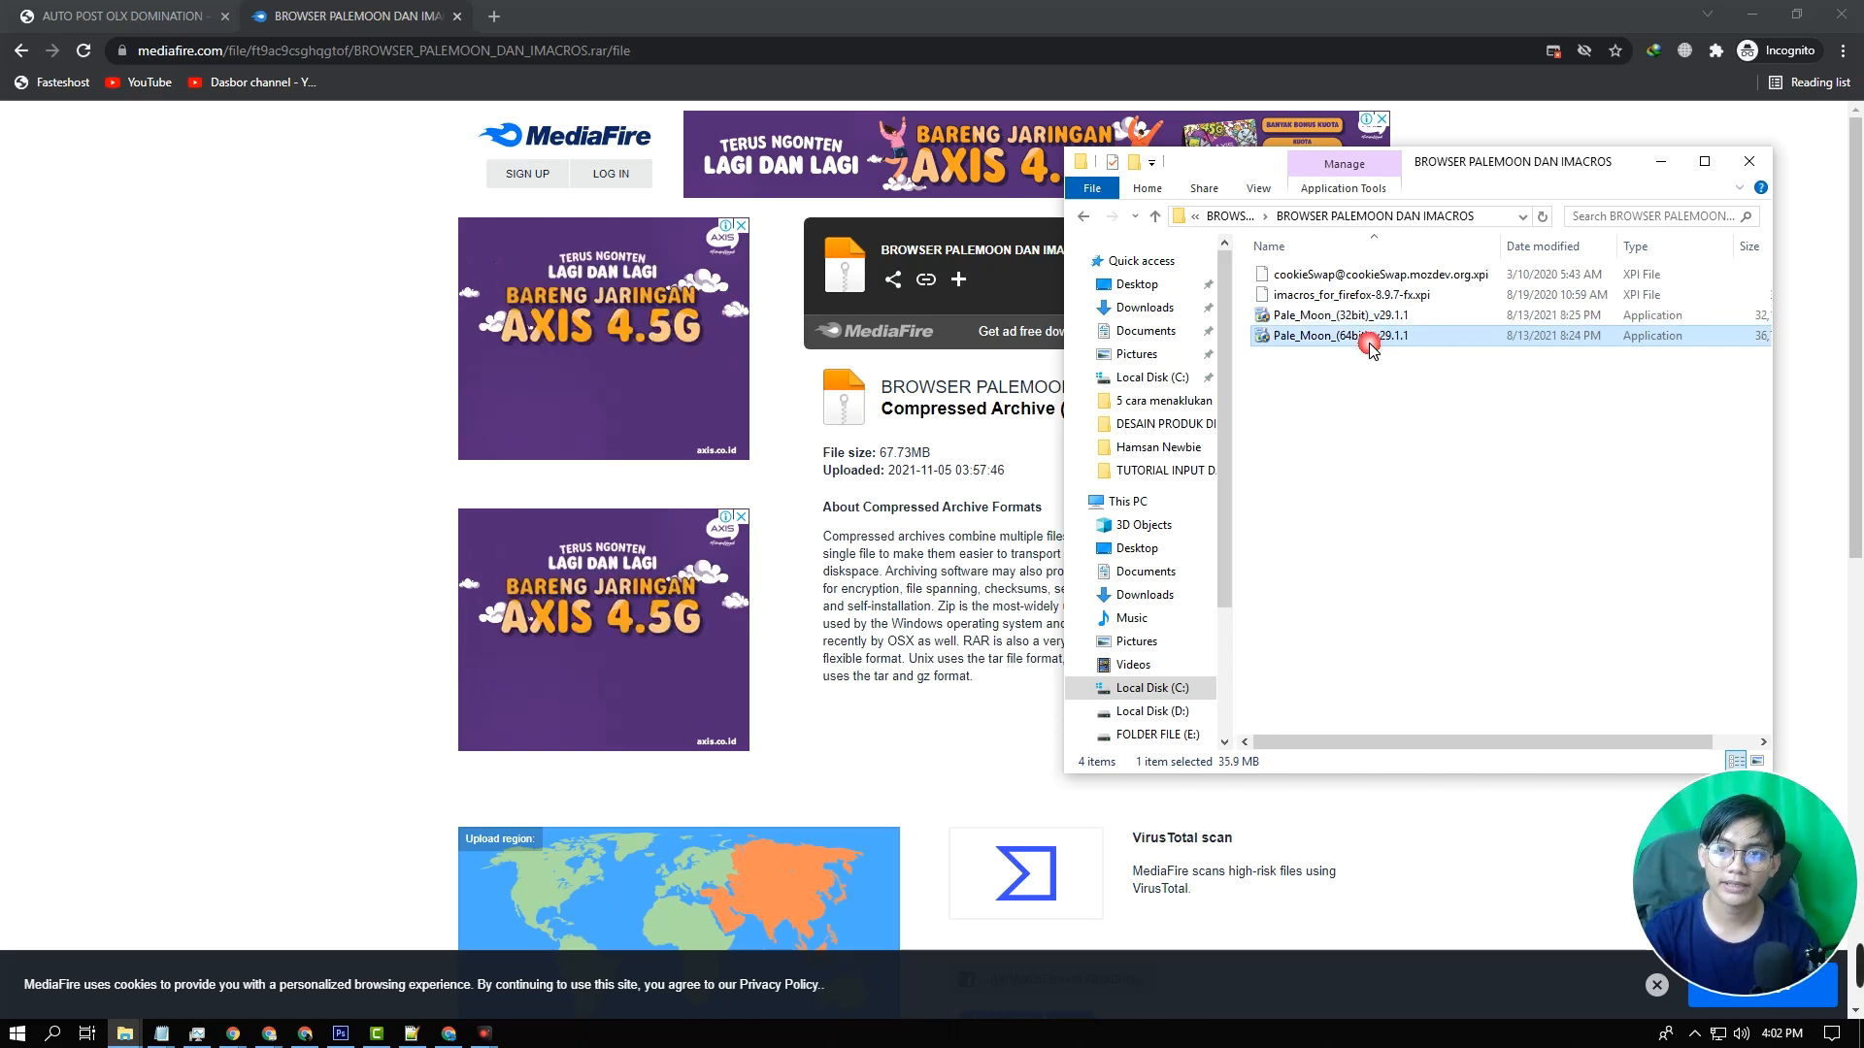
{"action": "left_click", "coordinate": [1373, 404]}
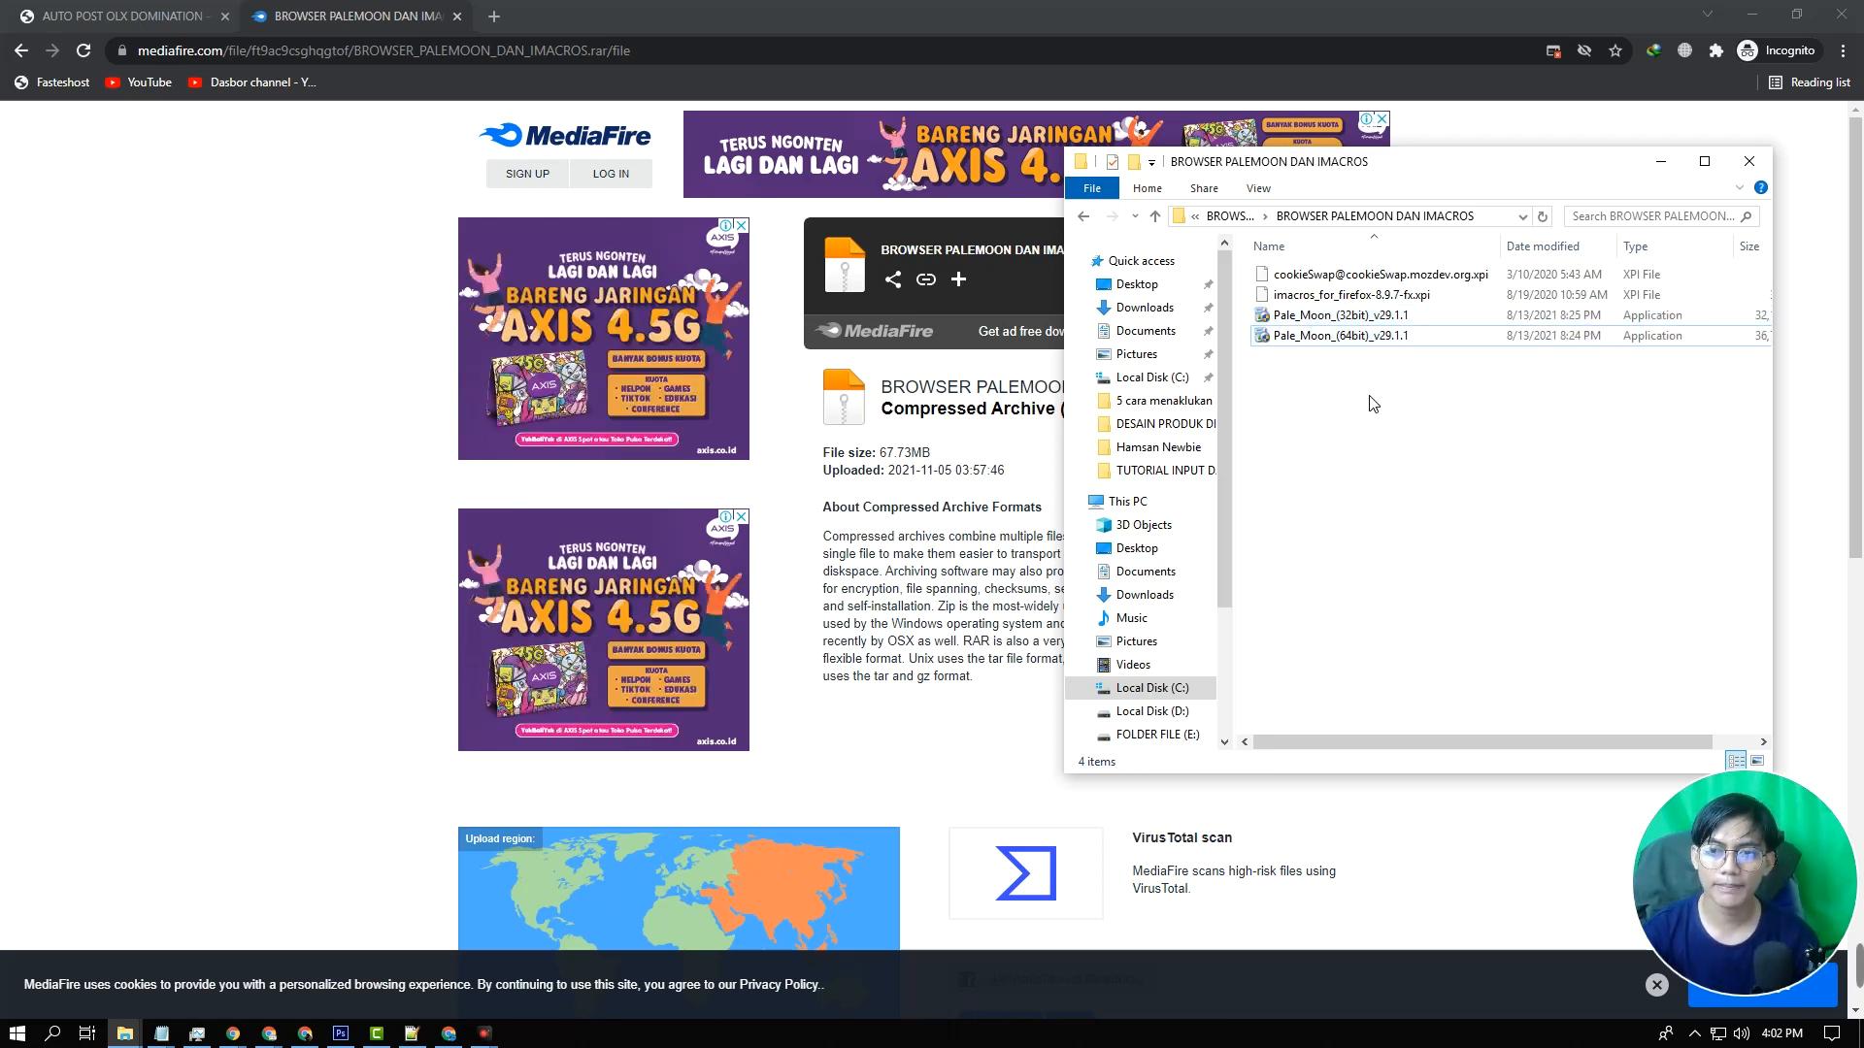
Run the Pale_Moon_(64bit)_v29.1.1 installer as administrator
{"action": "left_click", "coordinate": [1357, 334]}
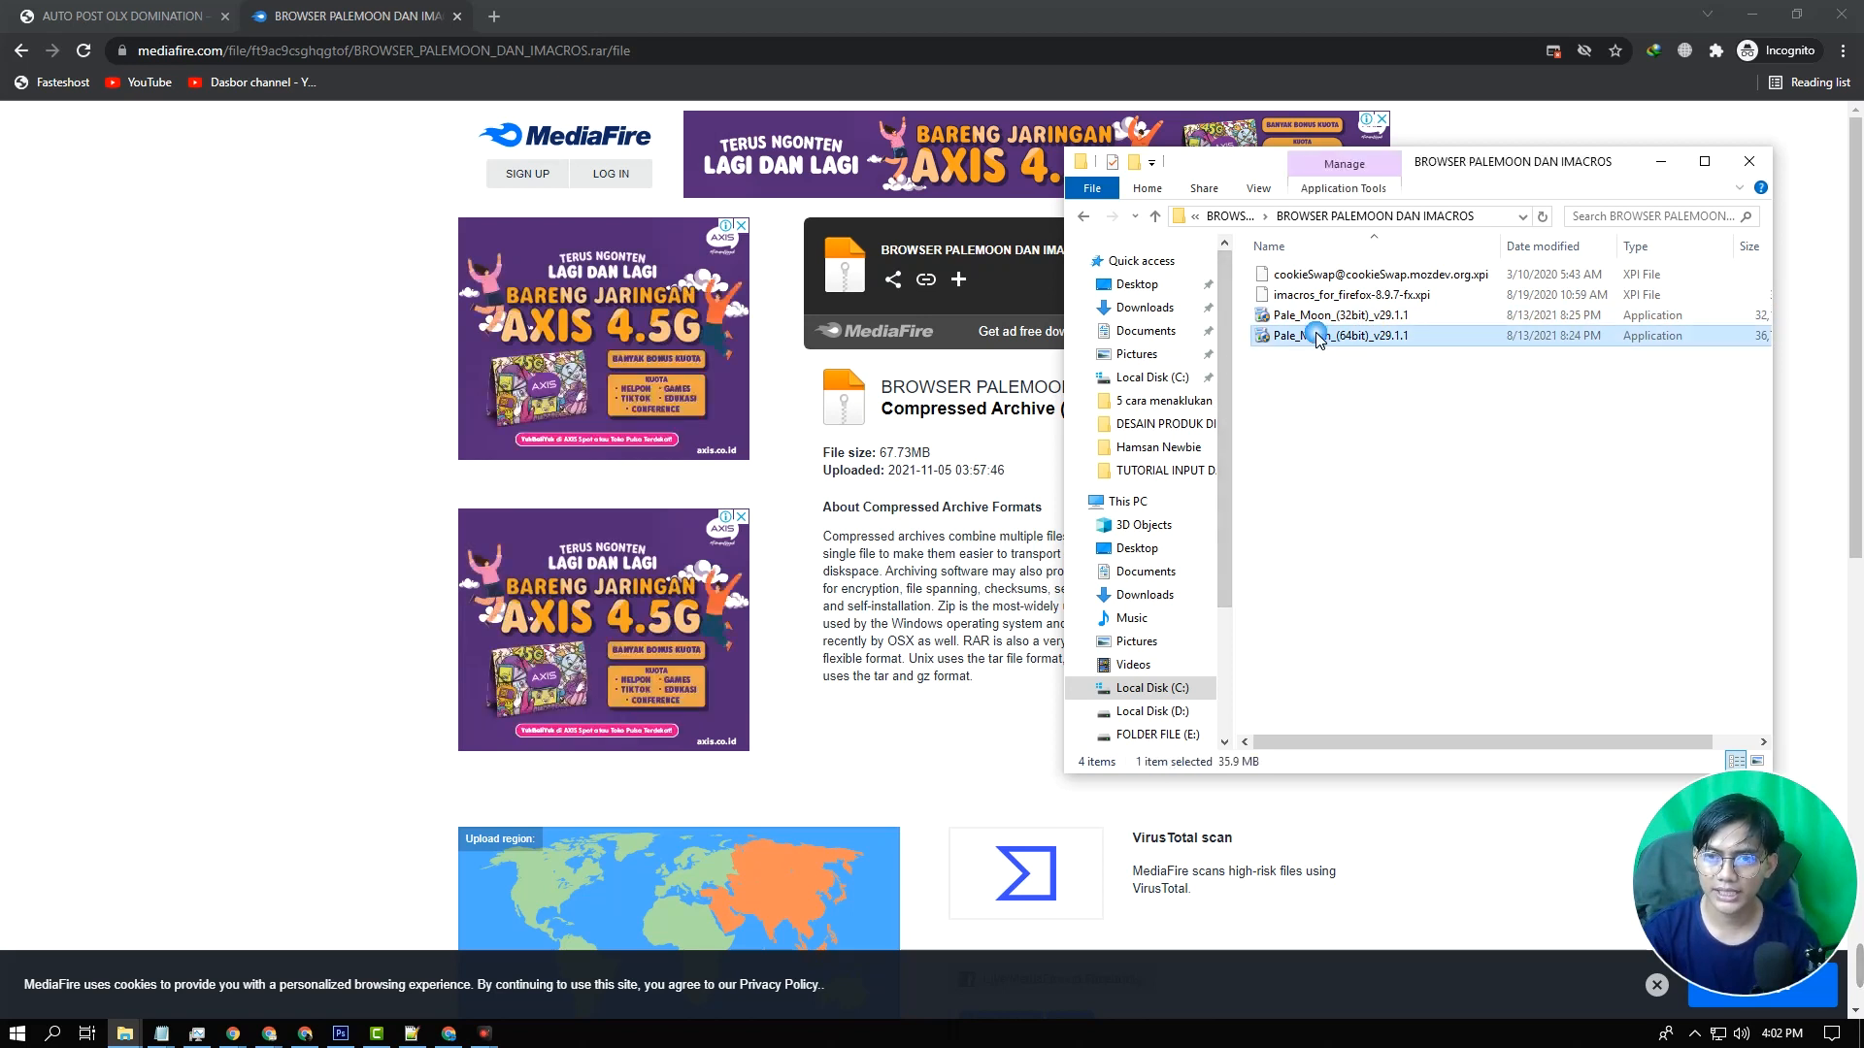
{"action": "right_click", "coordinate": [1318, 339]}
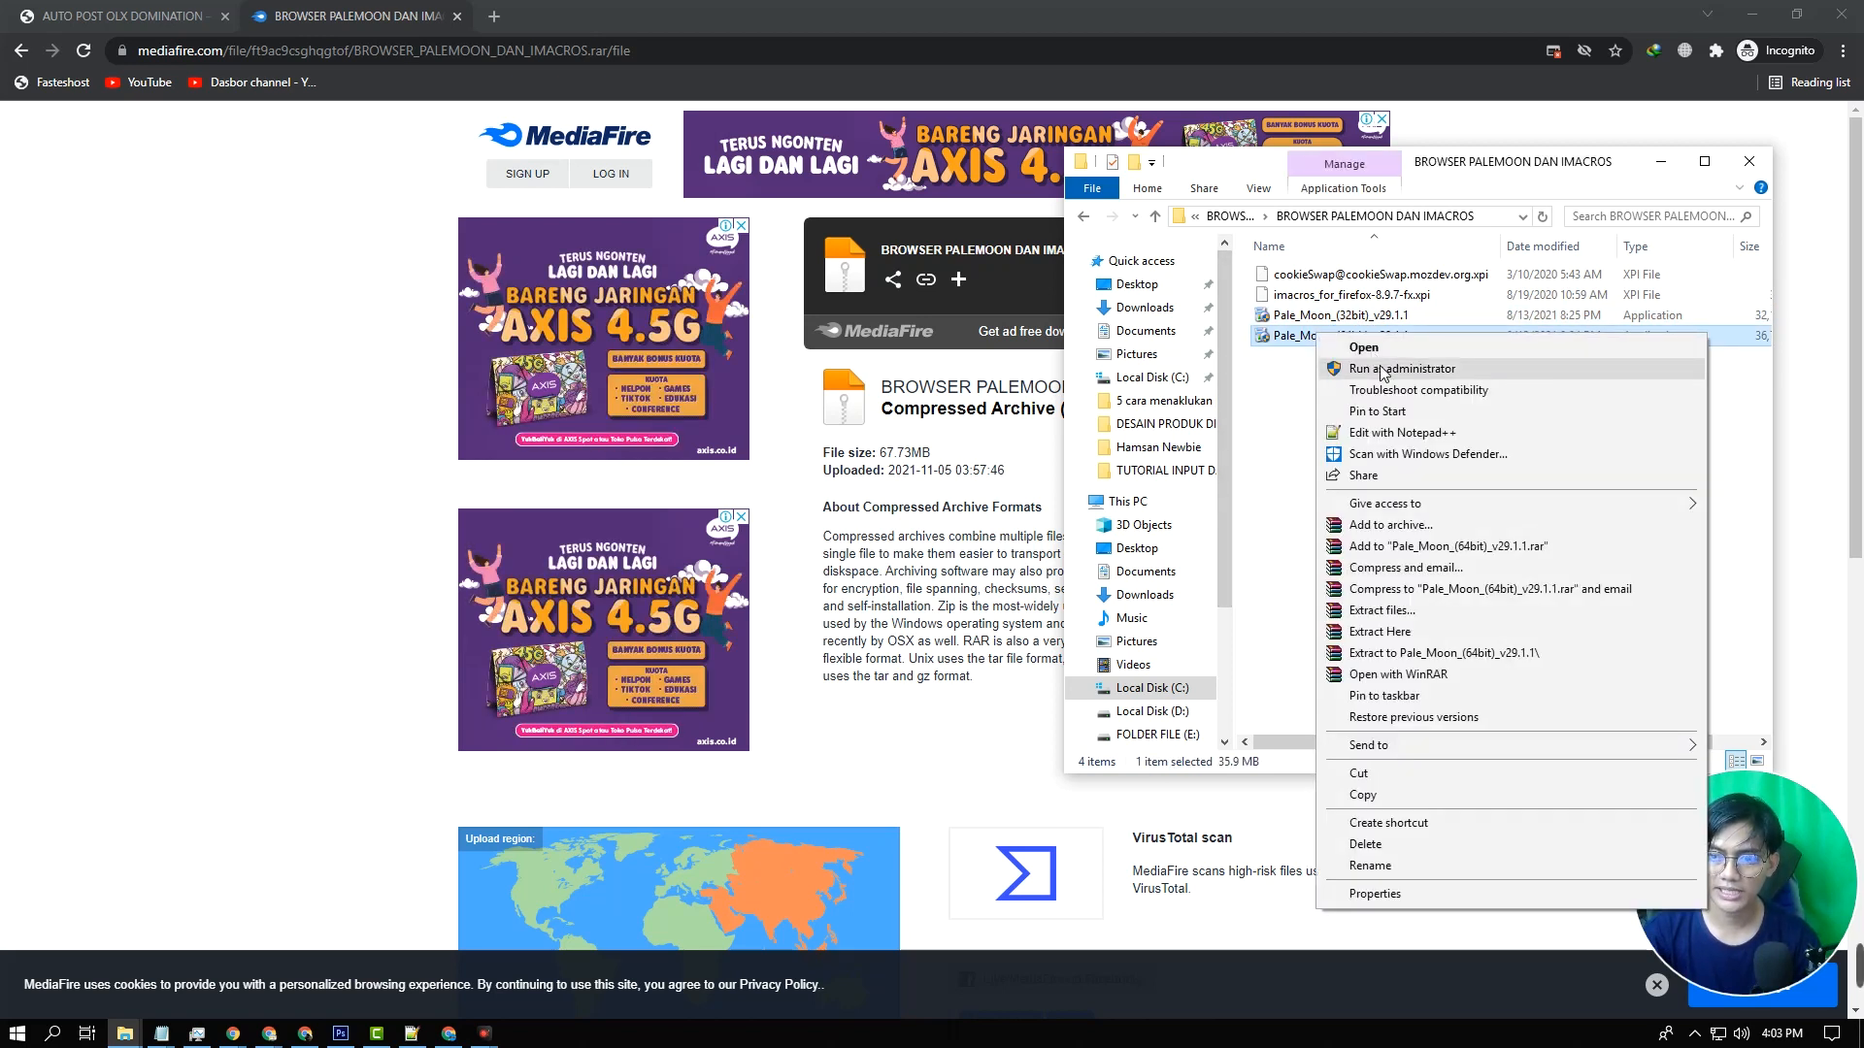
{"action": "left_click", "coordinate": [1278, 374]}
{"action": "right_click", "coordinate": [1305, 340]}
{"action": "left_click", "coordinate": [1411, 377]}
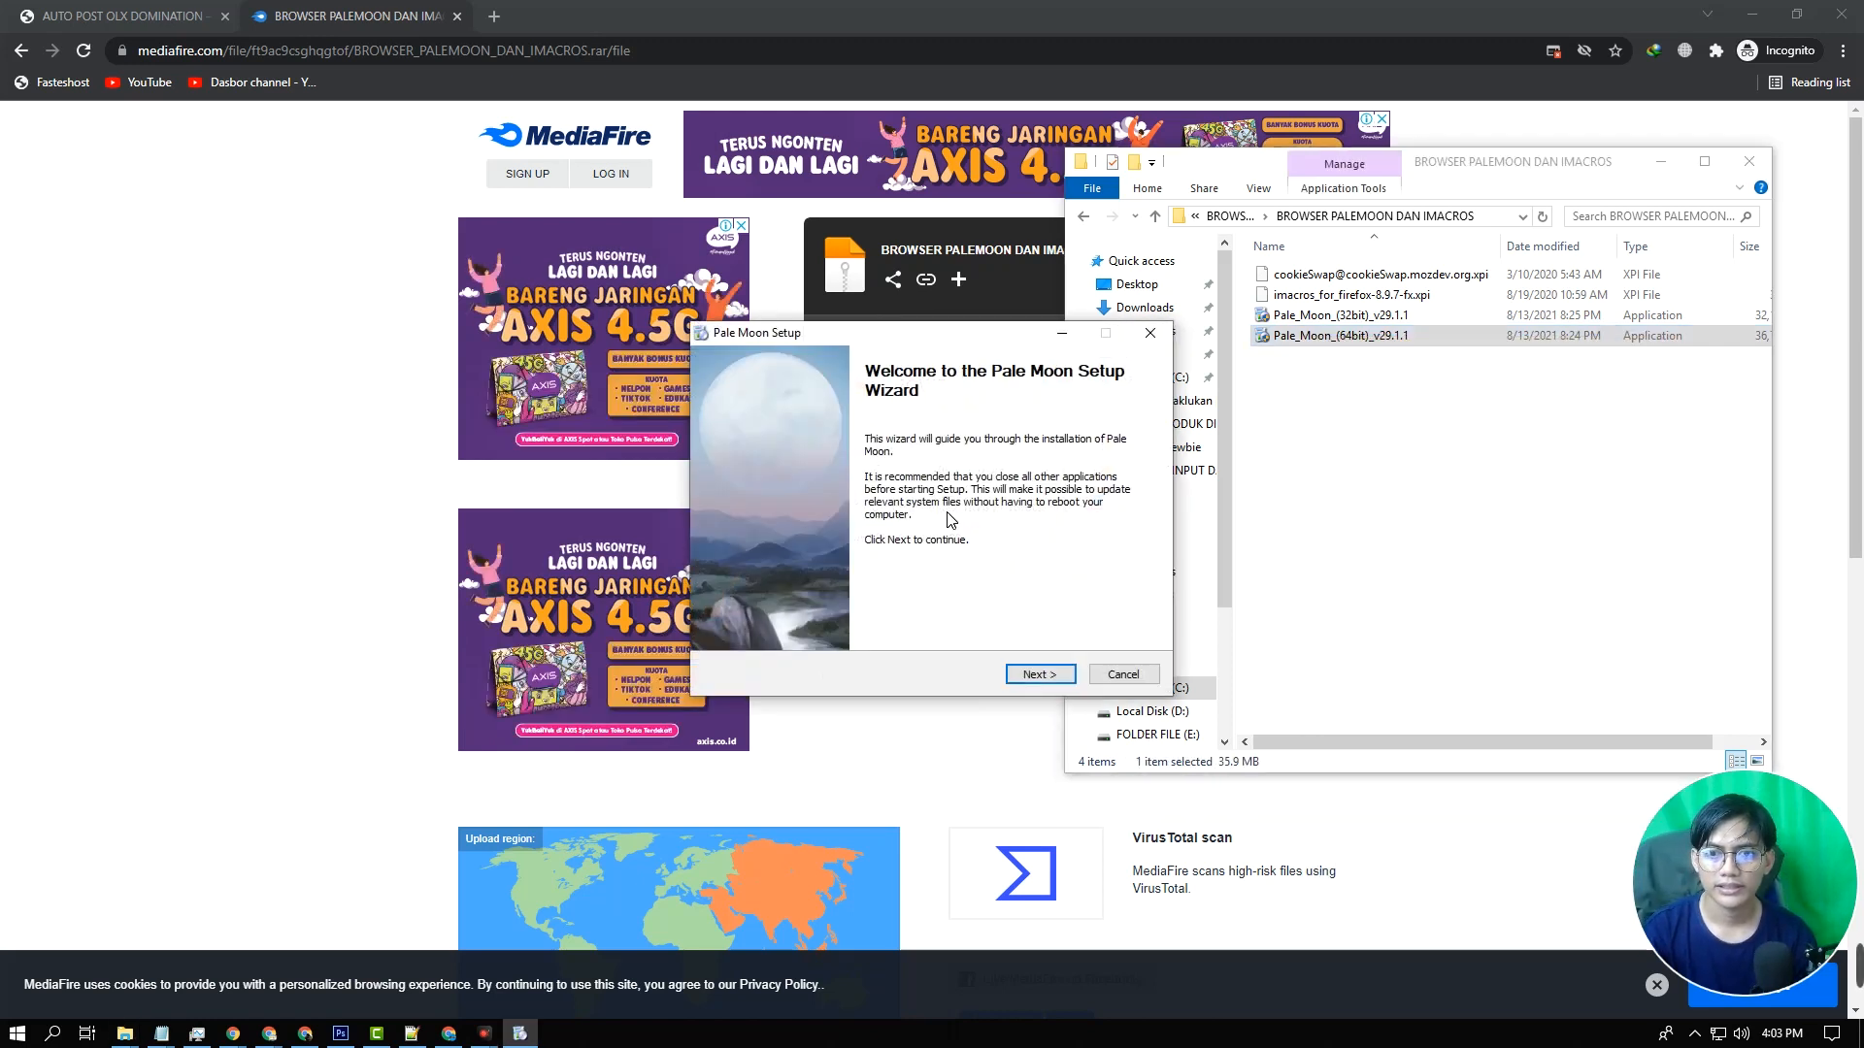
Install Pale Moon with the Standard setup type in C:\Program Files\Pale Moon
{"action": "left_click", "coordinate": [1046, 680]}
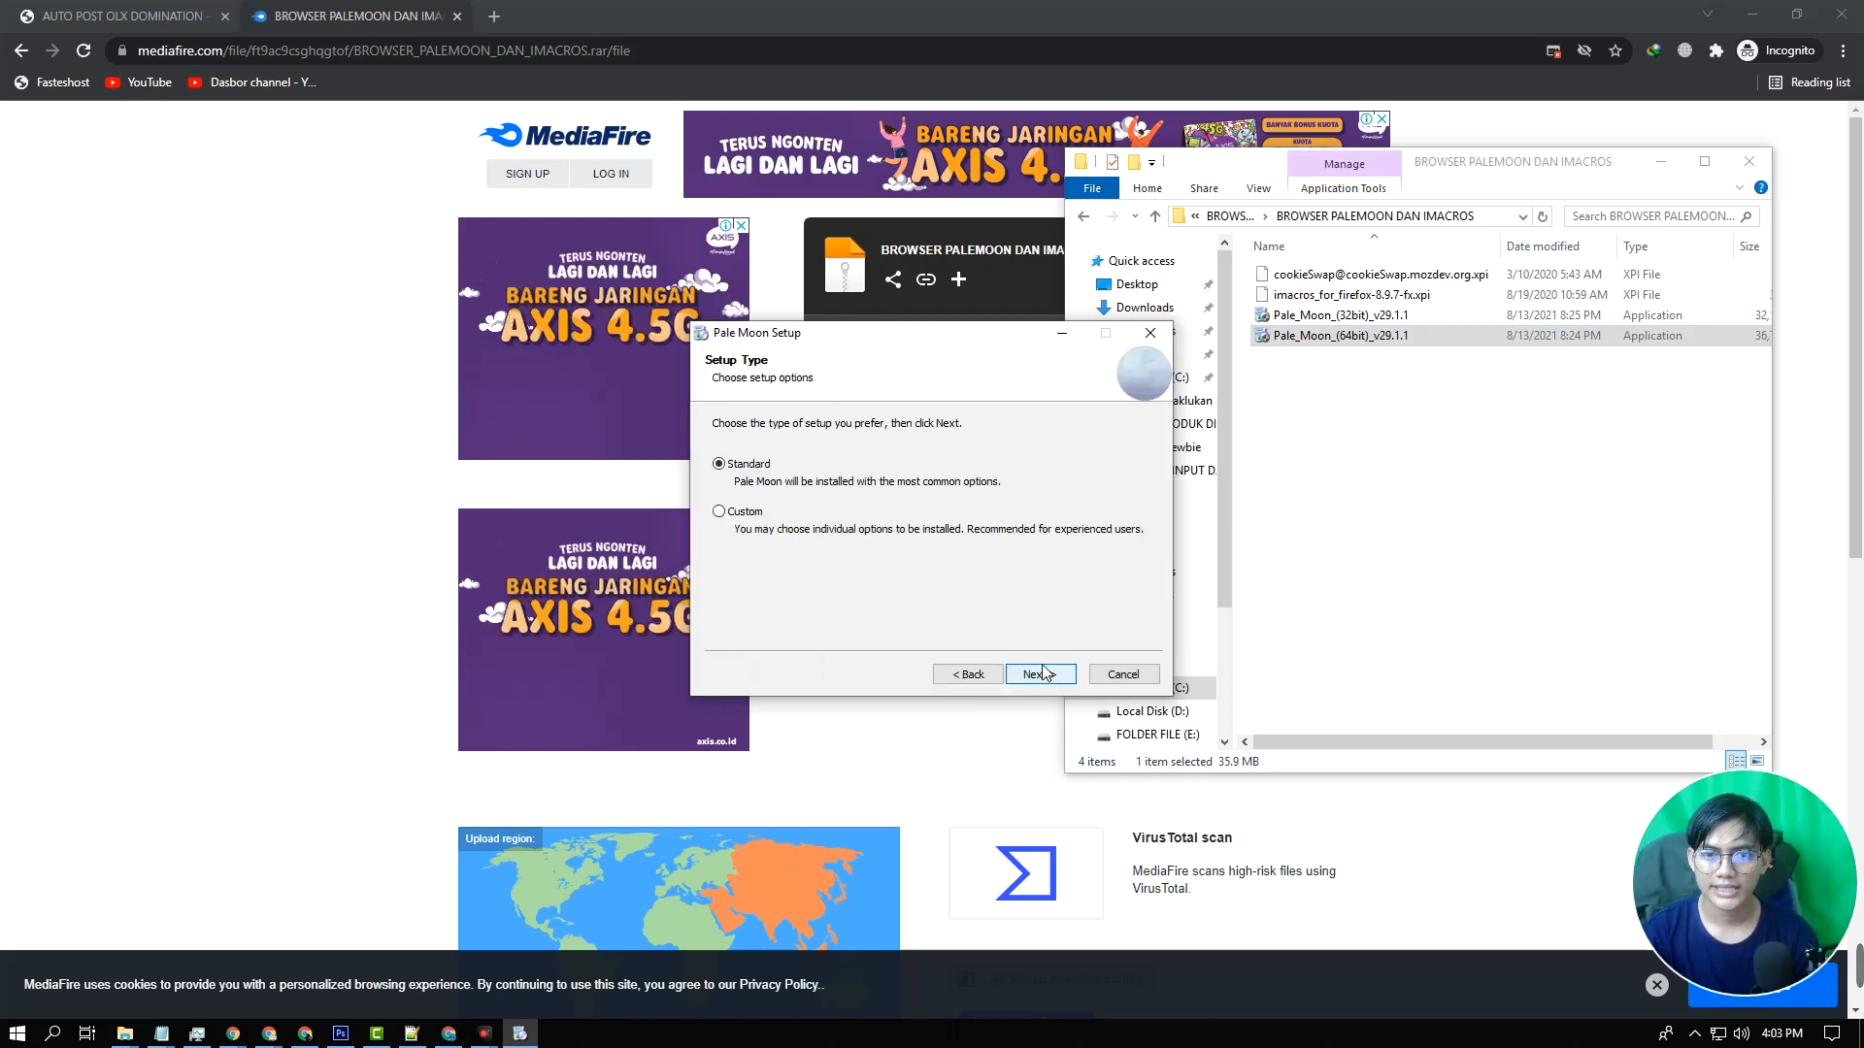
{"action": "left_click", "coordinate": [1040, 672]}
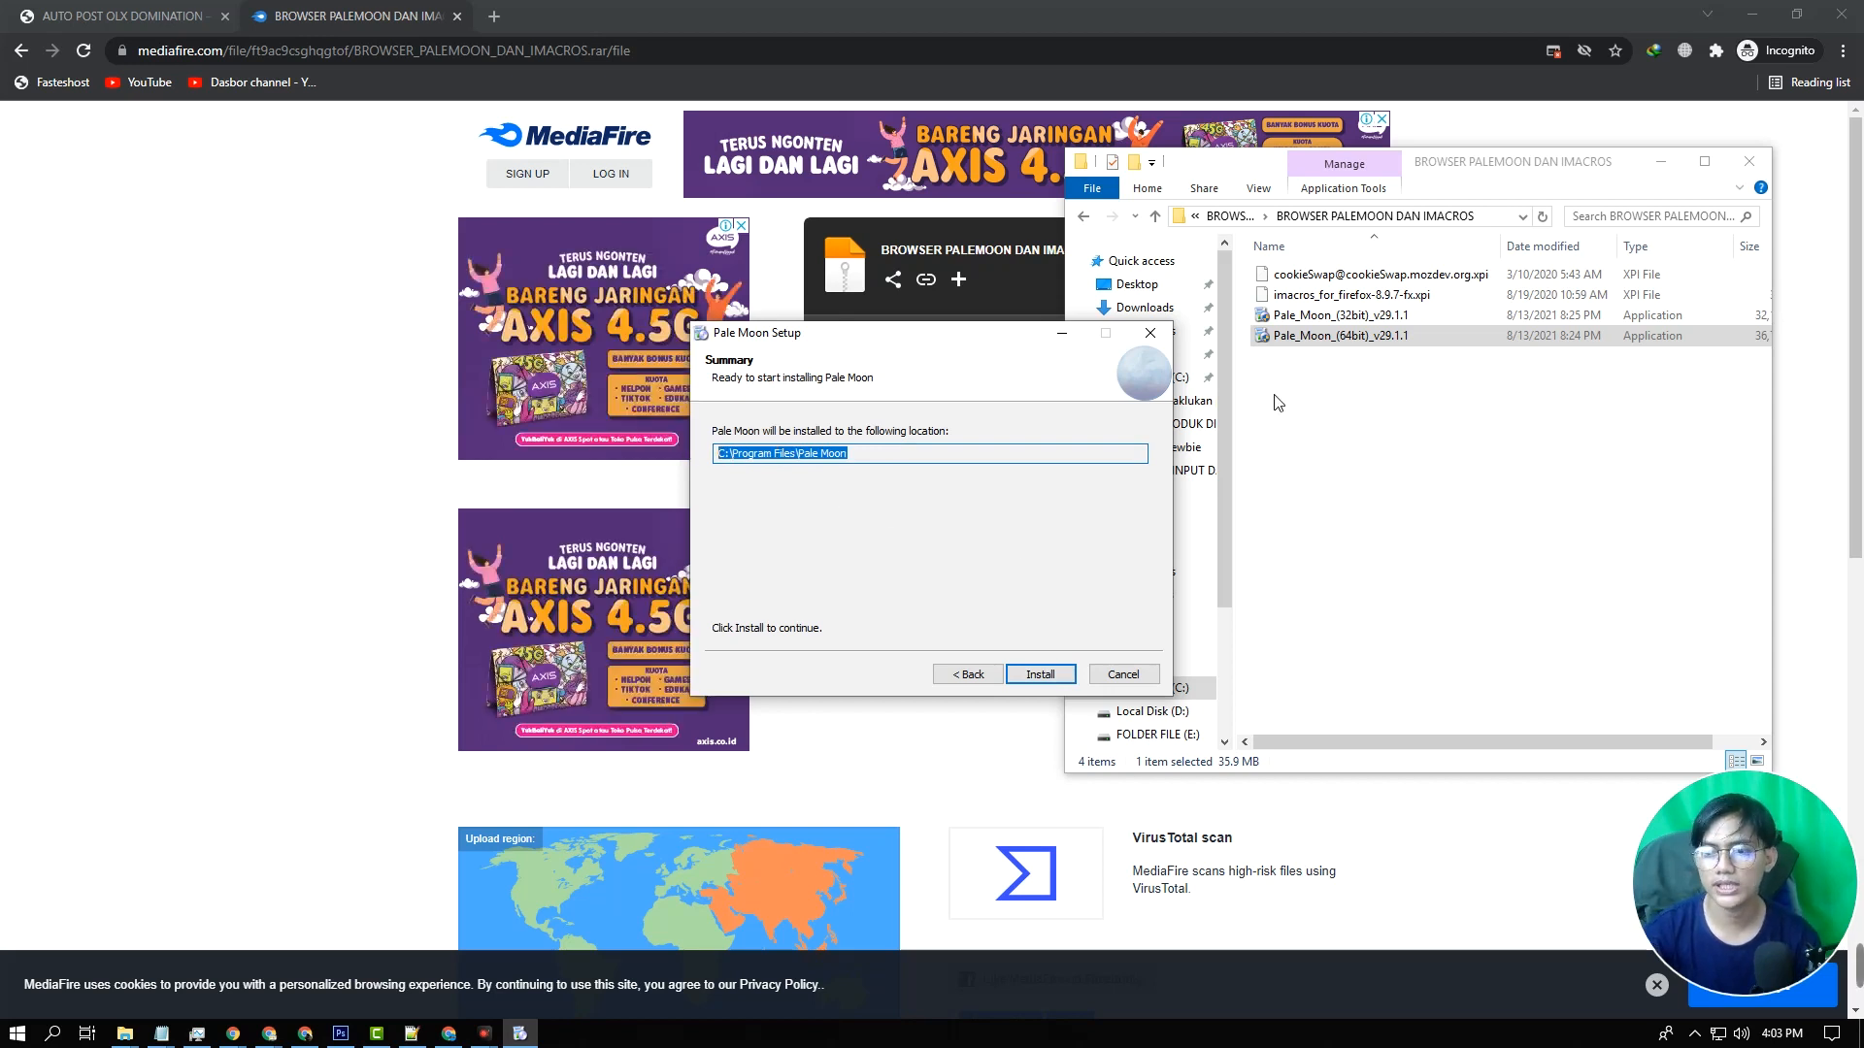
{"action": "left_click", "coordinate": [1037, 675]}
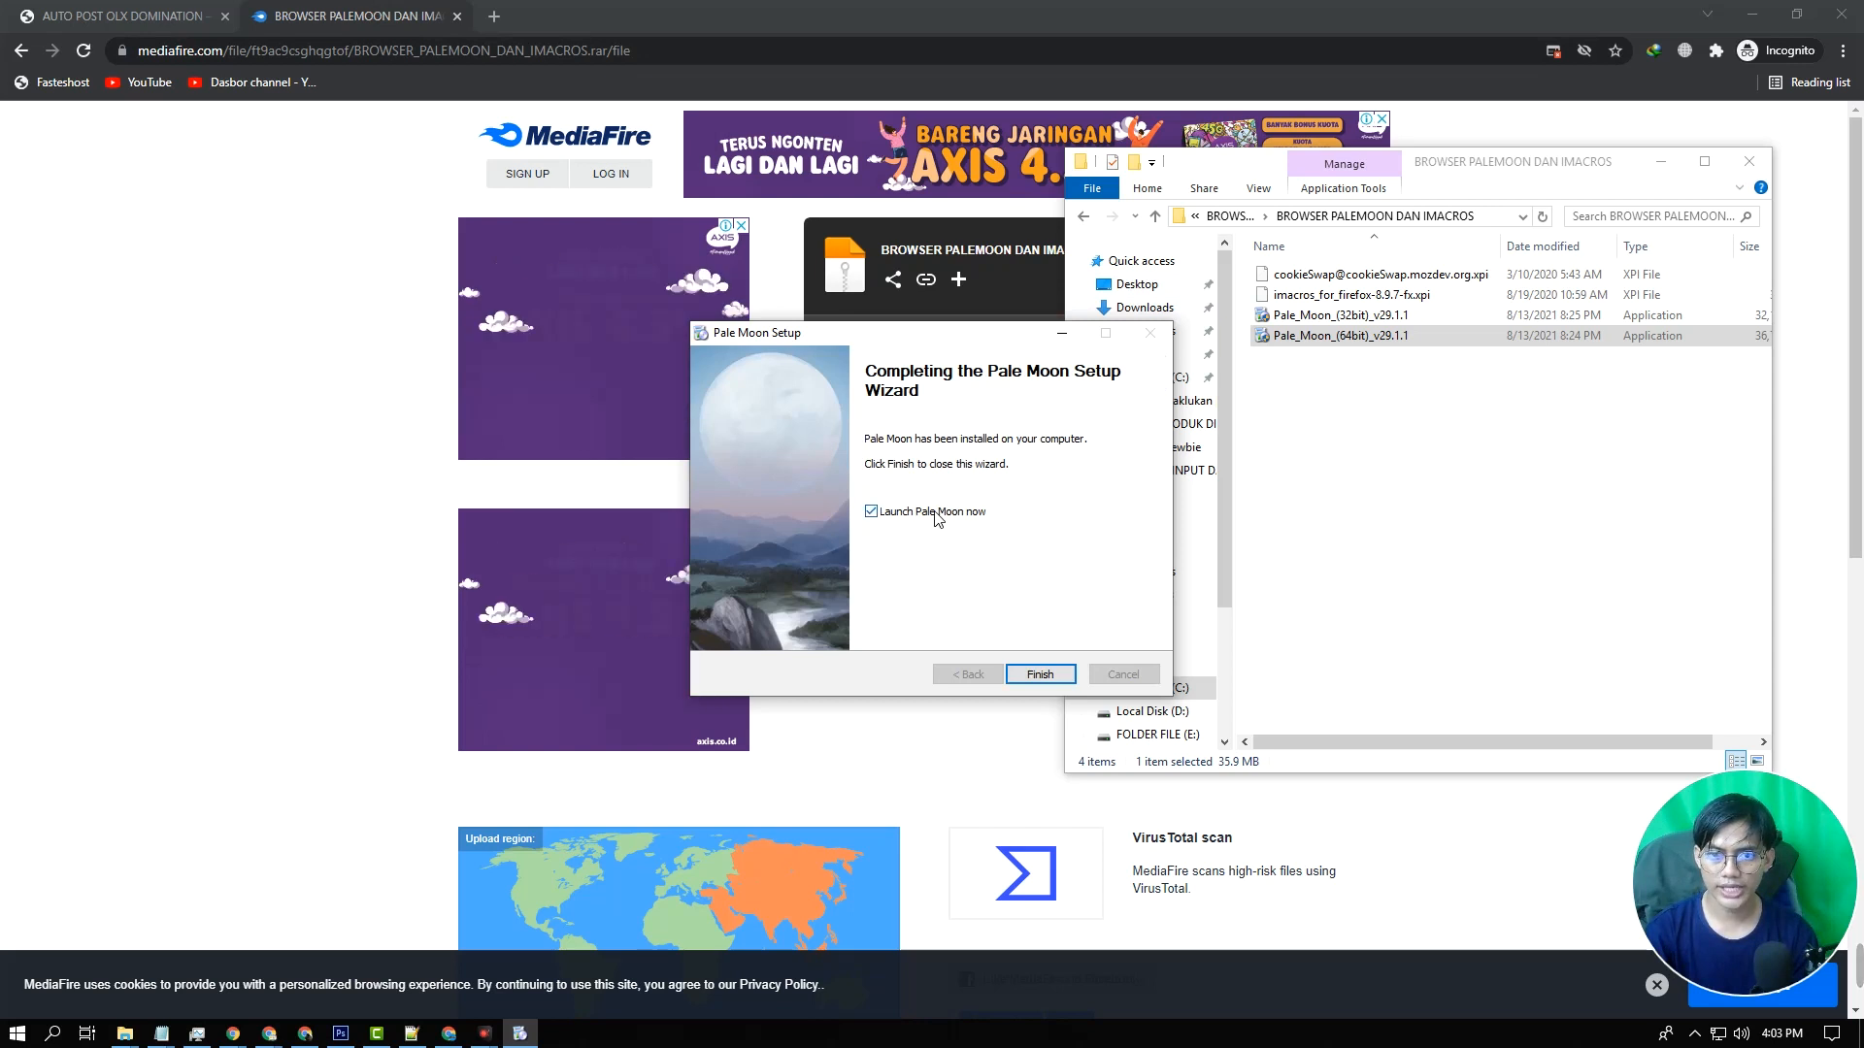
Finish the setup with Pale Moon launching, without making it the default browser, and maximize its window
{"action": "left_click", "coordinate": [1037, 676]}
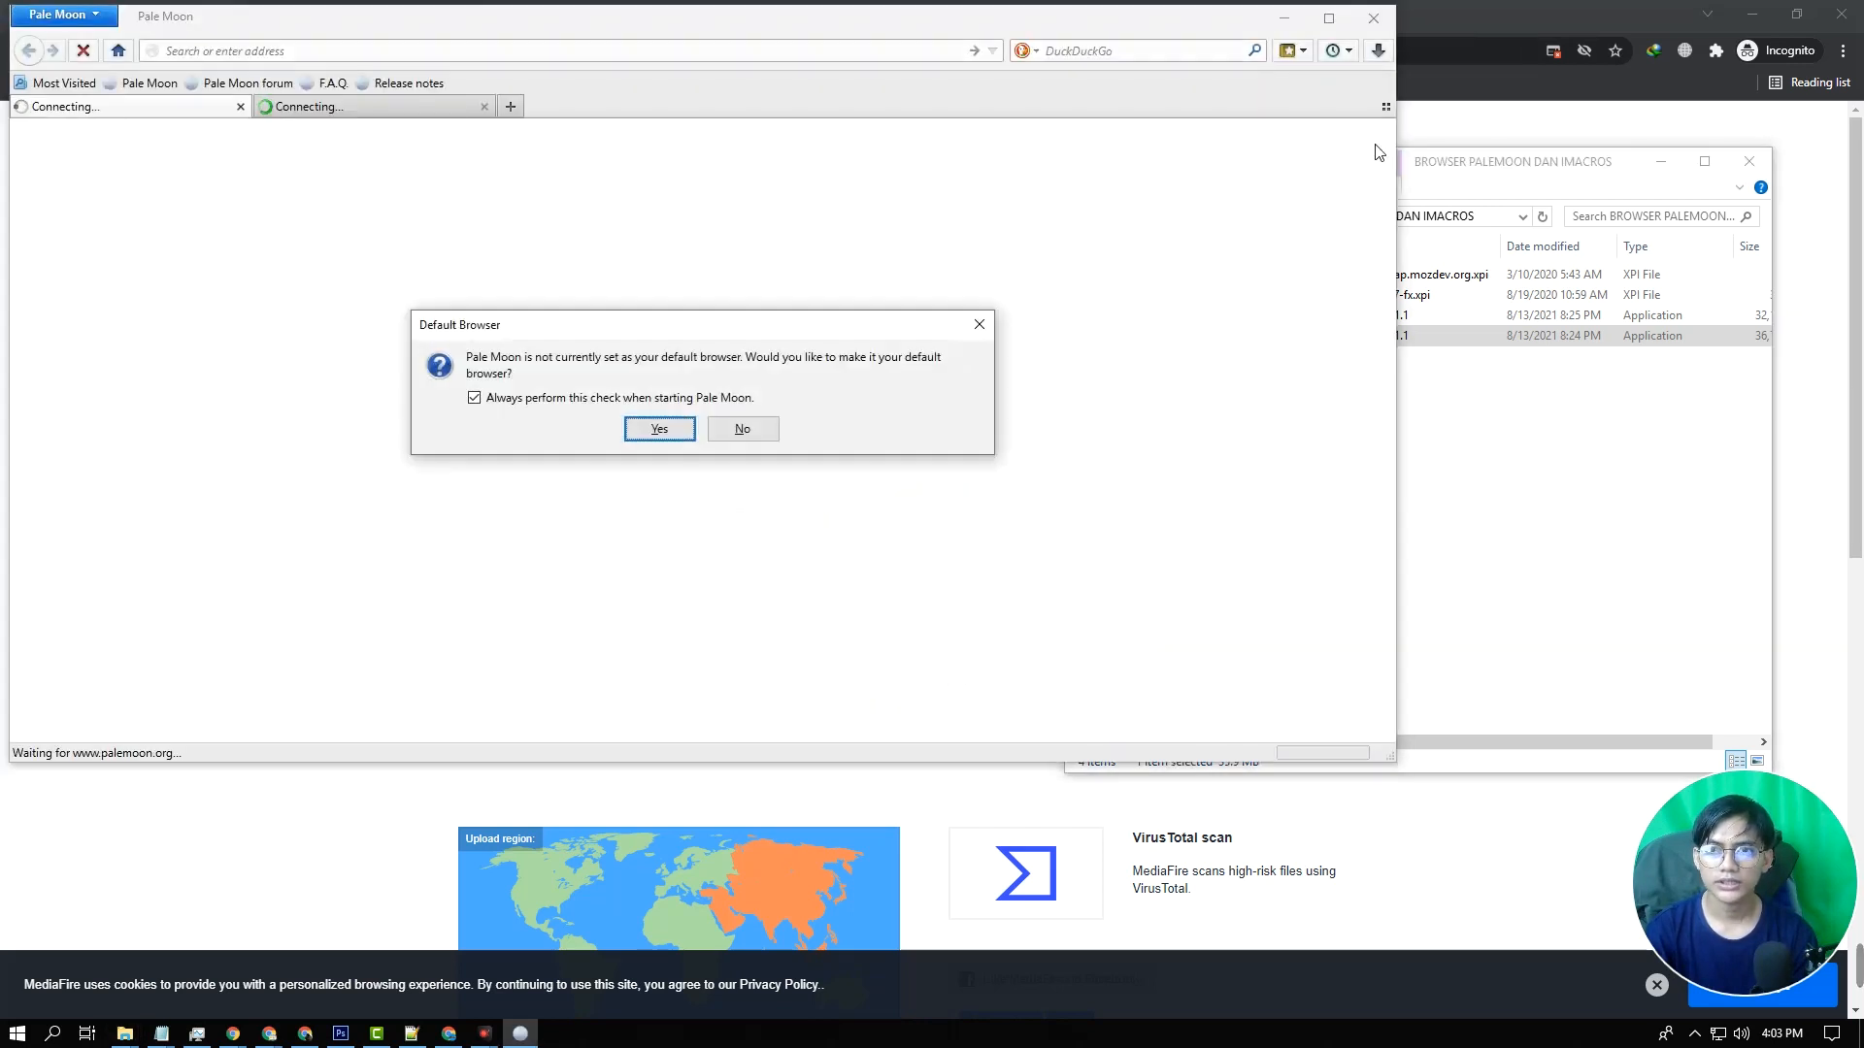
{"action": "left_click", "coordinate": [748, 432]}
{"action": "left_click", "coordinate": [1327, 16]}
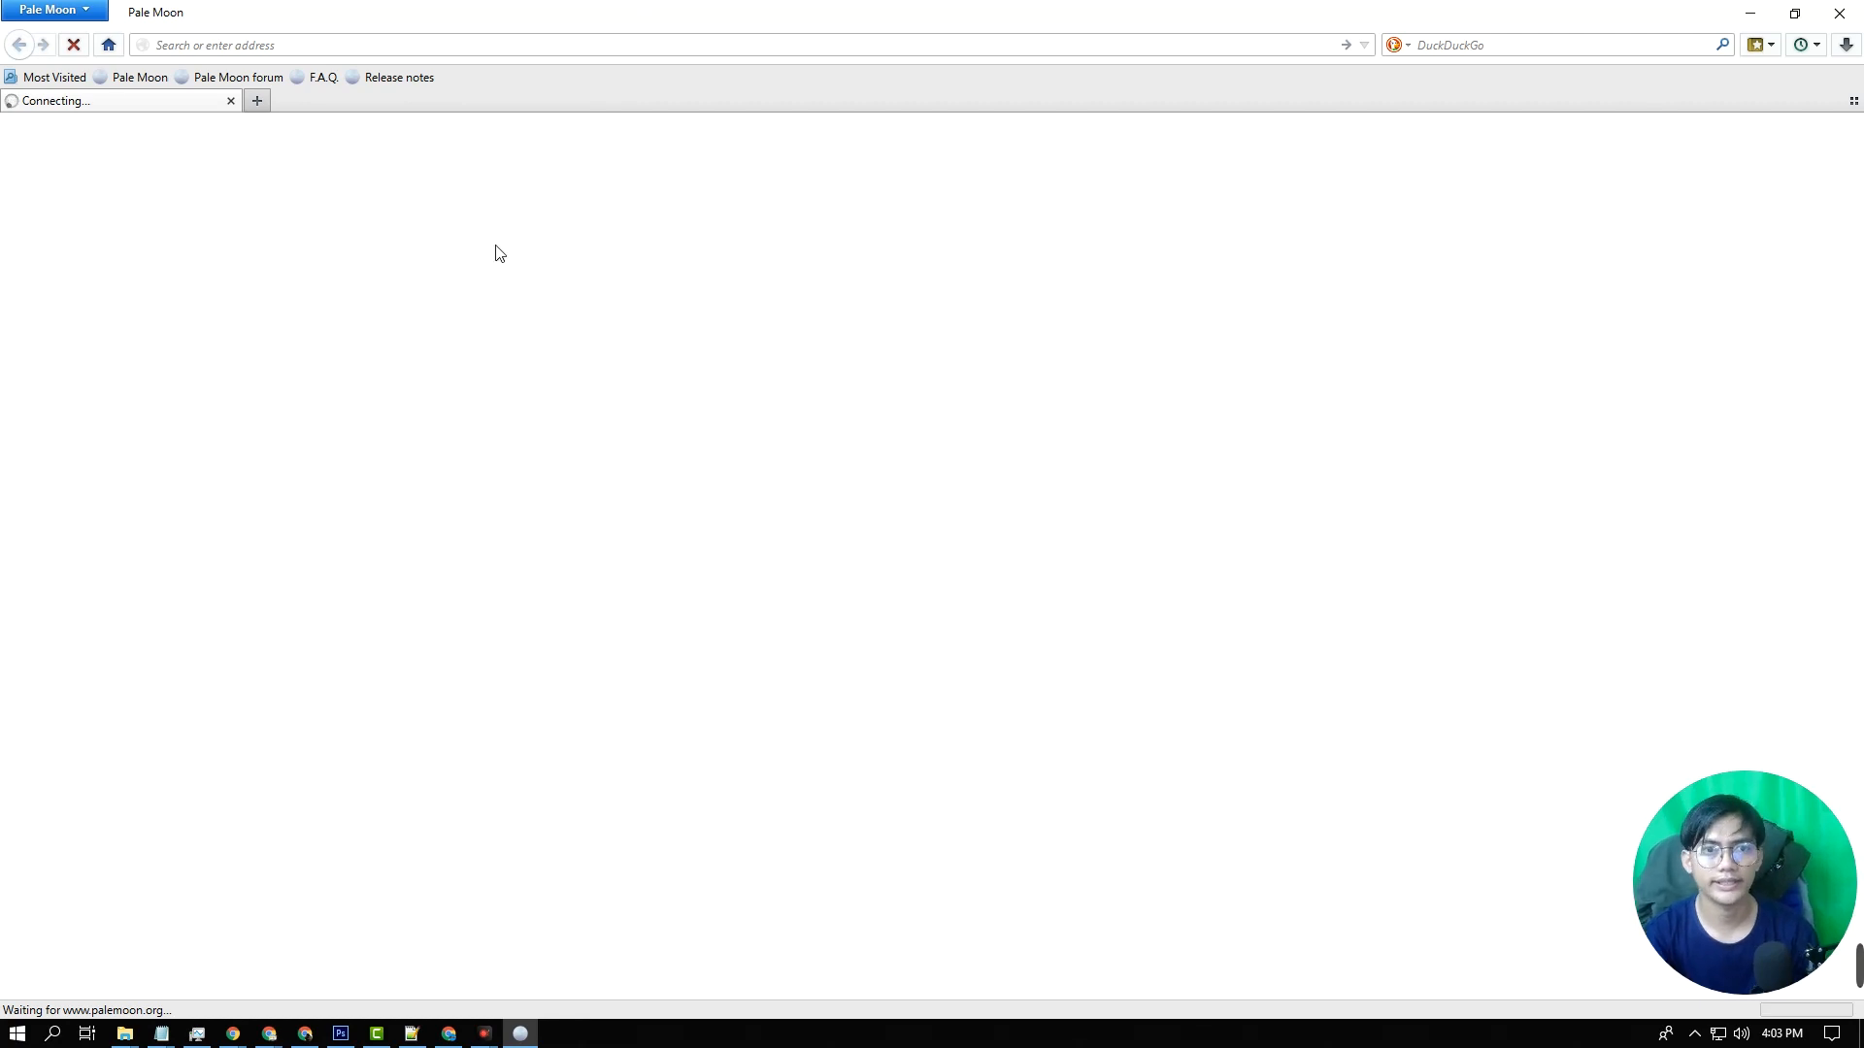
Delete the Release notes, F.A.Q., Pale Moon forum, Pale Moon and Most Visited bookmarks from the bookmarks toolbar
{"action": "right_click", "coordinate": [377, 79]}
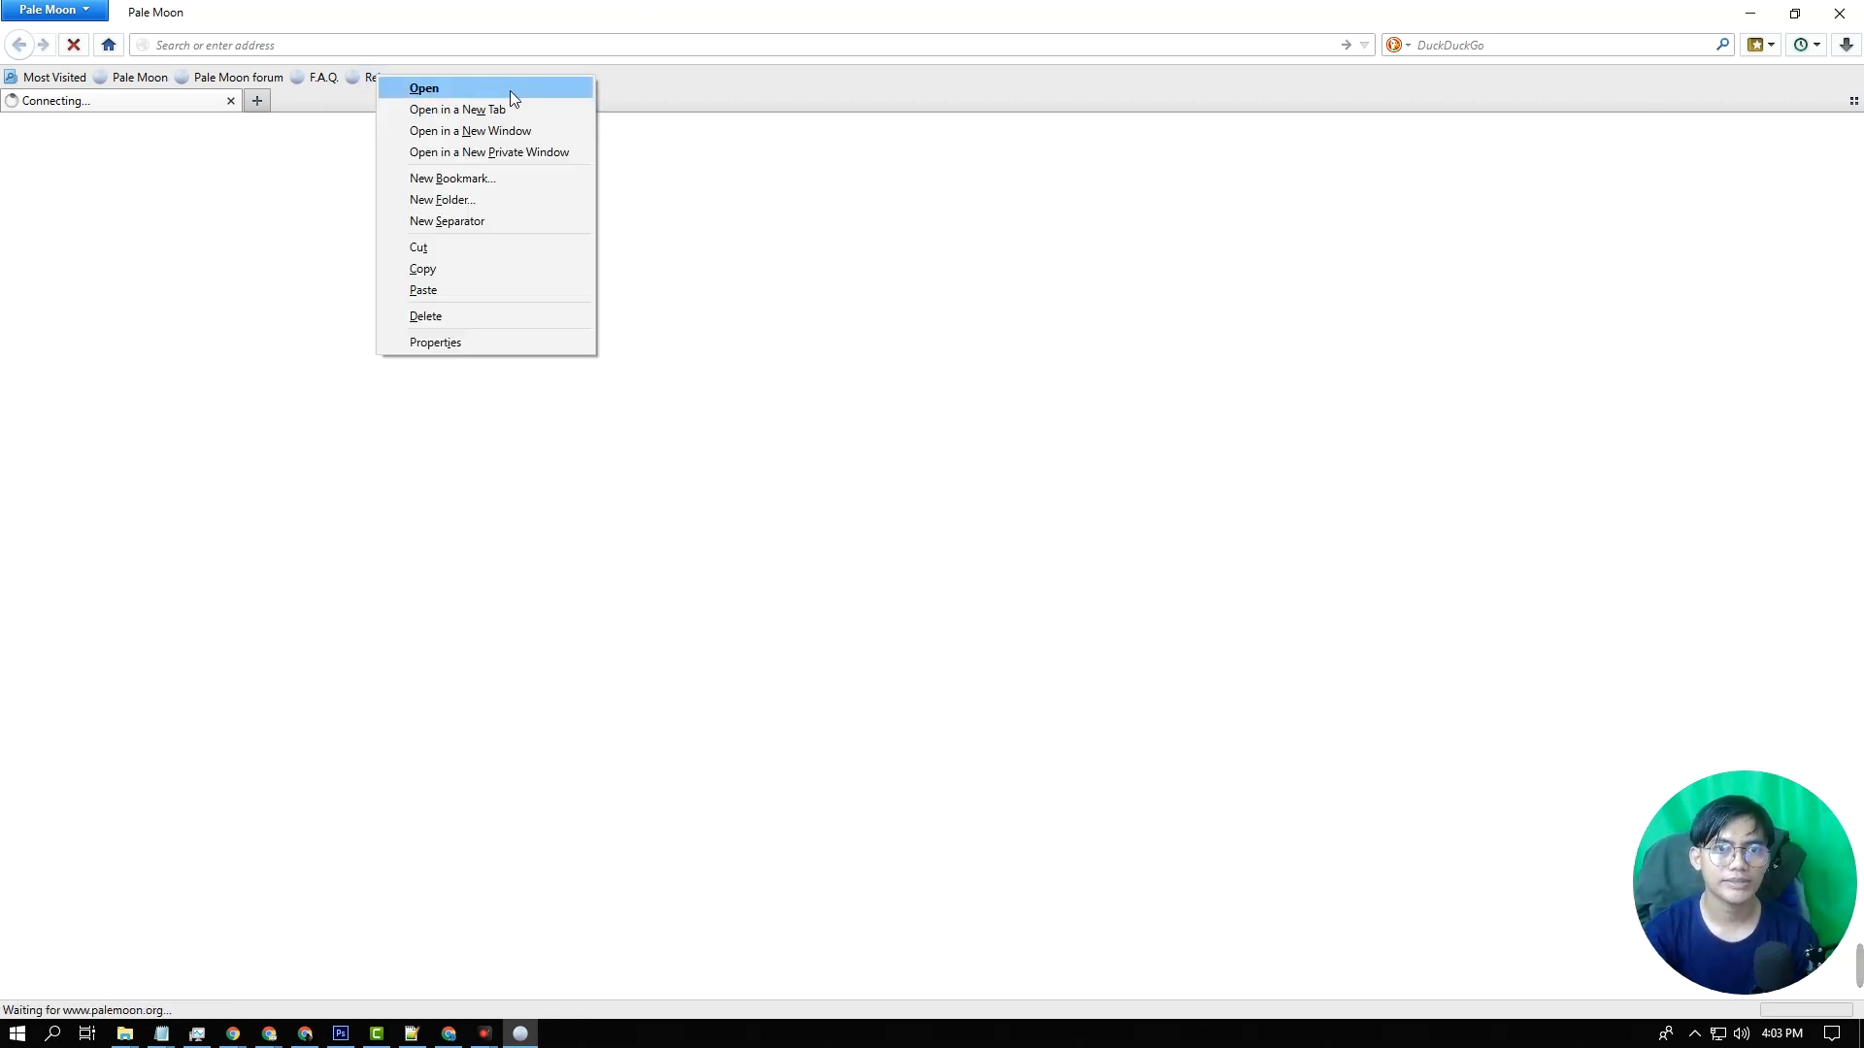
{"action": "left_click", "coordinate": [430, 310]}
{"action": "right_click", "coordinate": [326, 77]}
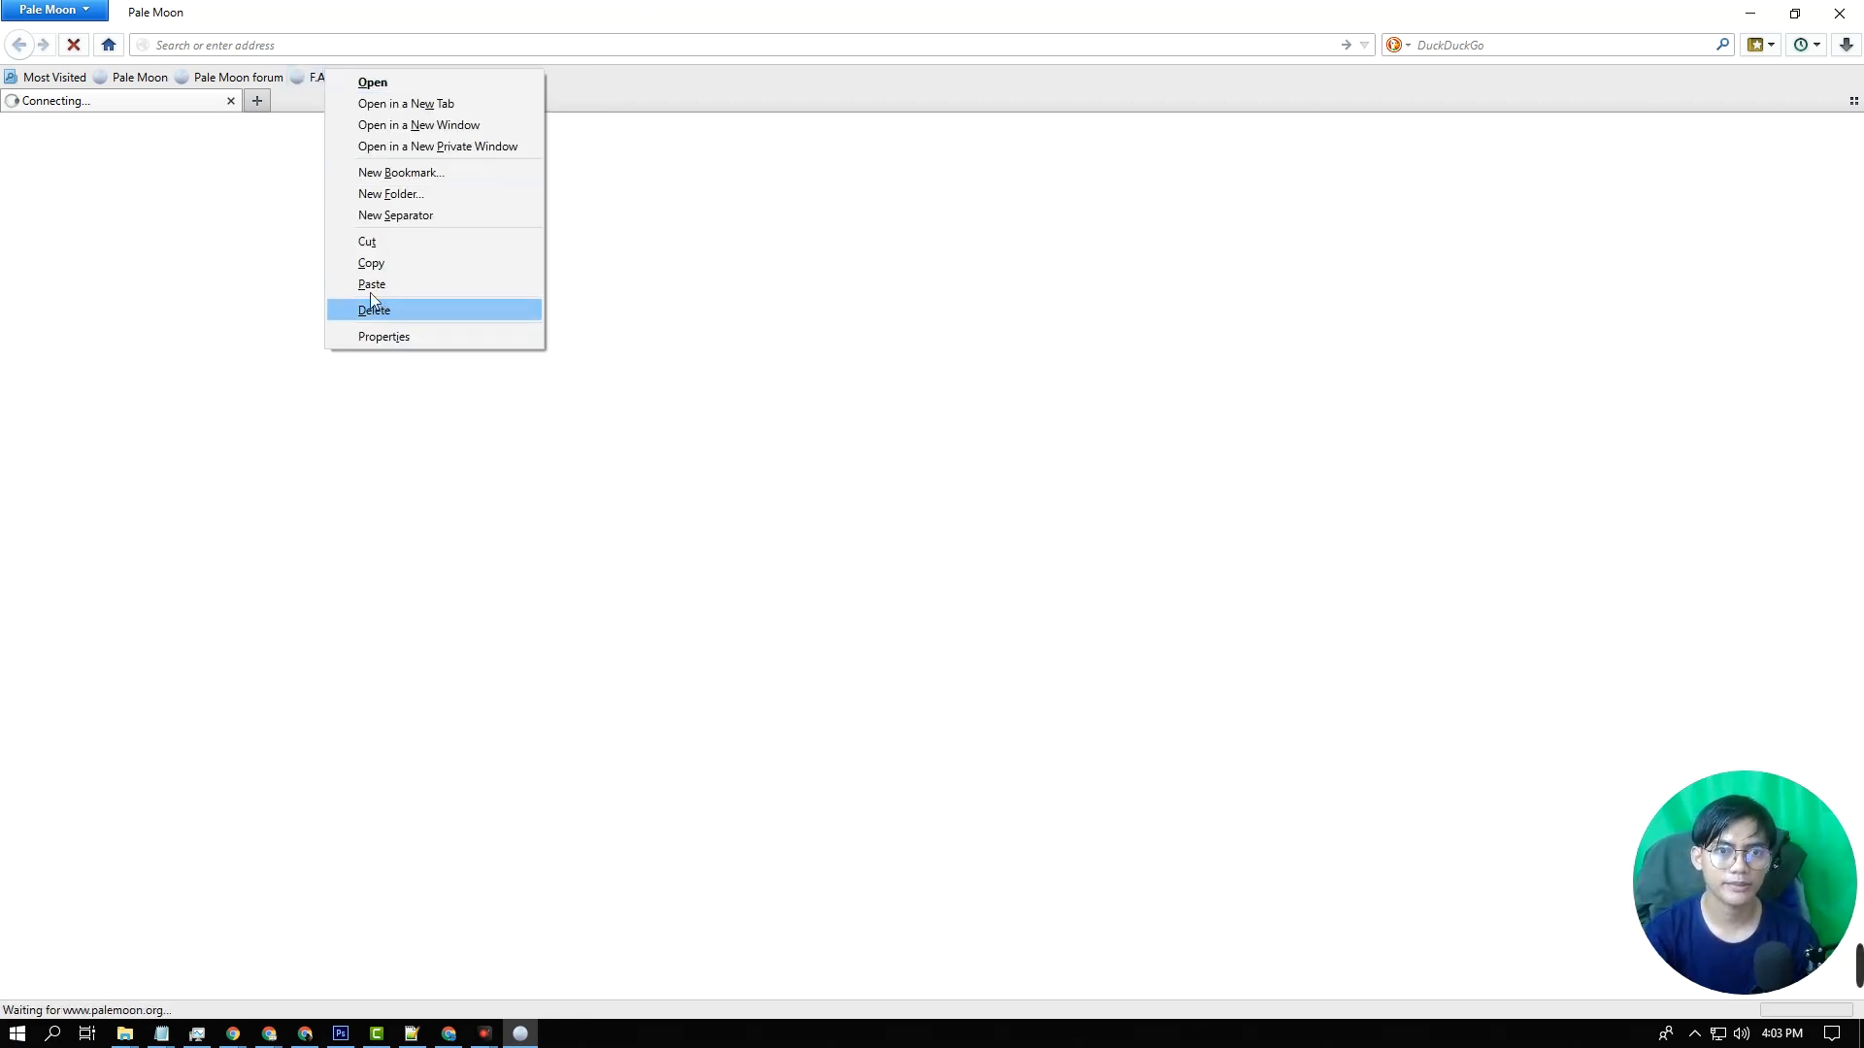
{"action": "left_click", "coordinate": [386, 311]}
{"action": "right_click", "coordinate": [243, 80]}
{"action": "left_click", "coordinate": [307, 320]}
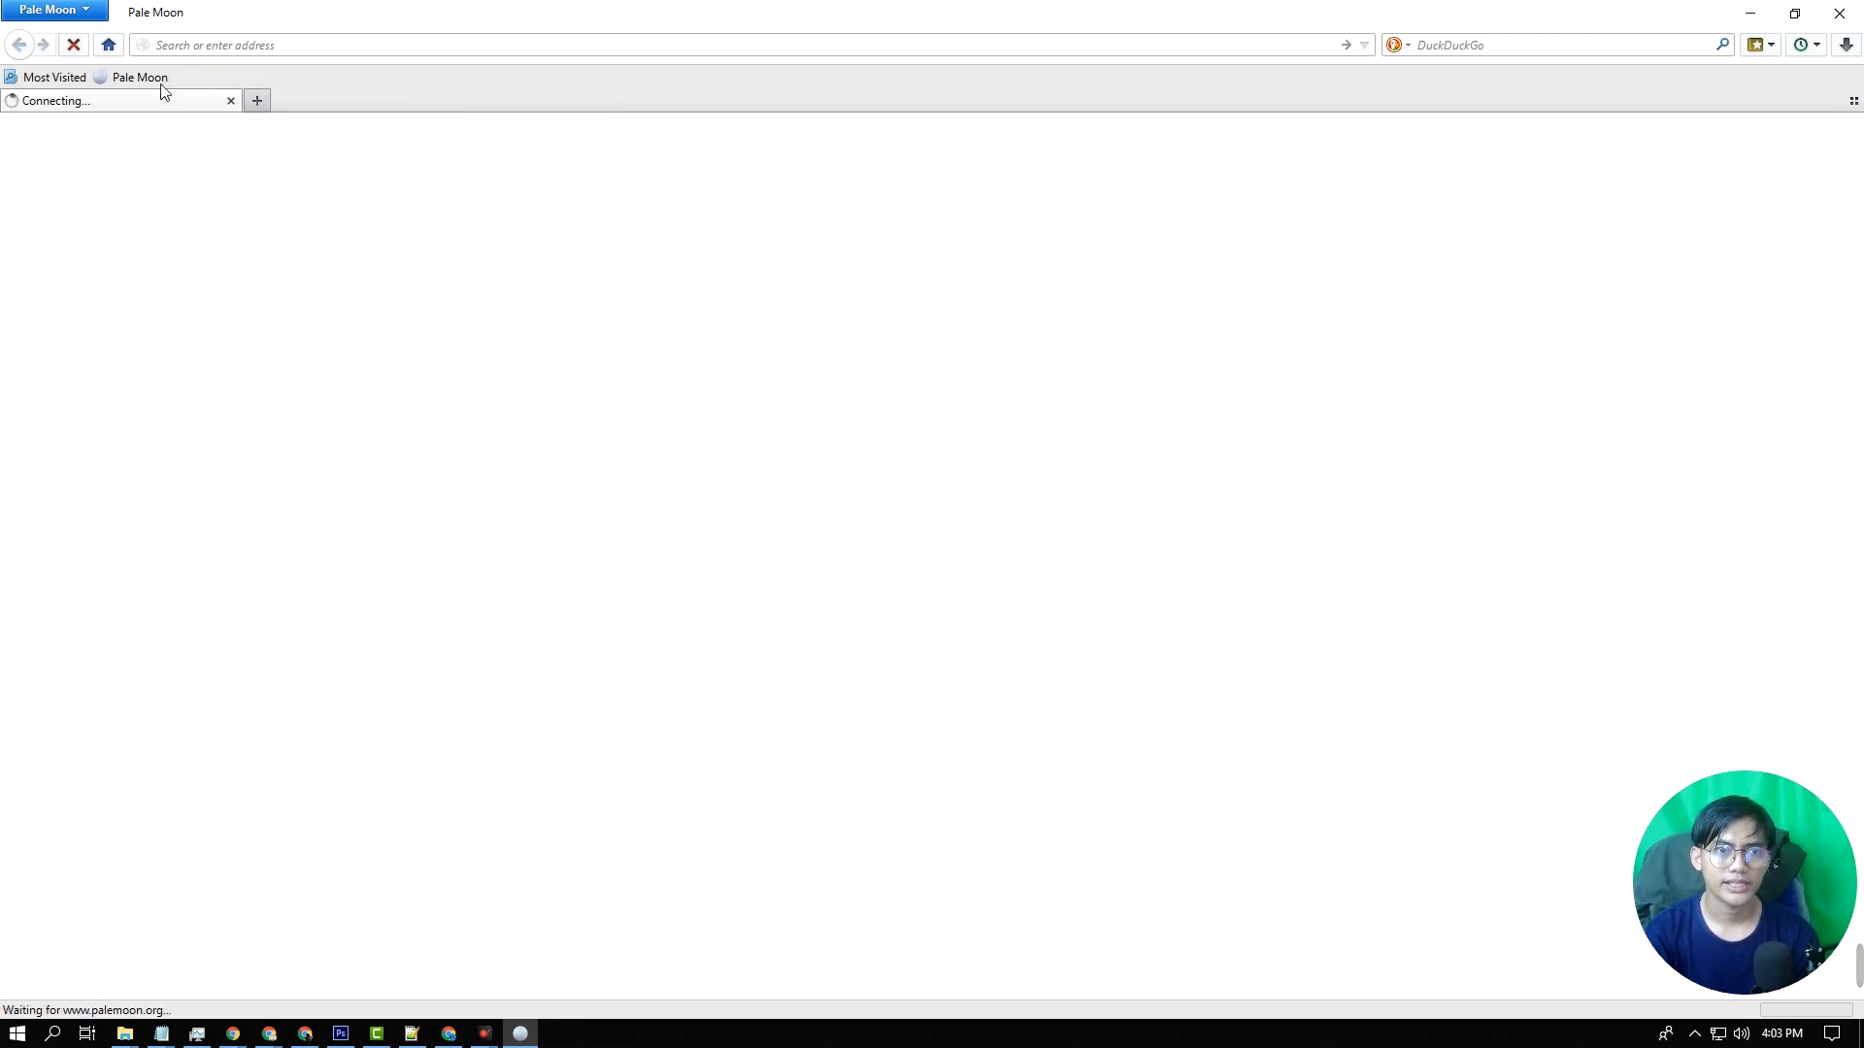
{"action": "right_click", "coordinate": [156, 81]}
{"action": "left_click", "coordinate": [229, 322]}
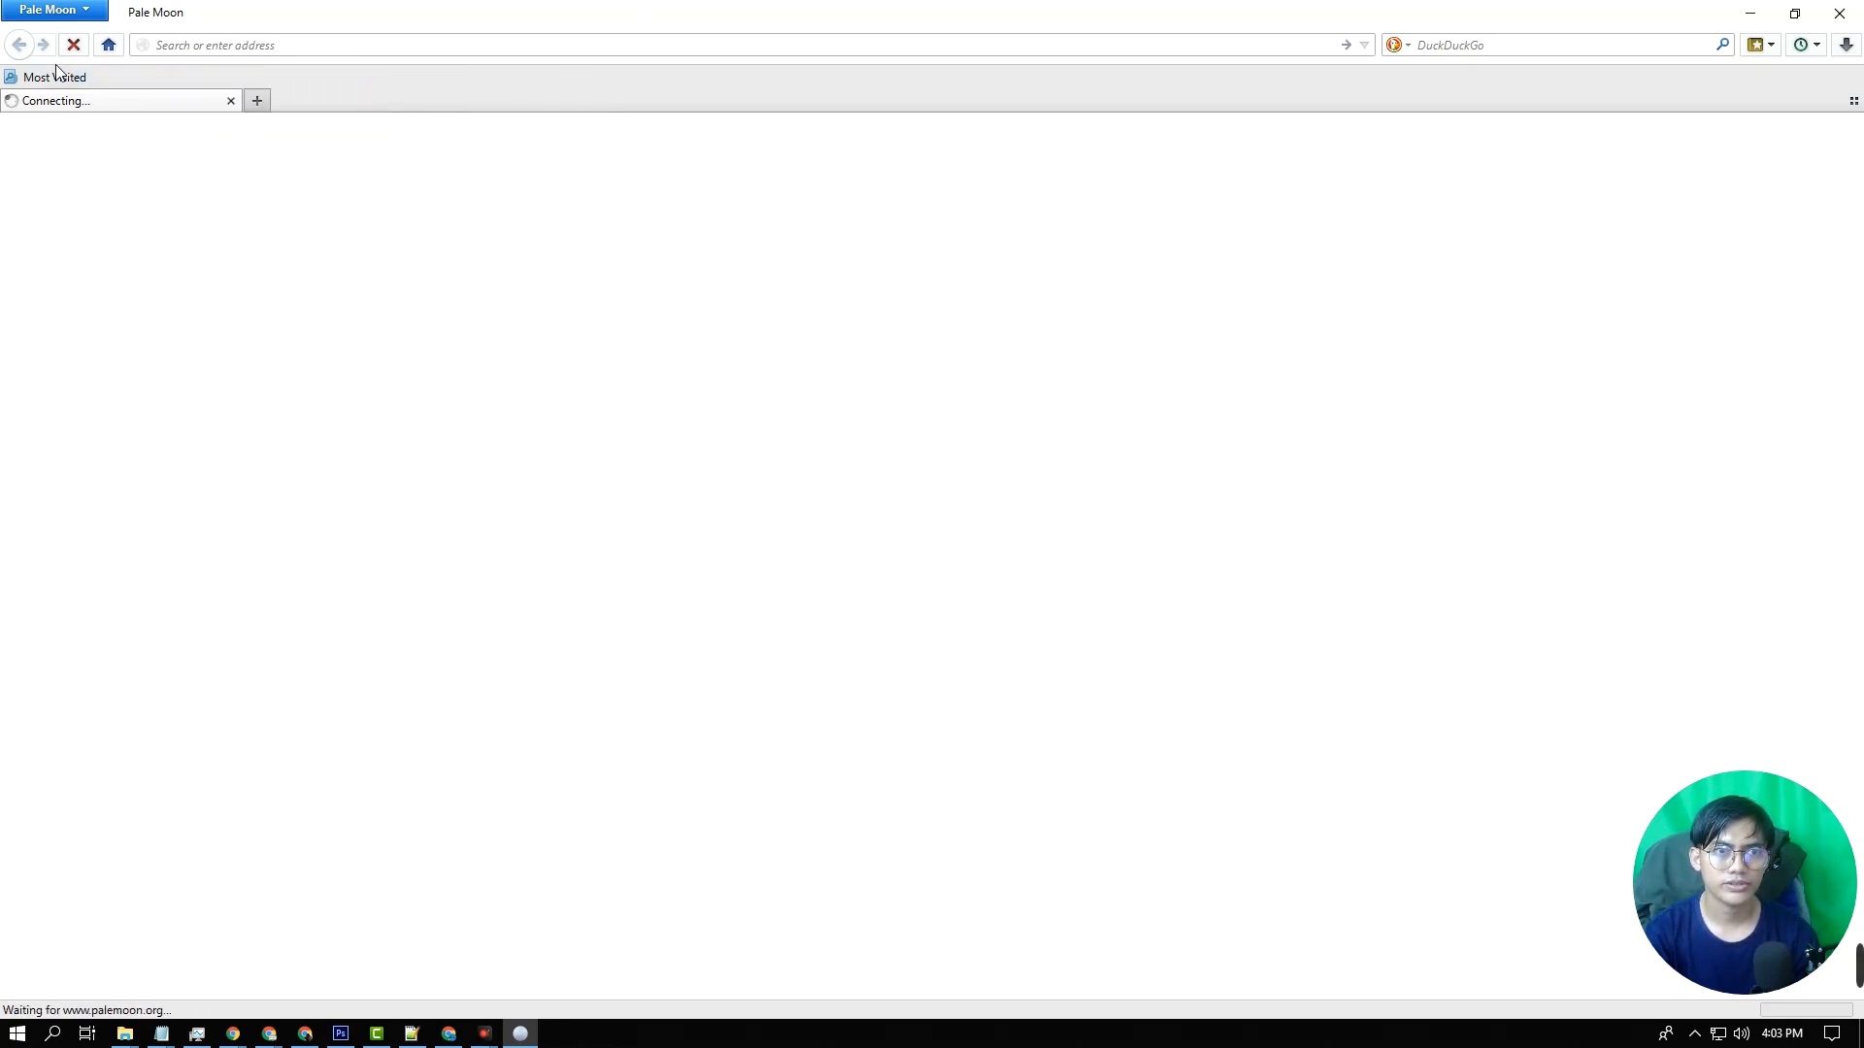
{"action": "right_click", "coordinate": [37, 79]}
Search the web for "facebook" and open the Facebook log-in page from the results
{"action": "type", "text": "facebook"}
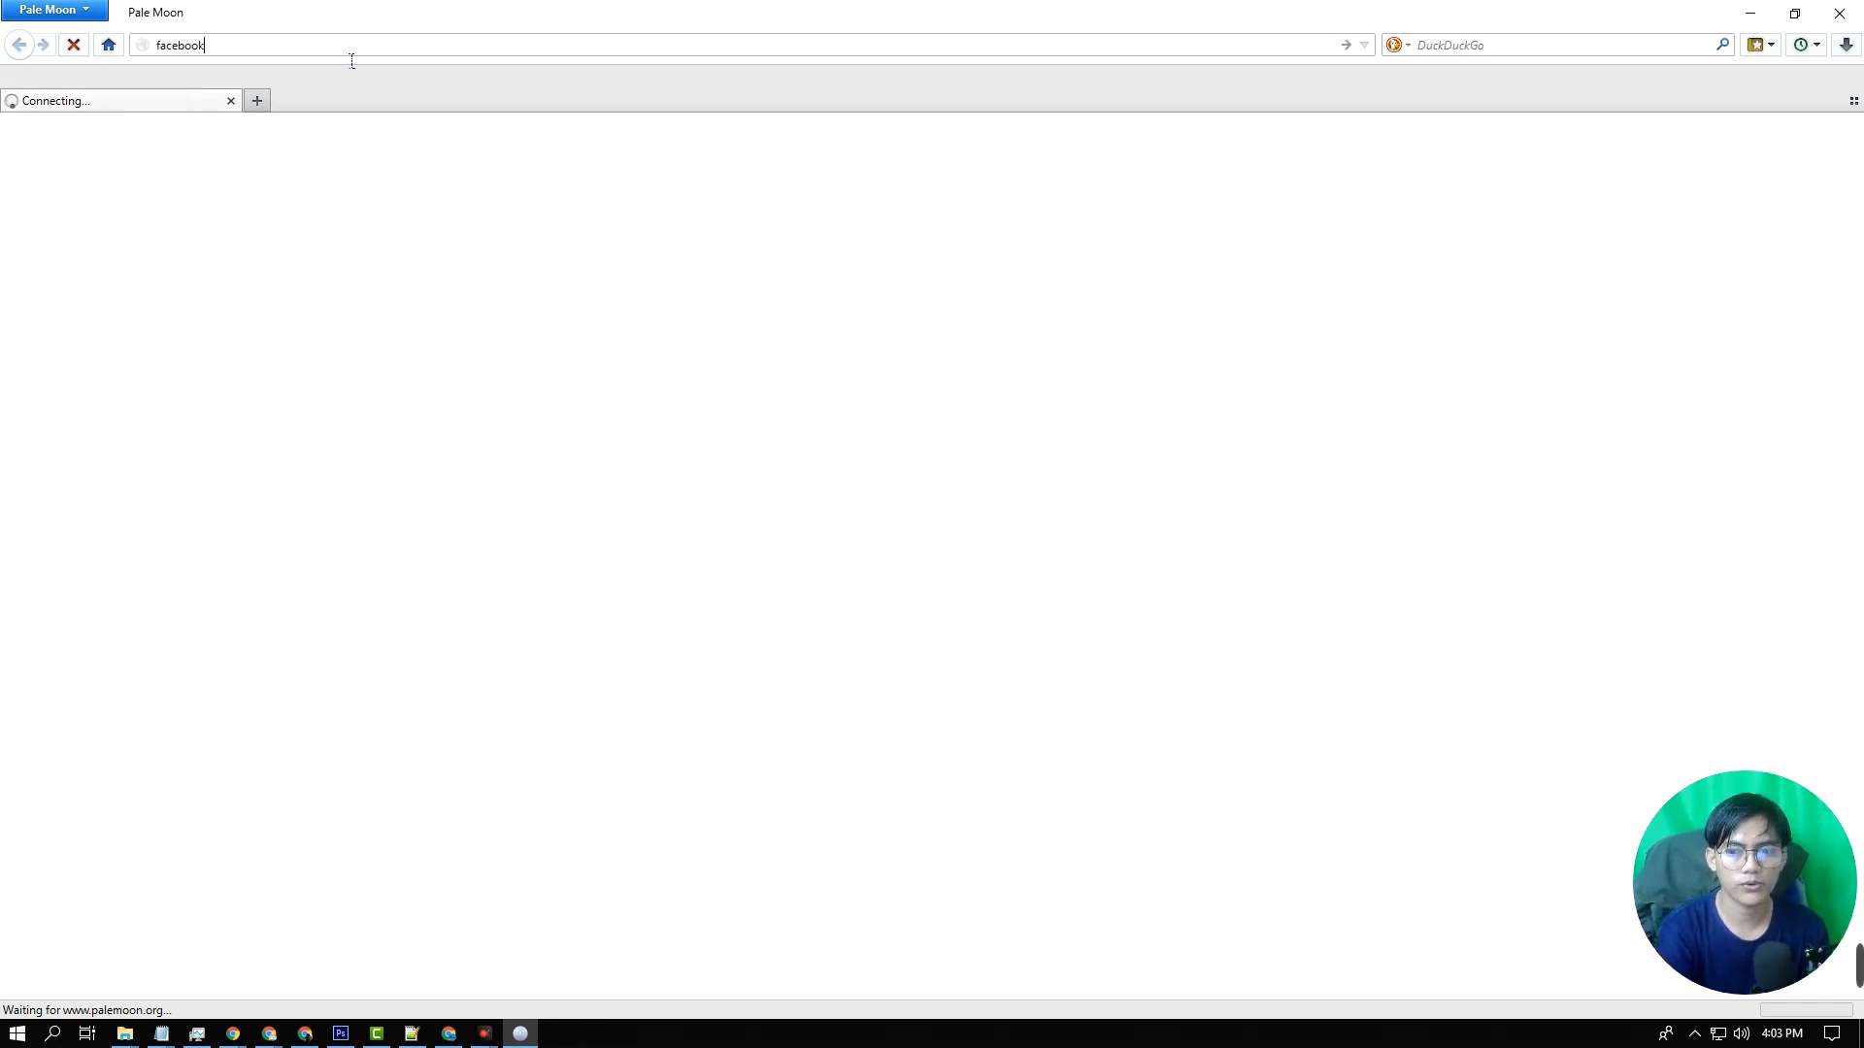
{"action": "key", "text": "Return"}
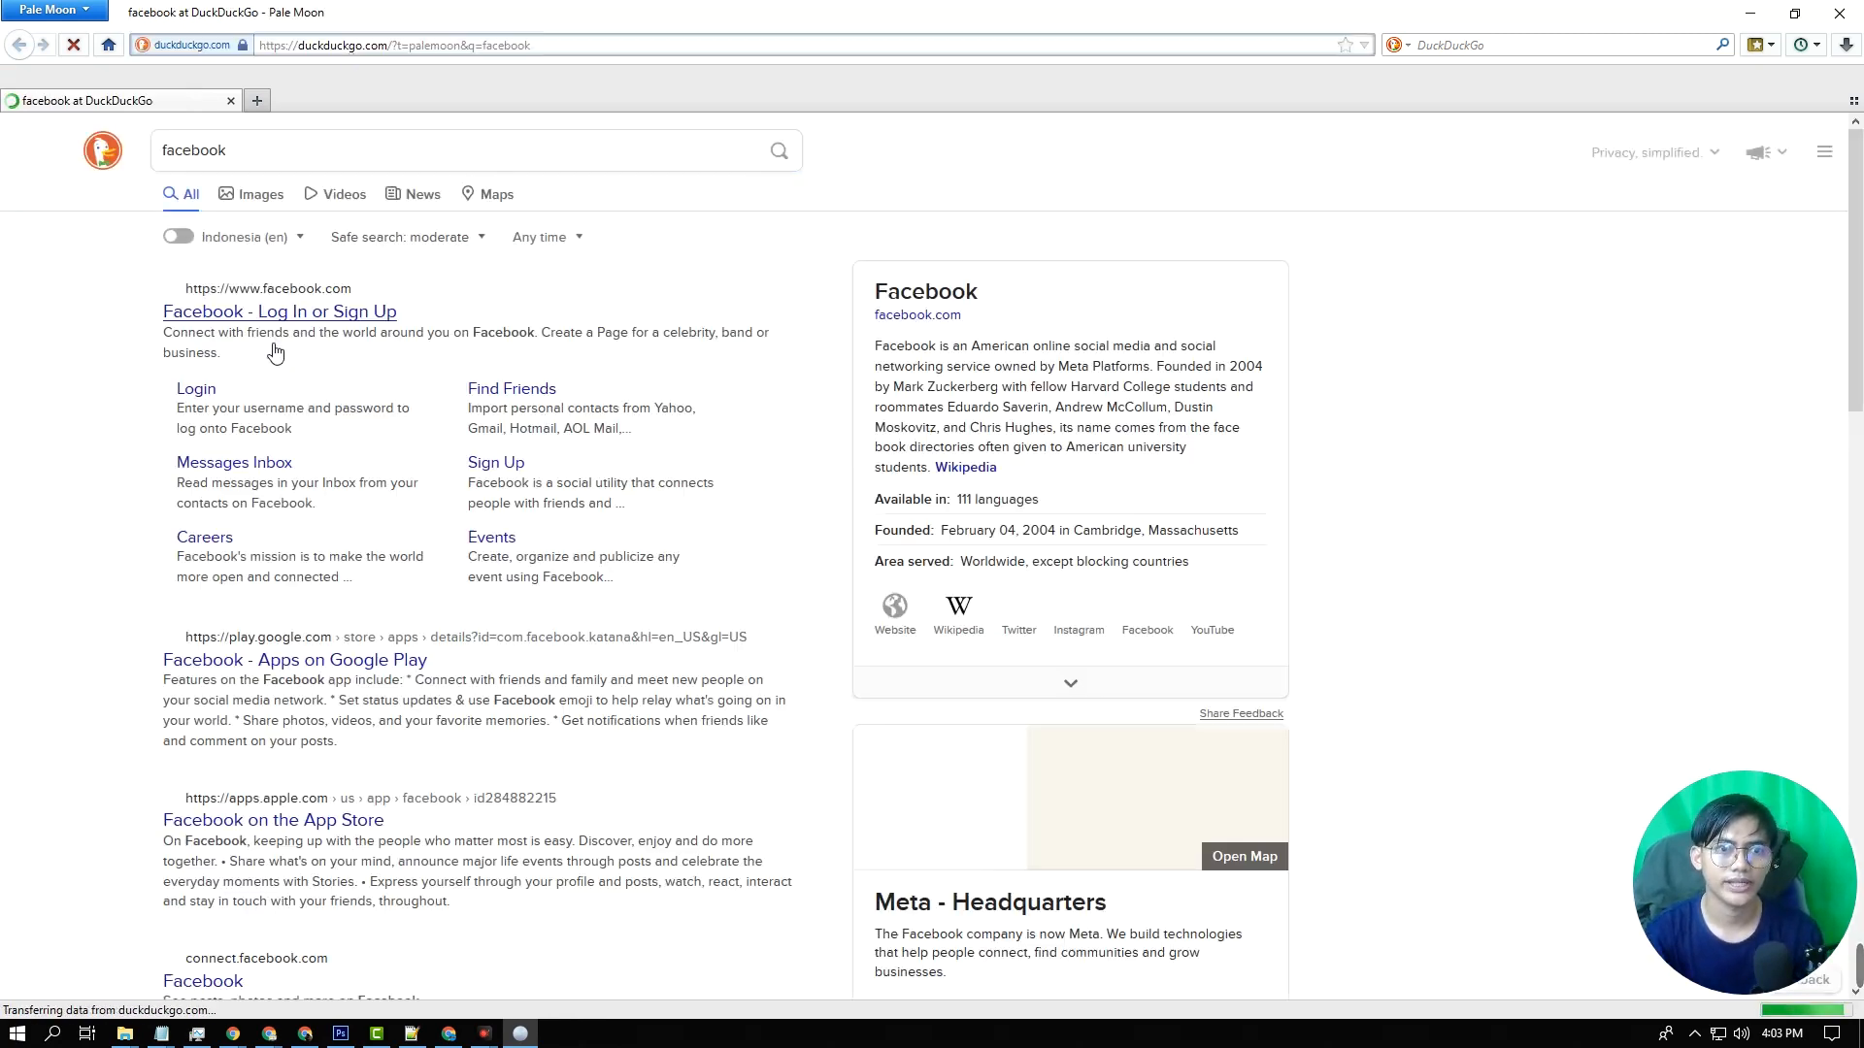
{"action": "left_click", "coordinate": [240, 315]}
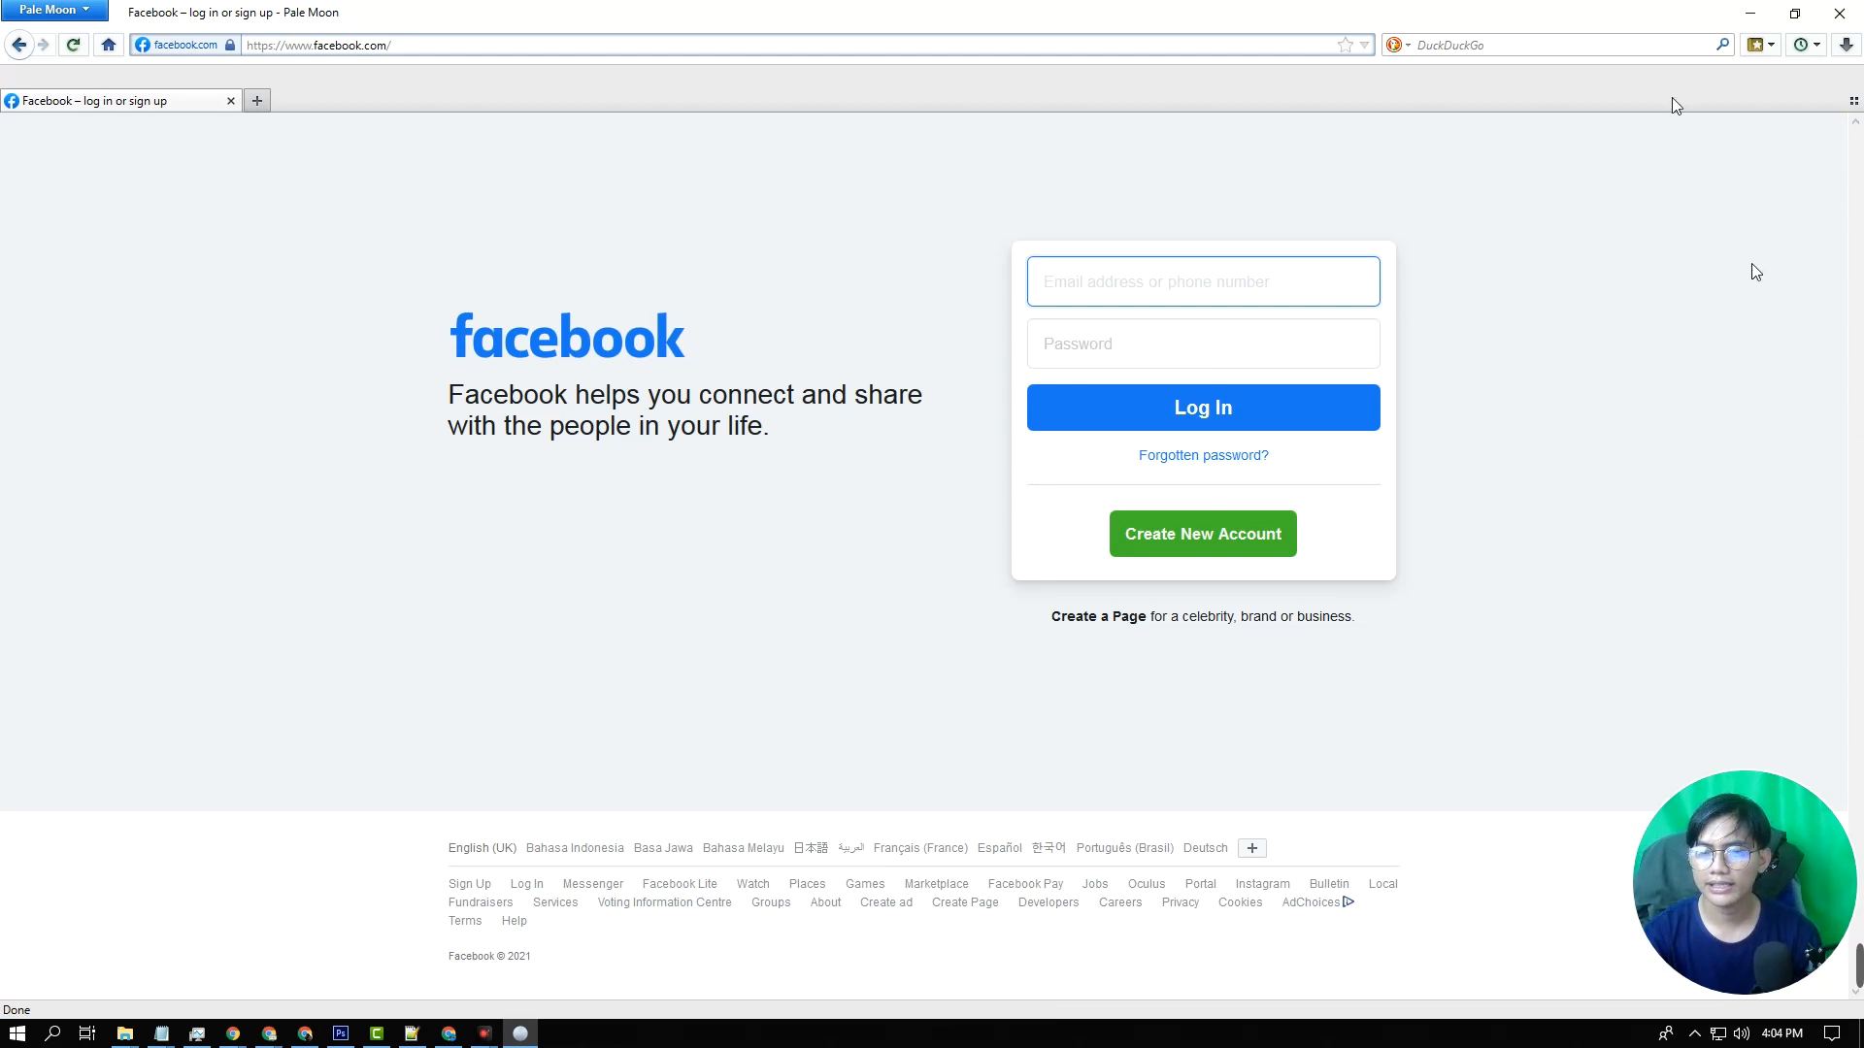
Set Pale Moon's advanced update preference to "Never check for updates (not recommended)" and save it
{"action": "right_click", "coordinate": [685, 720]}
{"action": "left_click", "coordinate": [1517, 269]}
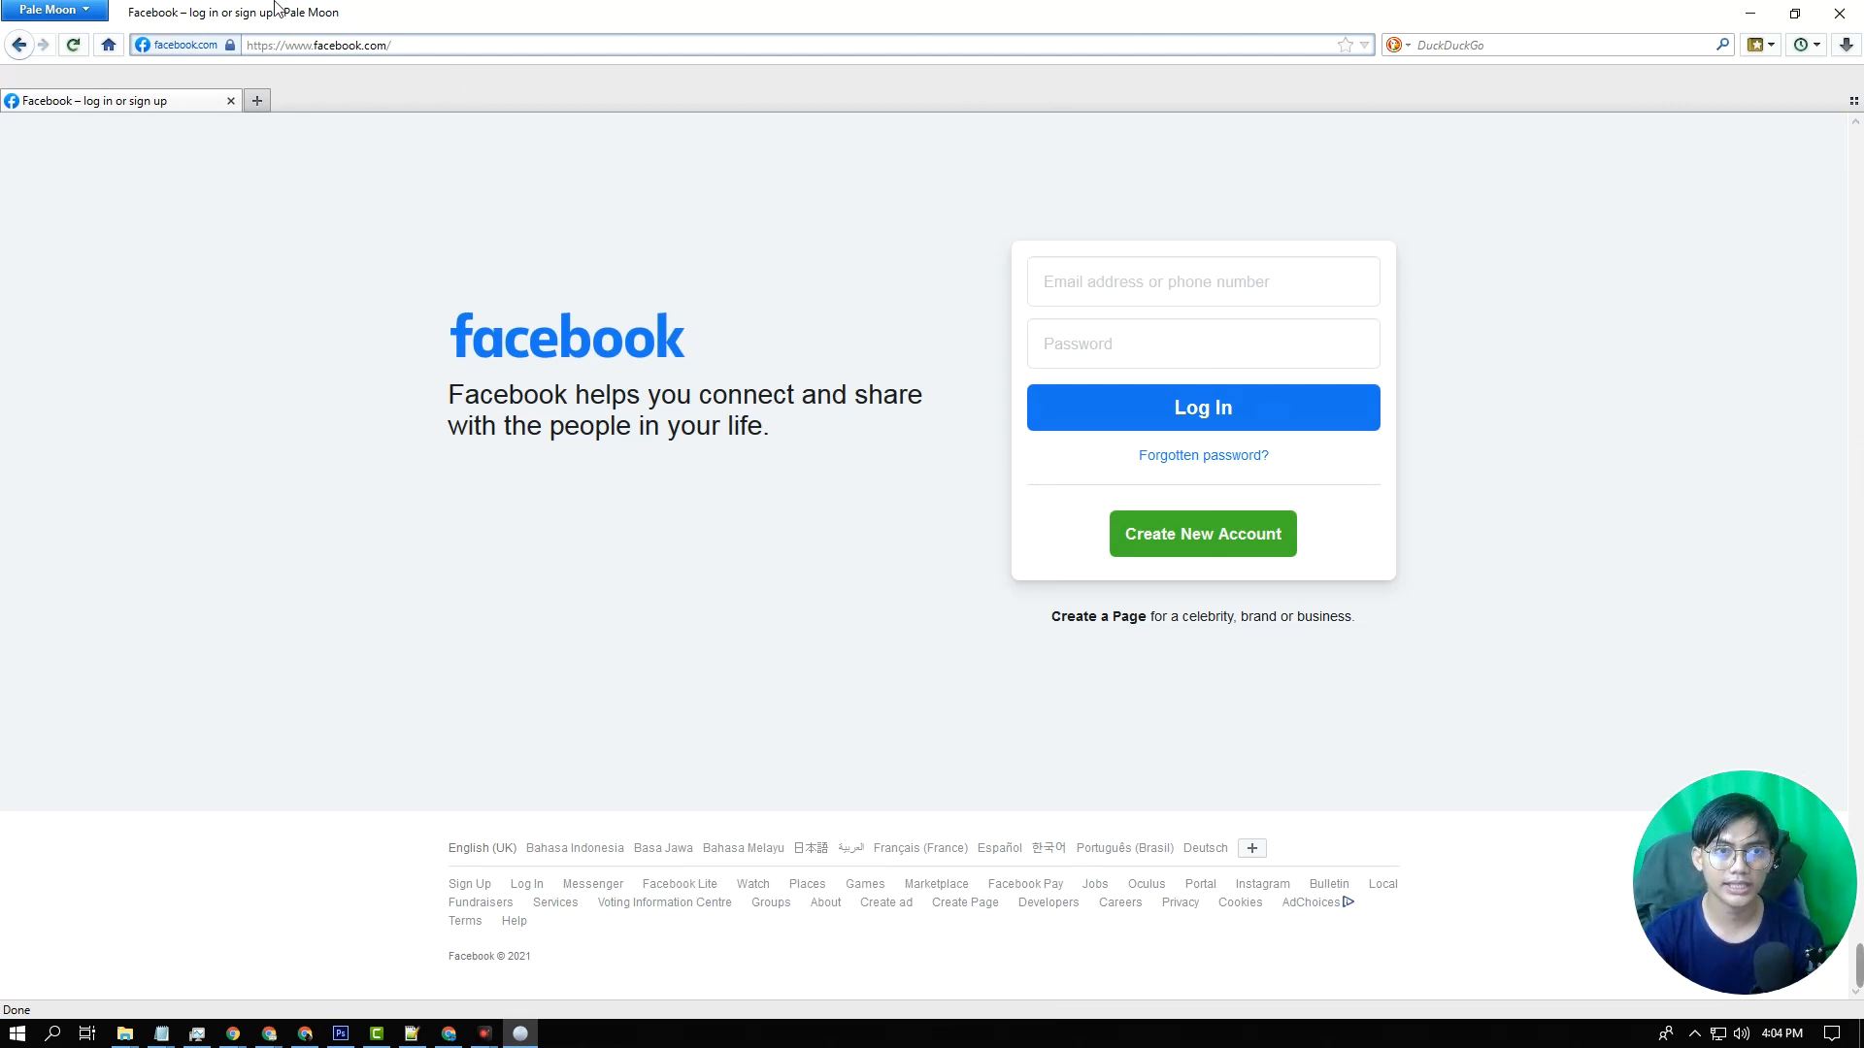
{"action": "left_click", "coordinate": [83, 12]}
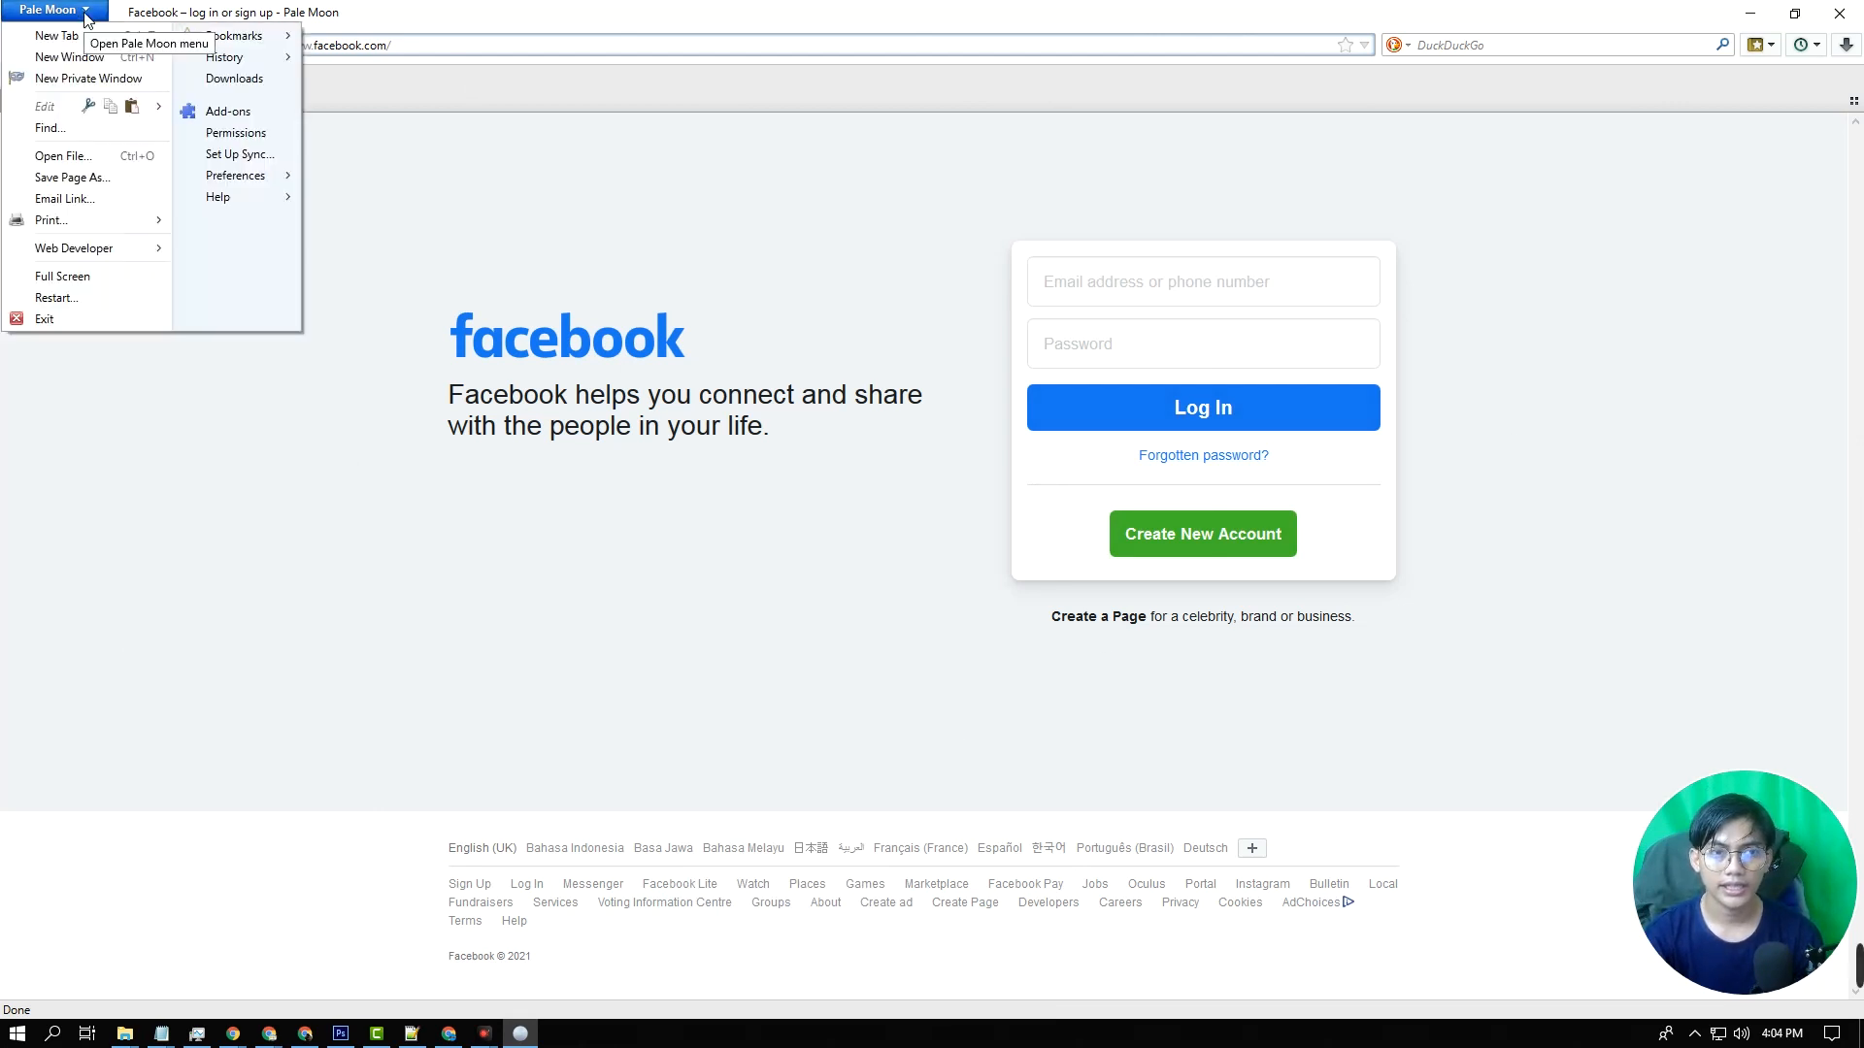
{"action": "left_click", "coordinate": [254, 175]}
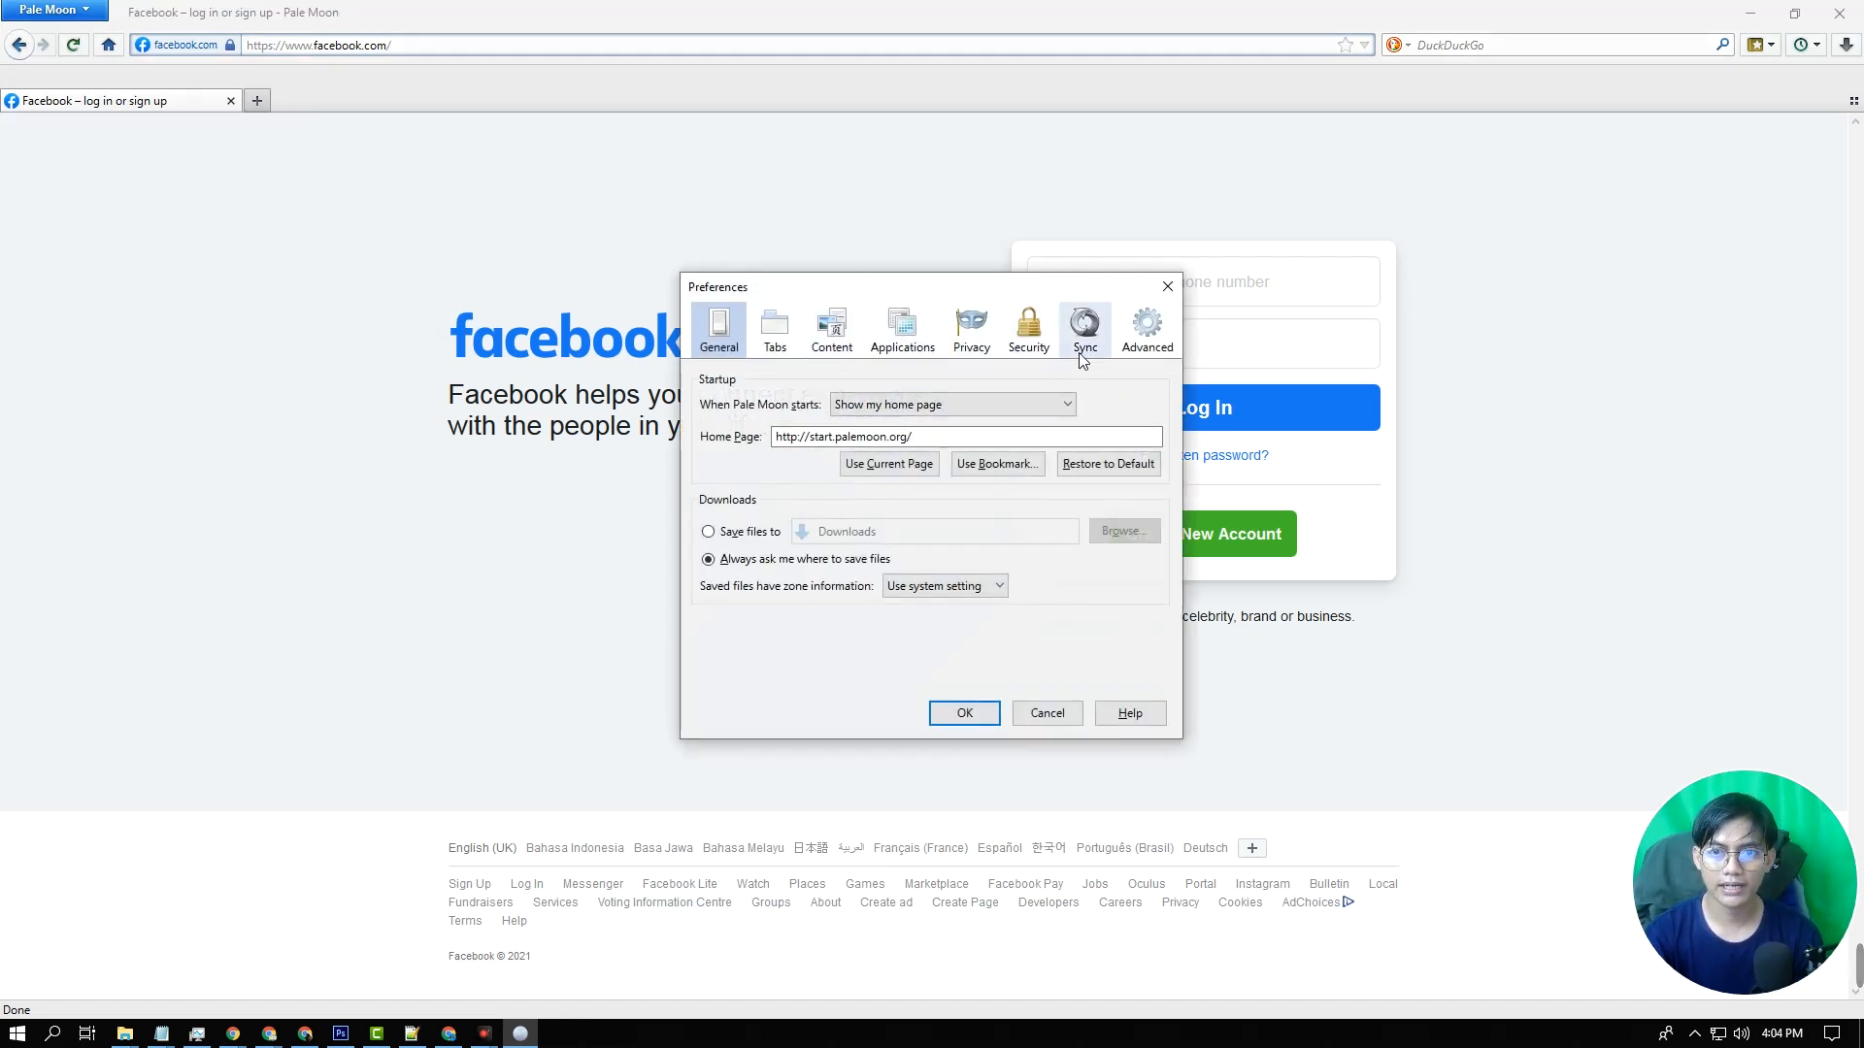
{"action": "left_click", "coordinate": [1130, 350]}
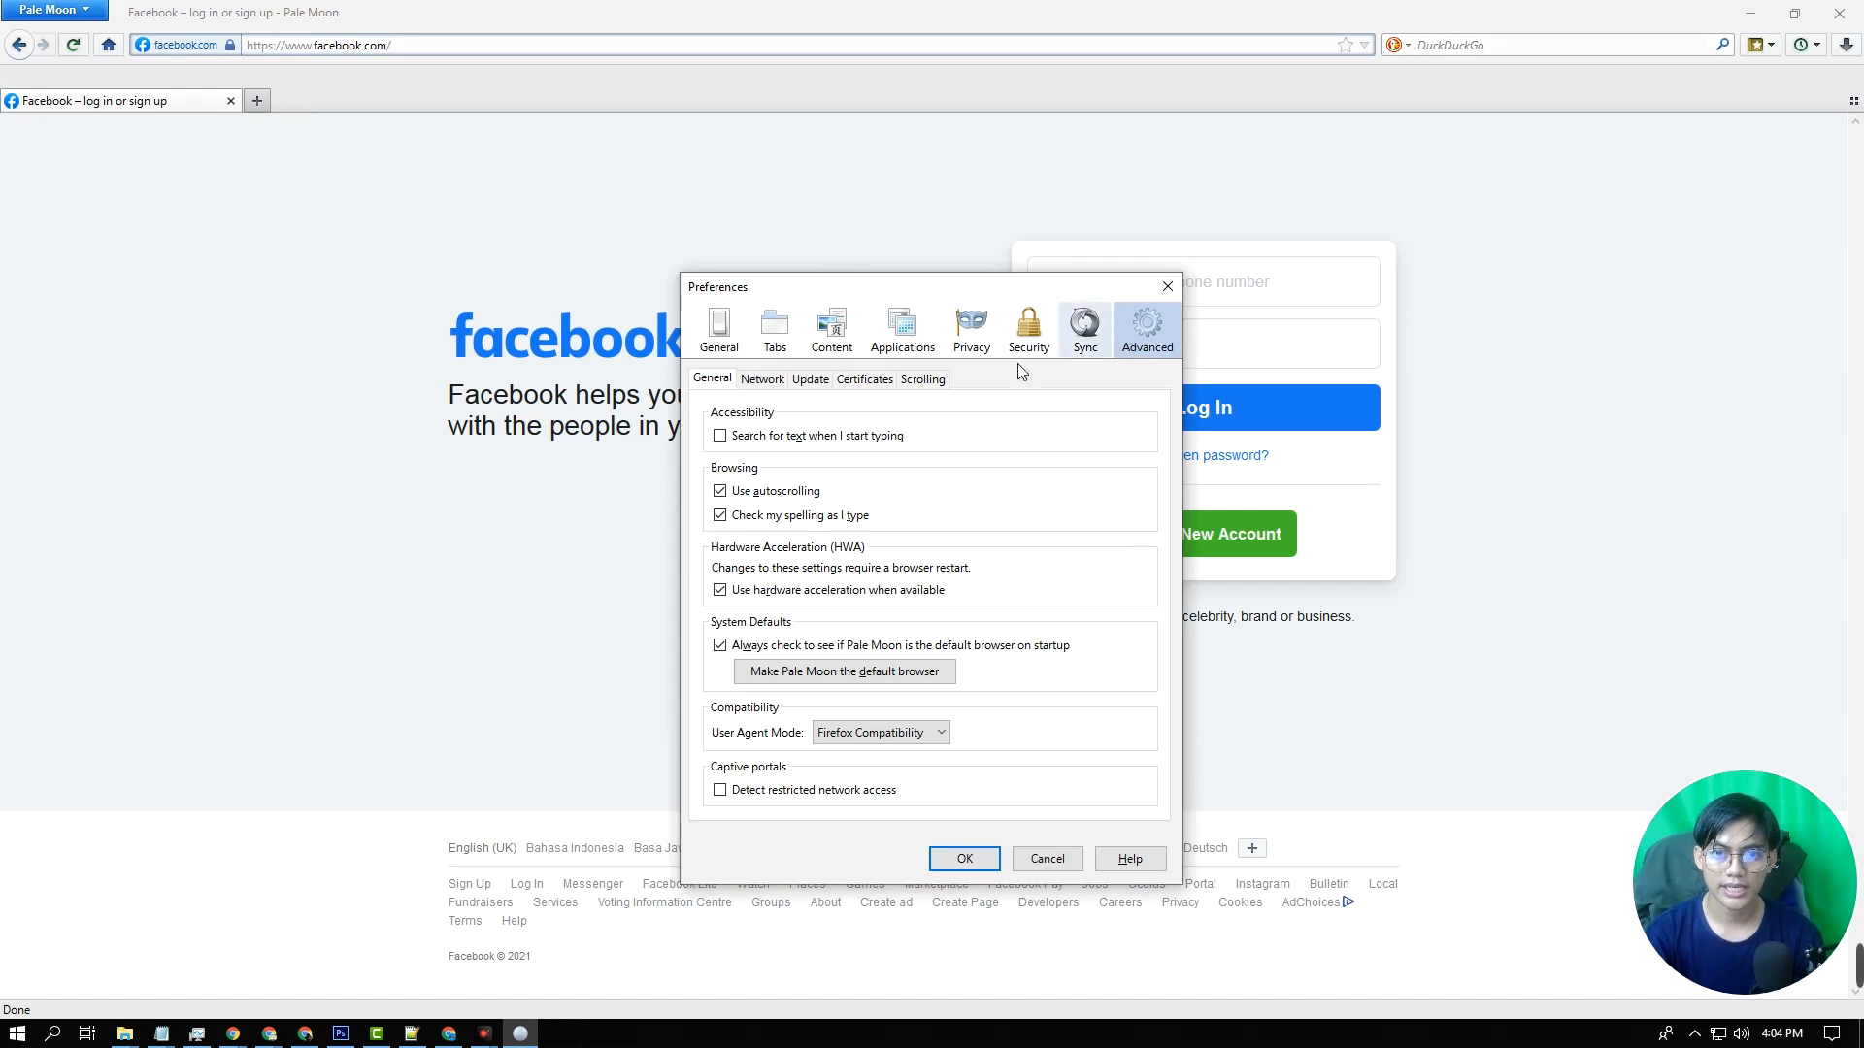
{"action": "left_click", "coordinate": [811, 380]}
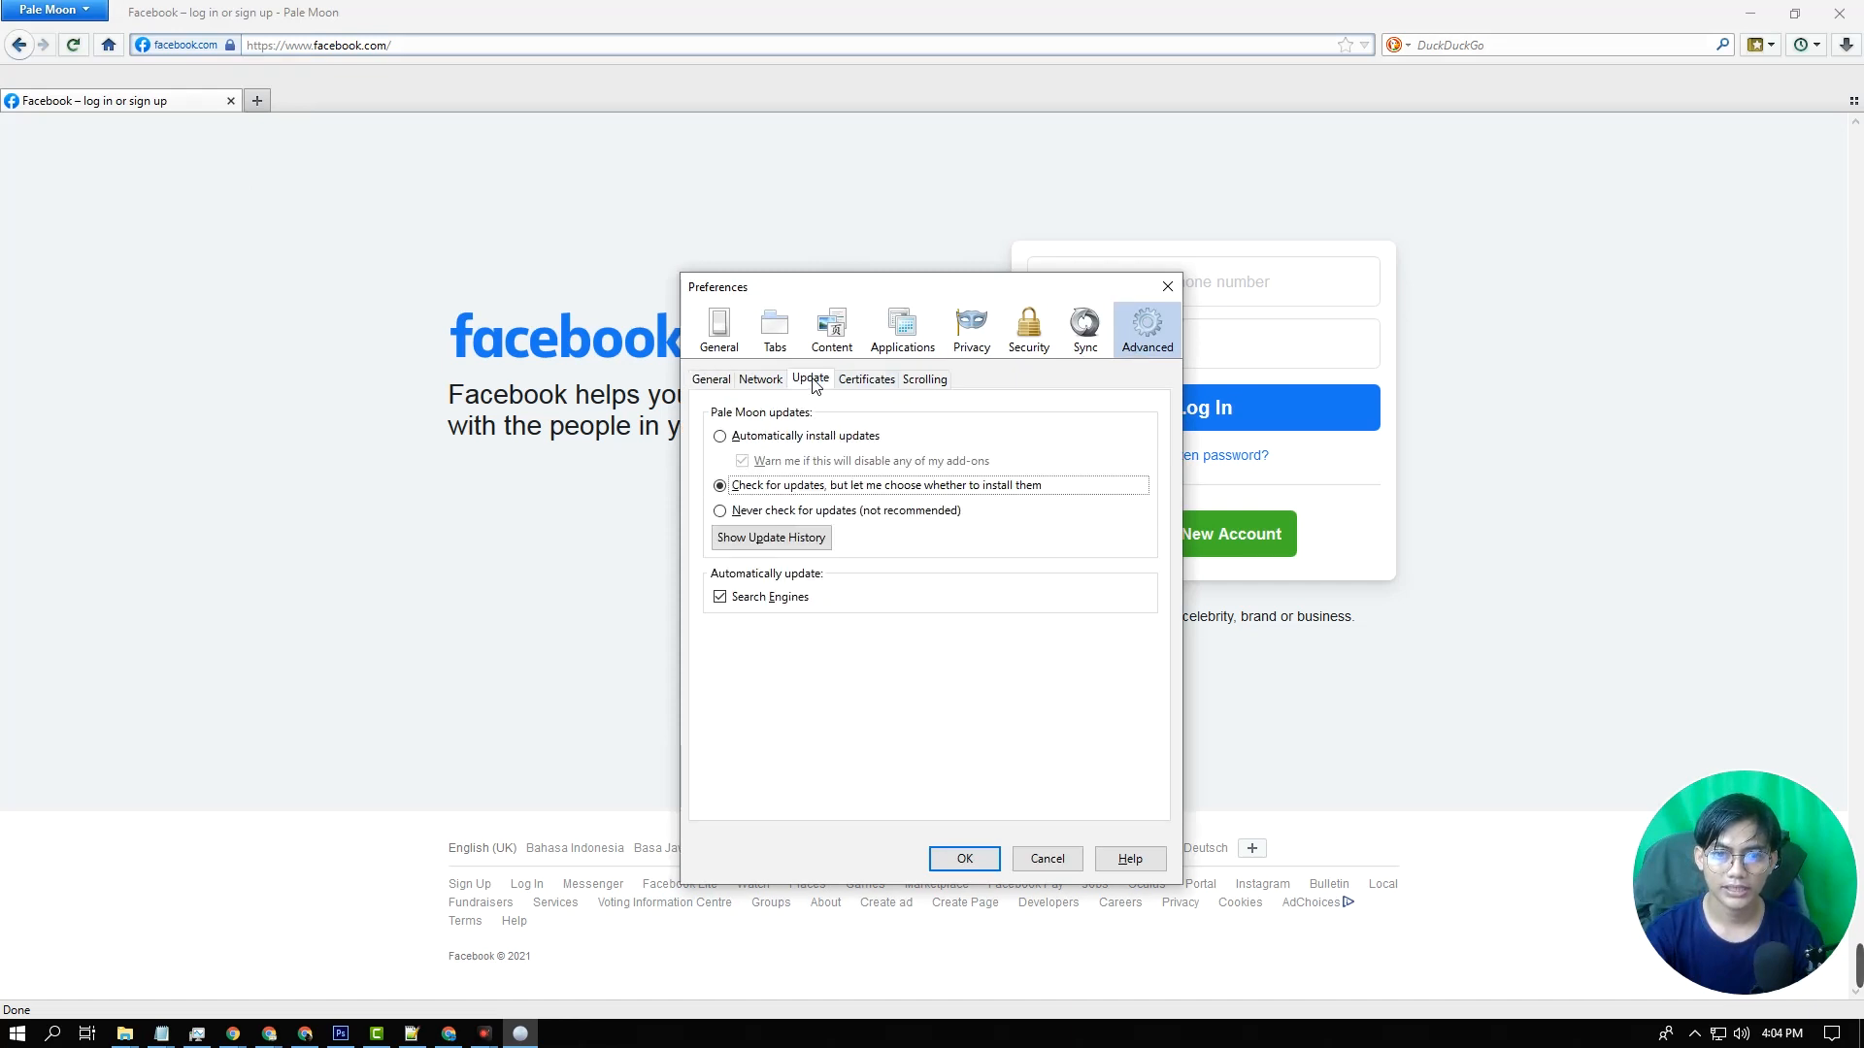
{"action": "left_click", "coordinate": [720, 512]}
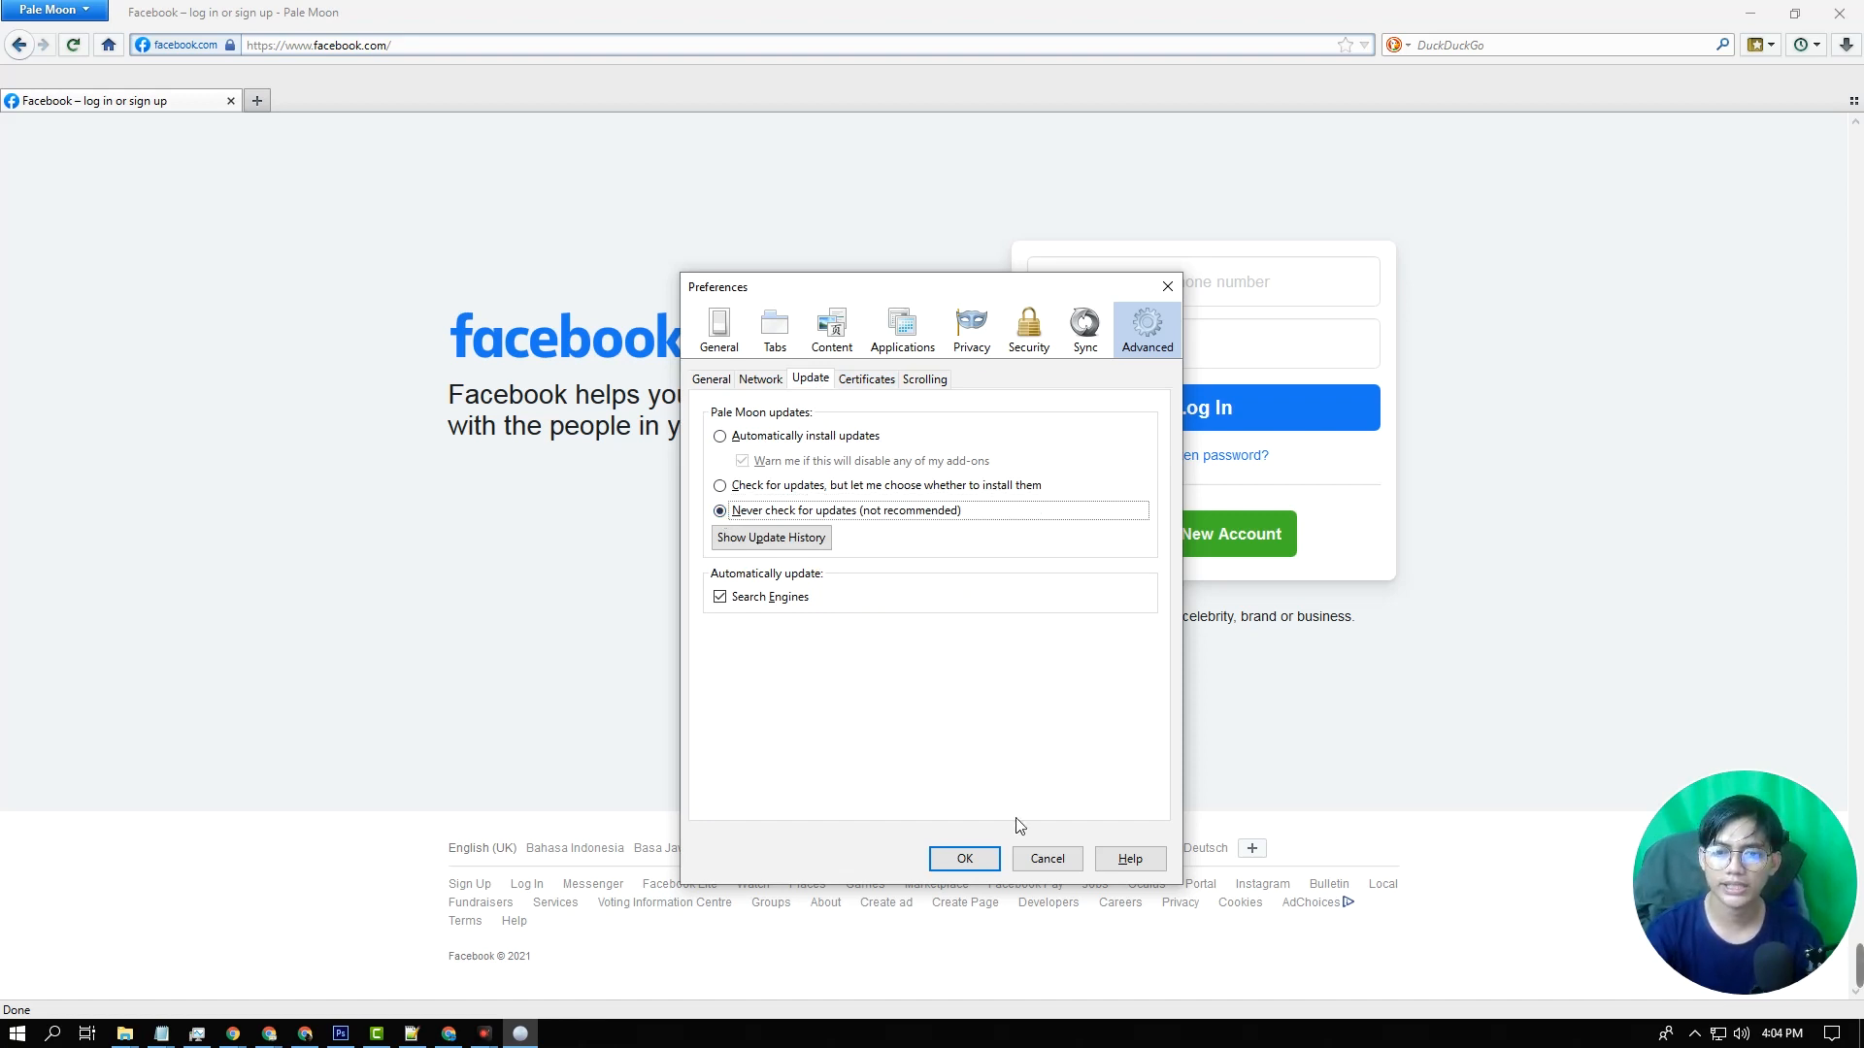
{"action": "left_click", "coordinate": [974, 861]}
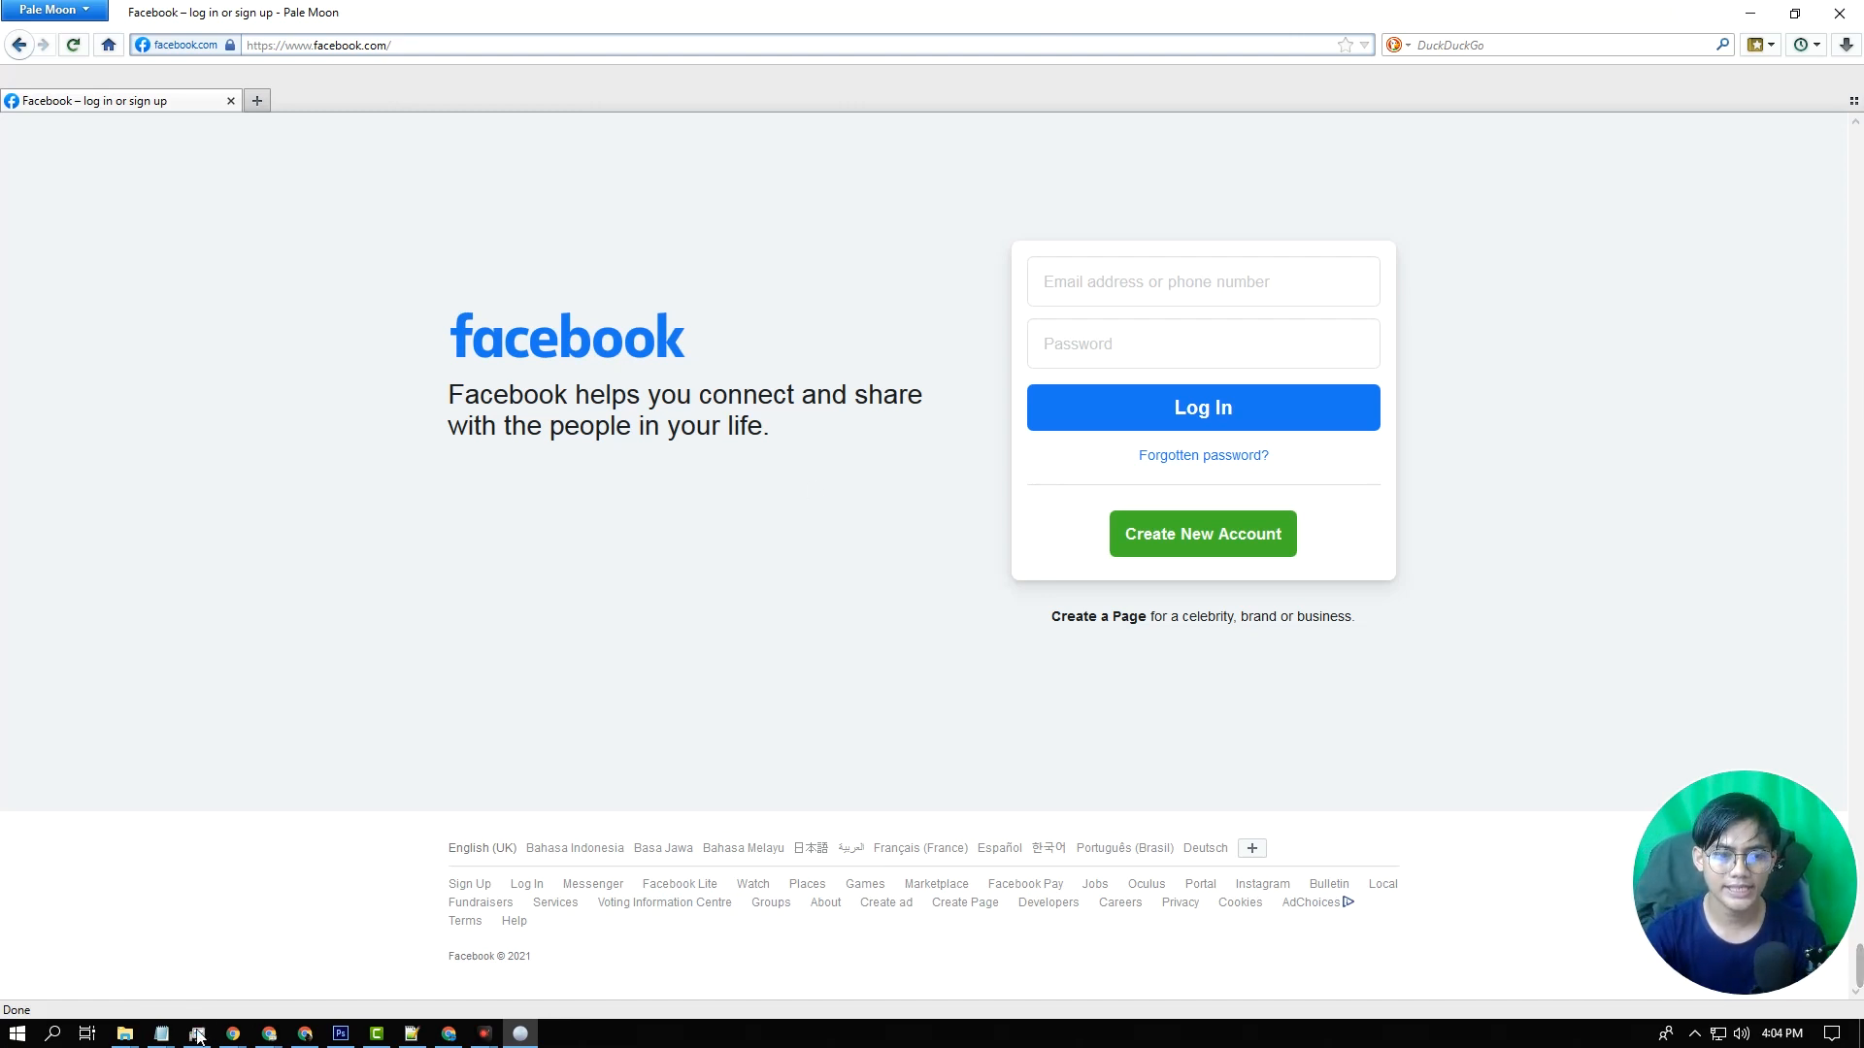
Switch to File Explorer and look at the cookieSwap and iMacros XPI files in the BROWSER PALEMOON DAN IMACROS folder
{"action": "left_click", "coordinate": [125, 1034]}
{"action": "left_click", "coordinate": [1027, 942]}
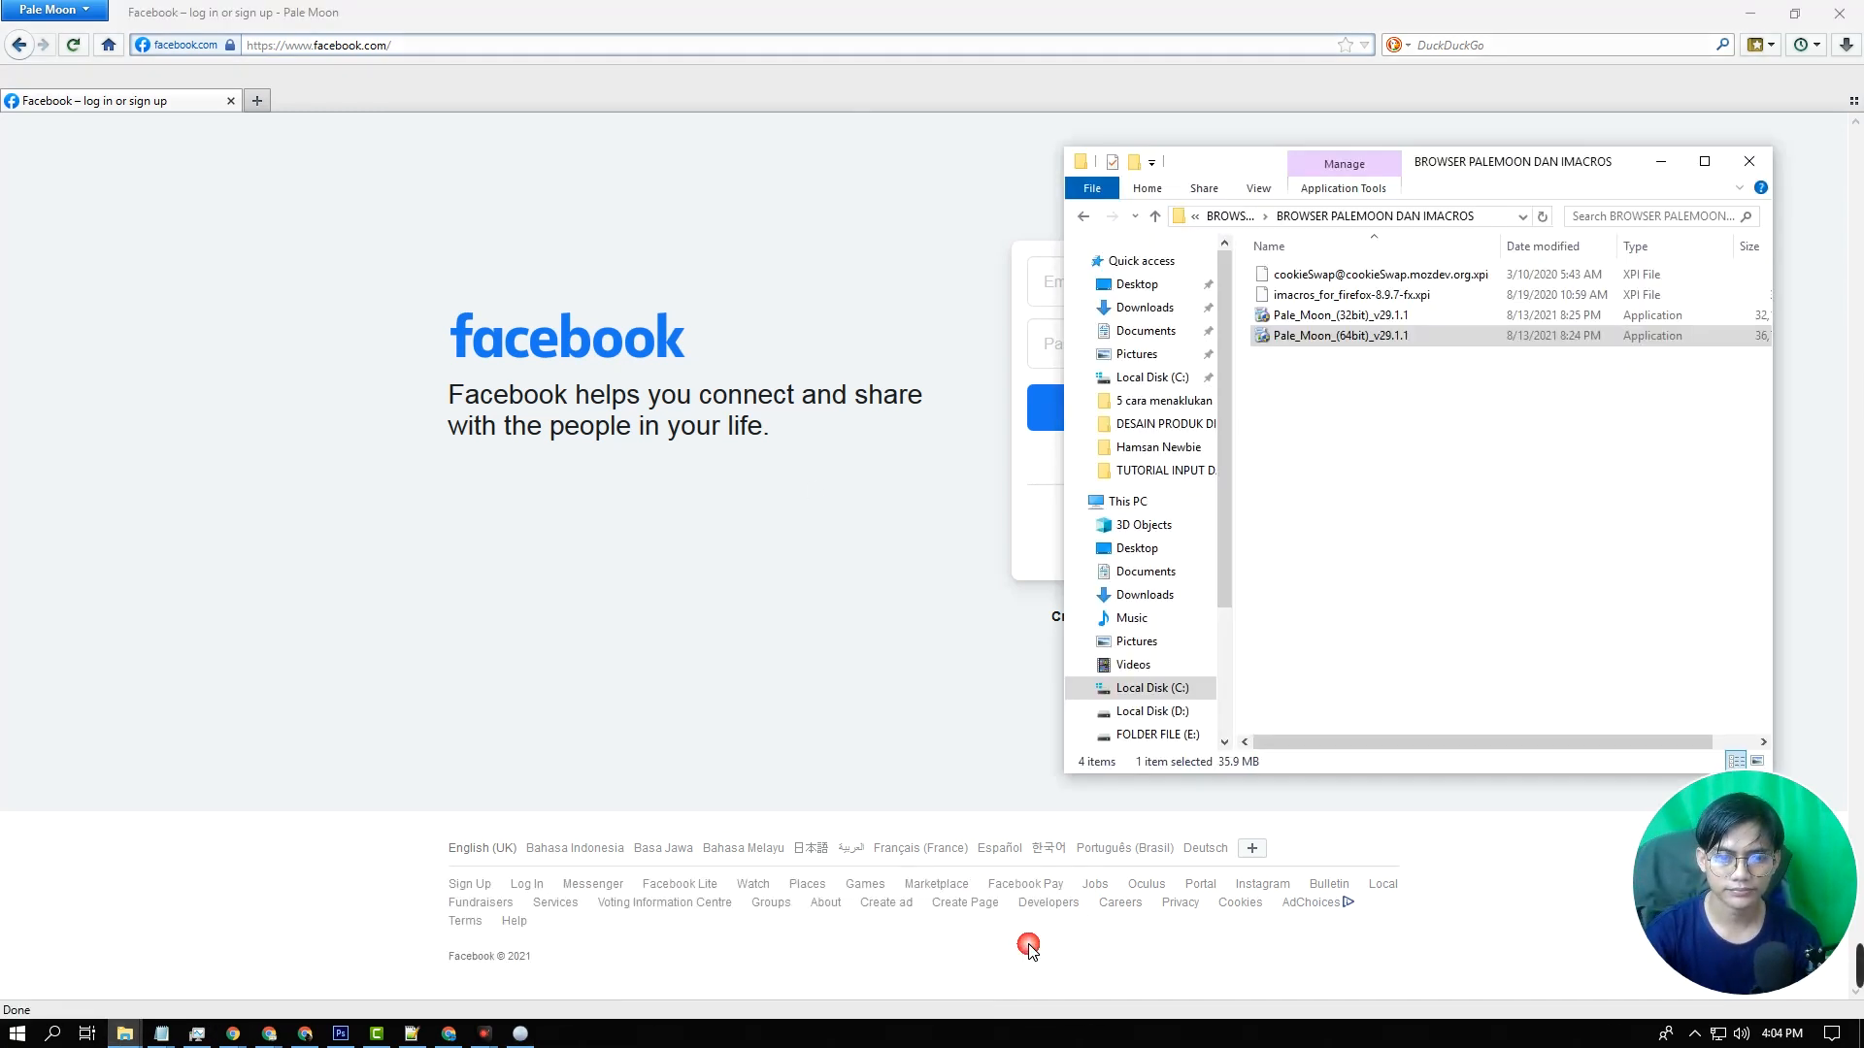
{"action": "left_click", "coordinate": [1366, 275]}
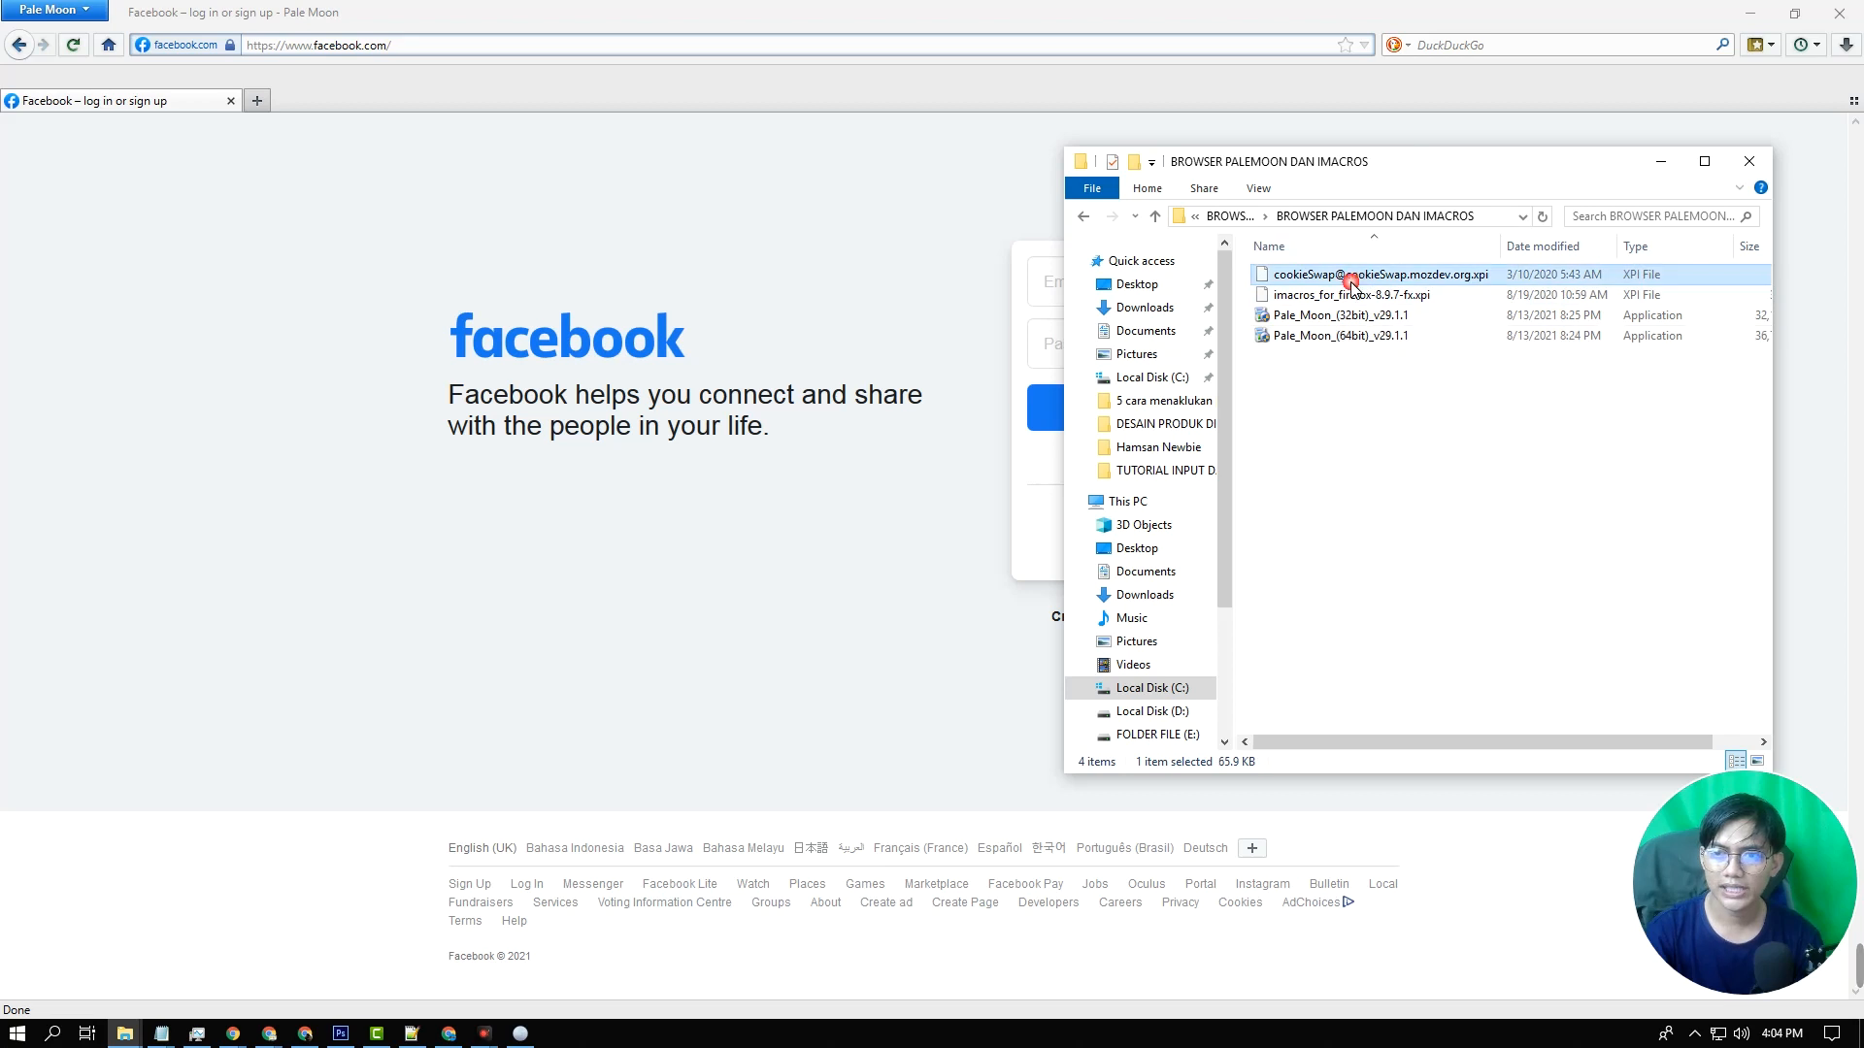
{"action": "left_click", "coordinate": [1339, 297]}
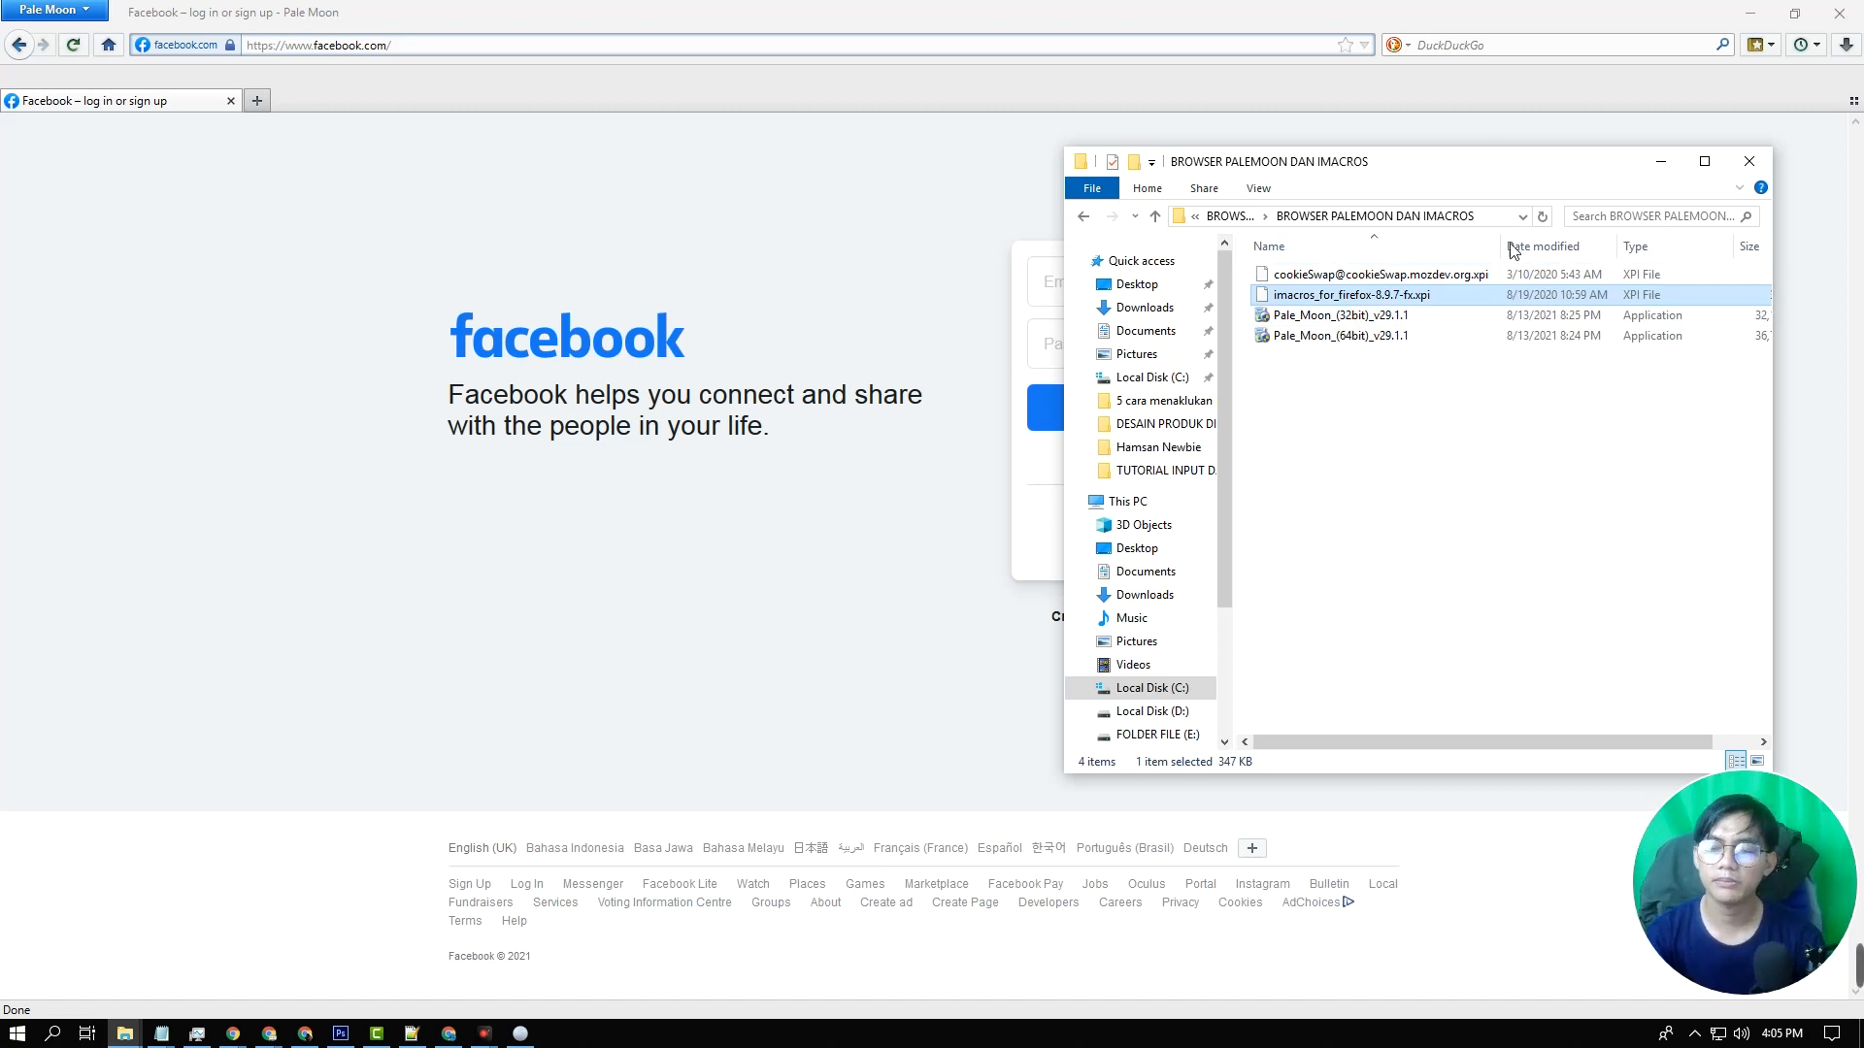
{"action": "left_click", "coordinate": [1390, 277]}
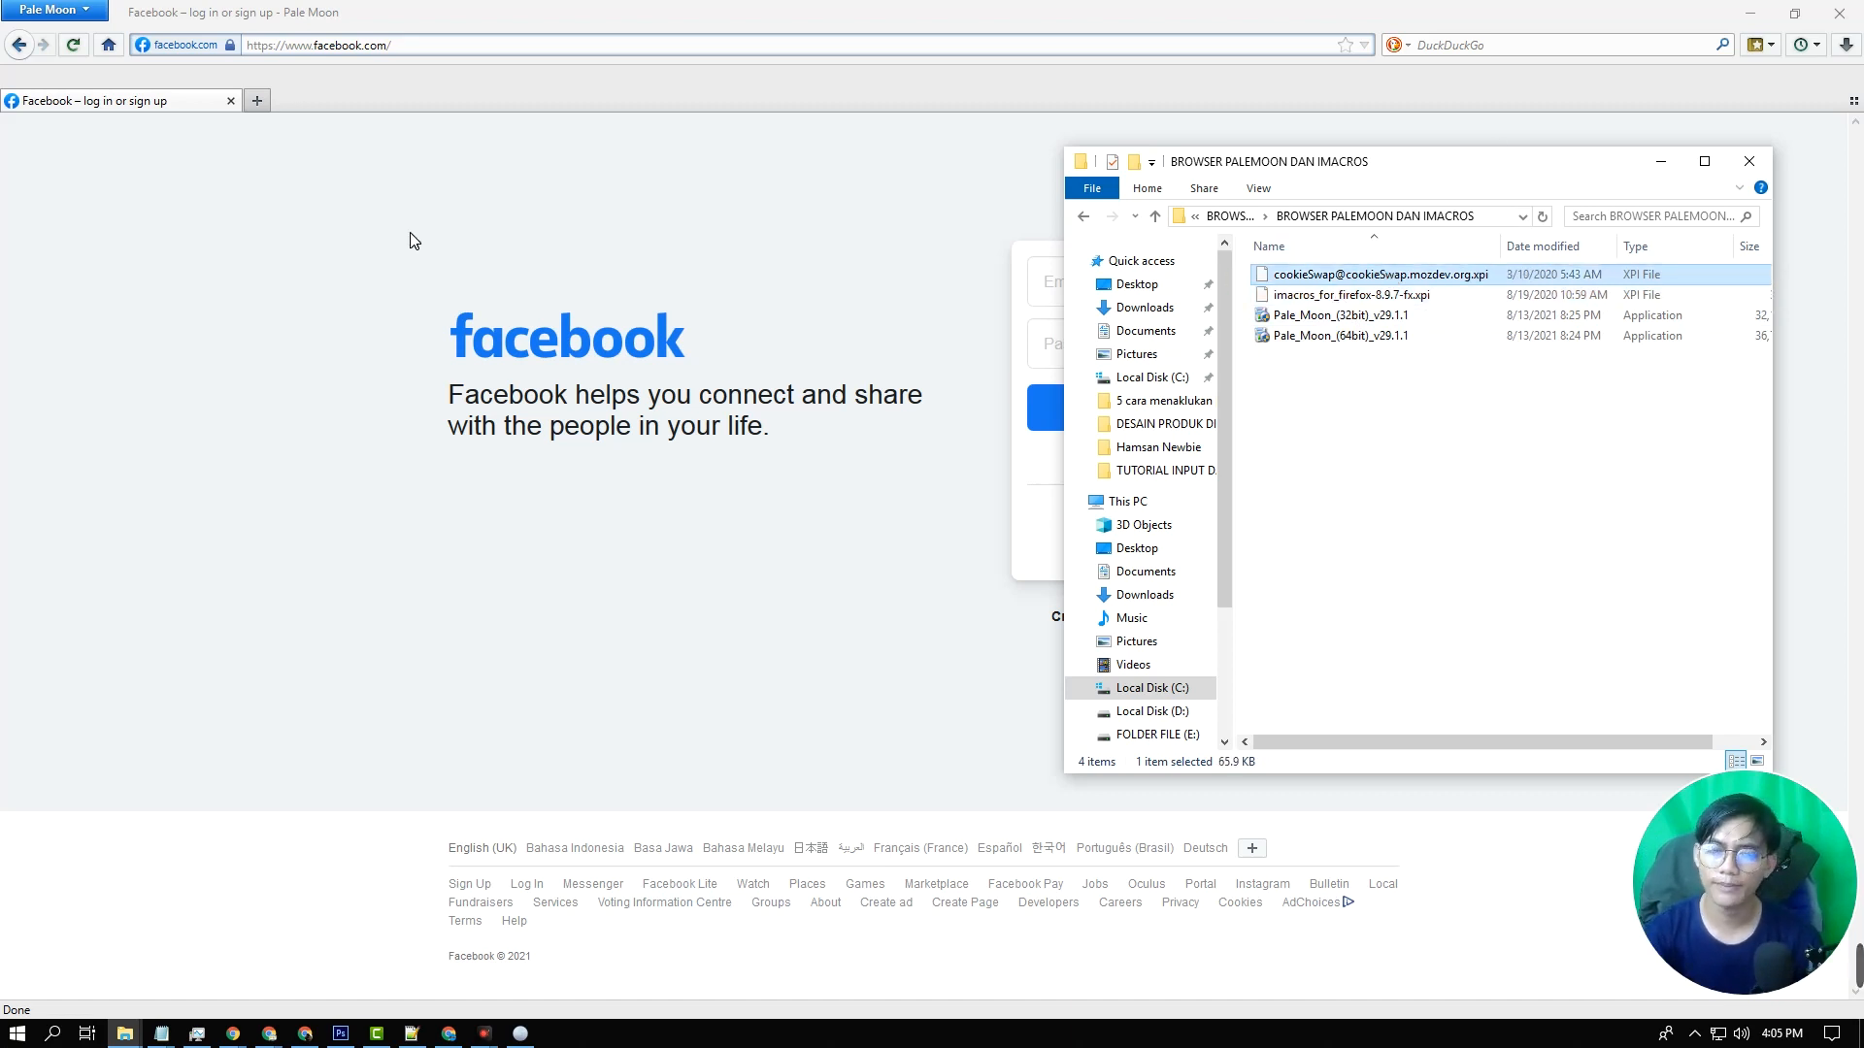
Switch back to Pale Moon and show the Extensions list of the Add-ons Manager
{"action": "left_click", "coordinate": [88, 10]}
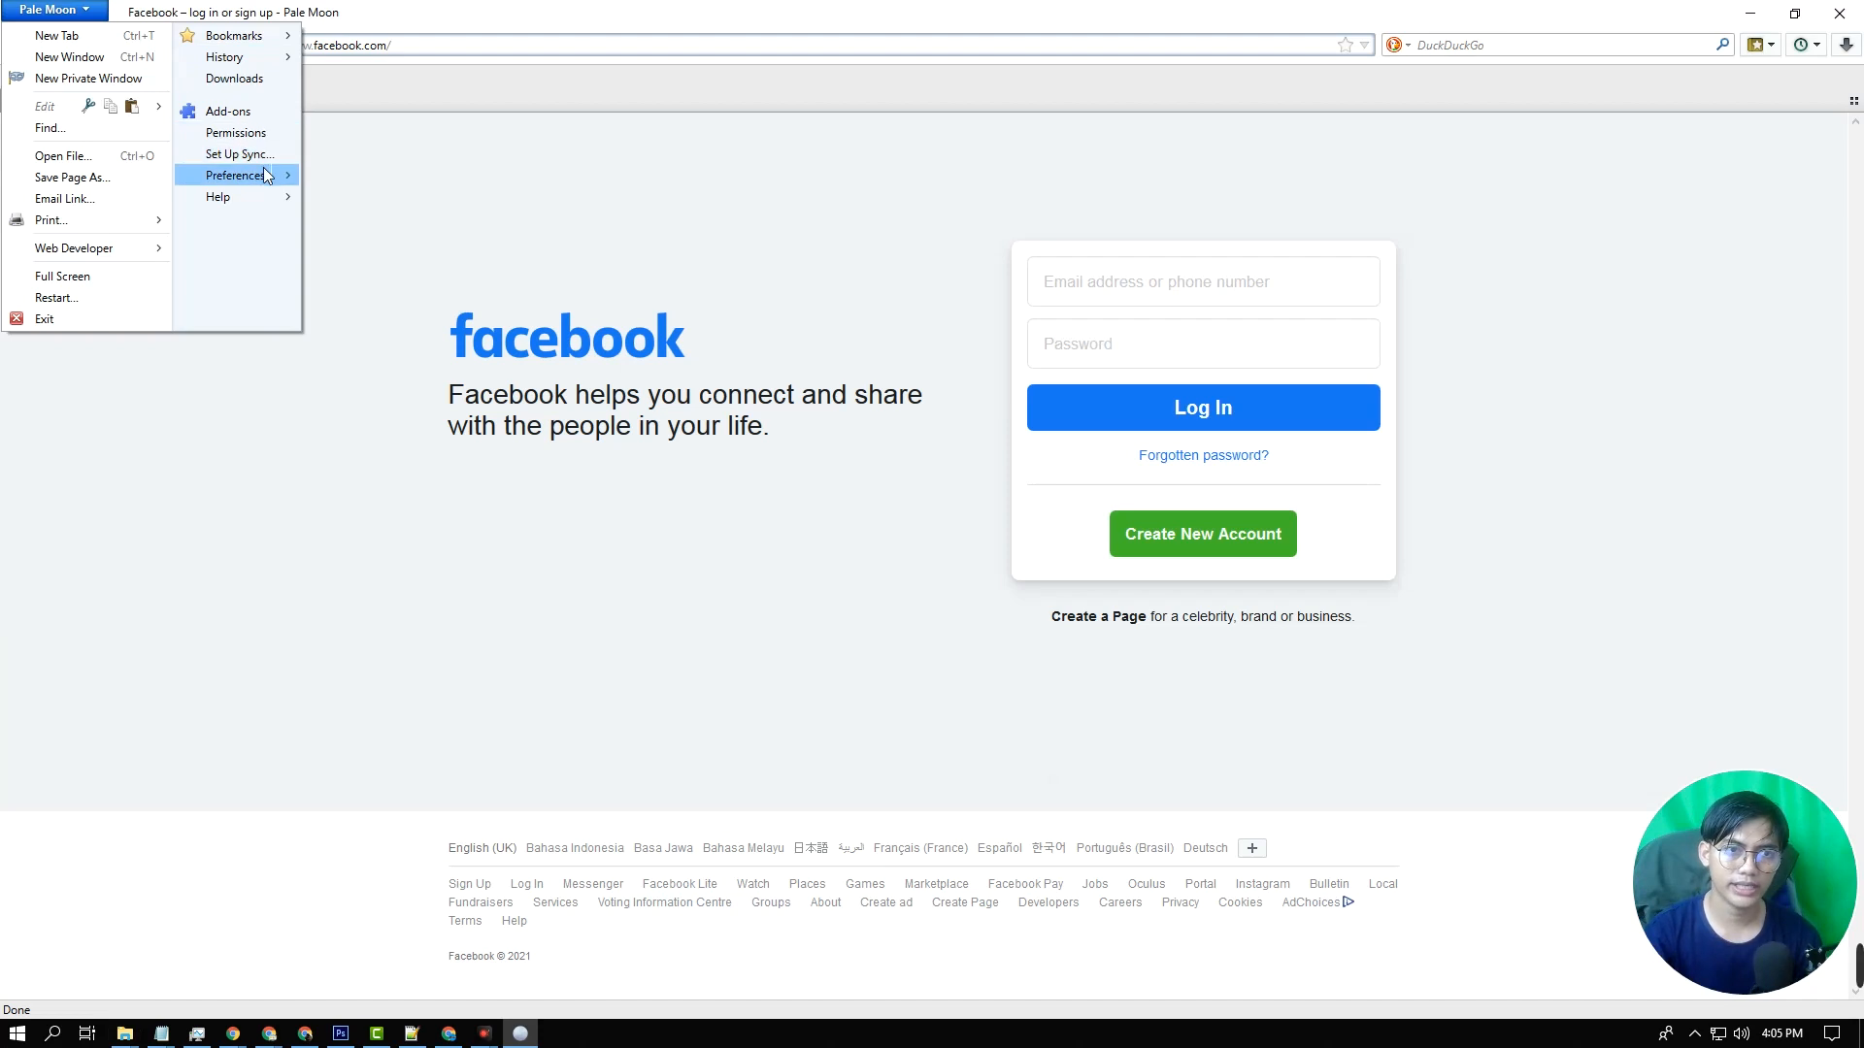
{"action": "left_click", "coordinate": [256, 112]}
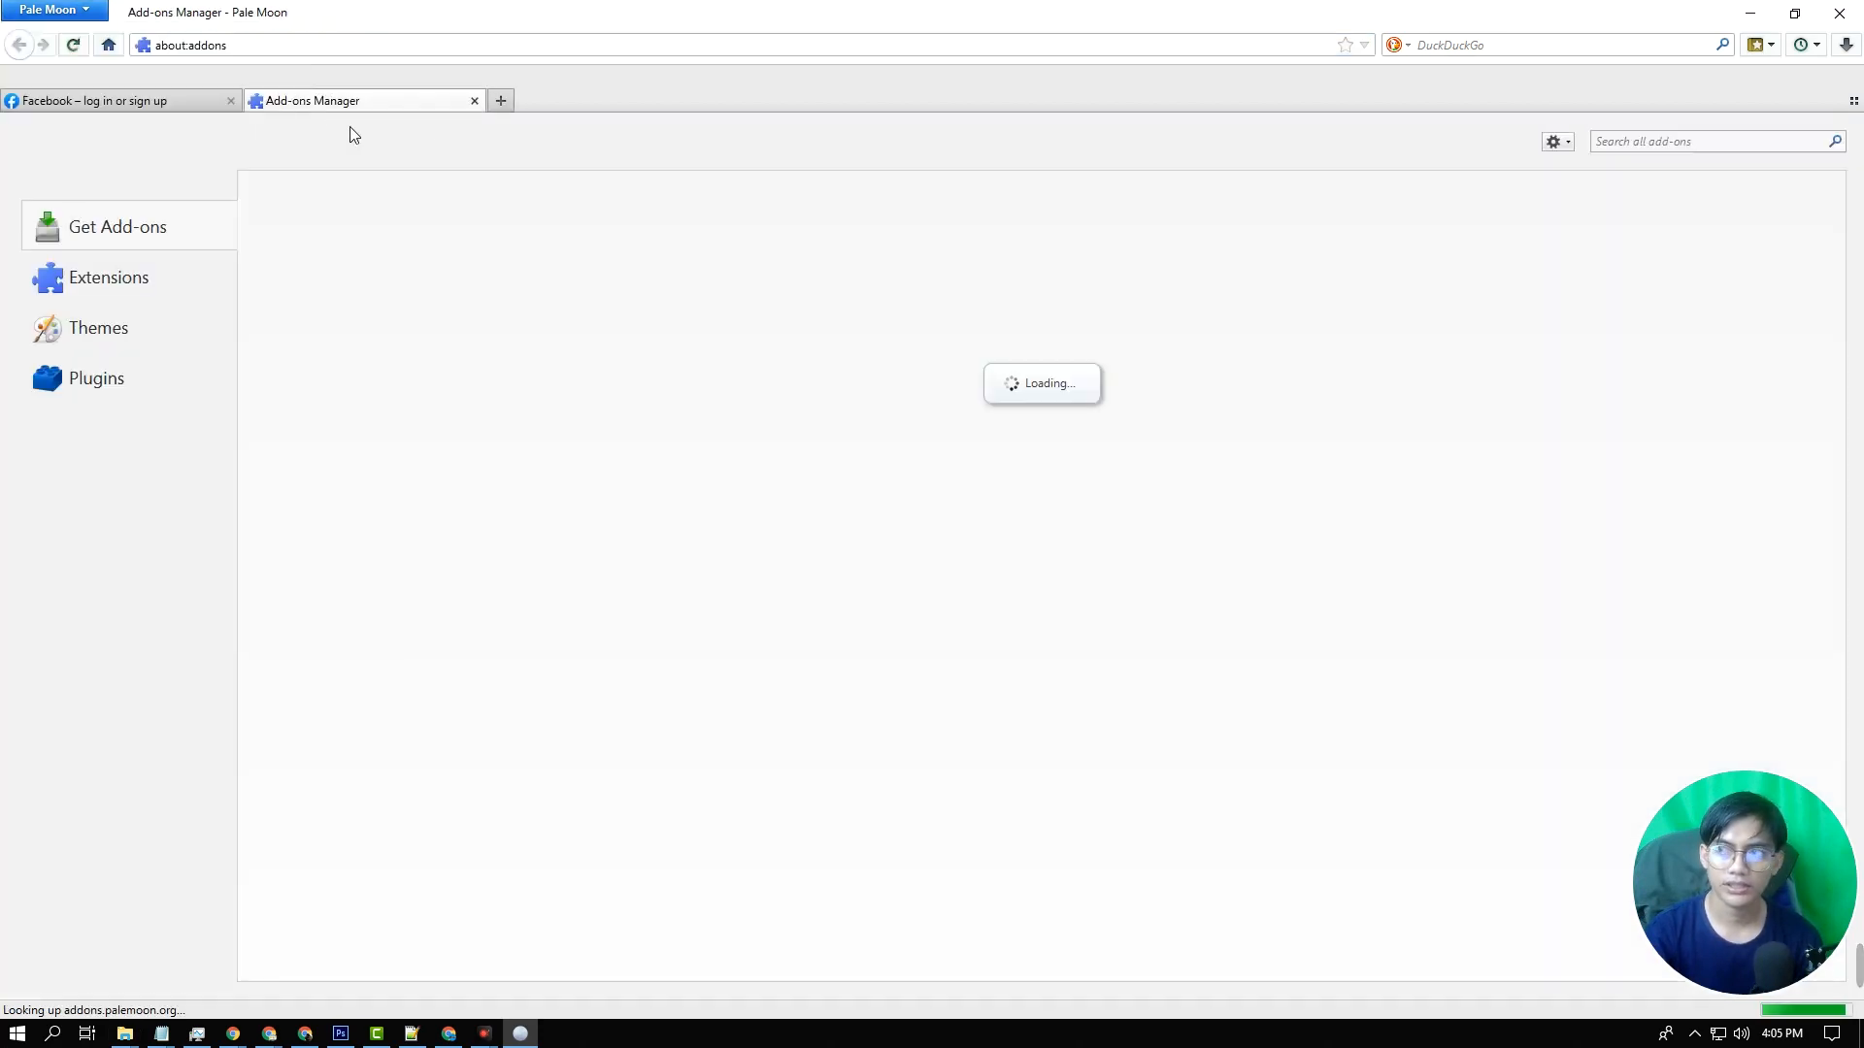
{"action": "left_click", "coordinate": [207, 277]}
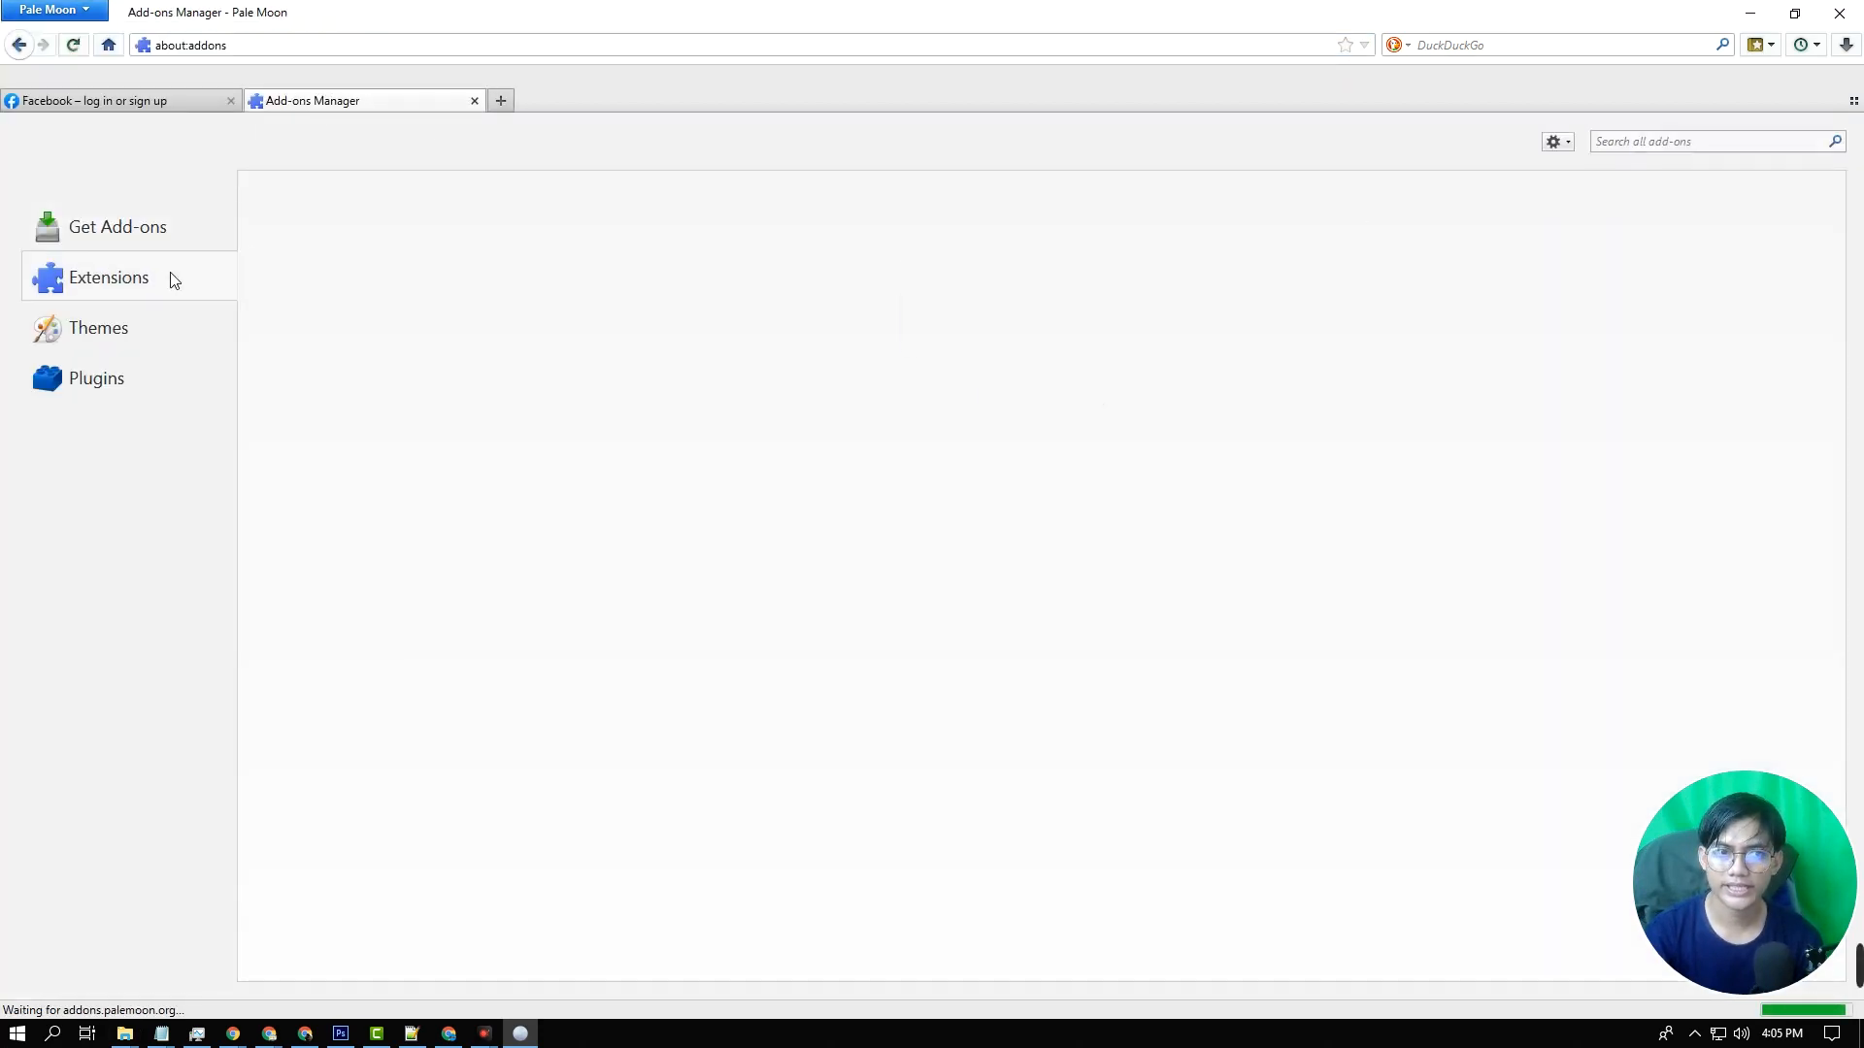
Install the CookieSwap and iMacros for Firefox add-ons from the files in Downloads, BROWSER PALEMOON DAN IMACROS_2, BROWSER PALEMOON DAN IMACROS
{"action": "left_click", "coordinate": [1557, 141]}
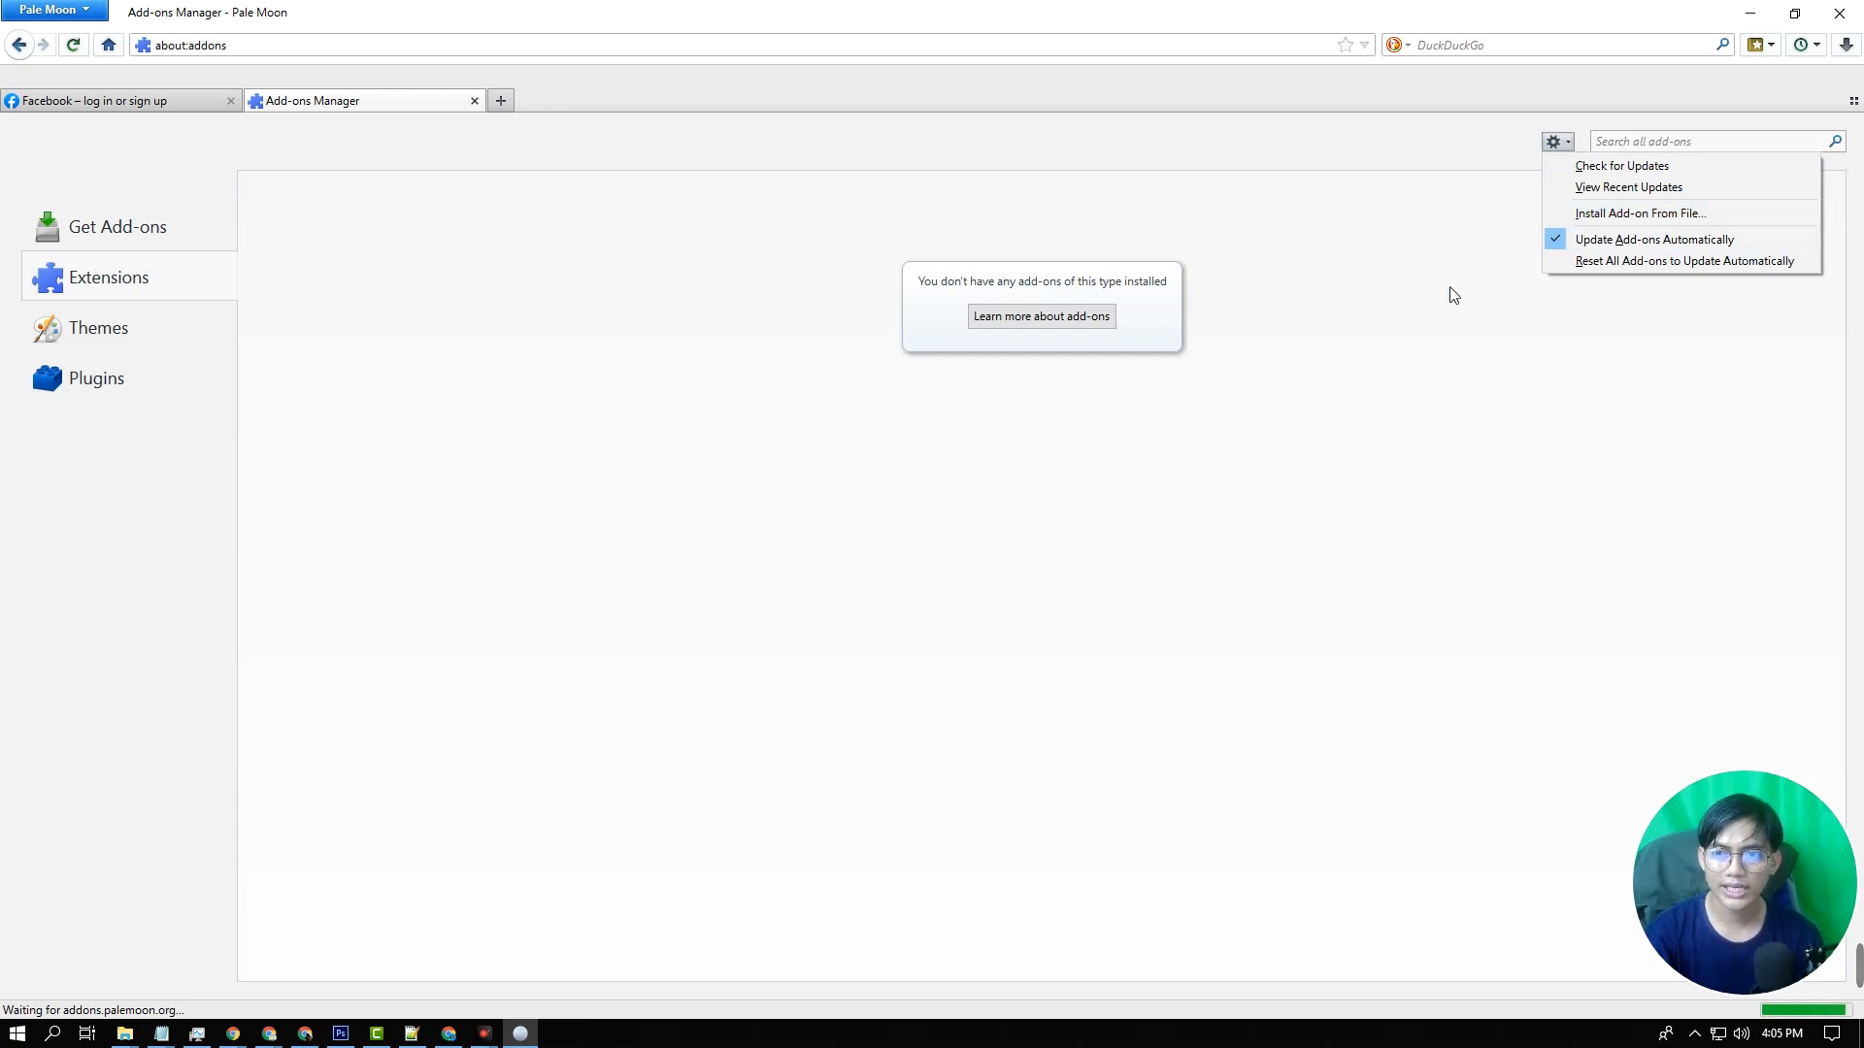
{"action": "left_click", "coordinate": [1650, 213]}
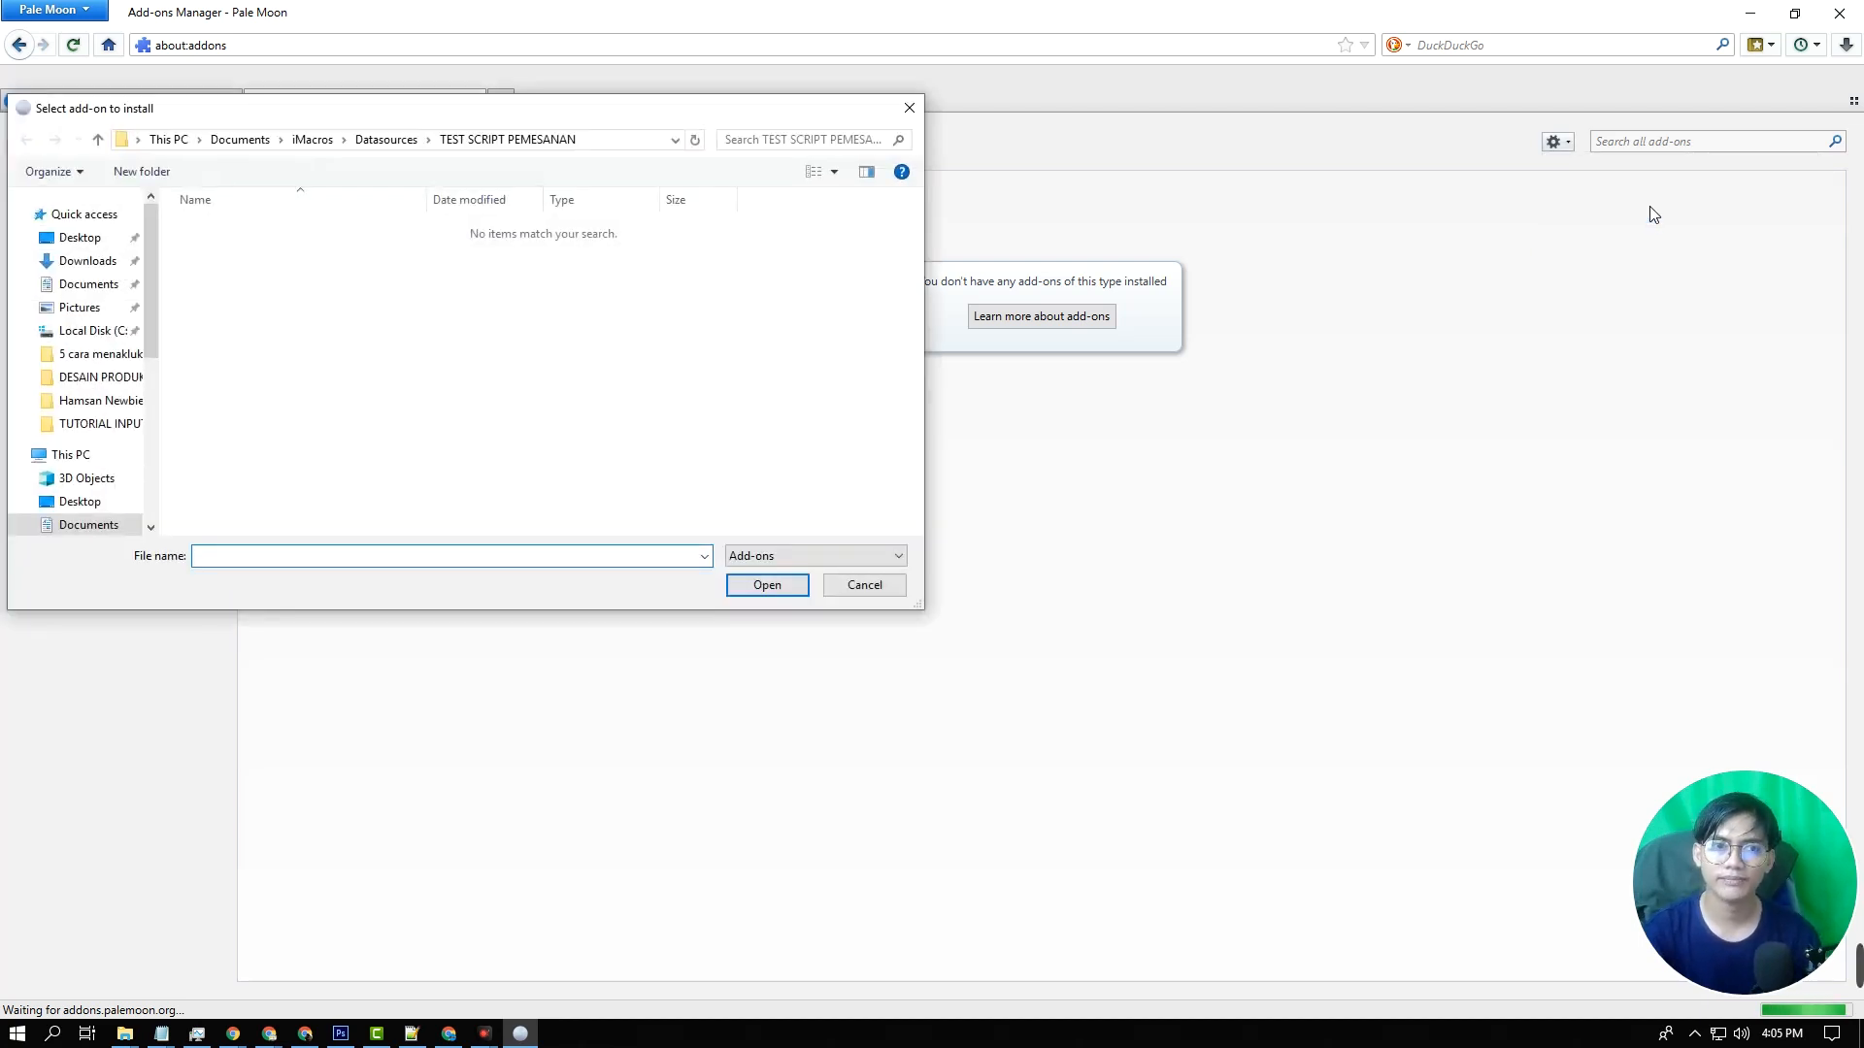
{"action": "left_click", "coordinate": [88, 263]}
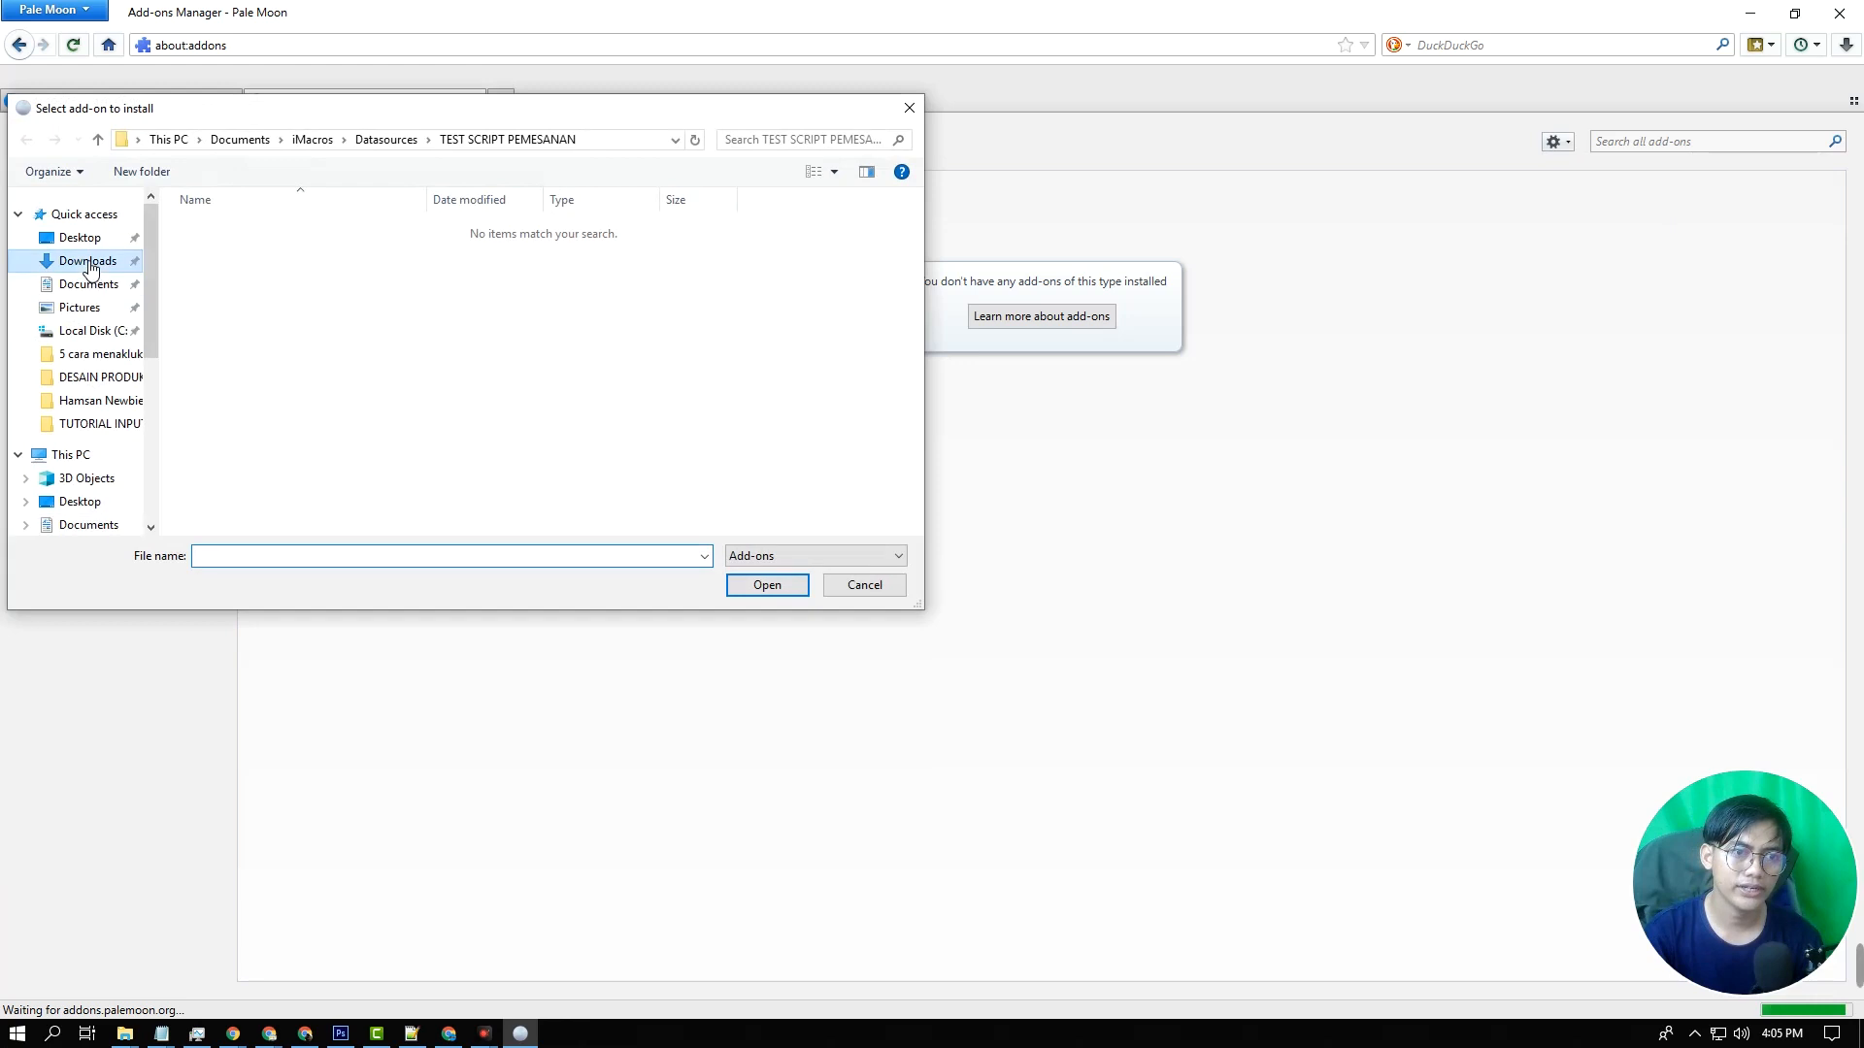
{"action": "double_click", "coordinate": [255, 231]}
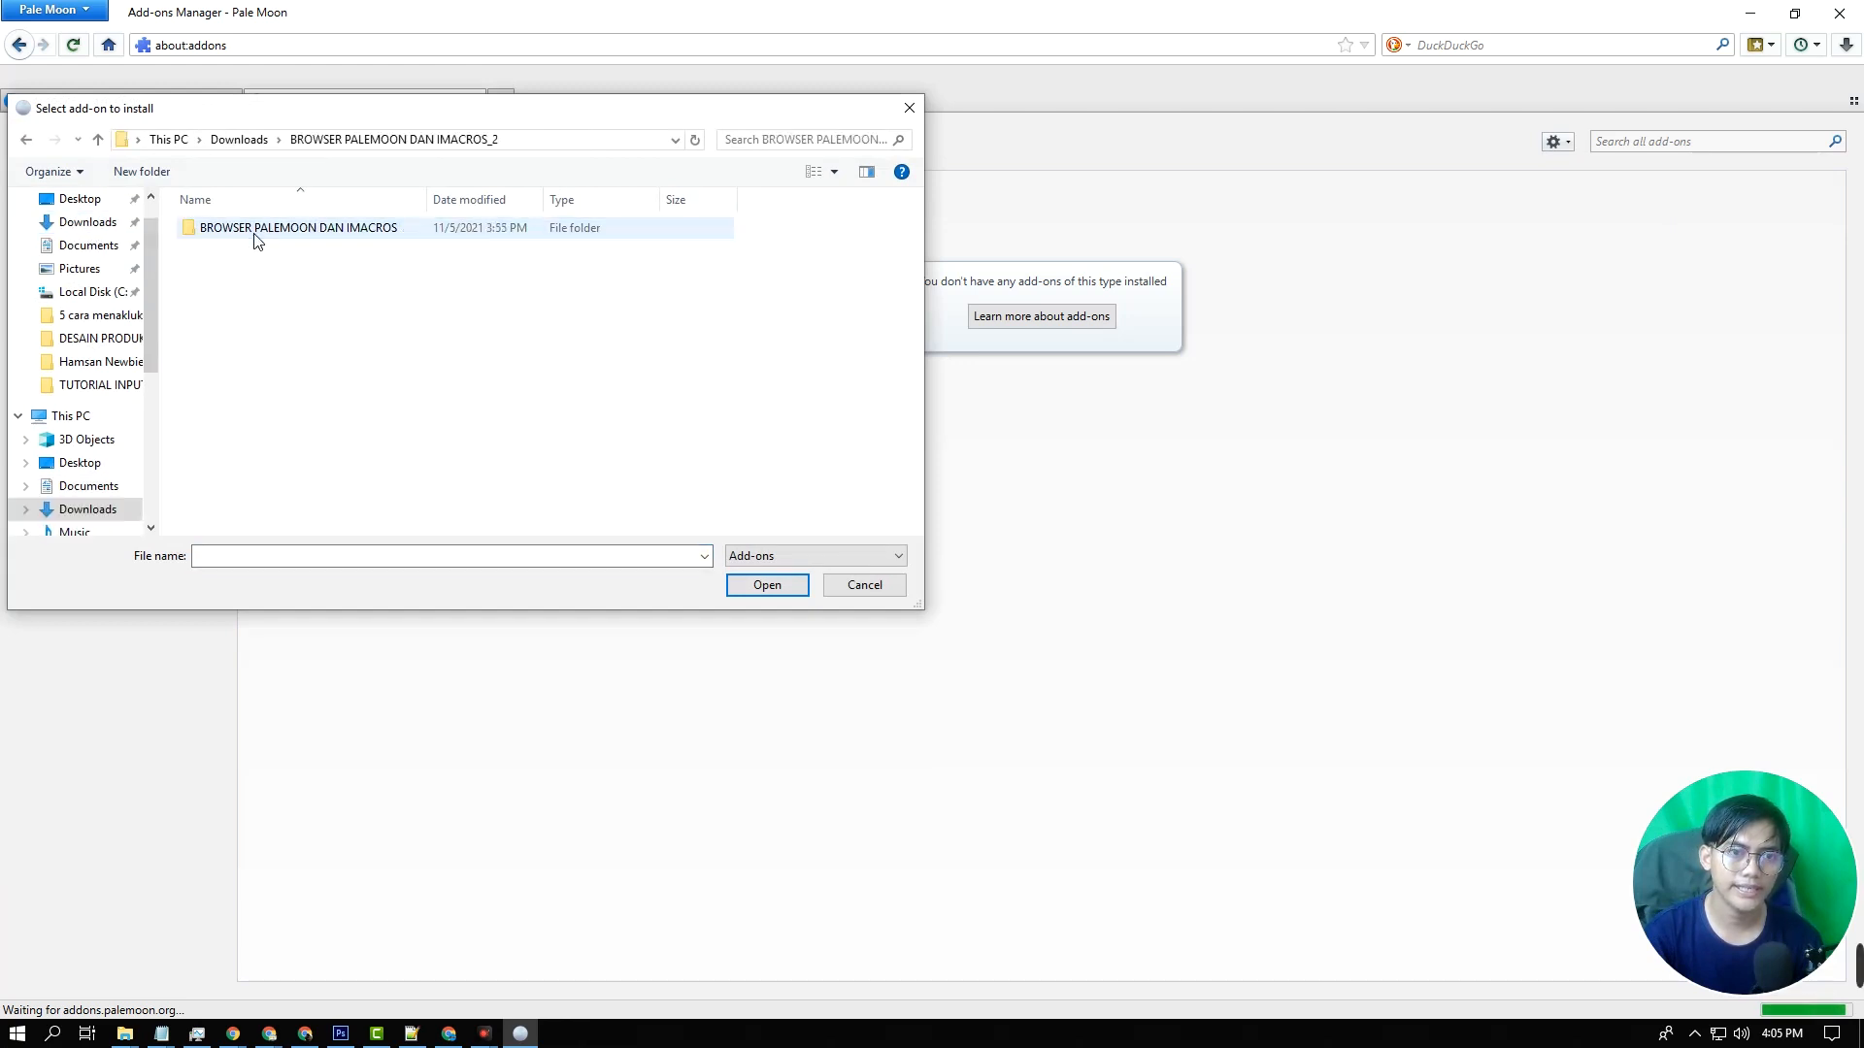
{"action": "double_click", "coordinate": [255, 239]}
{"action": "left_click_drag", "start_coordinate": [299, 295], "coordinate": [289, 215]}
{"action": "left_click", "coordinate": [360, 350]}
{"action": "key", "text": "ctrl+a"}
{"action": "left_click", "coordinate": [784, 586]}
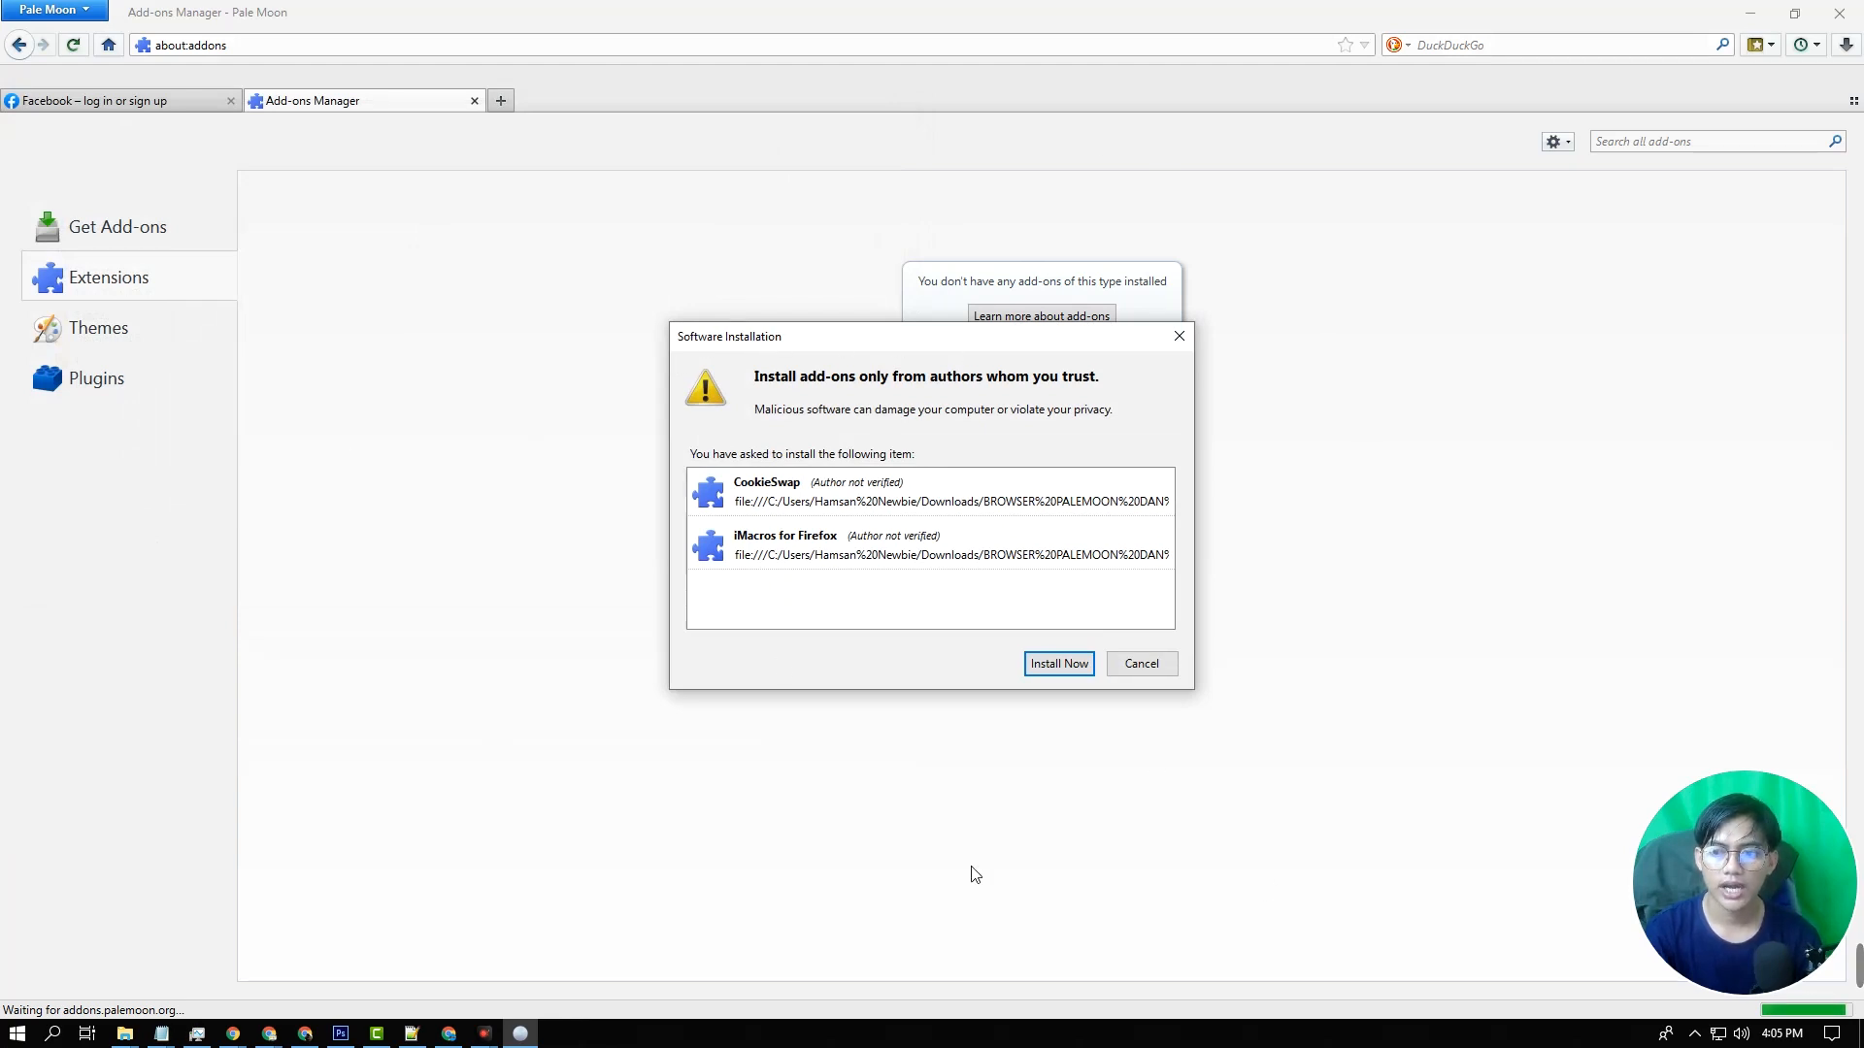
{"action": "left_click", "coordinate": [1060, 665]}
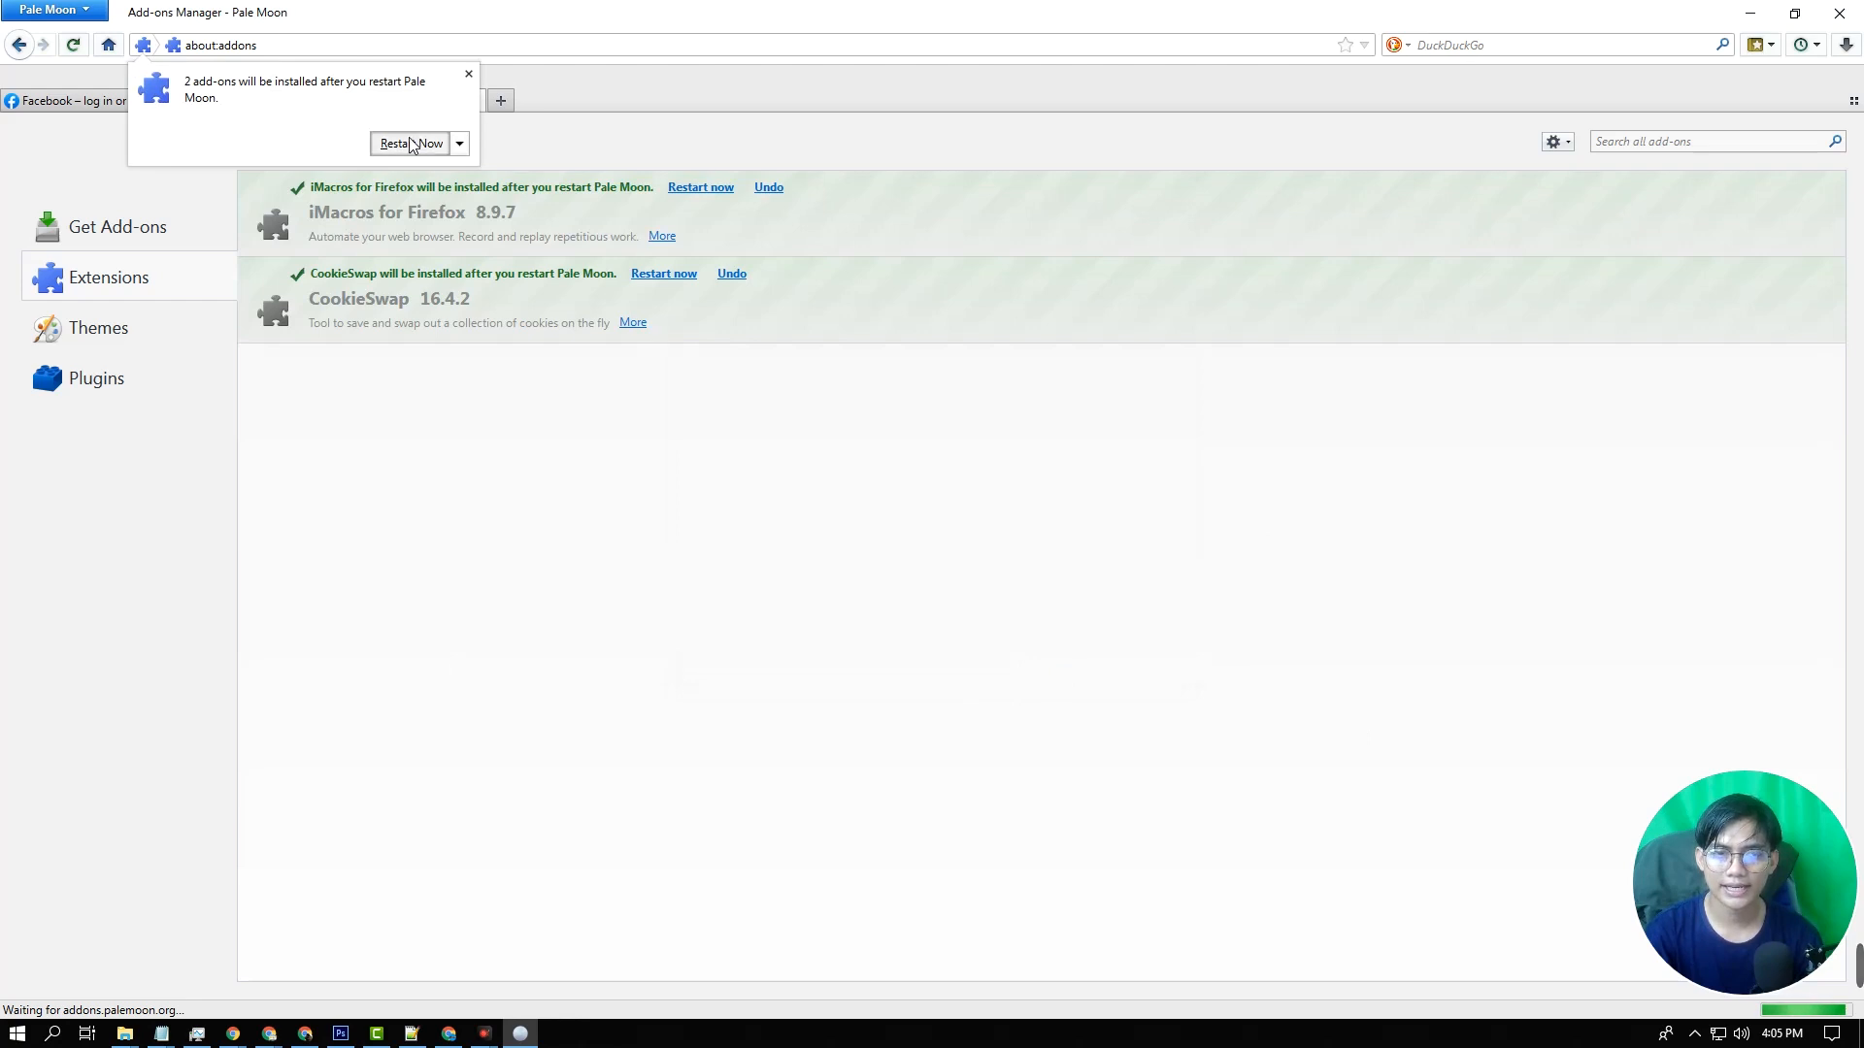
Restart Pale Moon, minimize the File Explorer window and decline making Pale Moon the default browser
{"action": "left_click", "coordinate": [412, 144]}
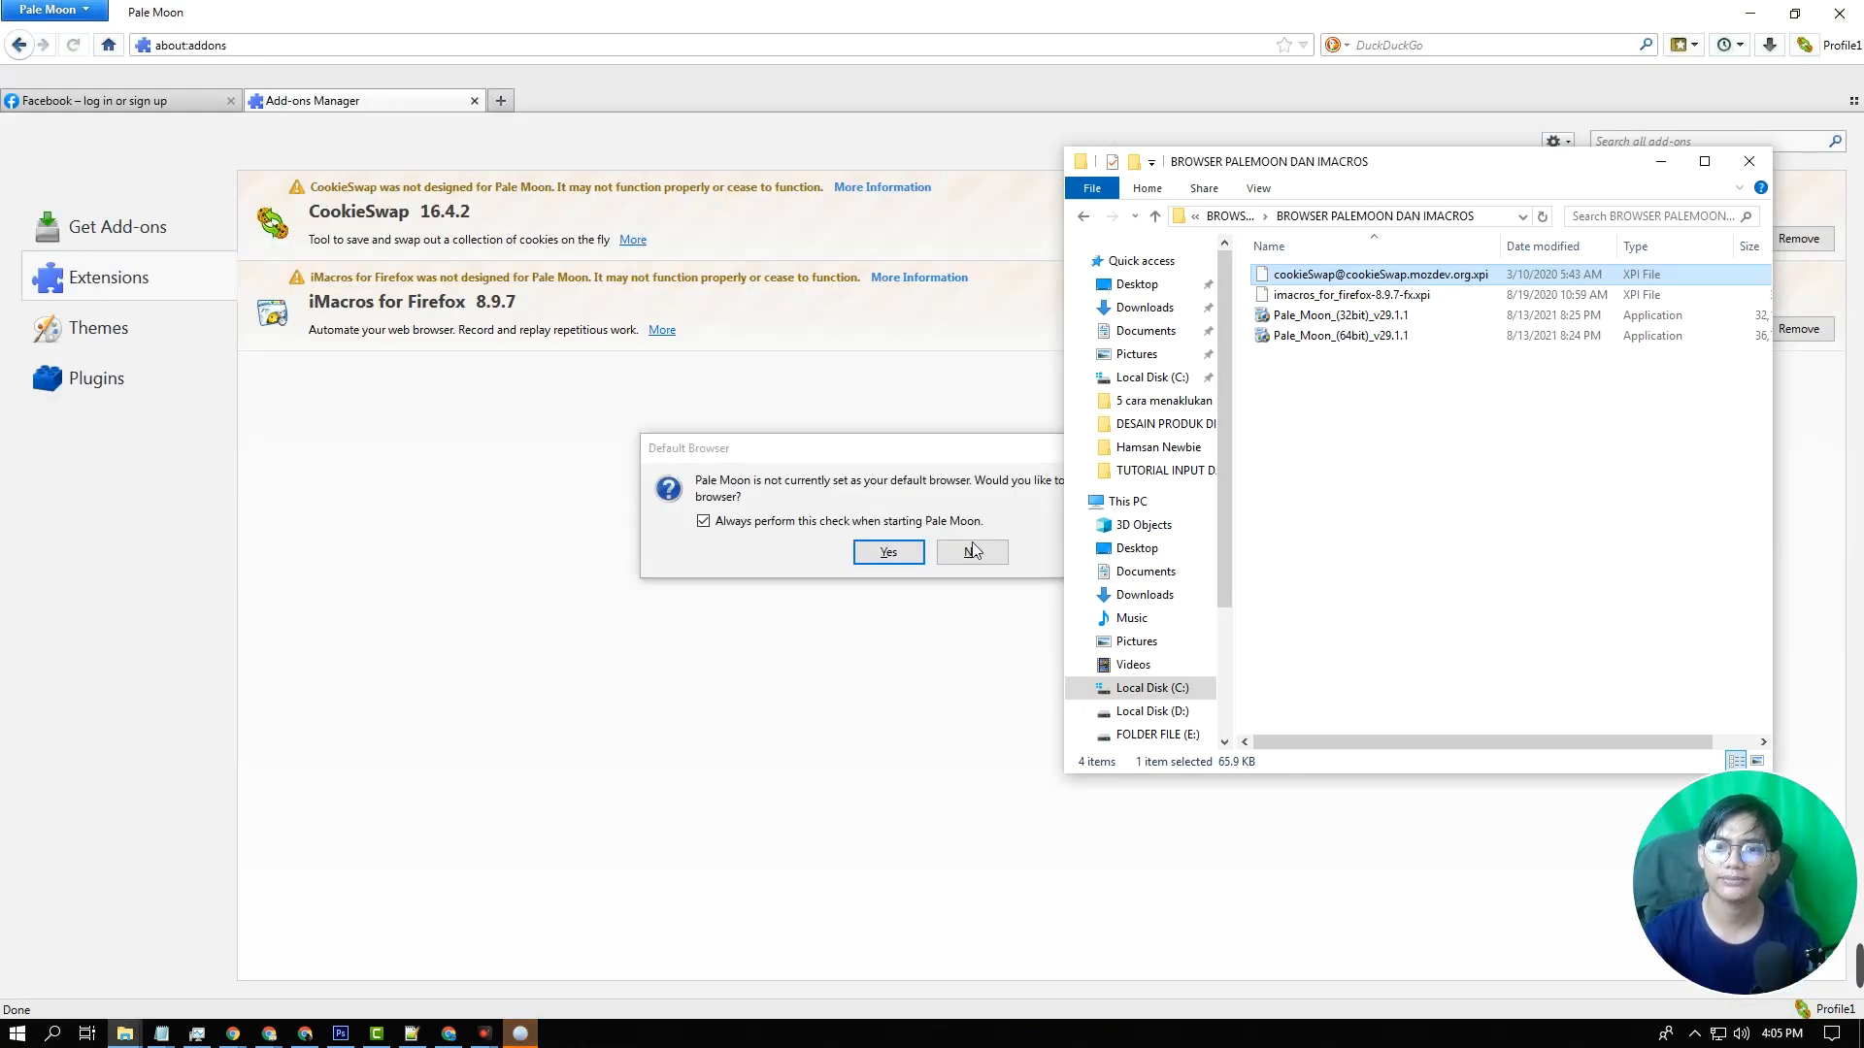
{"action": "left_click", "coordinate": [1661, 161]}
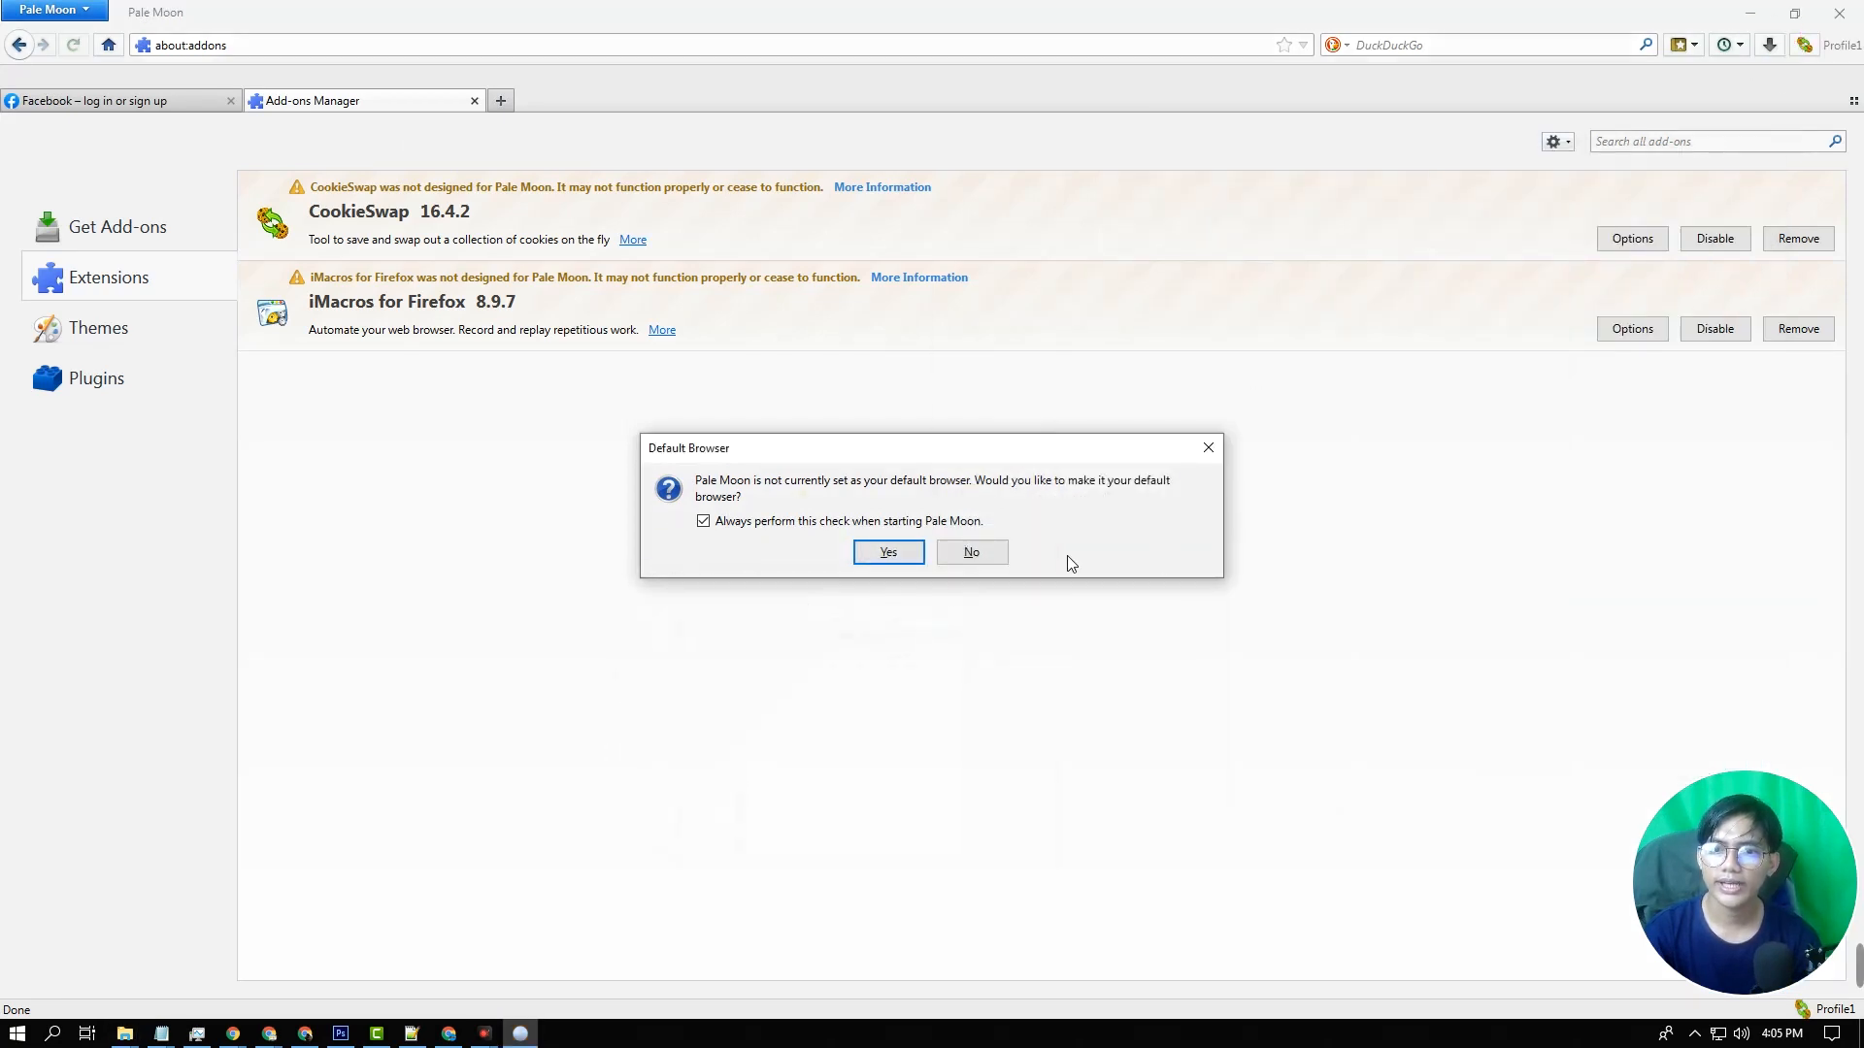
{"action": "left_click", "coordinate": [985, 559]}
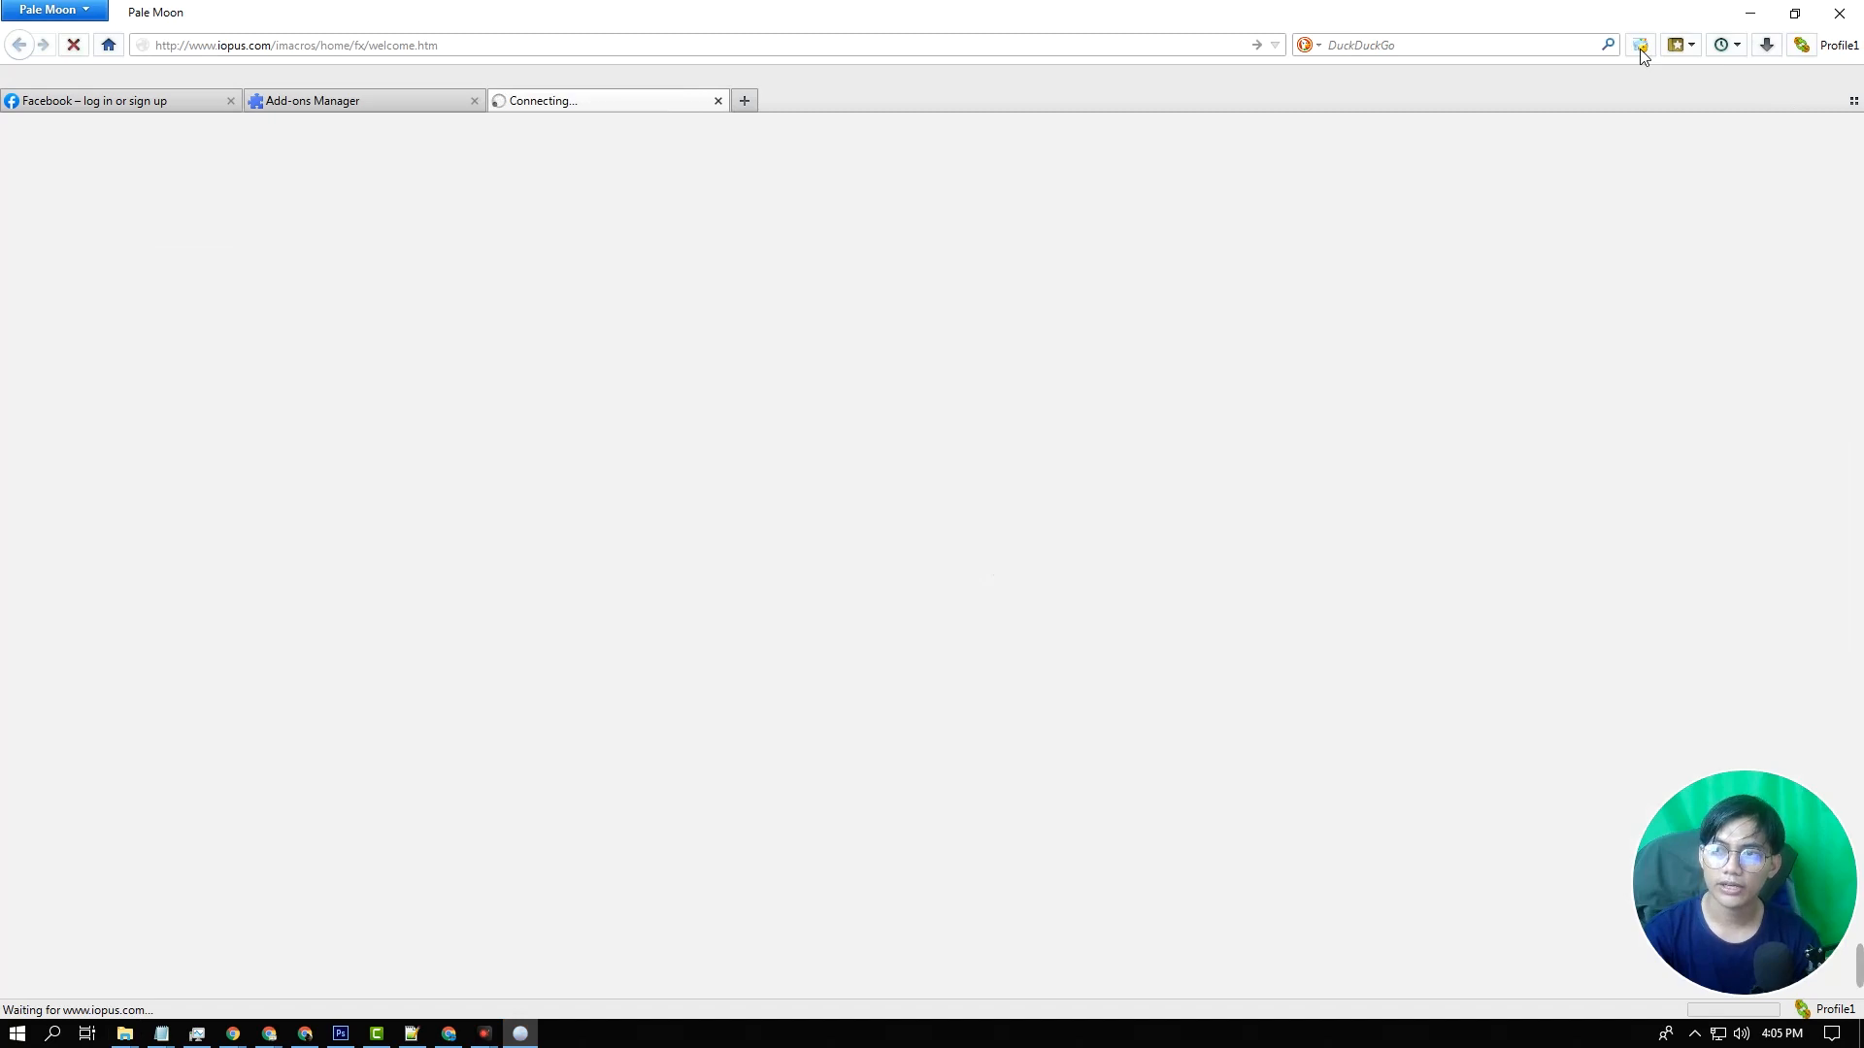
Close the iMacros welcome page tab and check the CookieSwap profile menu and the iMacros sidebar
{"action": "left_click", "coordinate": [1837, 47]}
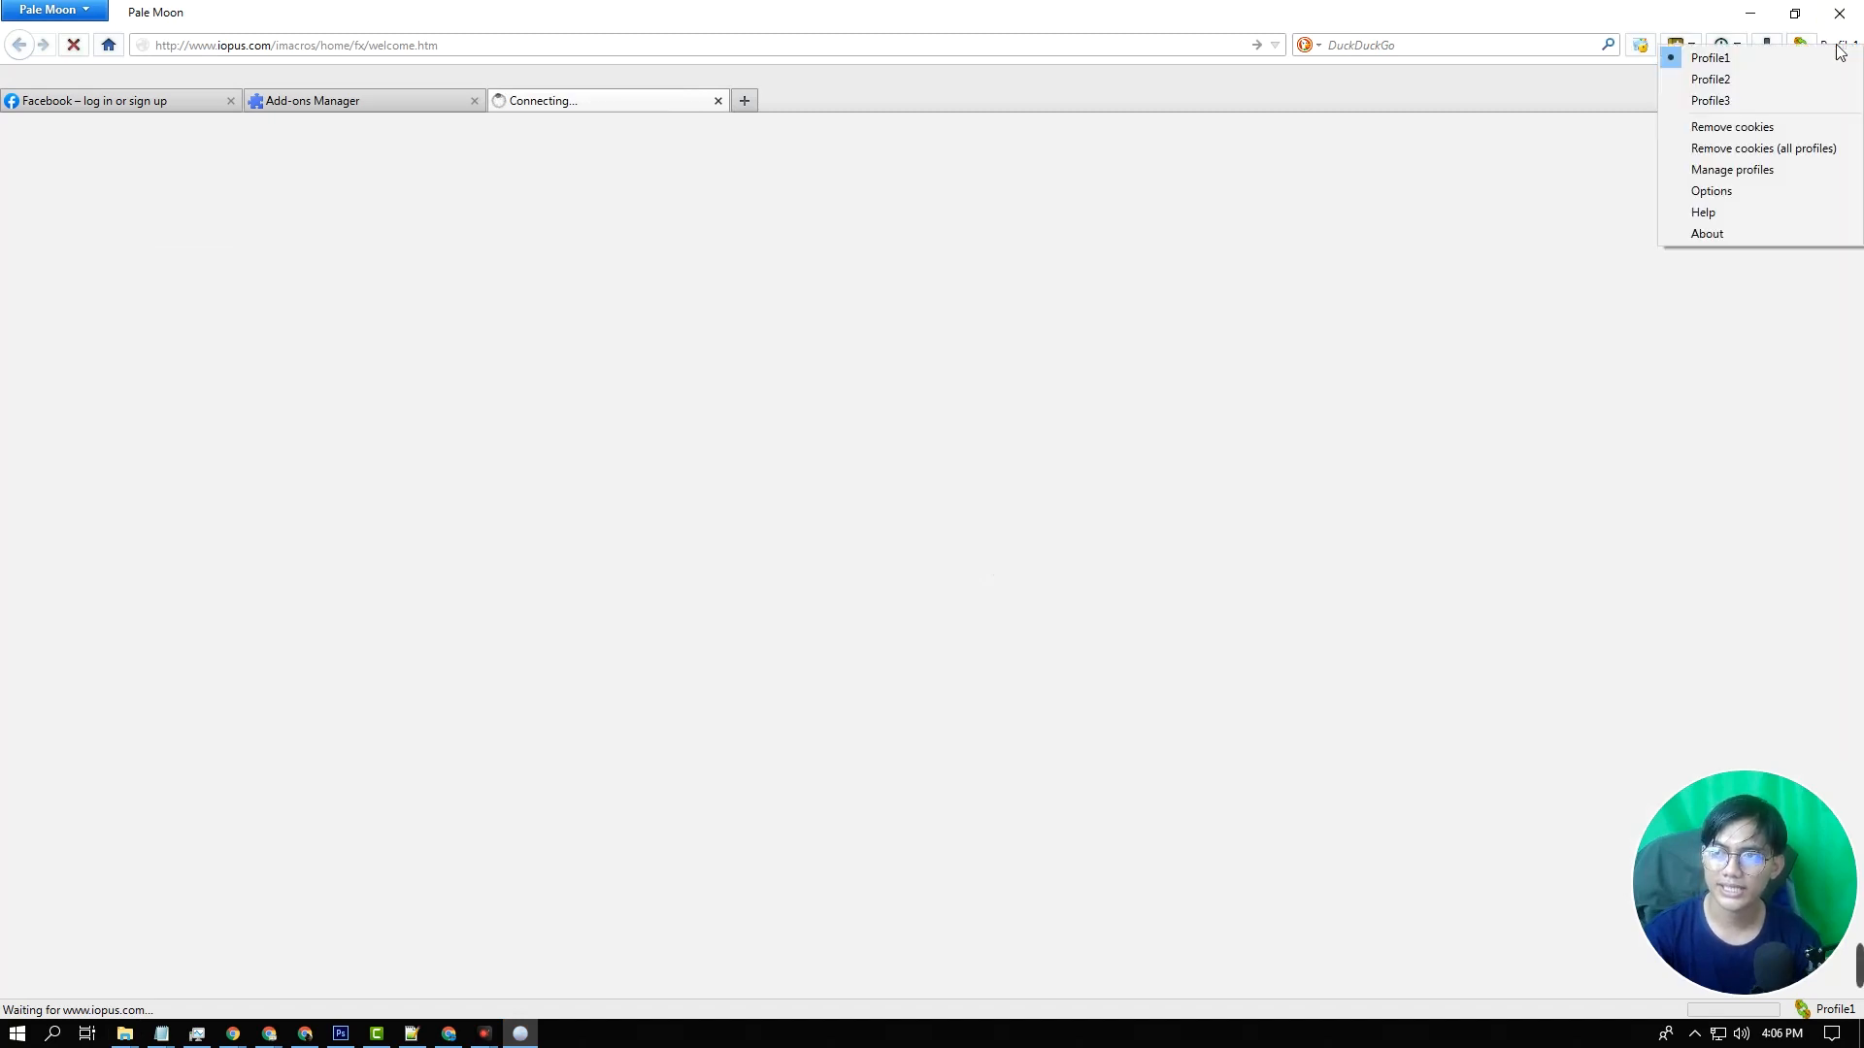
{"action": "left_click", "coordinate": [1423, 181]}
{"action": "left_click", "coordinate": [718, 101]}
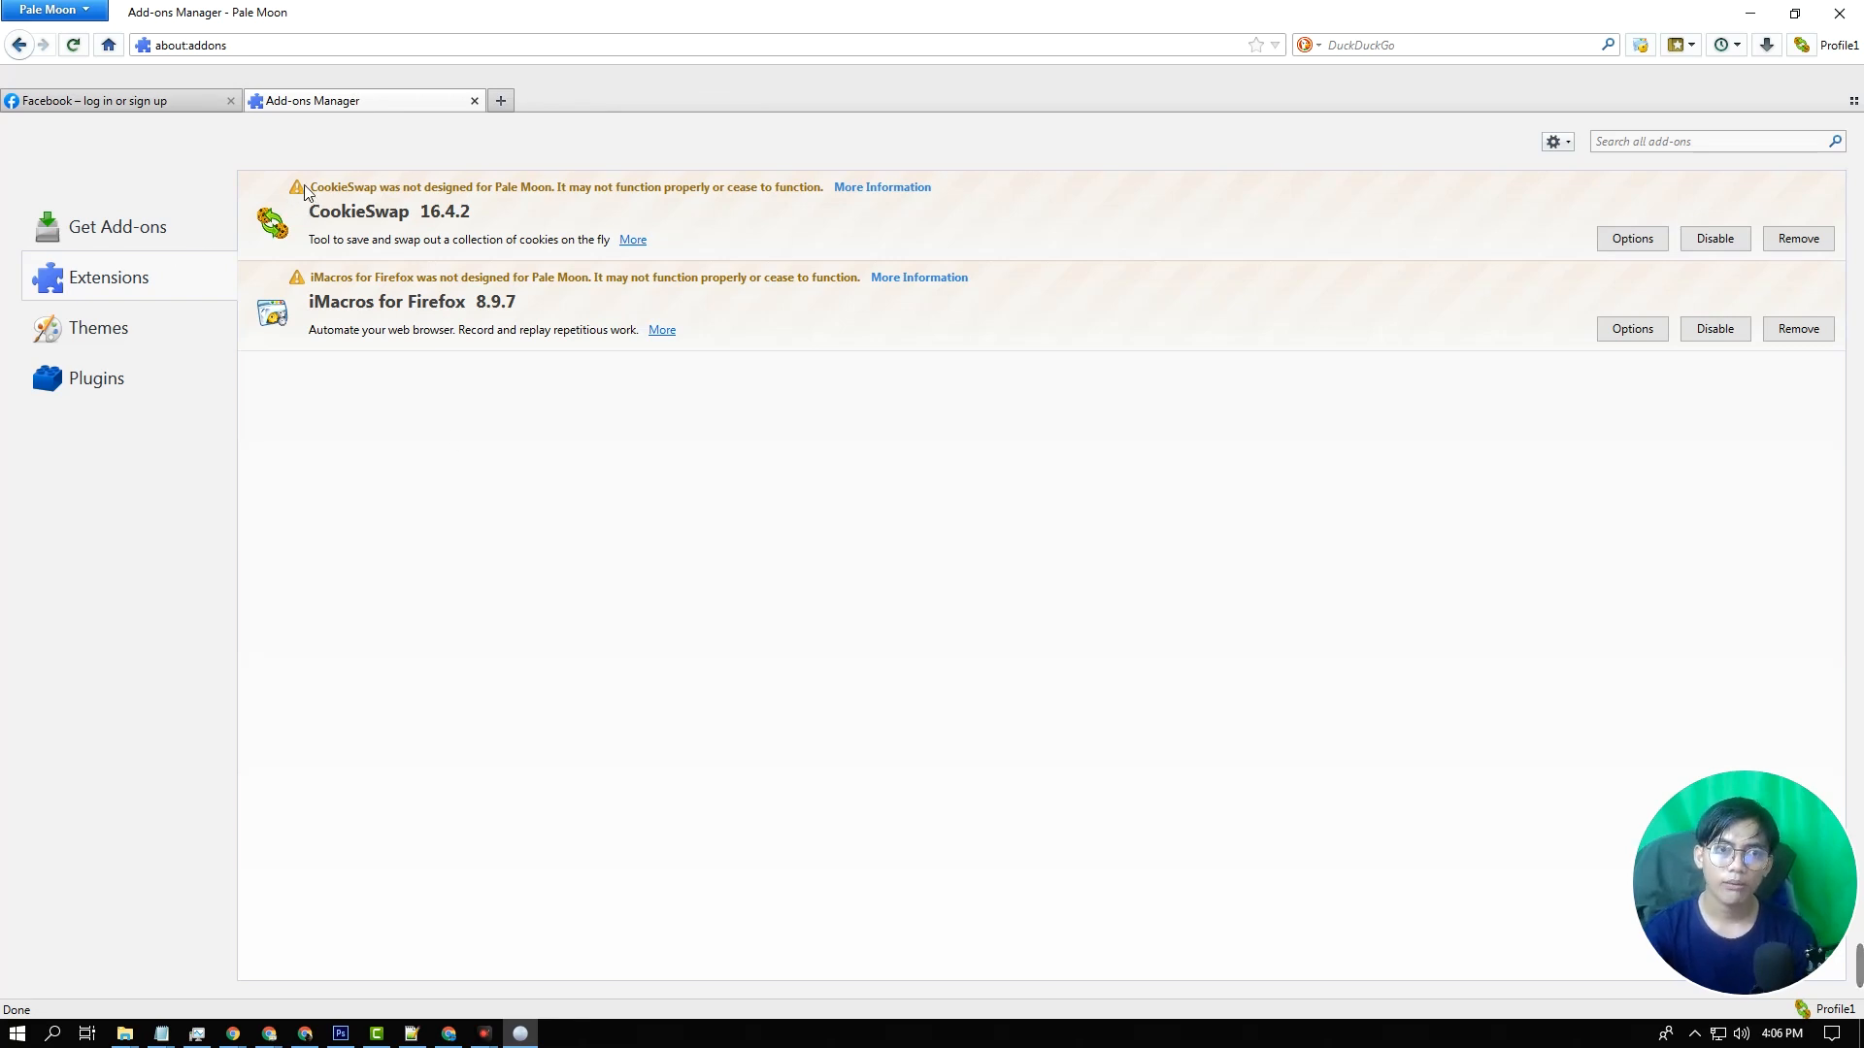
{"action": "left_click", "coordinate": [1638, 46]}
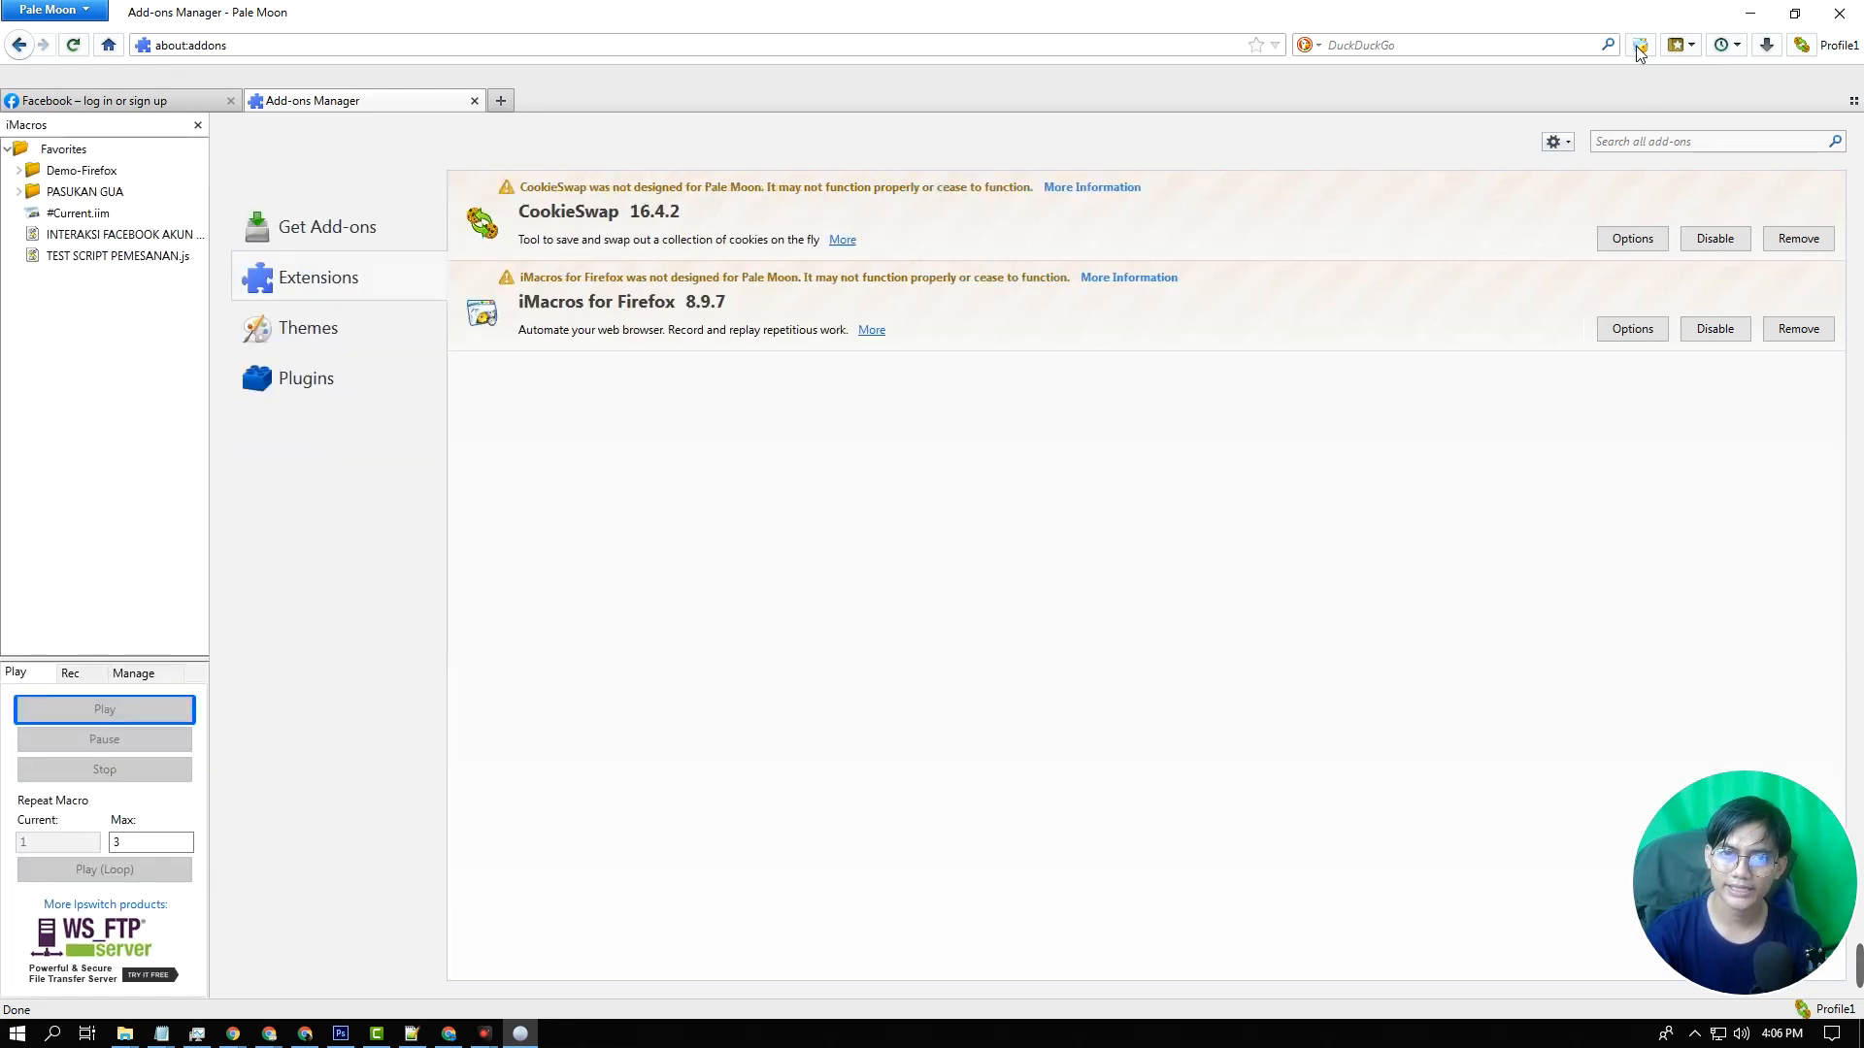
{"action": "left_click", "coordinate": [1636, 47]}
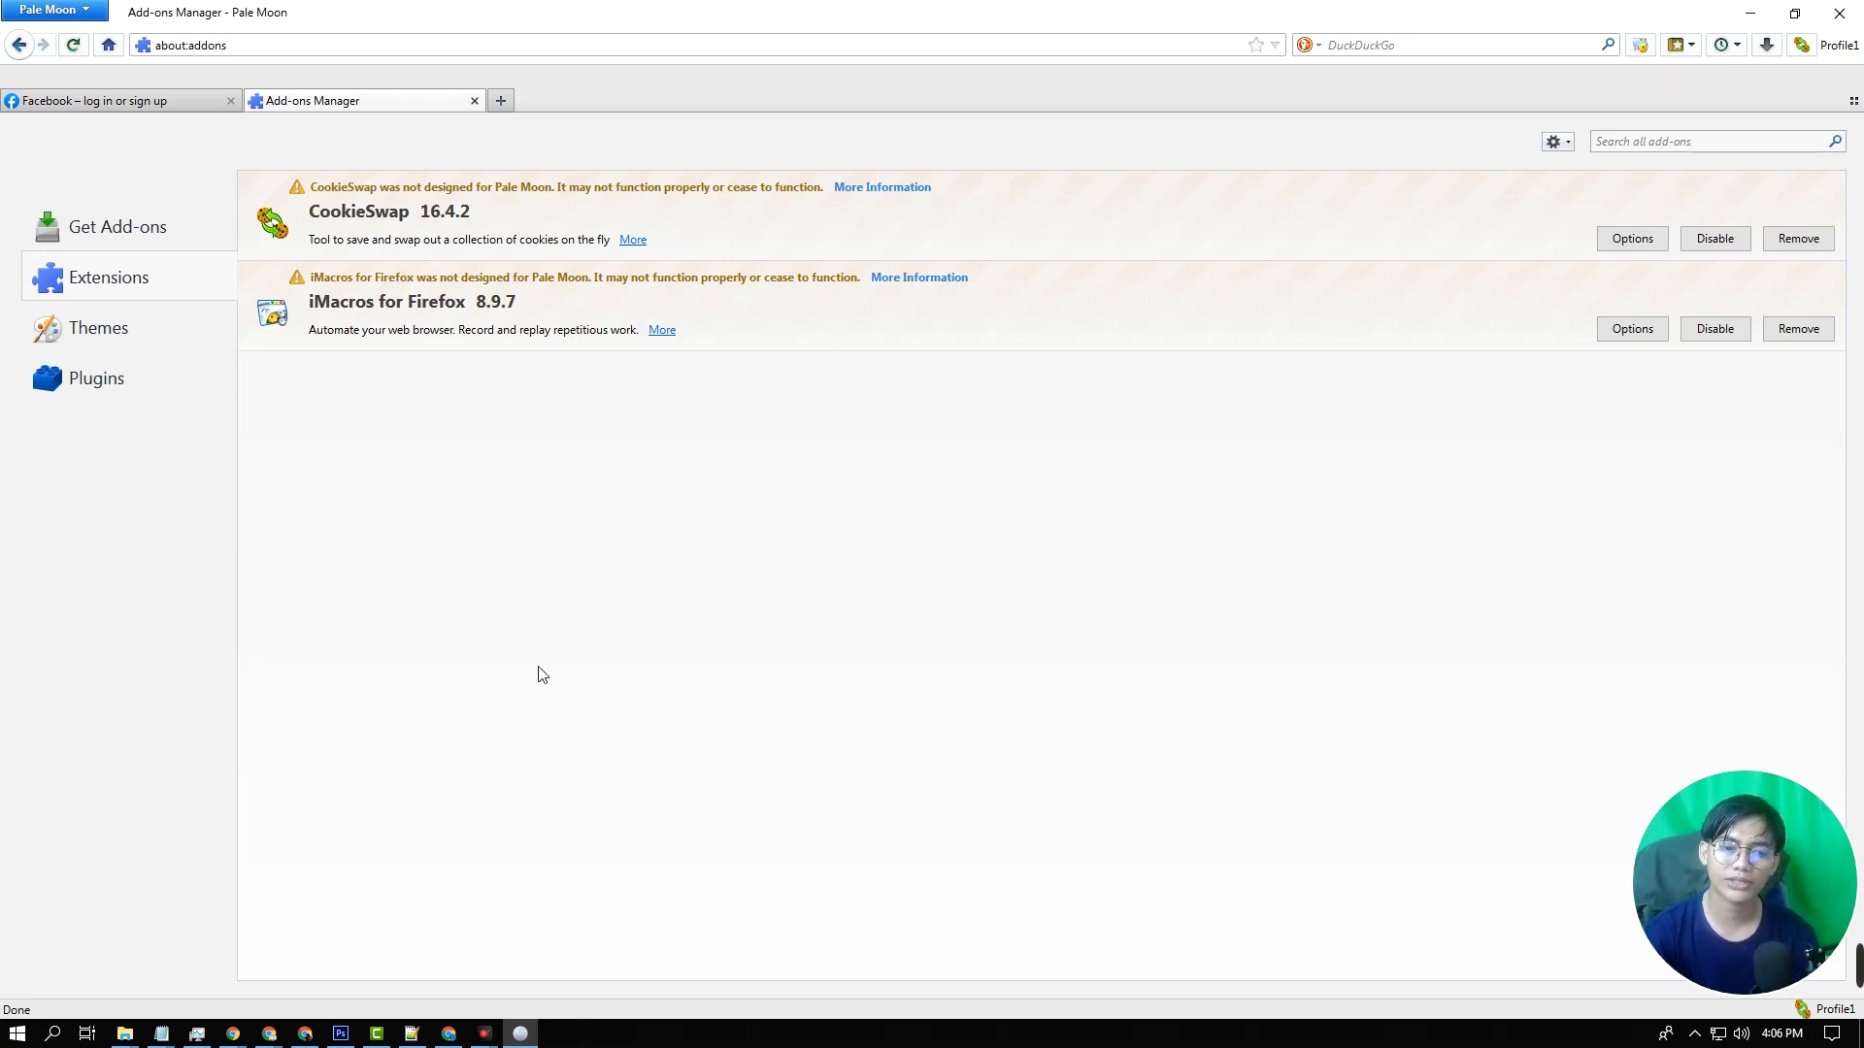
Switch to File Explorer, move its window clear of the add-on buttons and open the iMacros folder in Documents
{"action": "left_click", "coordinate": [125, 1034]}
{"action": "left_click", "coordinate": [988, 966]}
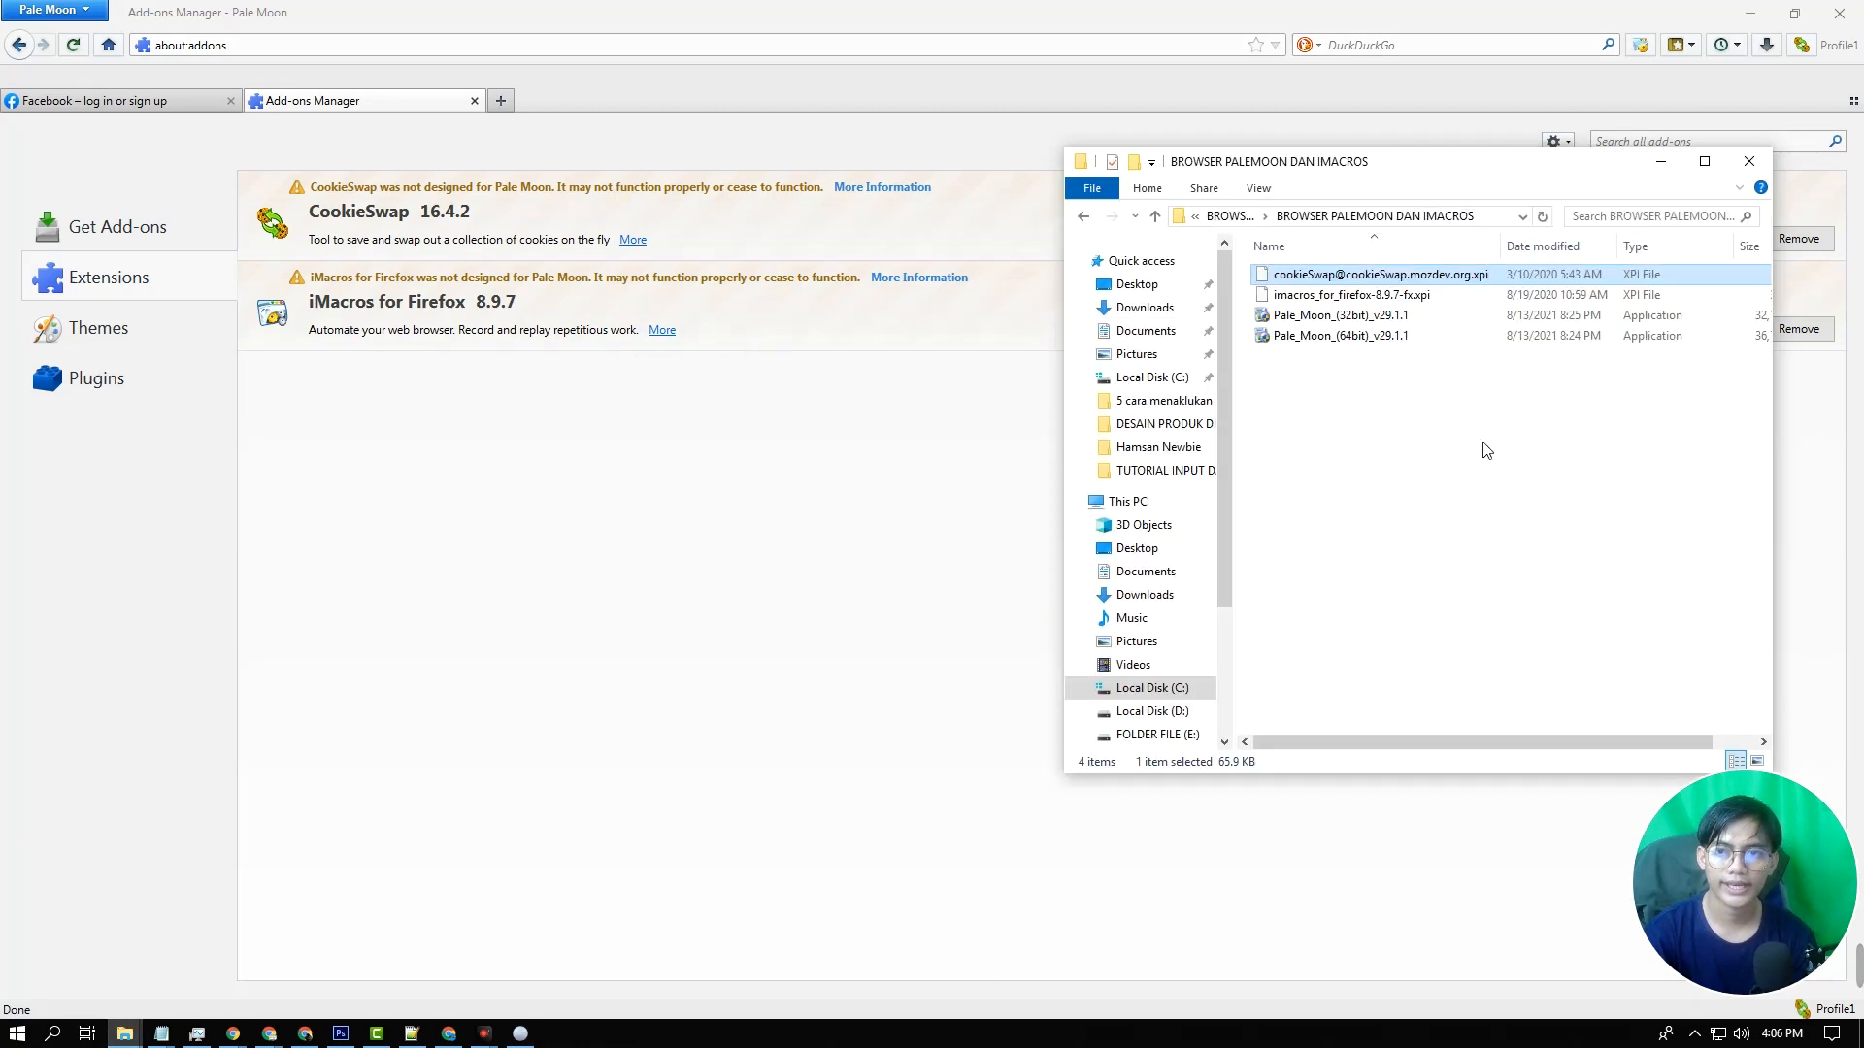
{"action": "left_click_drag", "start_coordinate": [1401, 172], "coordinate": [728, 307]}
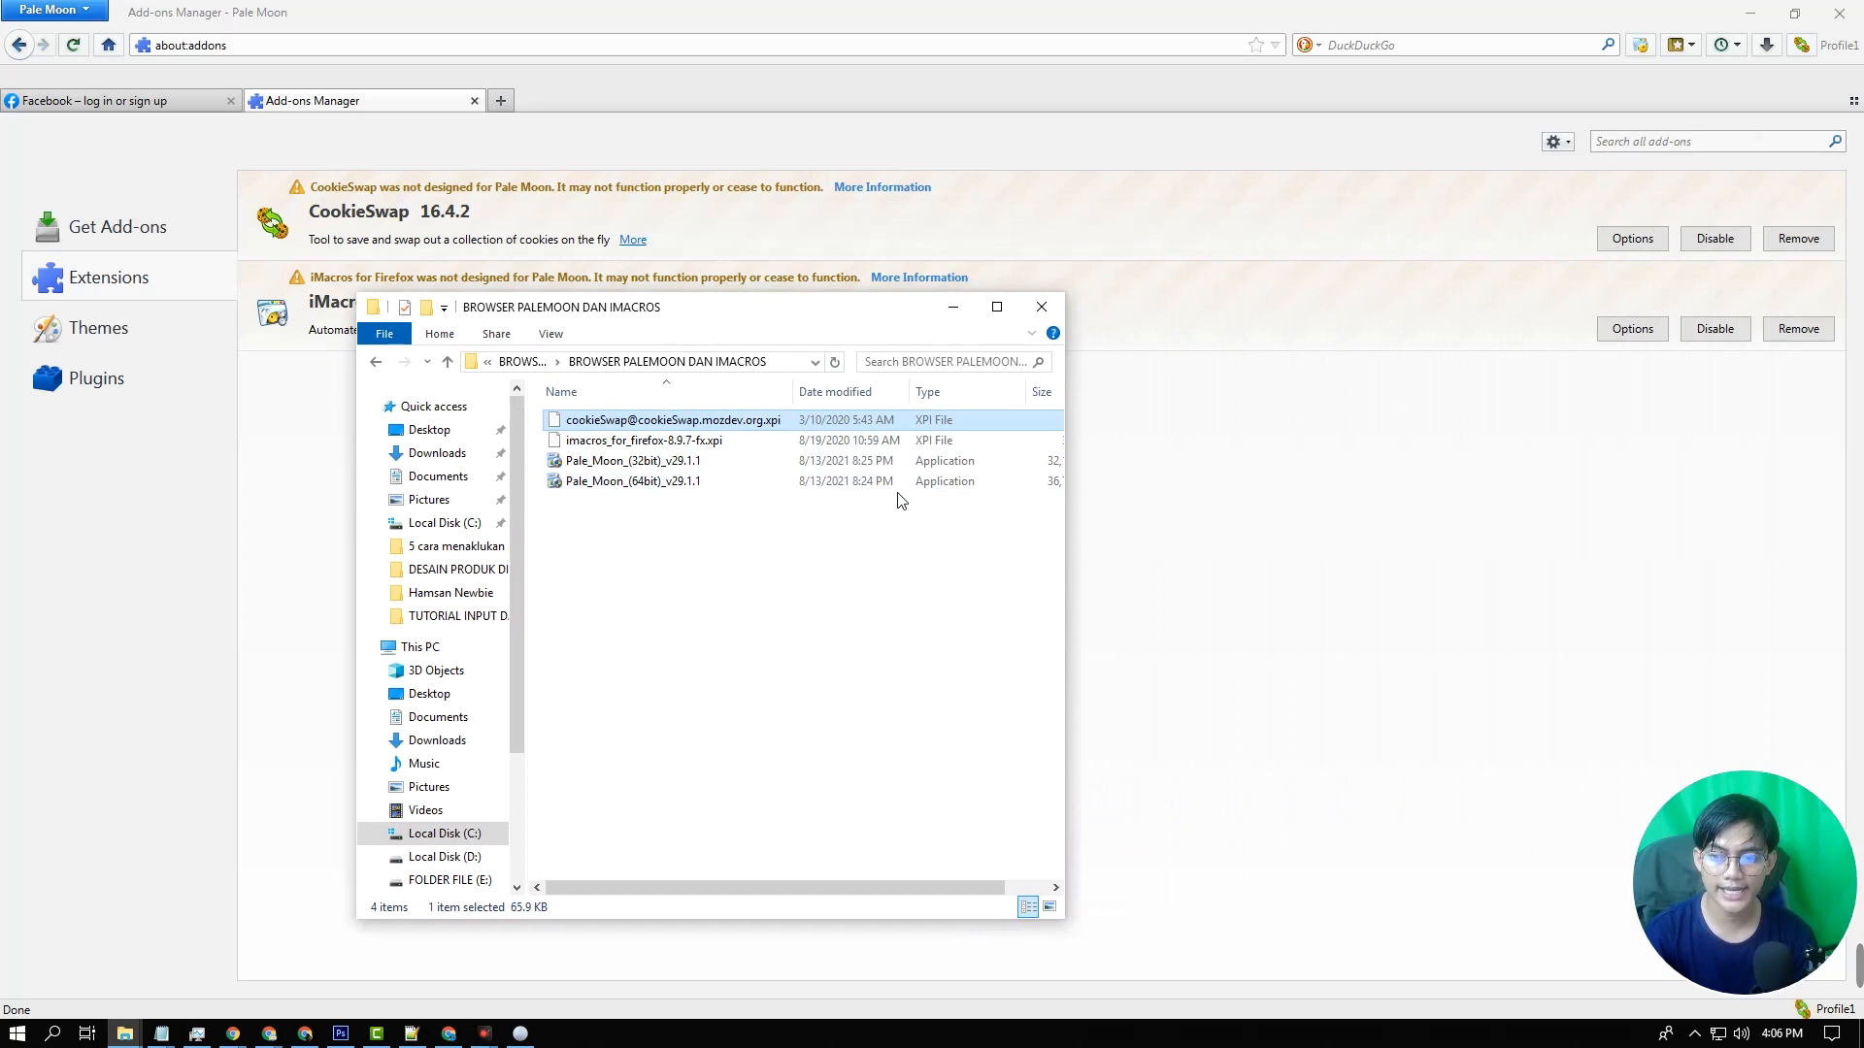
{"action": "left_click", "coordinate": [438, 477]}
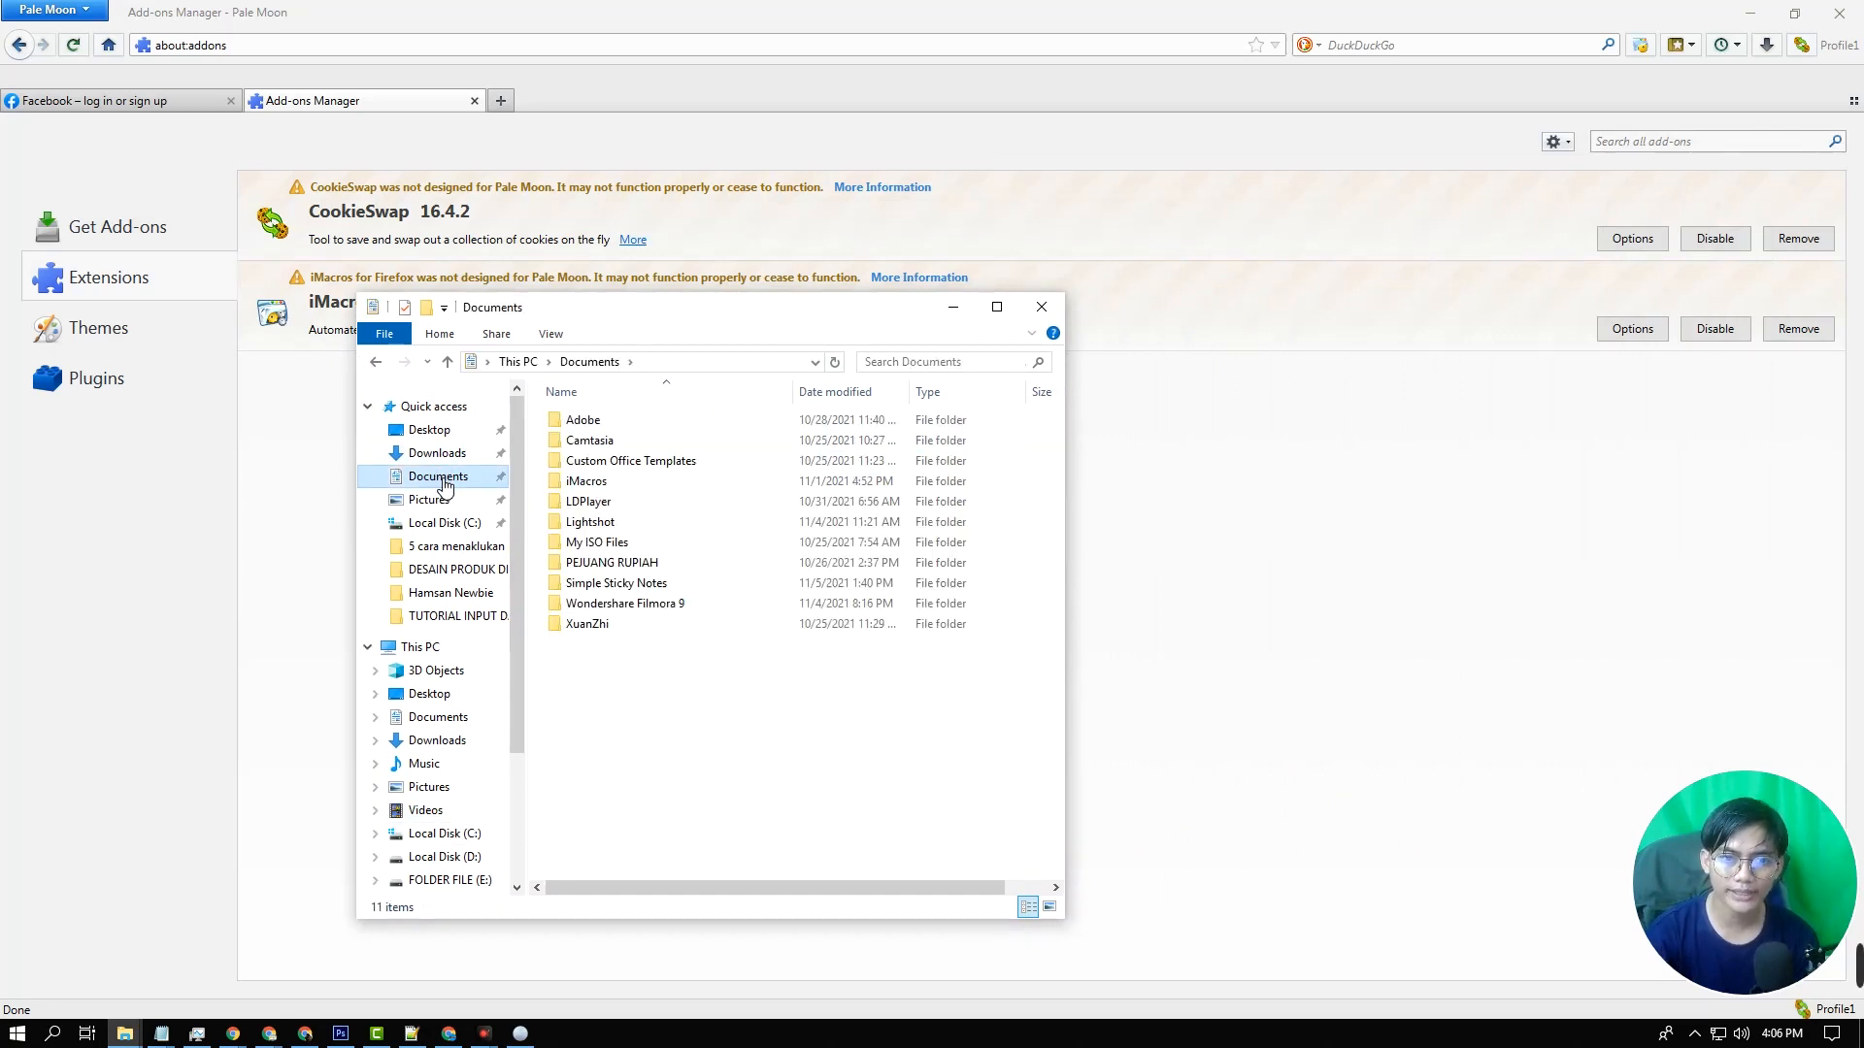
{"action": "double_click", "coordinate": [604, 482]}
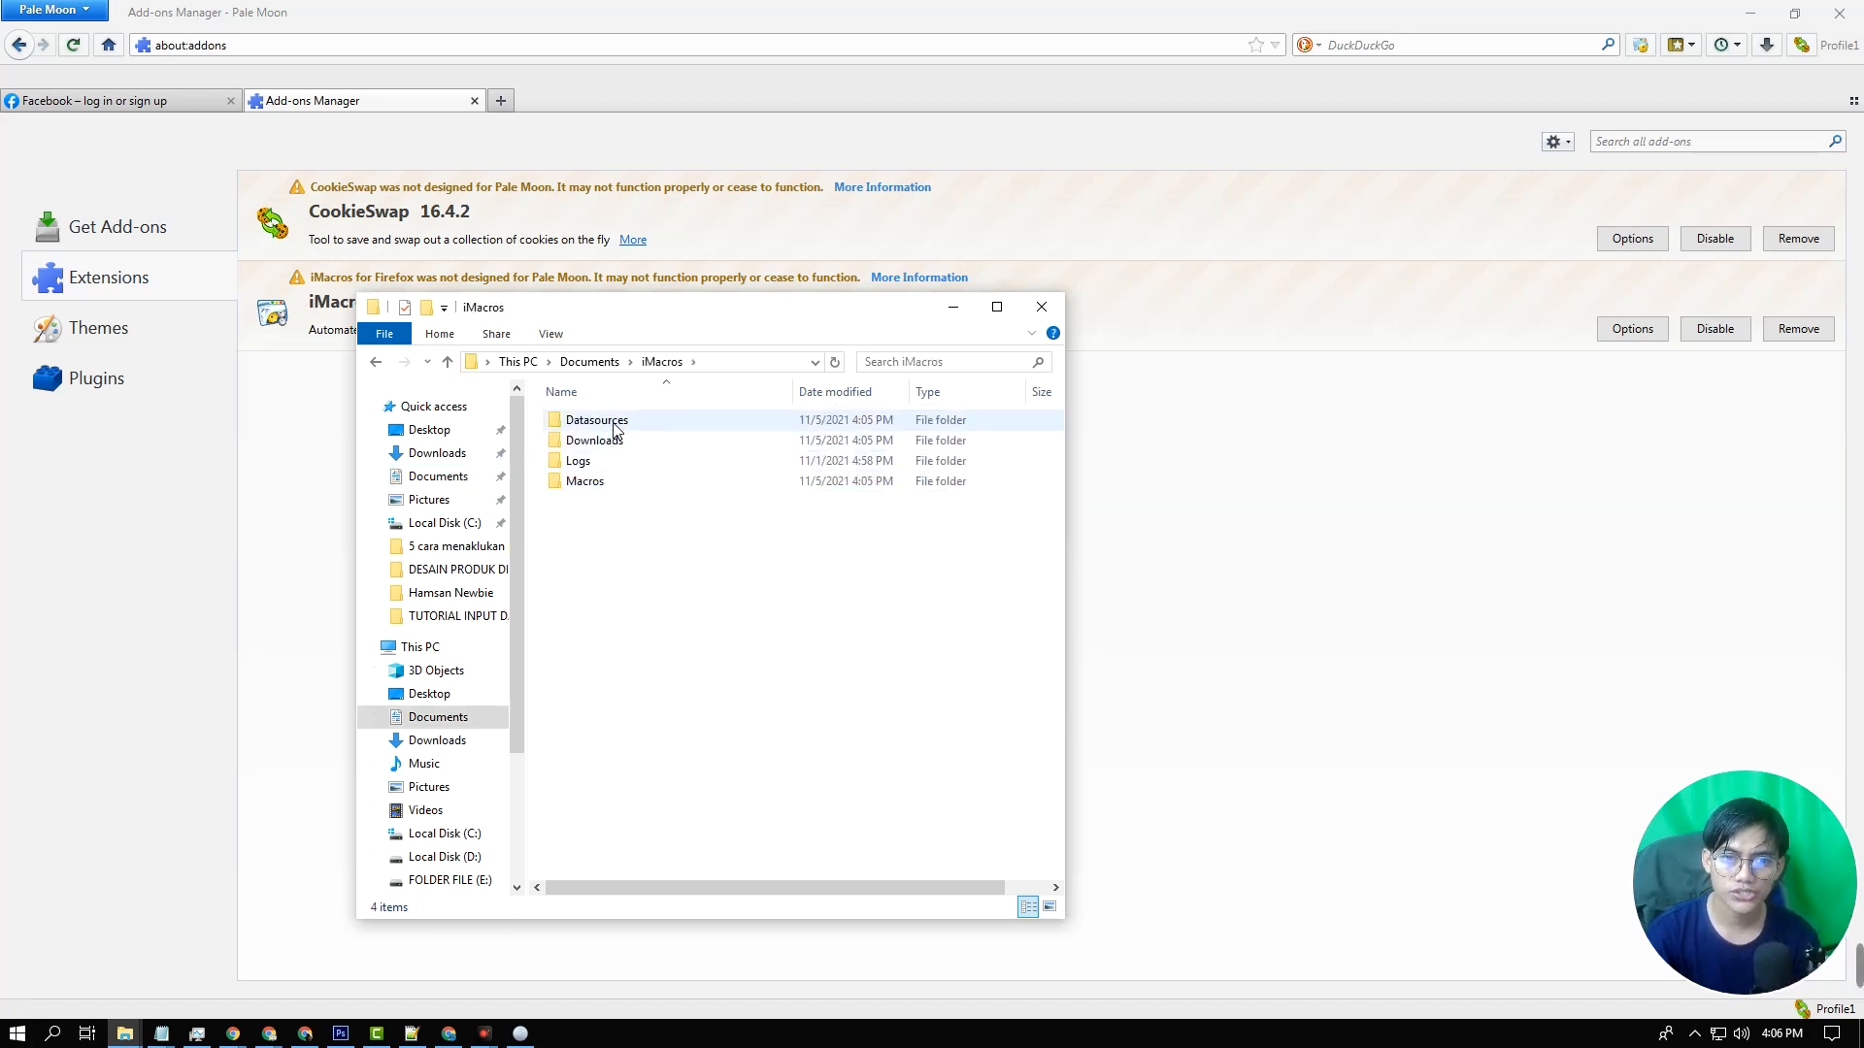
Delete the Logs folder from the iMacros folder and return to Documents
{"action": "left_click", "coordinate": [594, 465]}
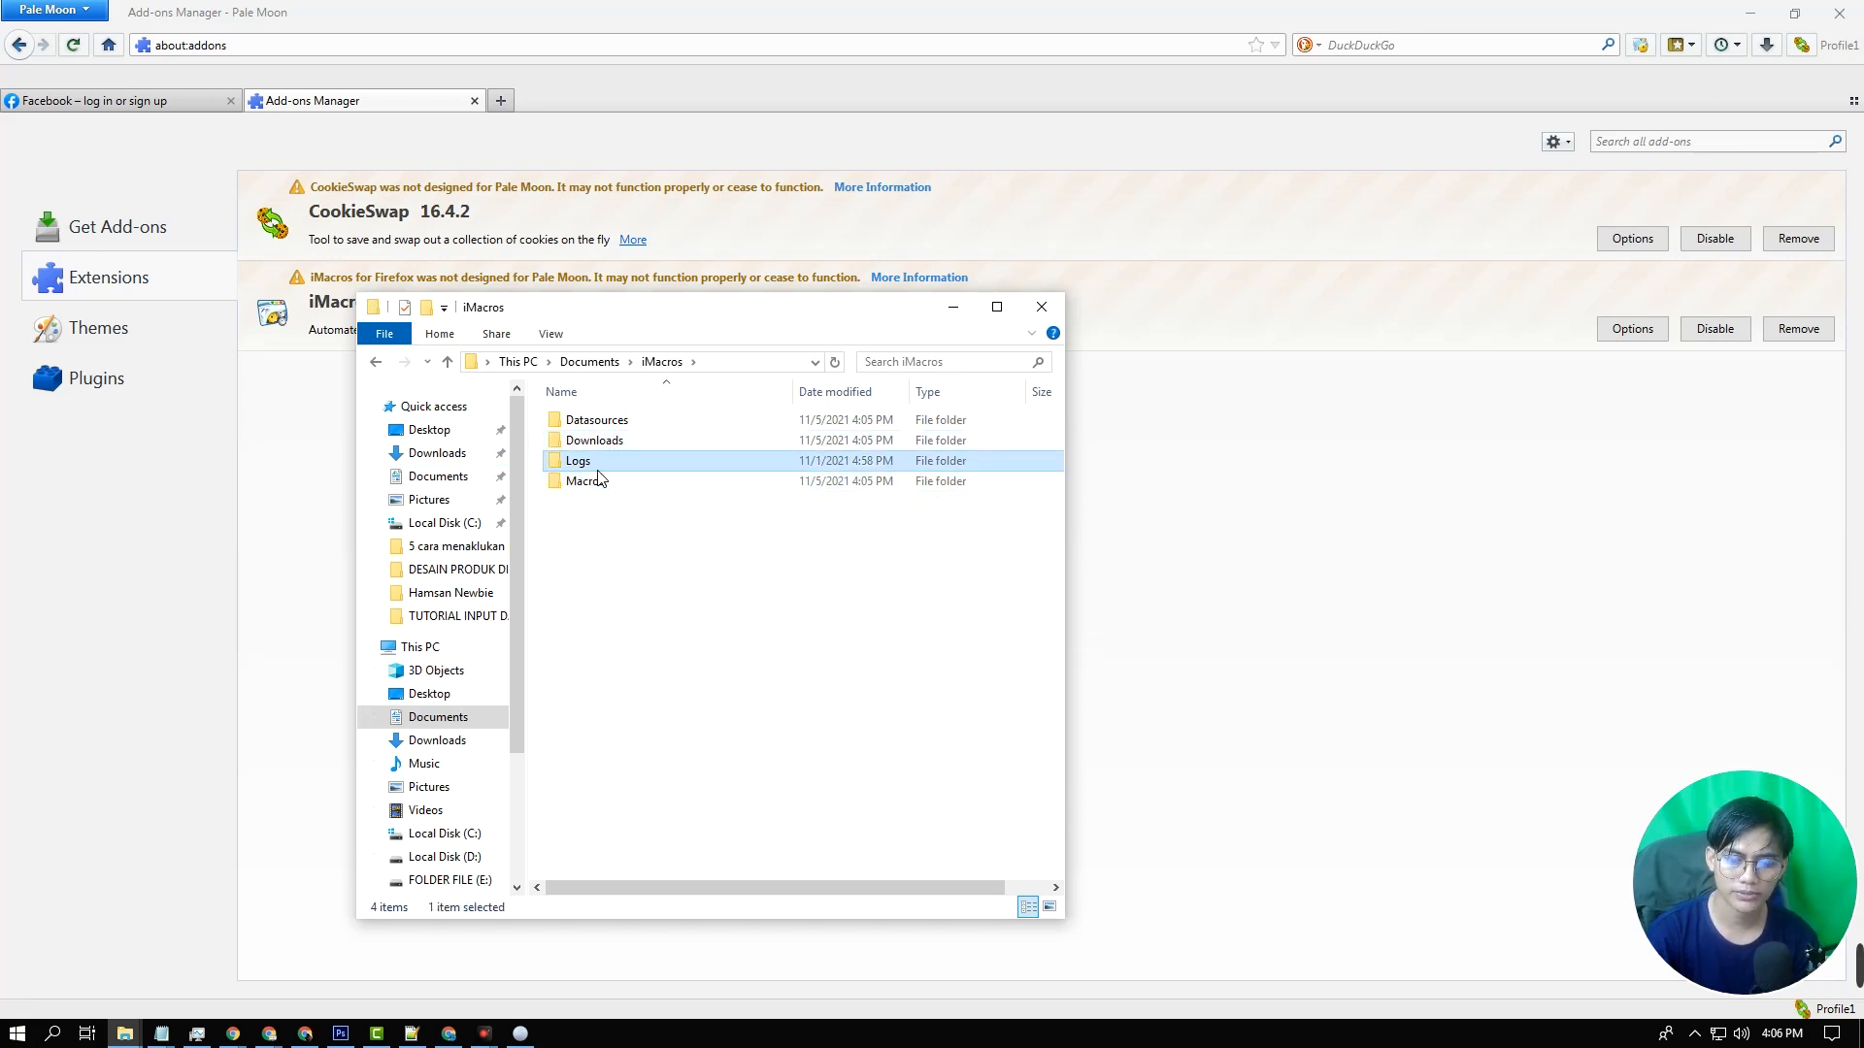
{"action": "key", "text": "Delete"}
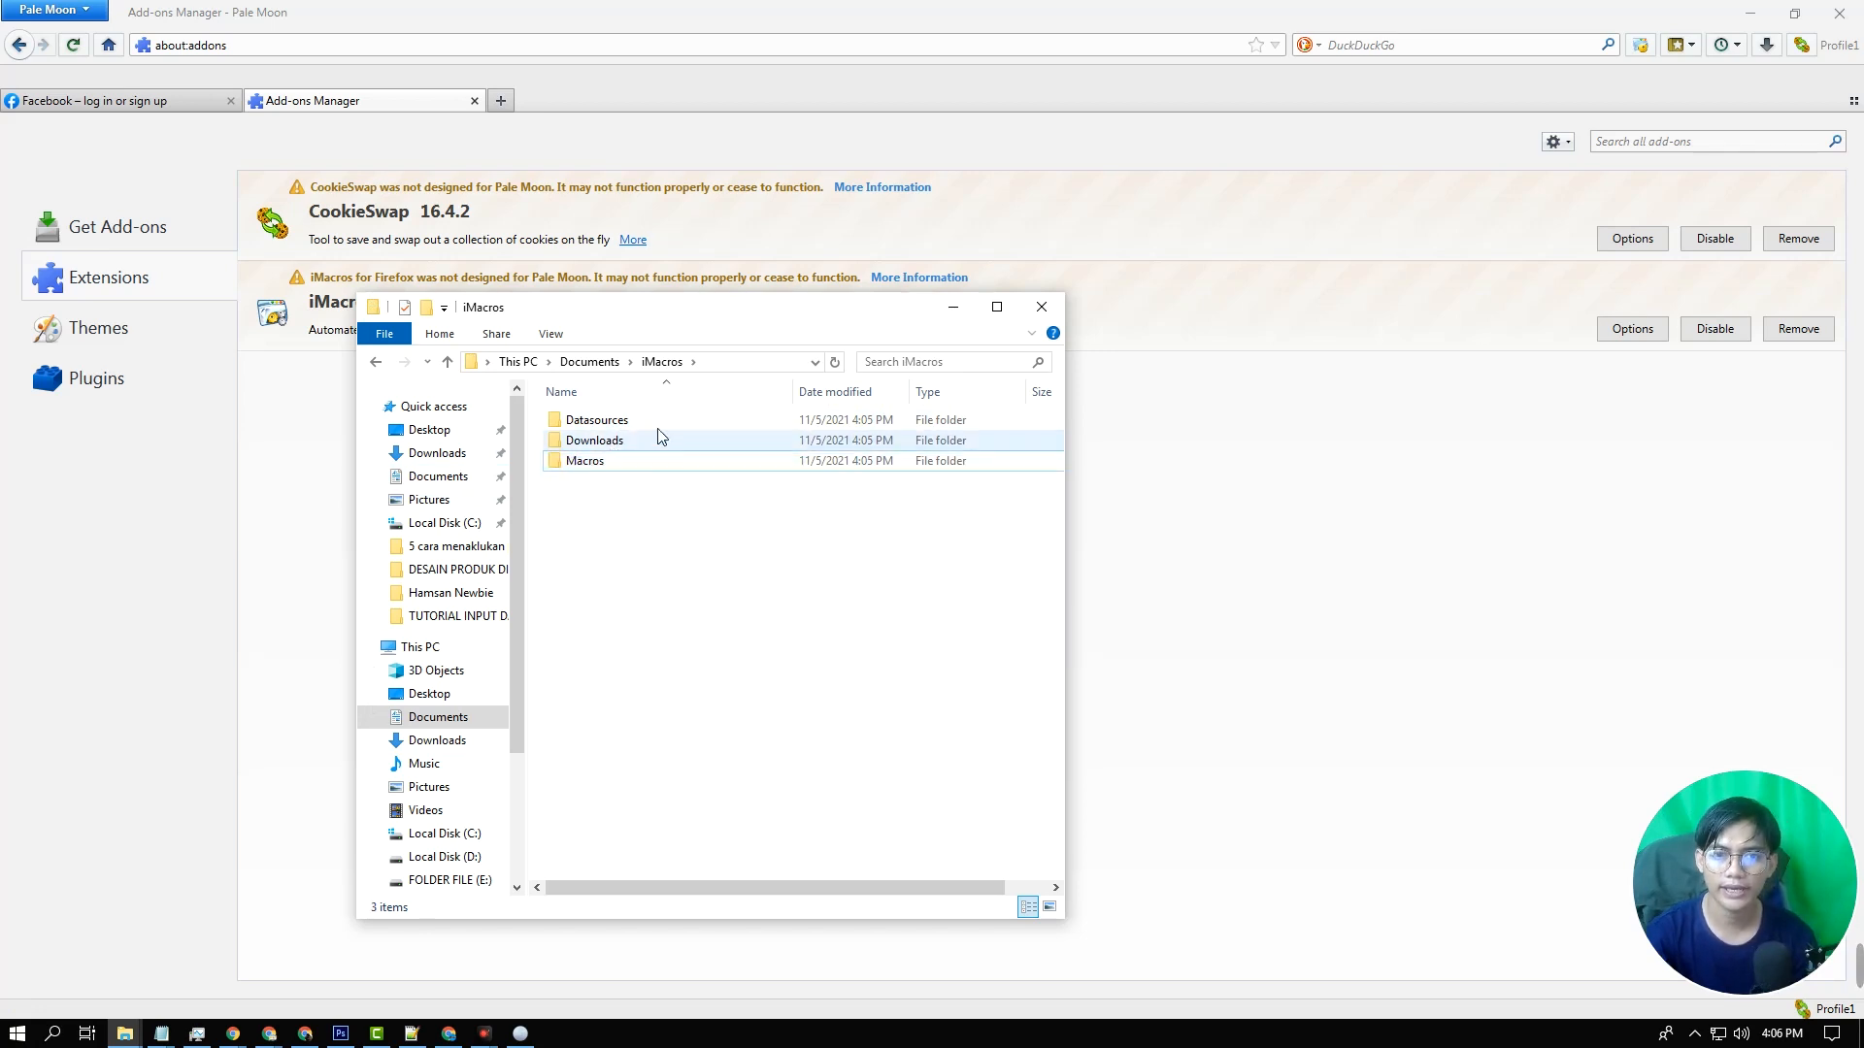
{"action": "left_click", "coordinate": [609, 462]}
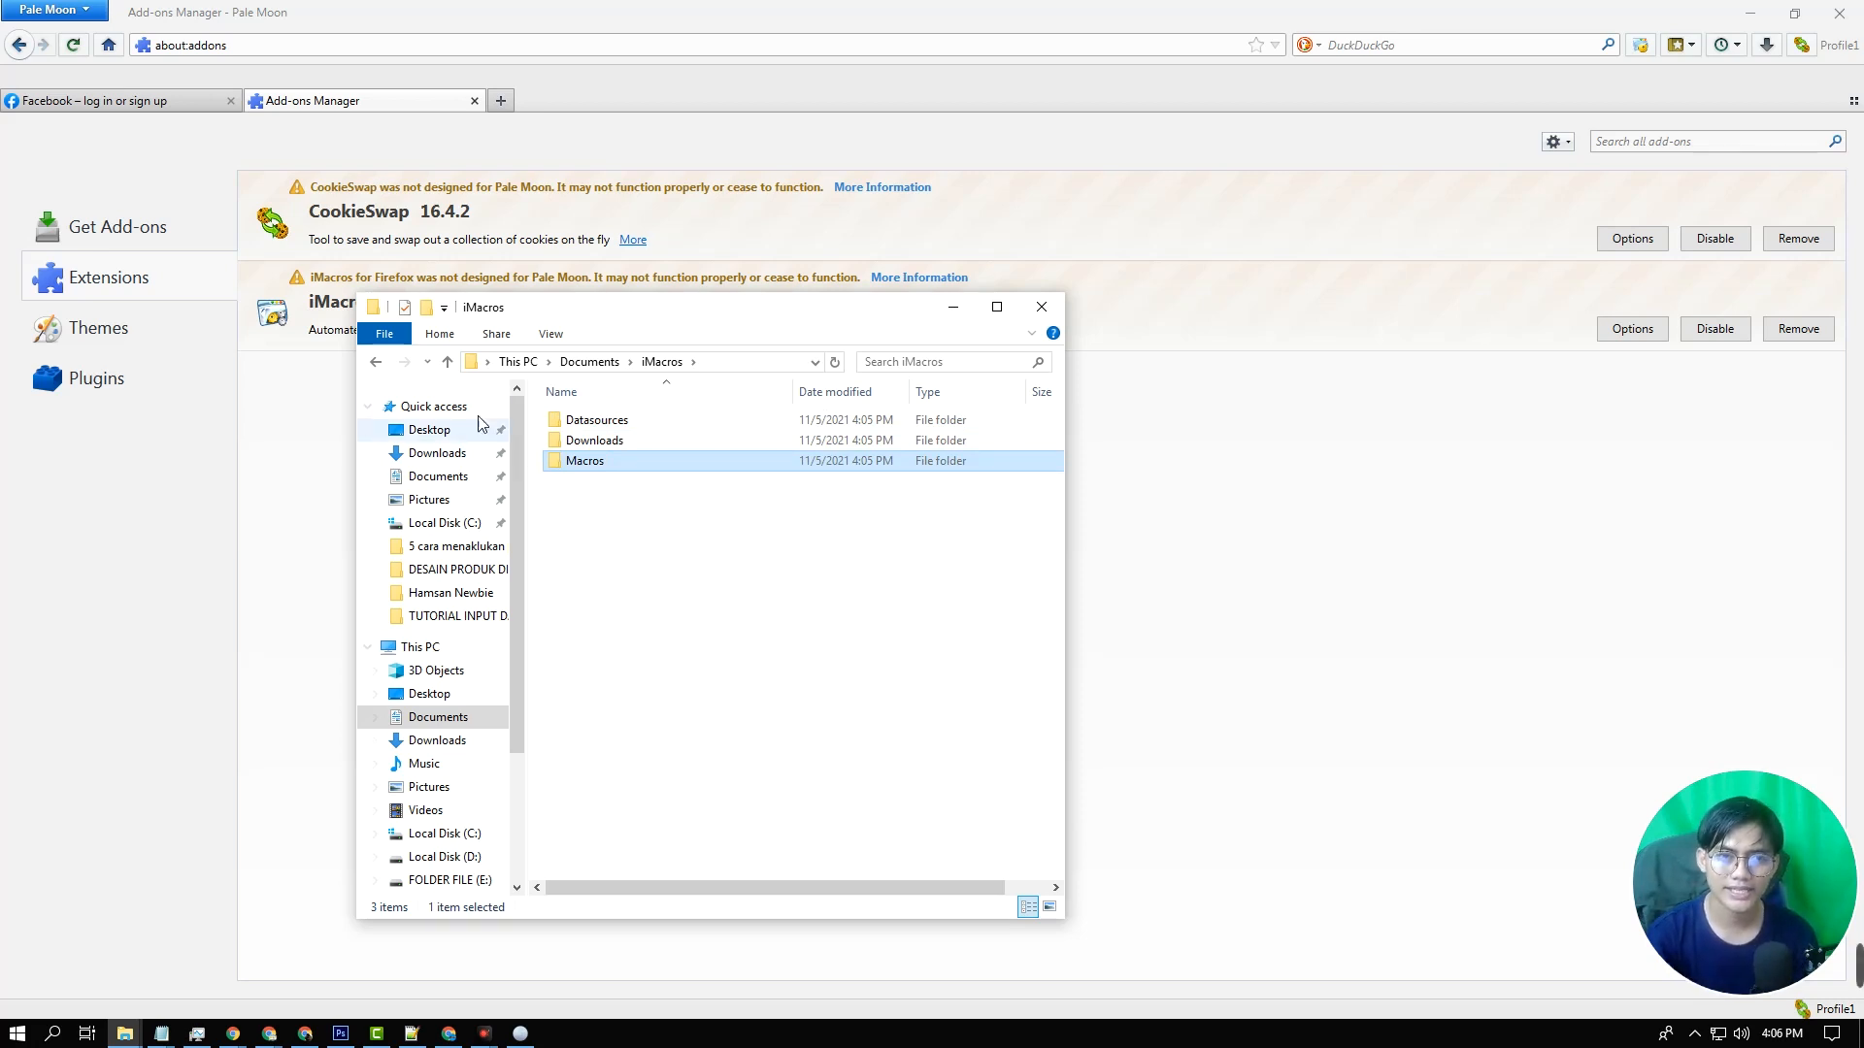
{"action": "left_click", "coordinate": [376, 361]}
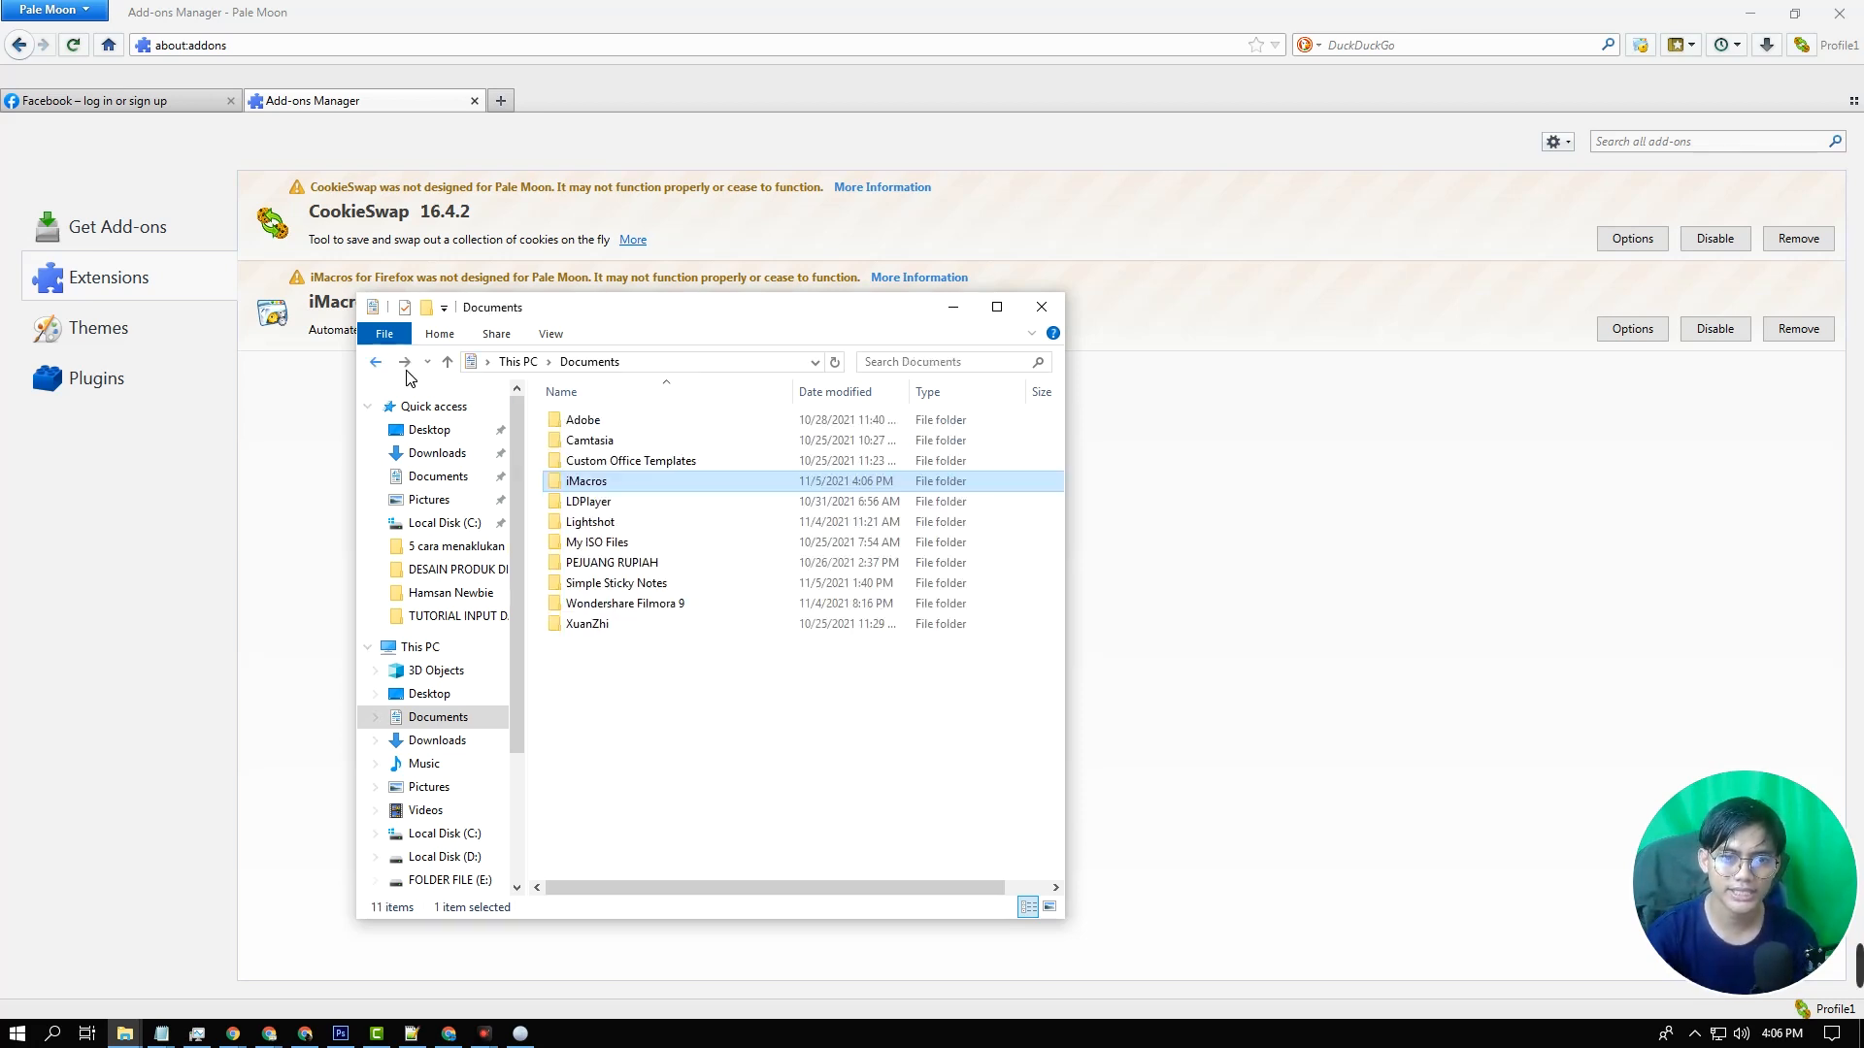
Check the subfolders inside the iMacros folder, return to Documents and delete the iMacros folder
{"action": "double_click", "coordinate": [586, 482]}
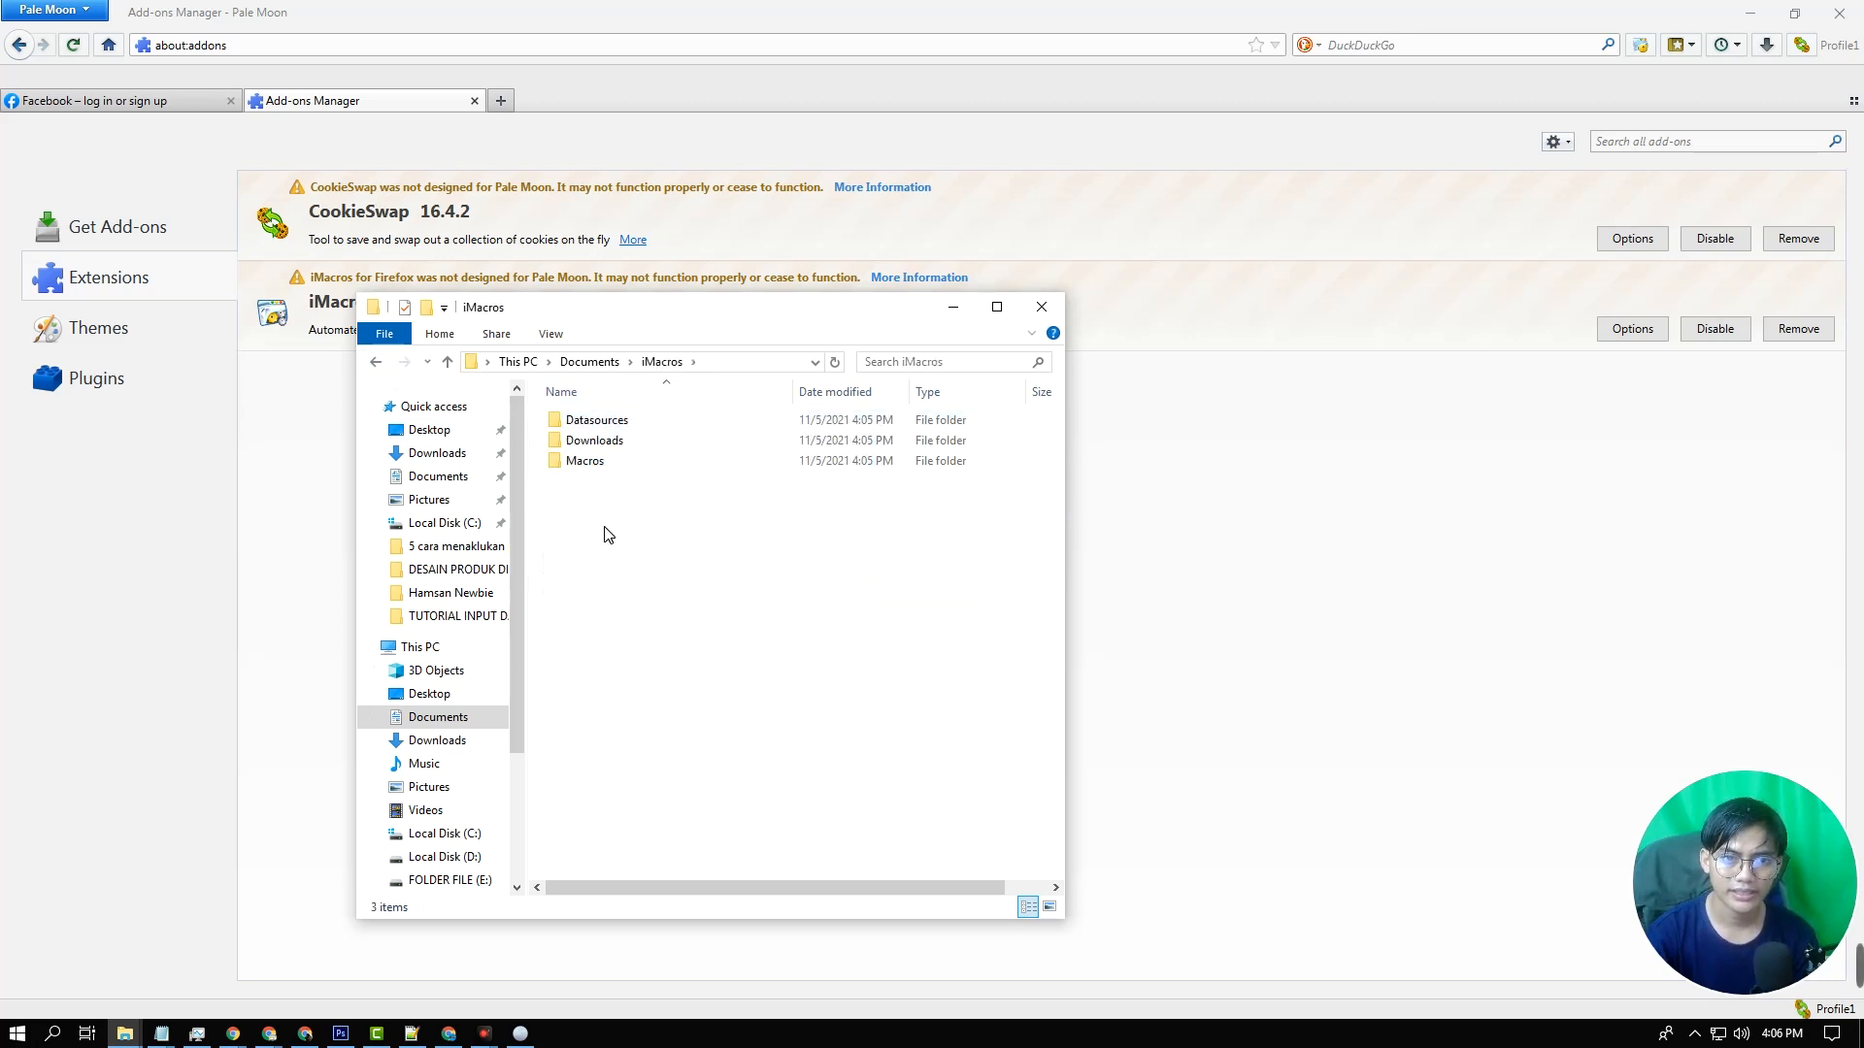
{"action": "left_click_drag", "start_coordinate": [603, 533], "coordinate": [616, 411]}
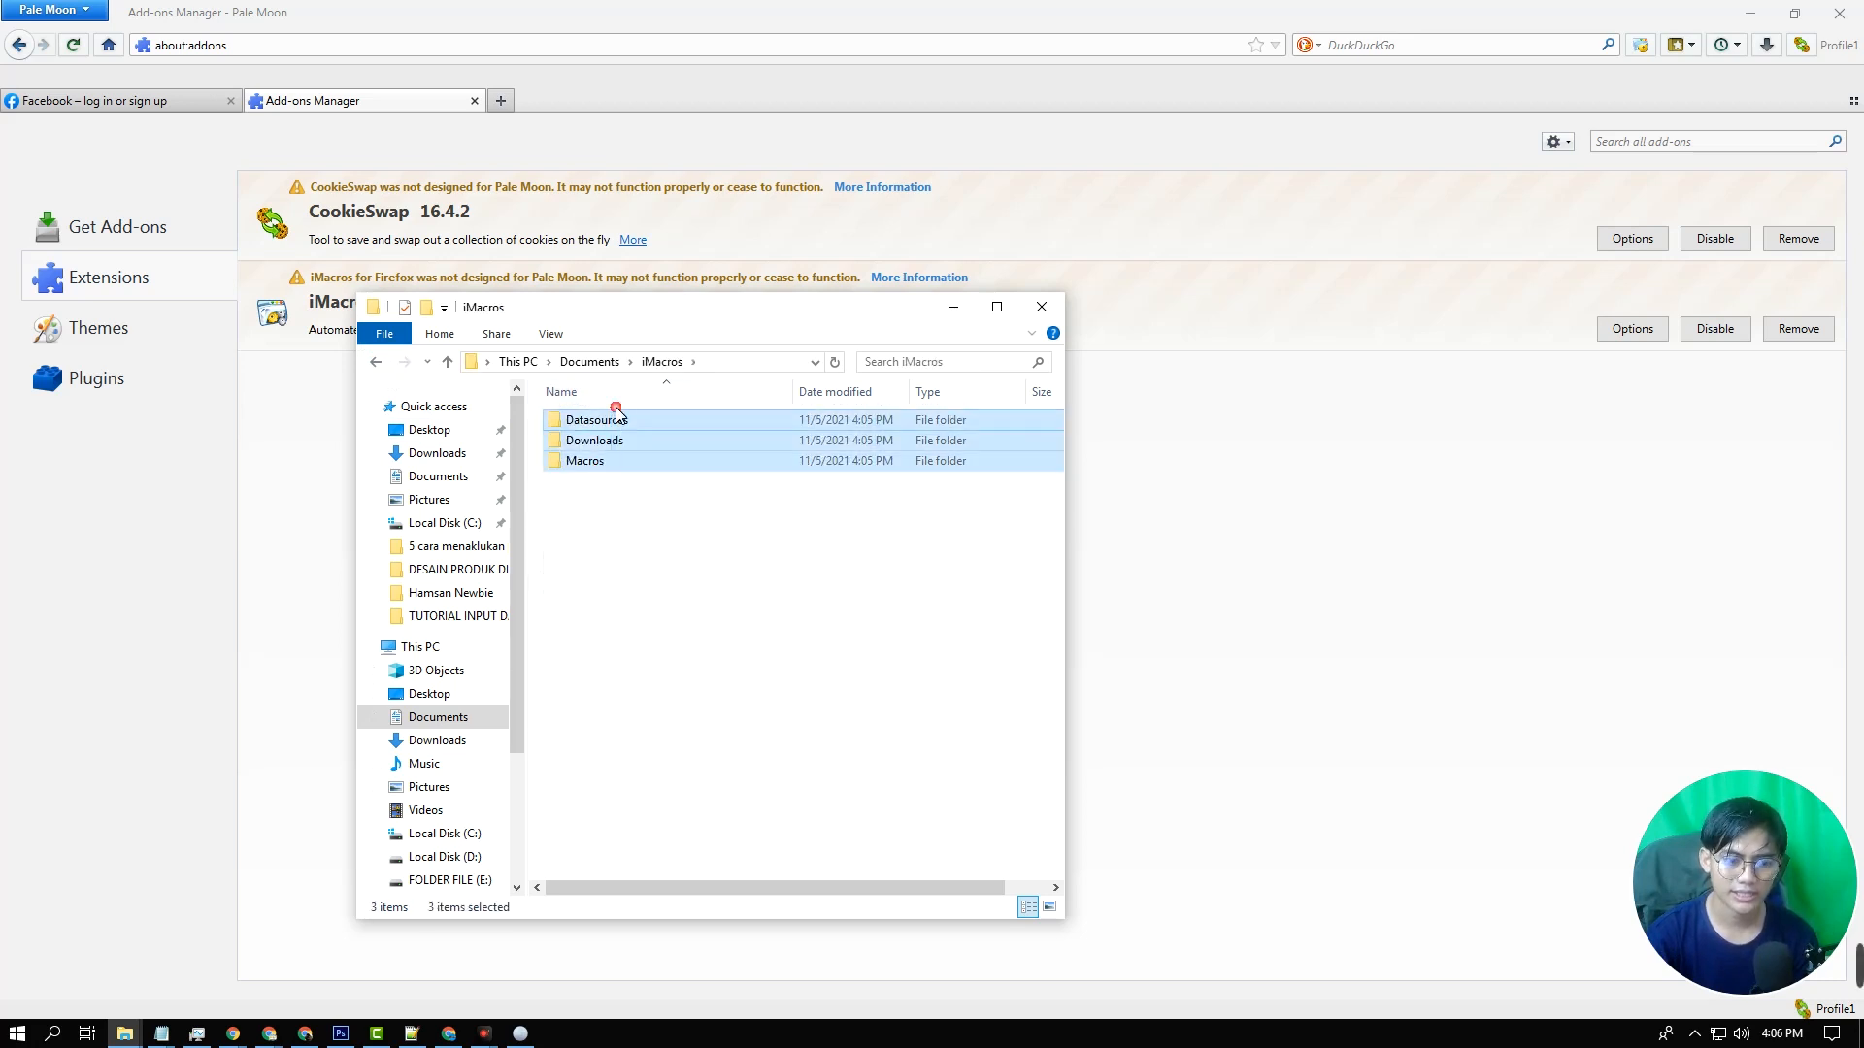
{"action": "left_click", "coordinate": [375, 361]}
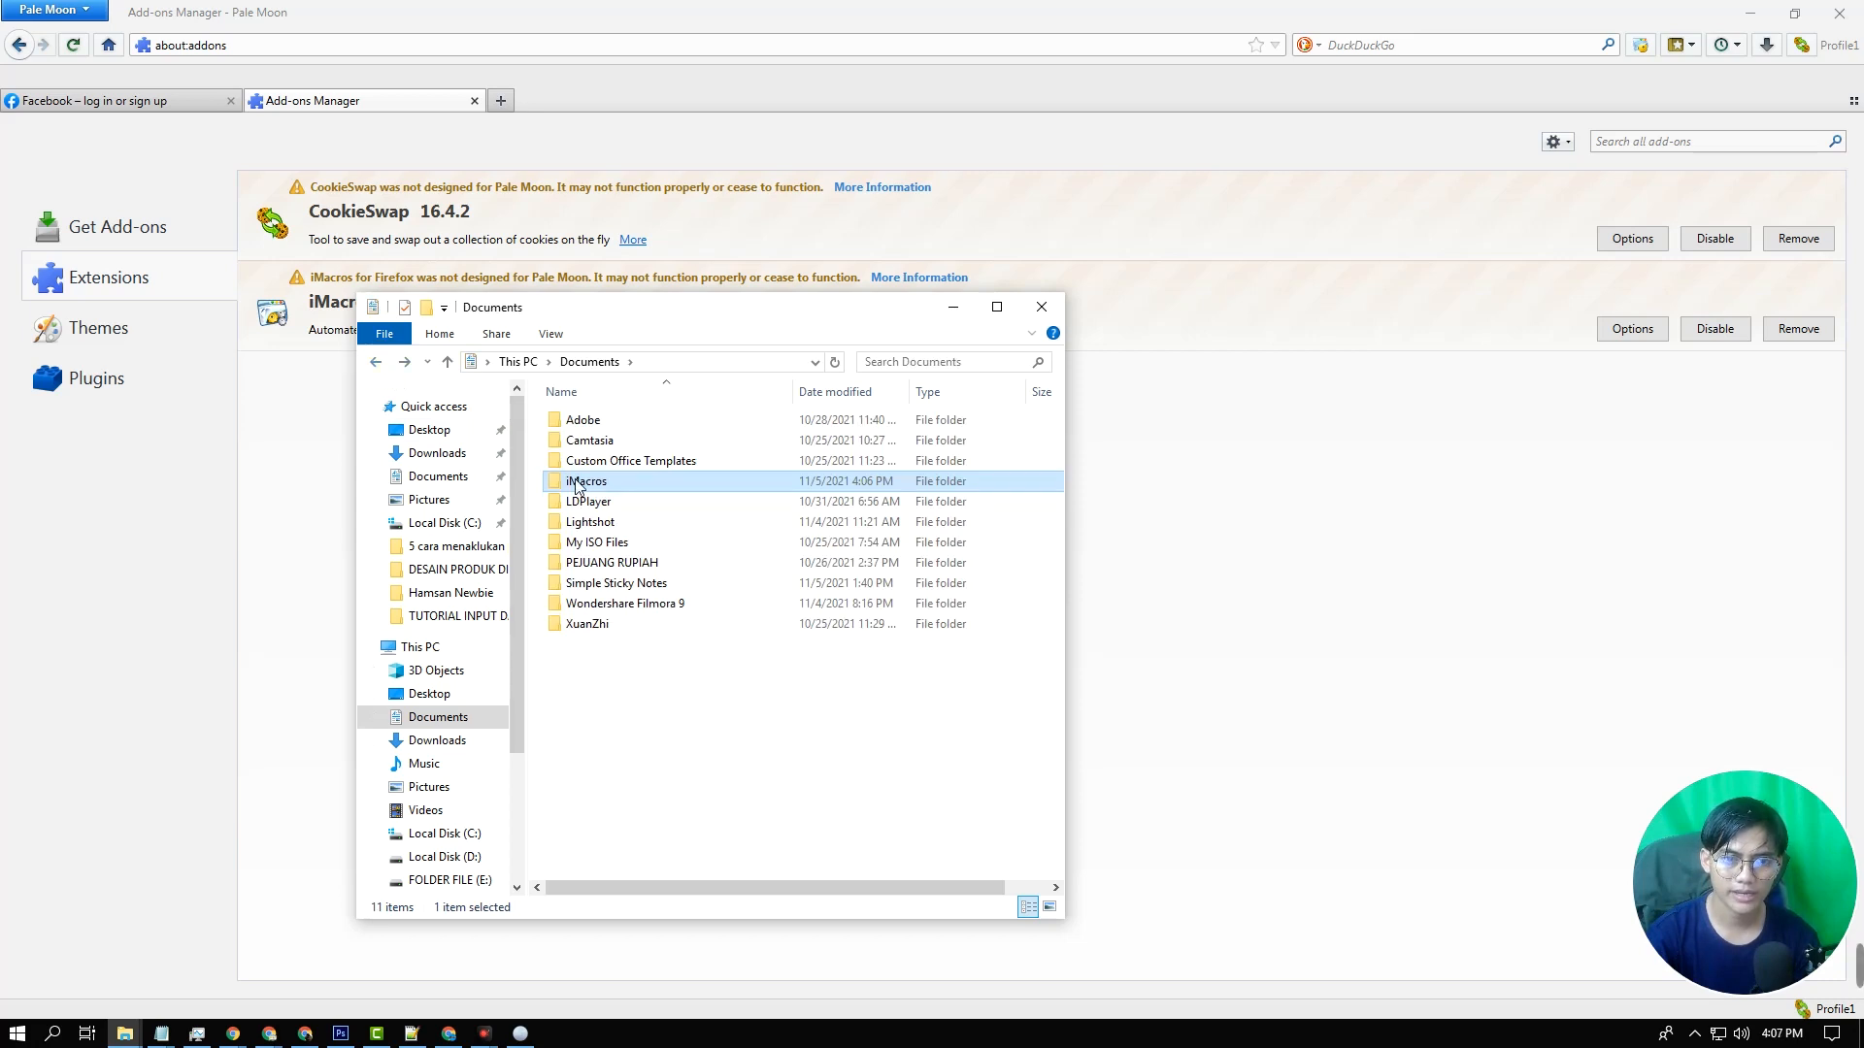
{"action": "right_click", "coordinate": [574, 479]}
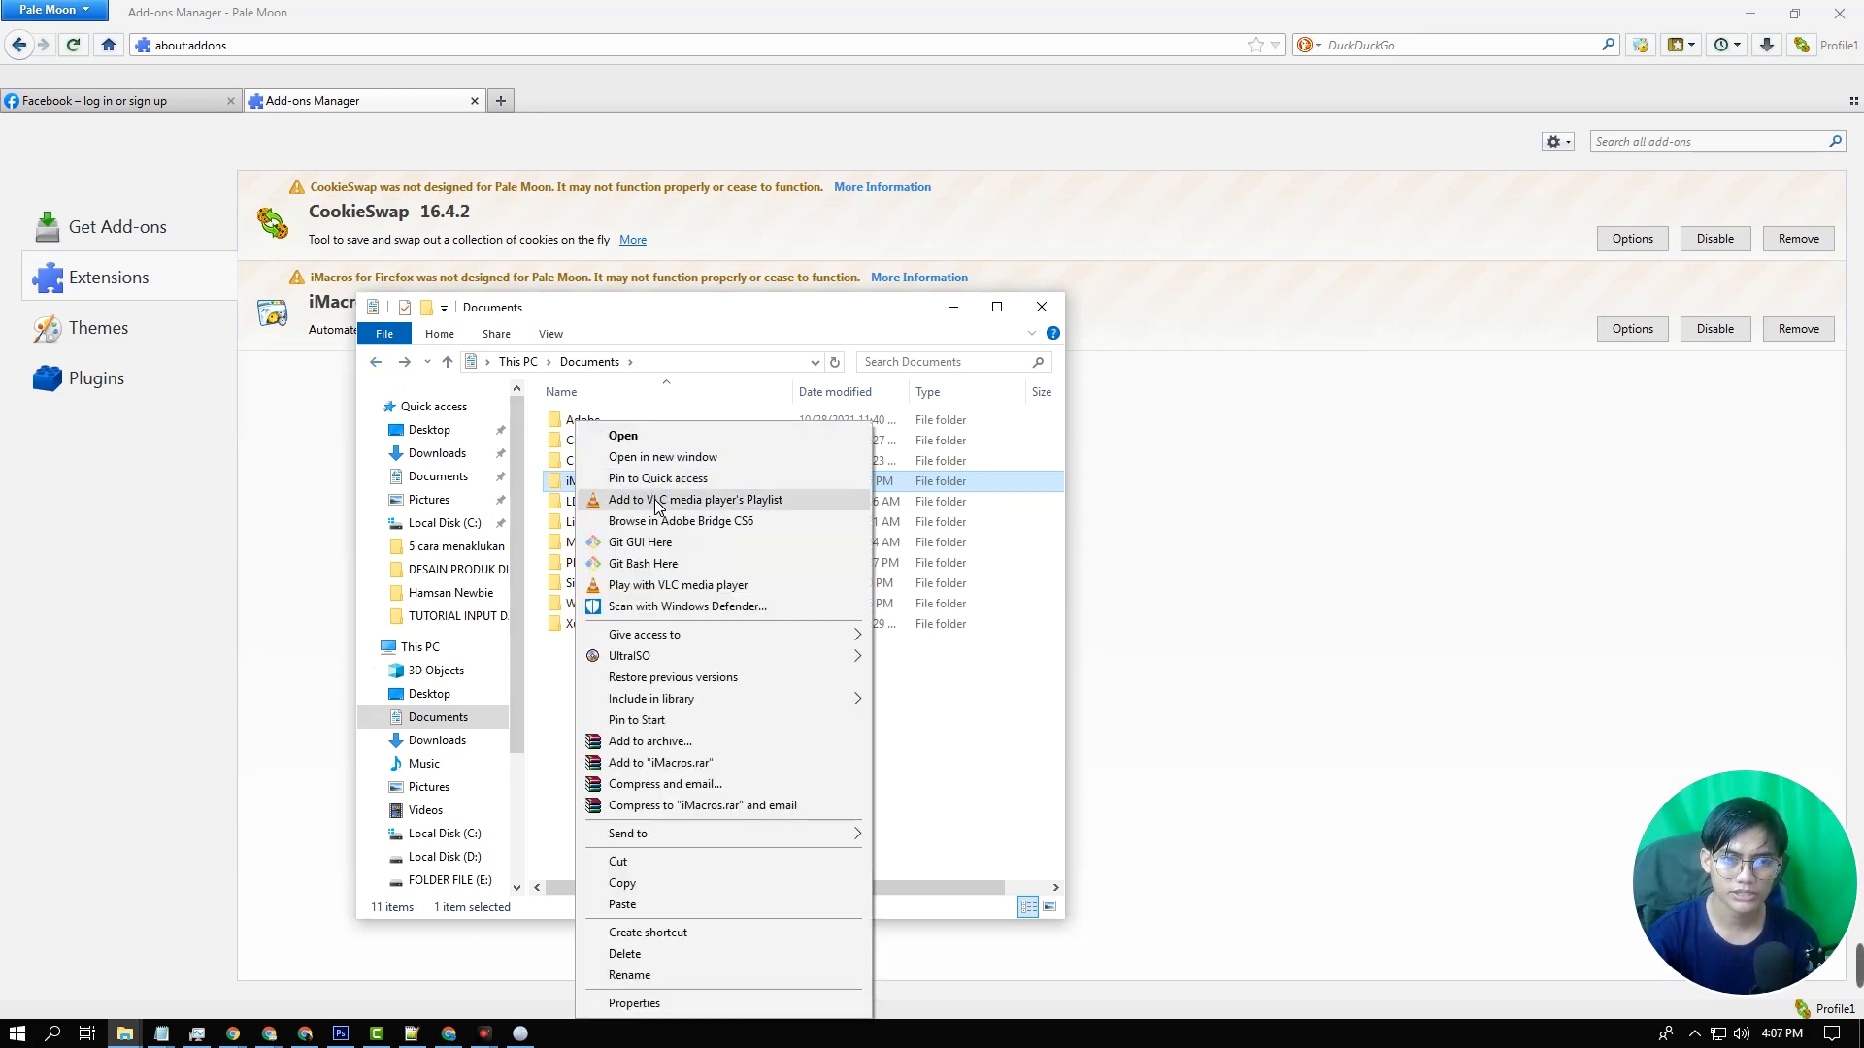
{"action": "left_click", "coordinate": [644, 955]}
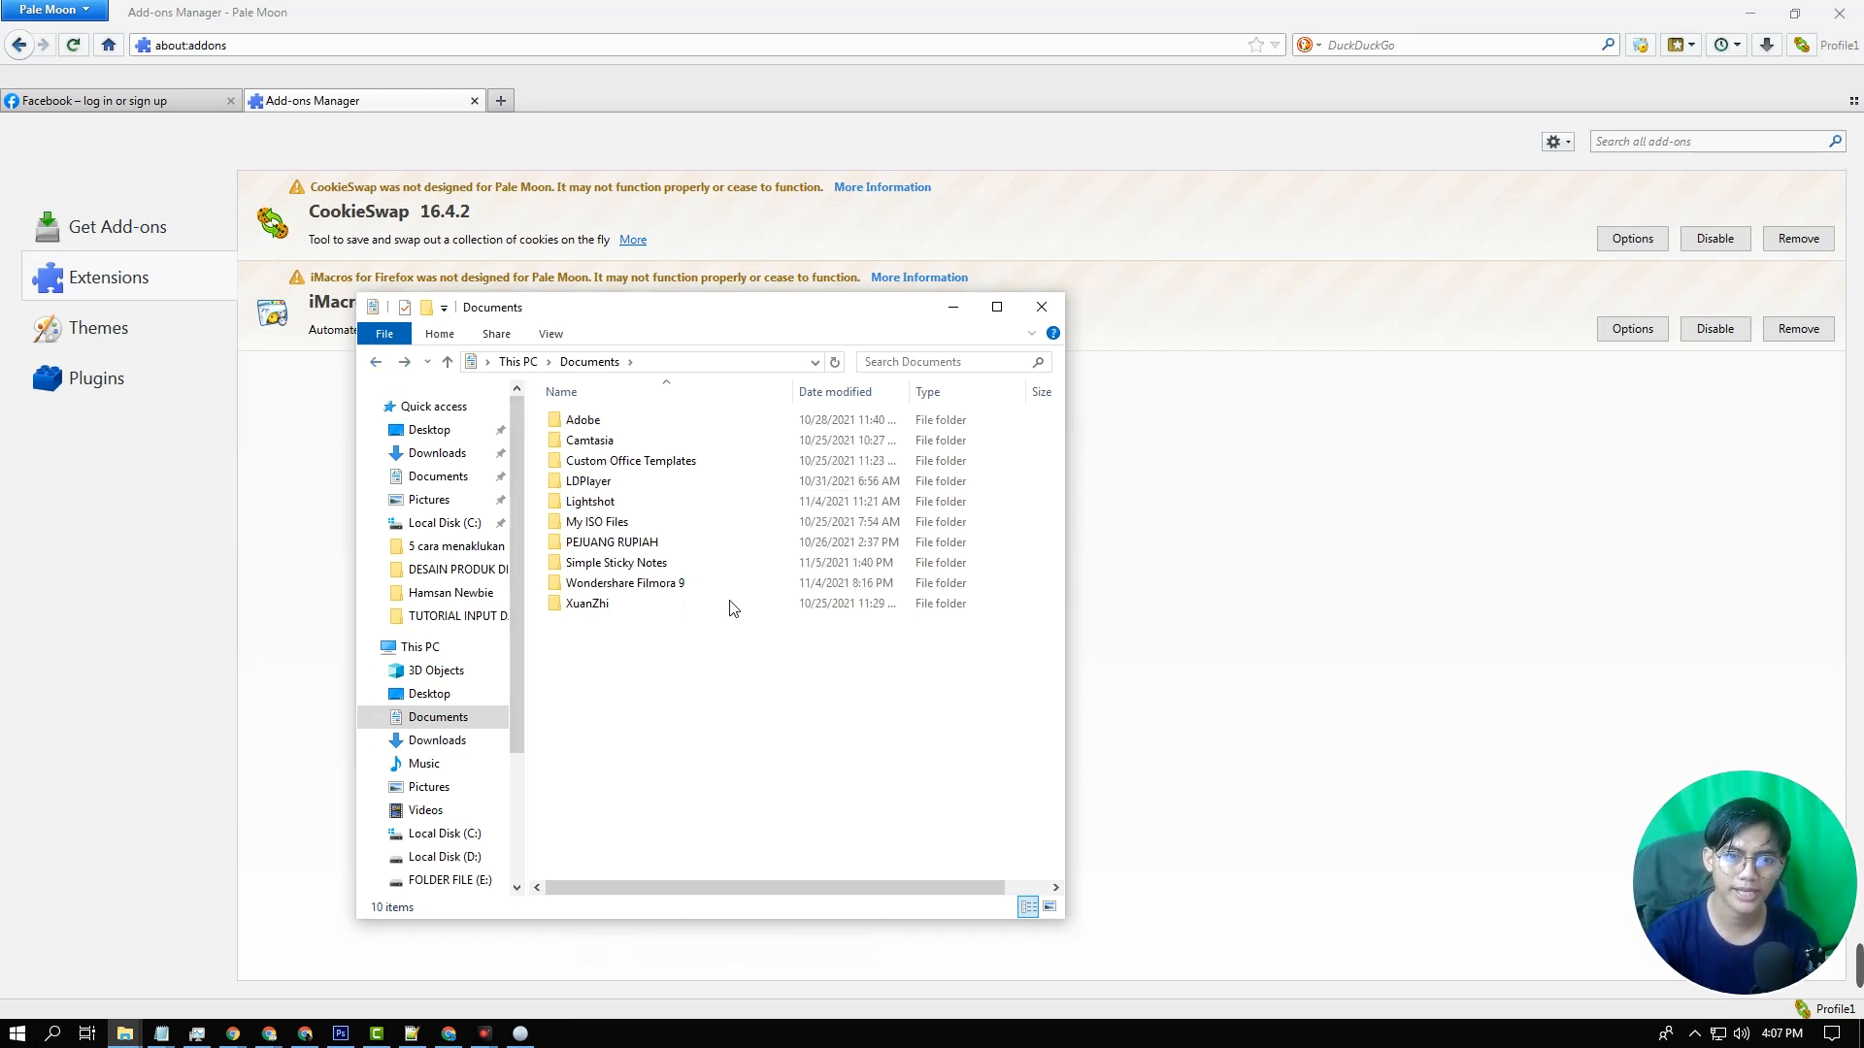
Create a new folder named iMacros in Documents
{"action": "left_click", "coordinate": [432, 319]}
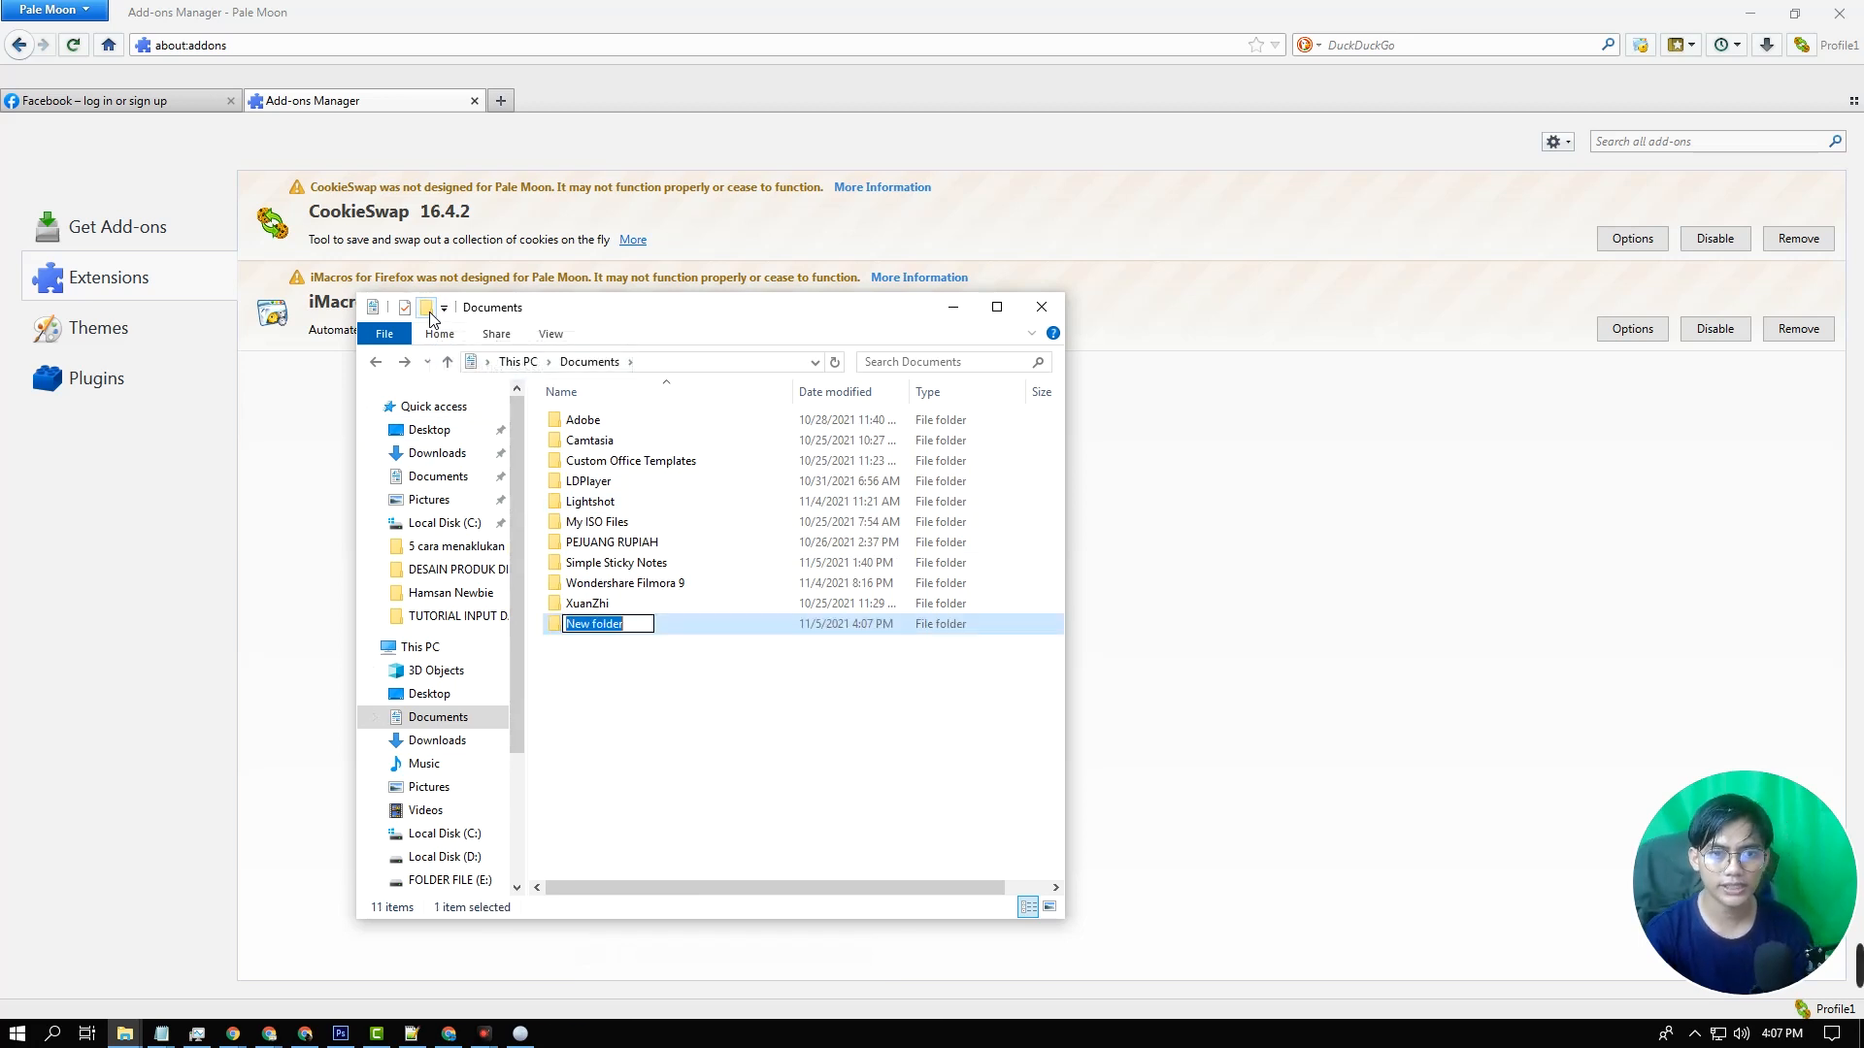
{"action": "type", "text": "iMacros"}
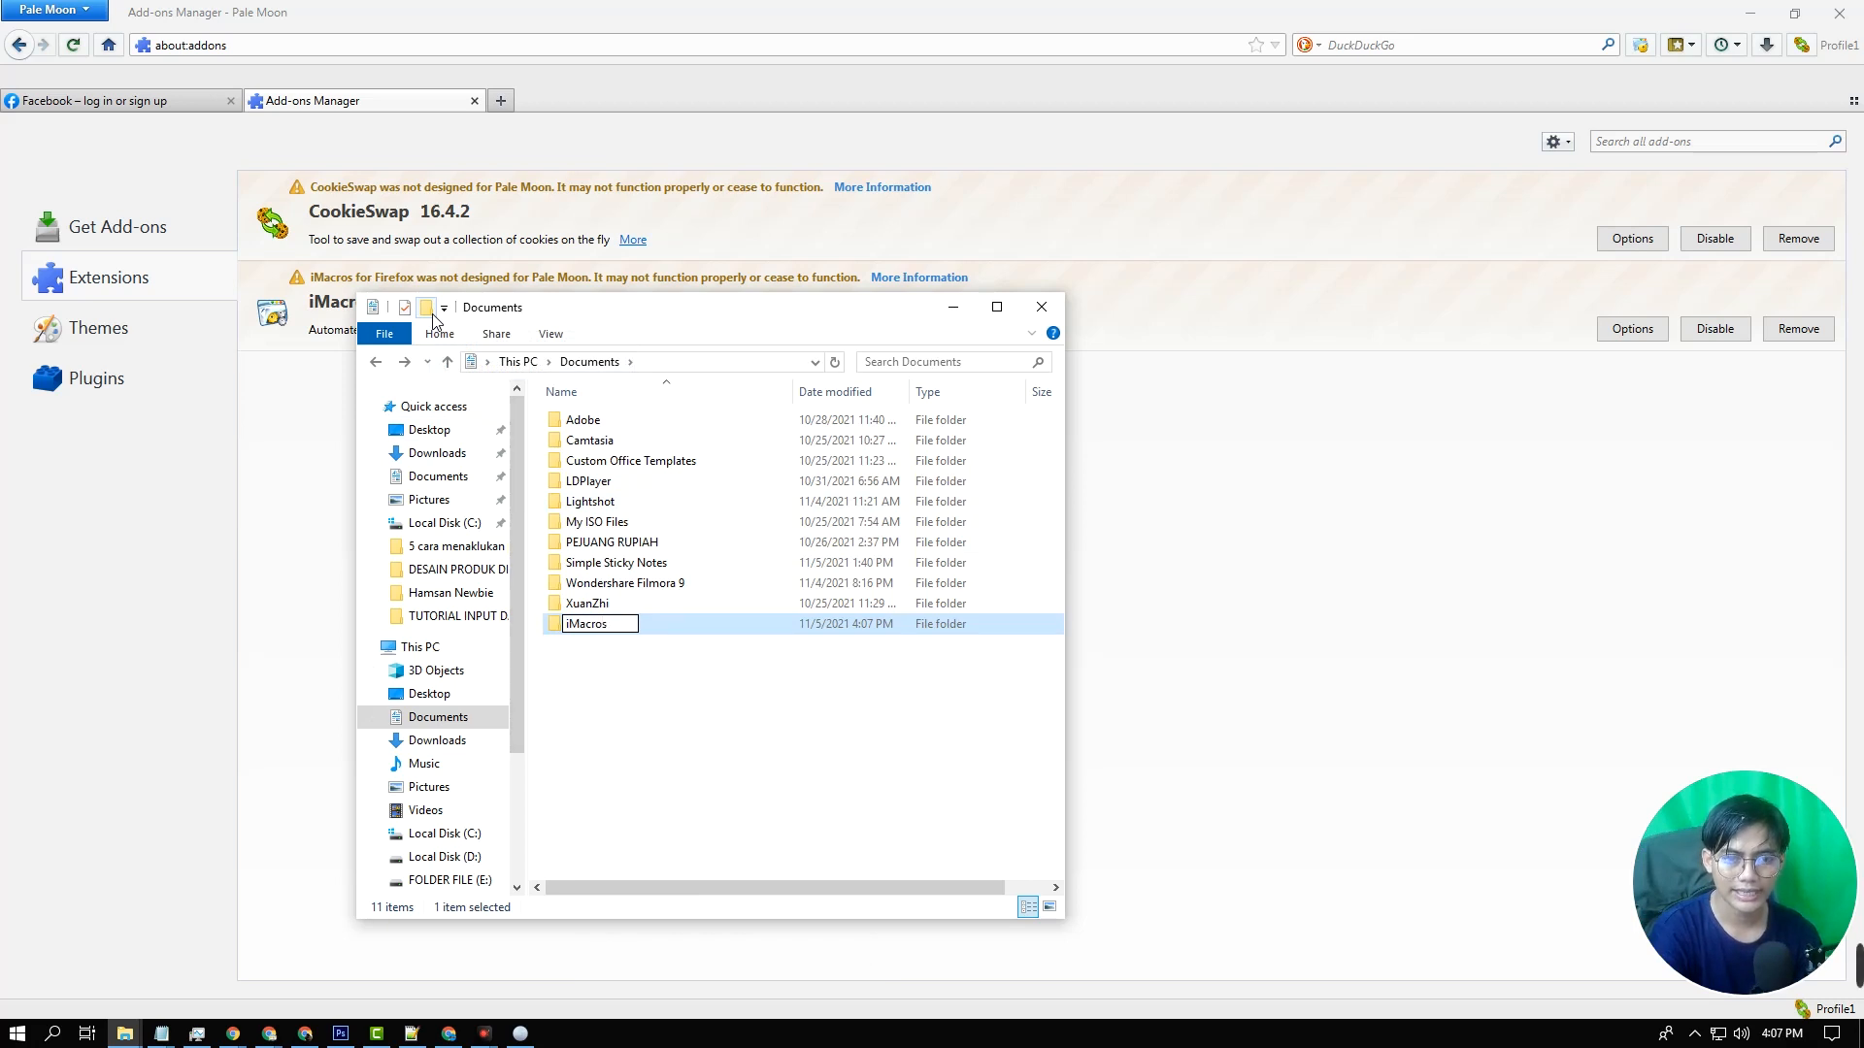
{"action": "key", "text": "Return"}
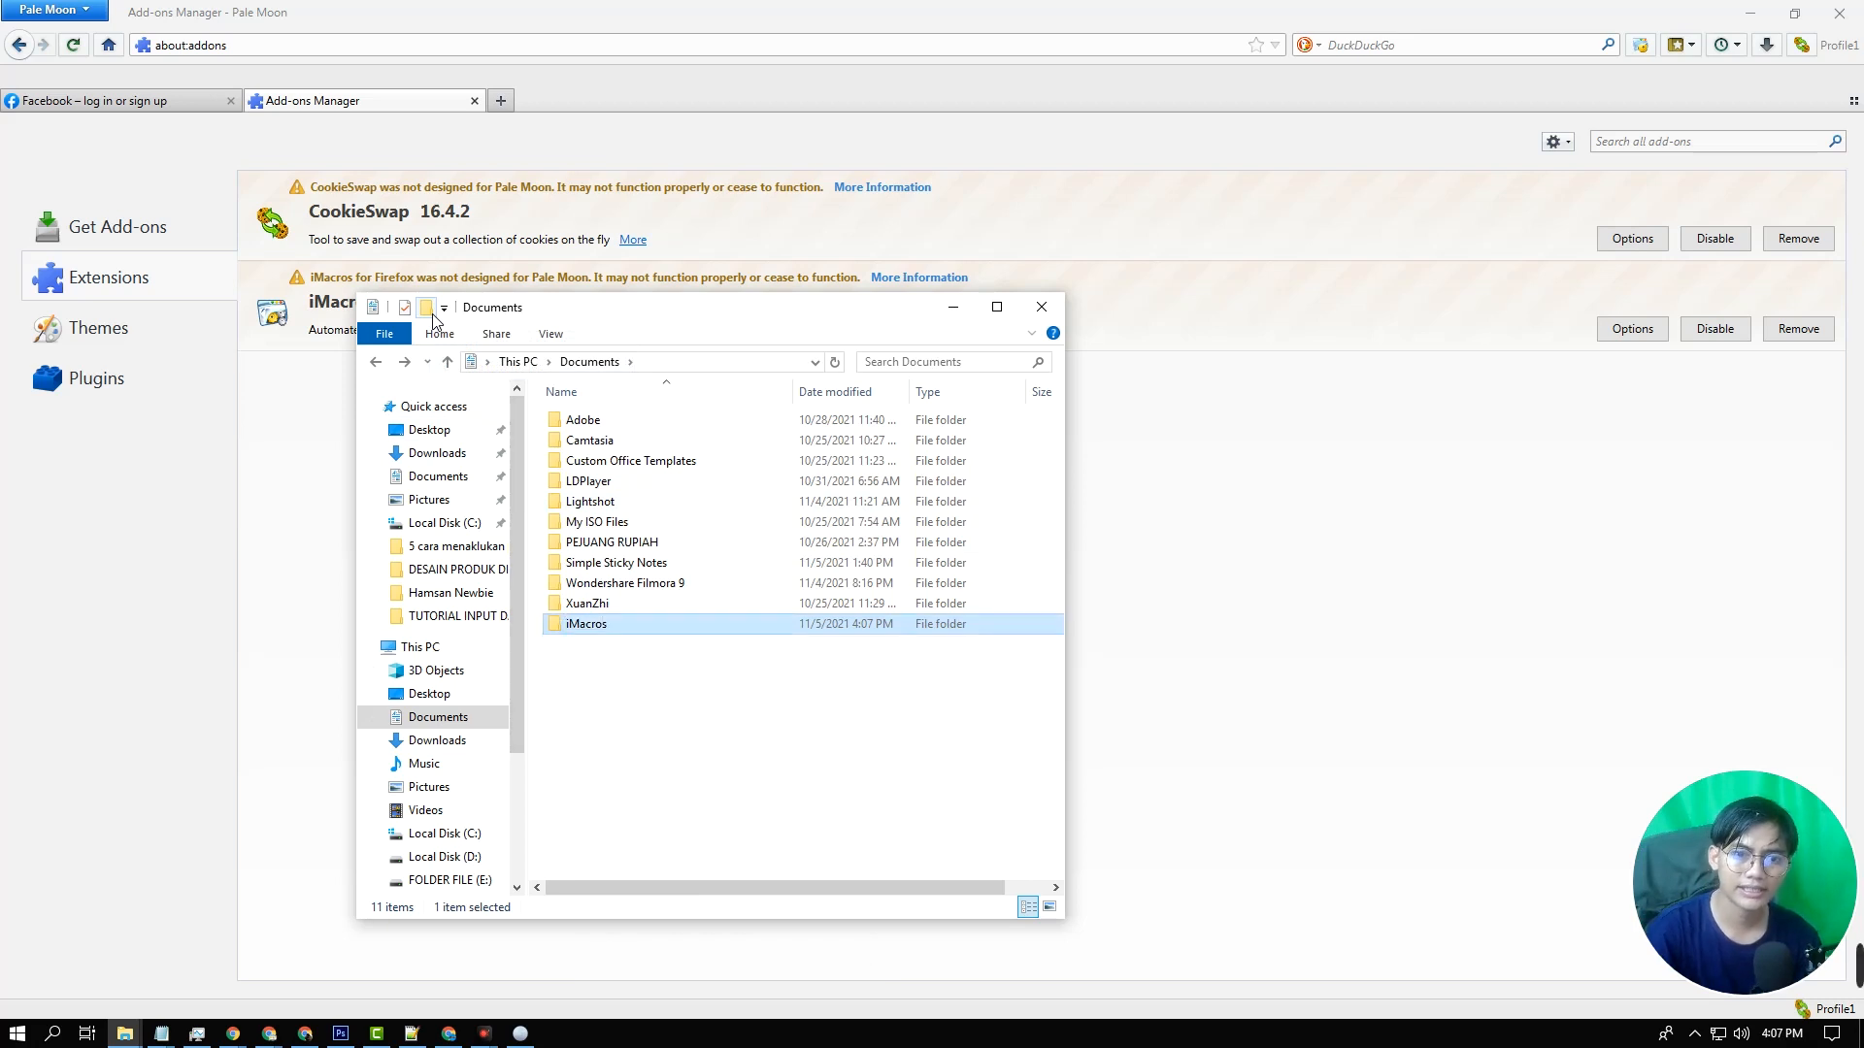
Create three subfolders named Datasources, Downloads and Macros inside the new iMacros folder
{"action": "double_click", "coordinate": [601, 626]}
{"action": "left_click", "coordinate": [427, 308]}
{"action": "type", "text": "Datasources"}
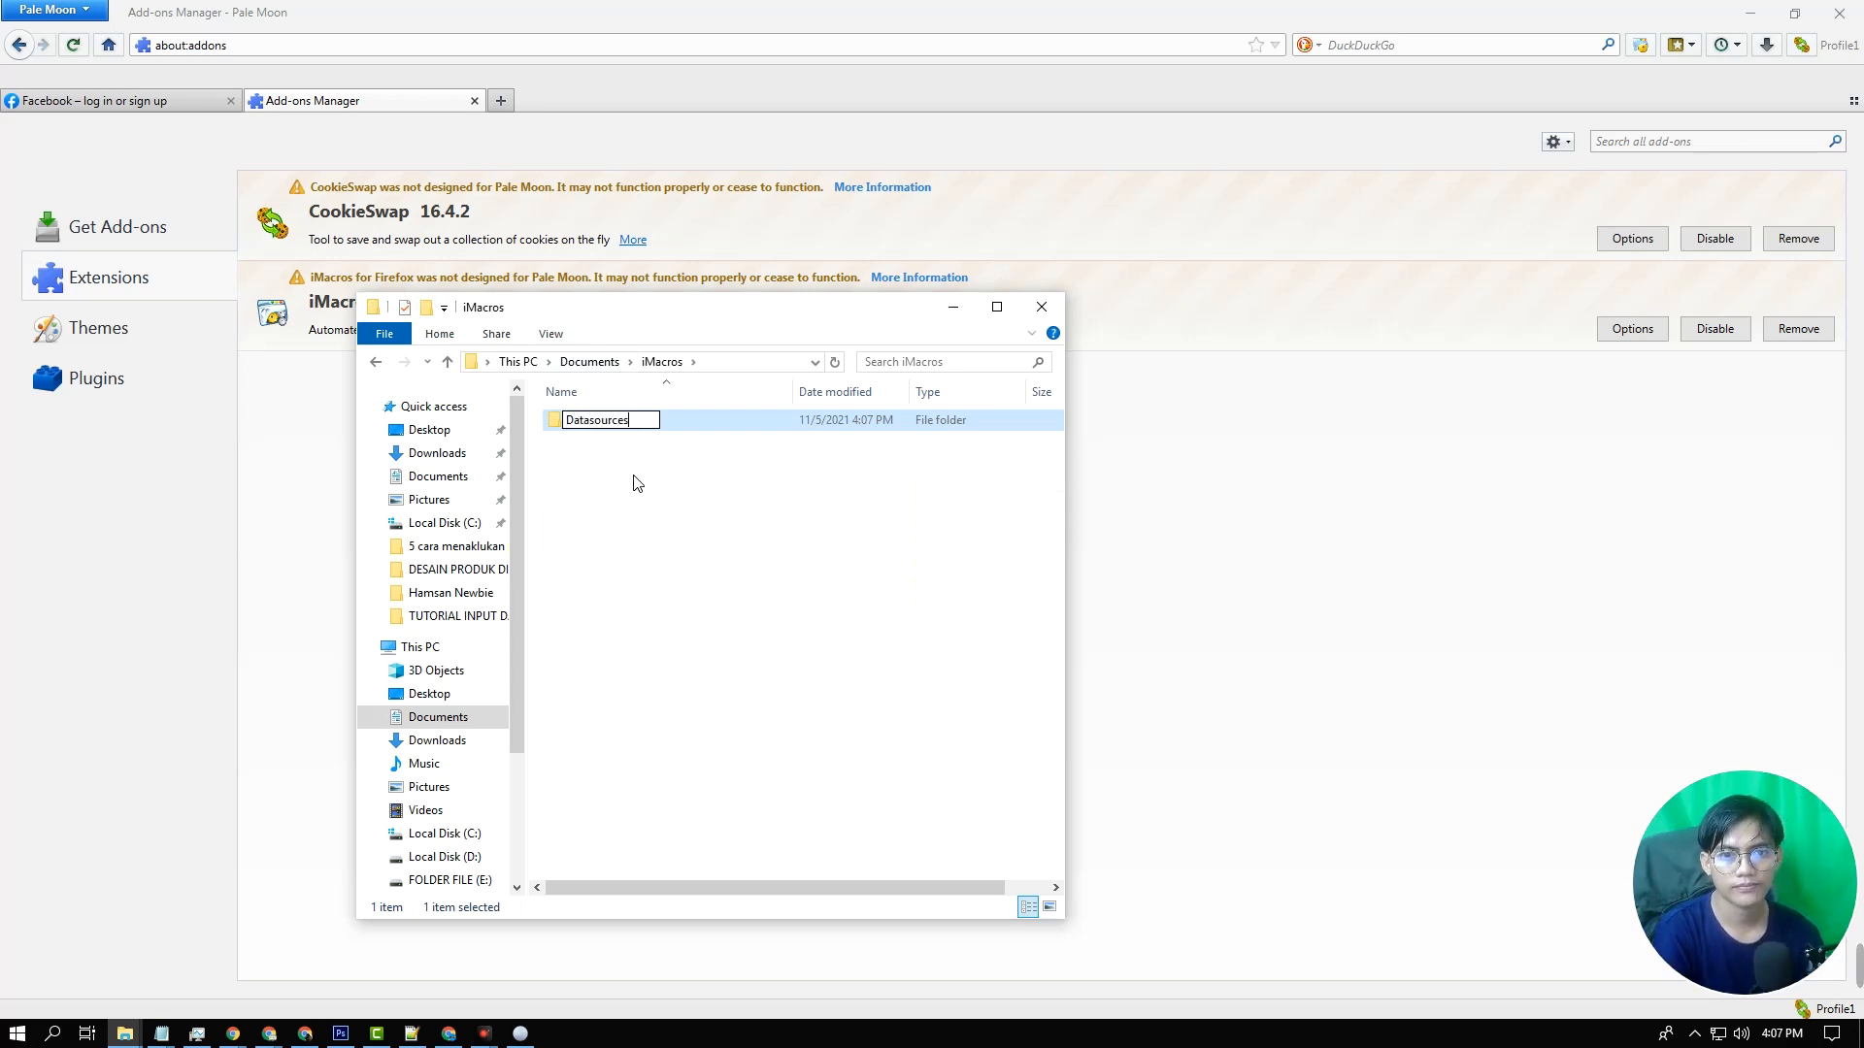
{"action": "key", "text": "Return"}
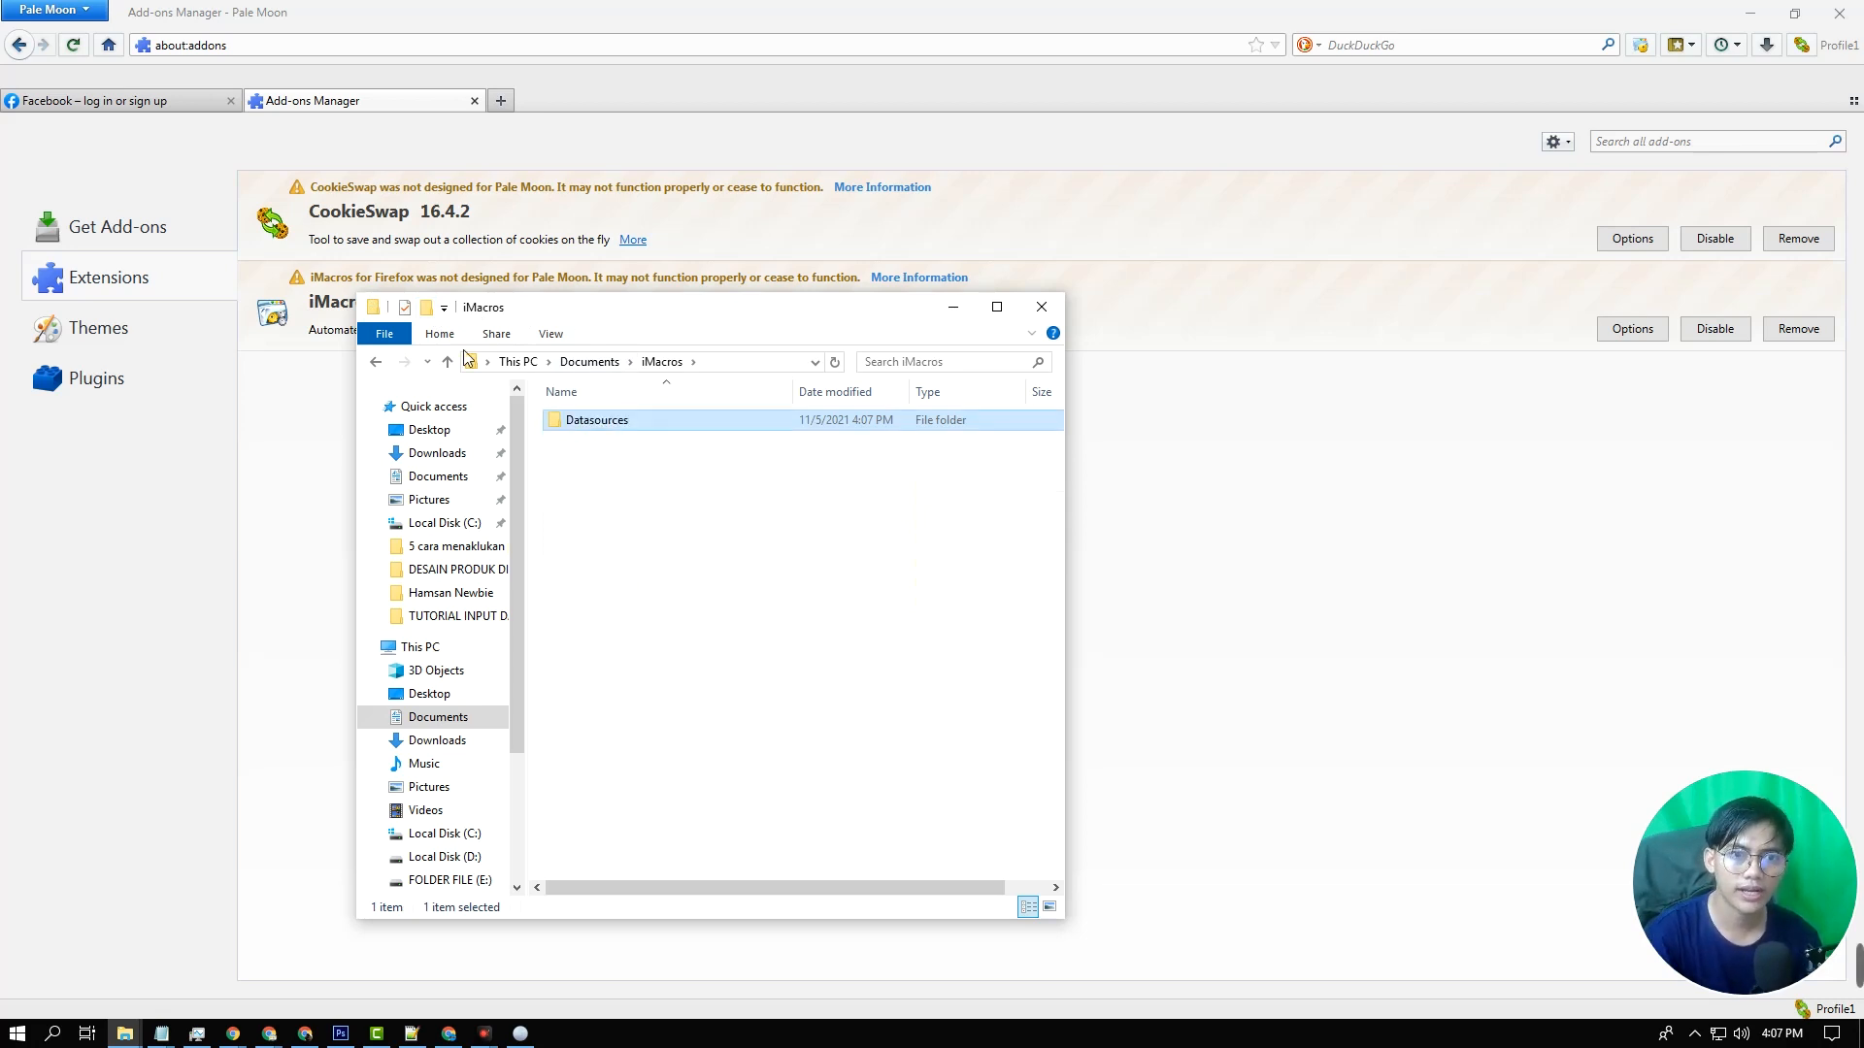
{"action": "left_click", "coordinate": [427, 309]}
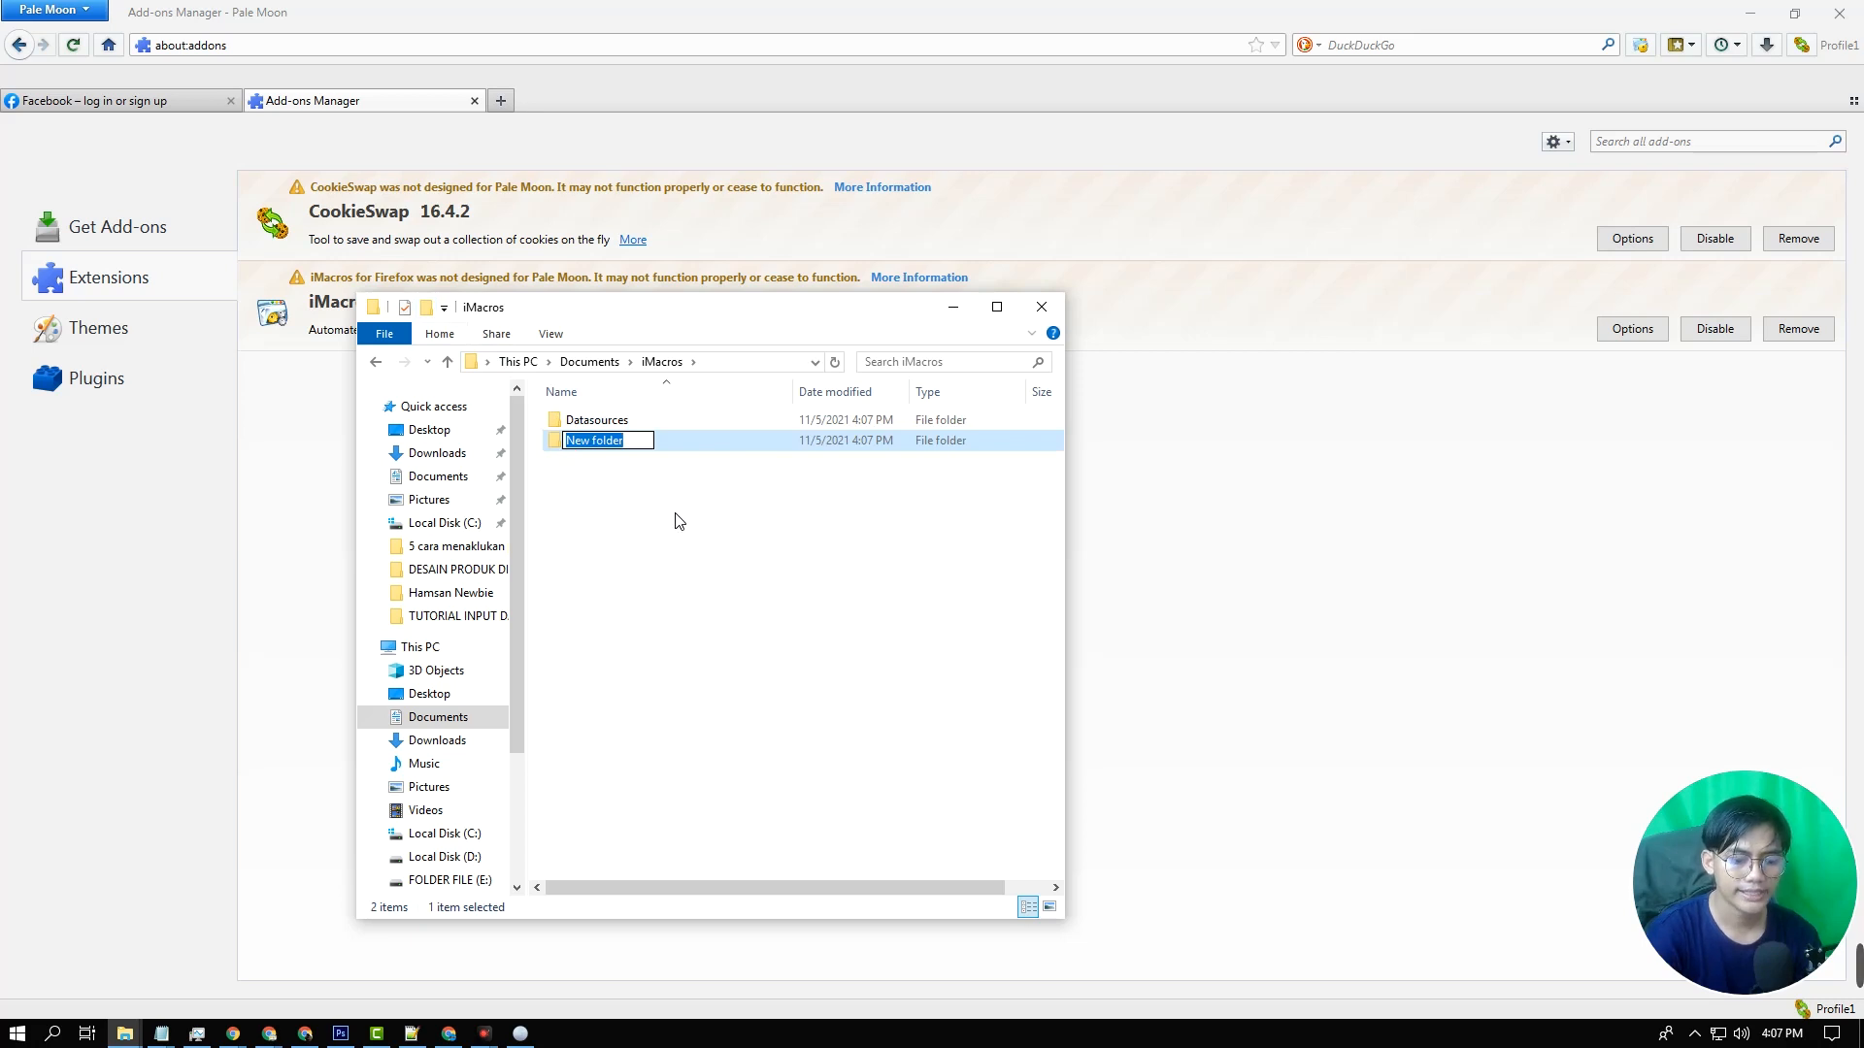
{"action": "type", "text": "Downloads"}
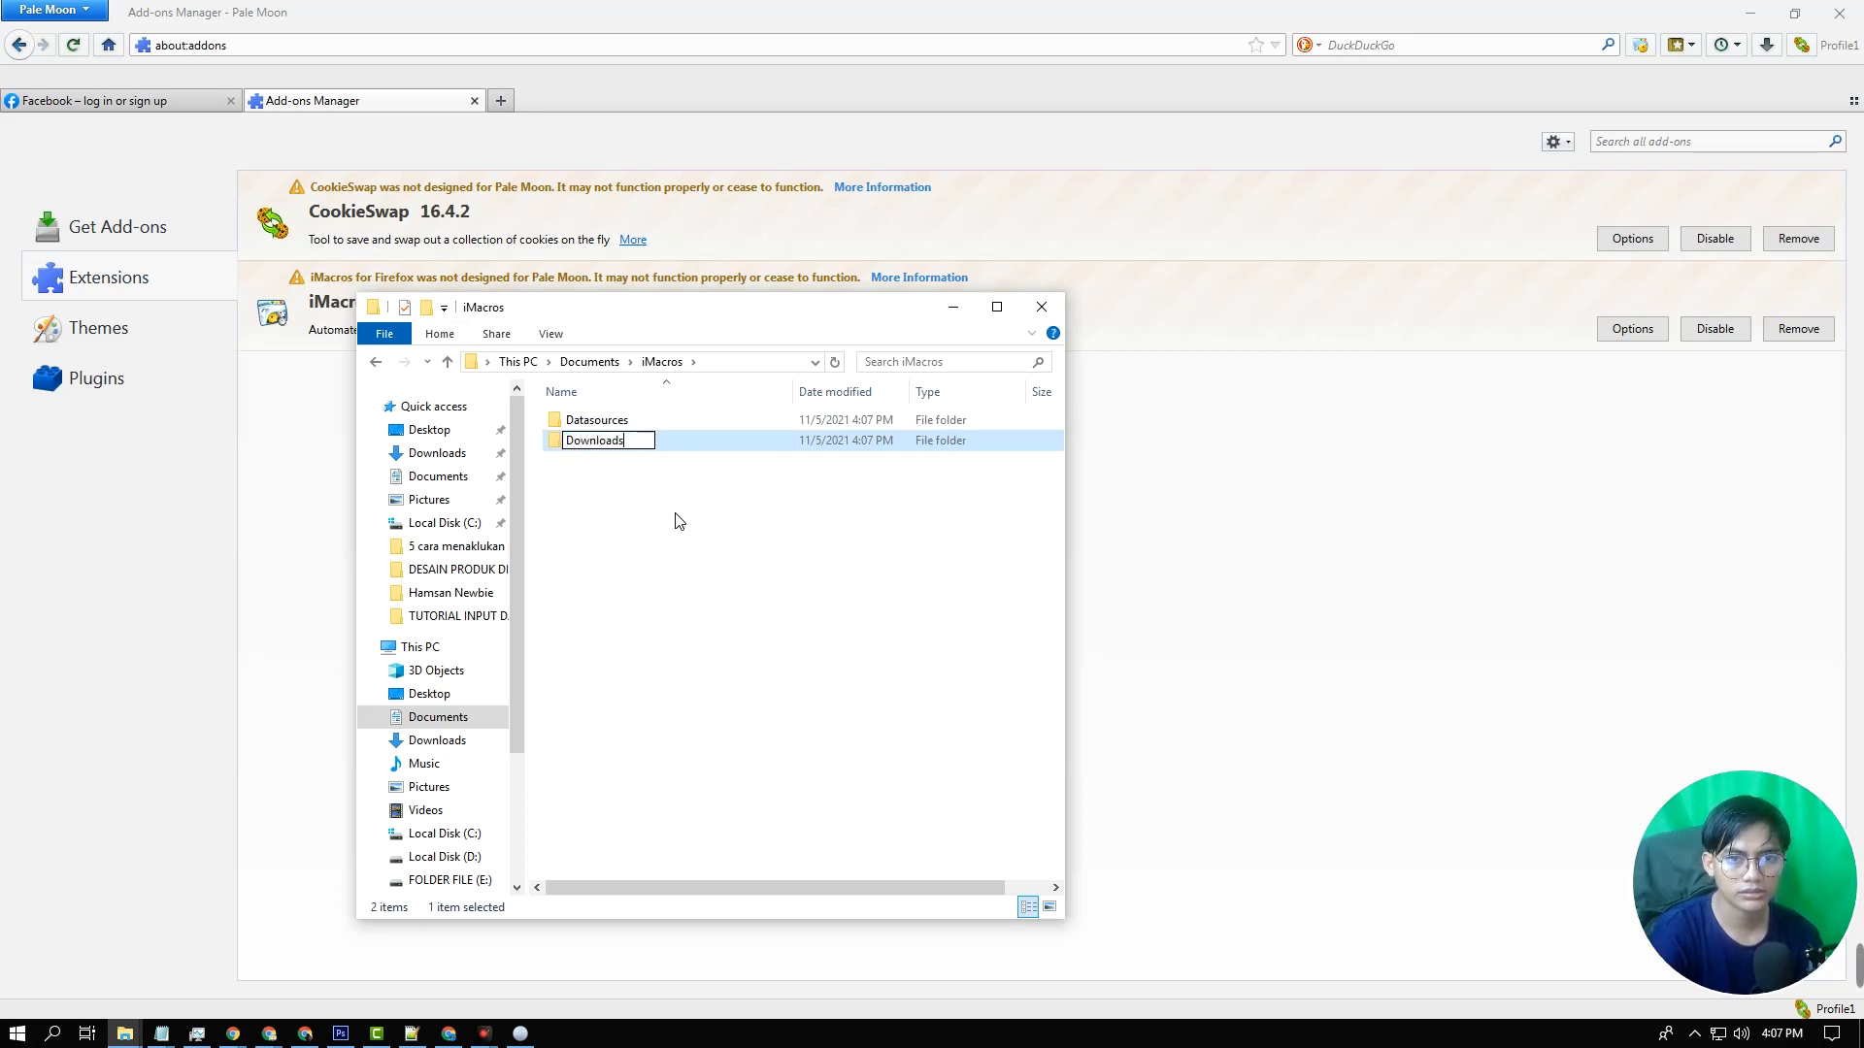
{"action": "key", "text": "Return"}
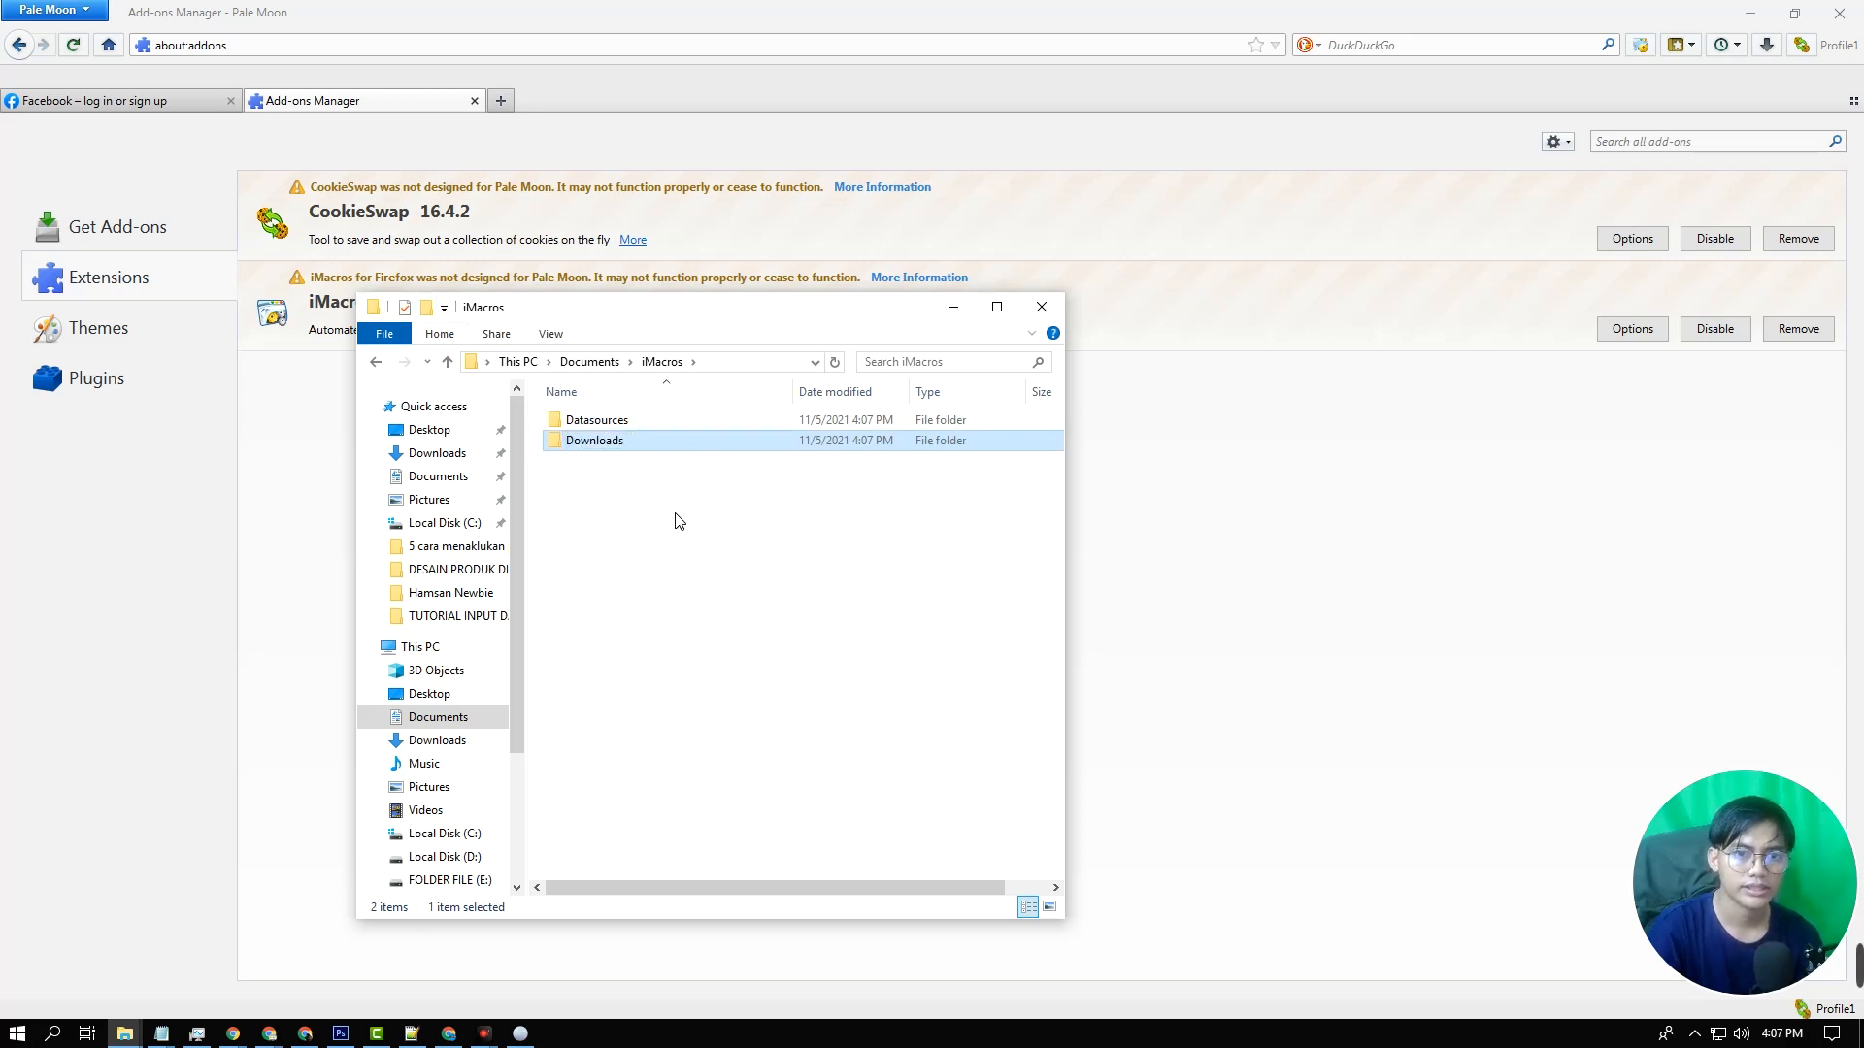
{"action": "left_click", "coordinate": [428, 309]}
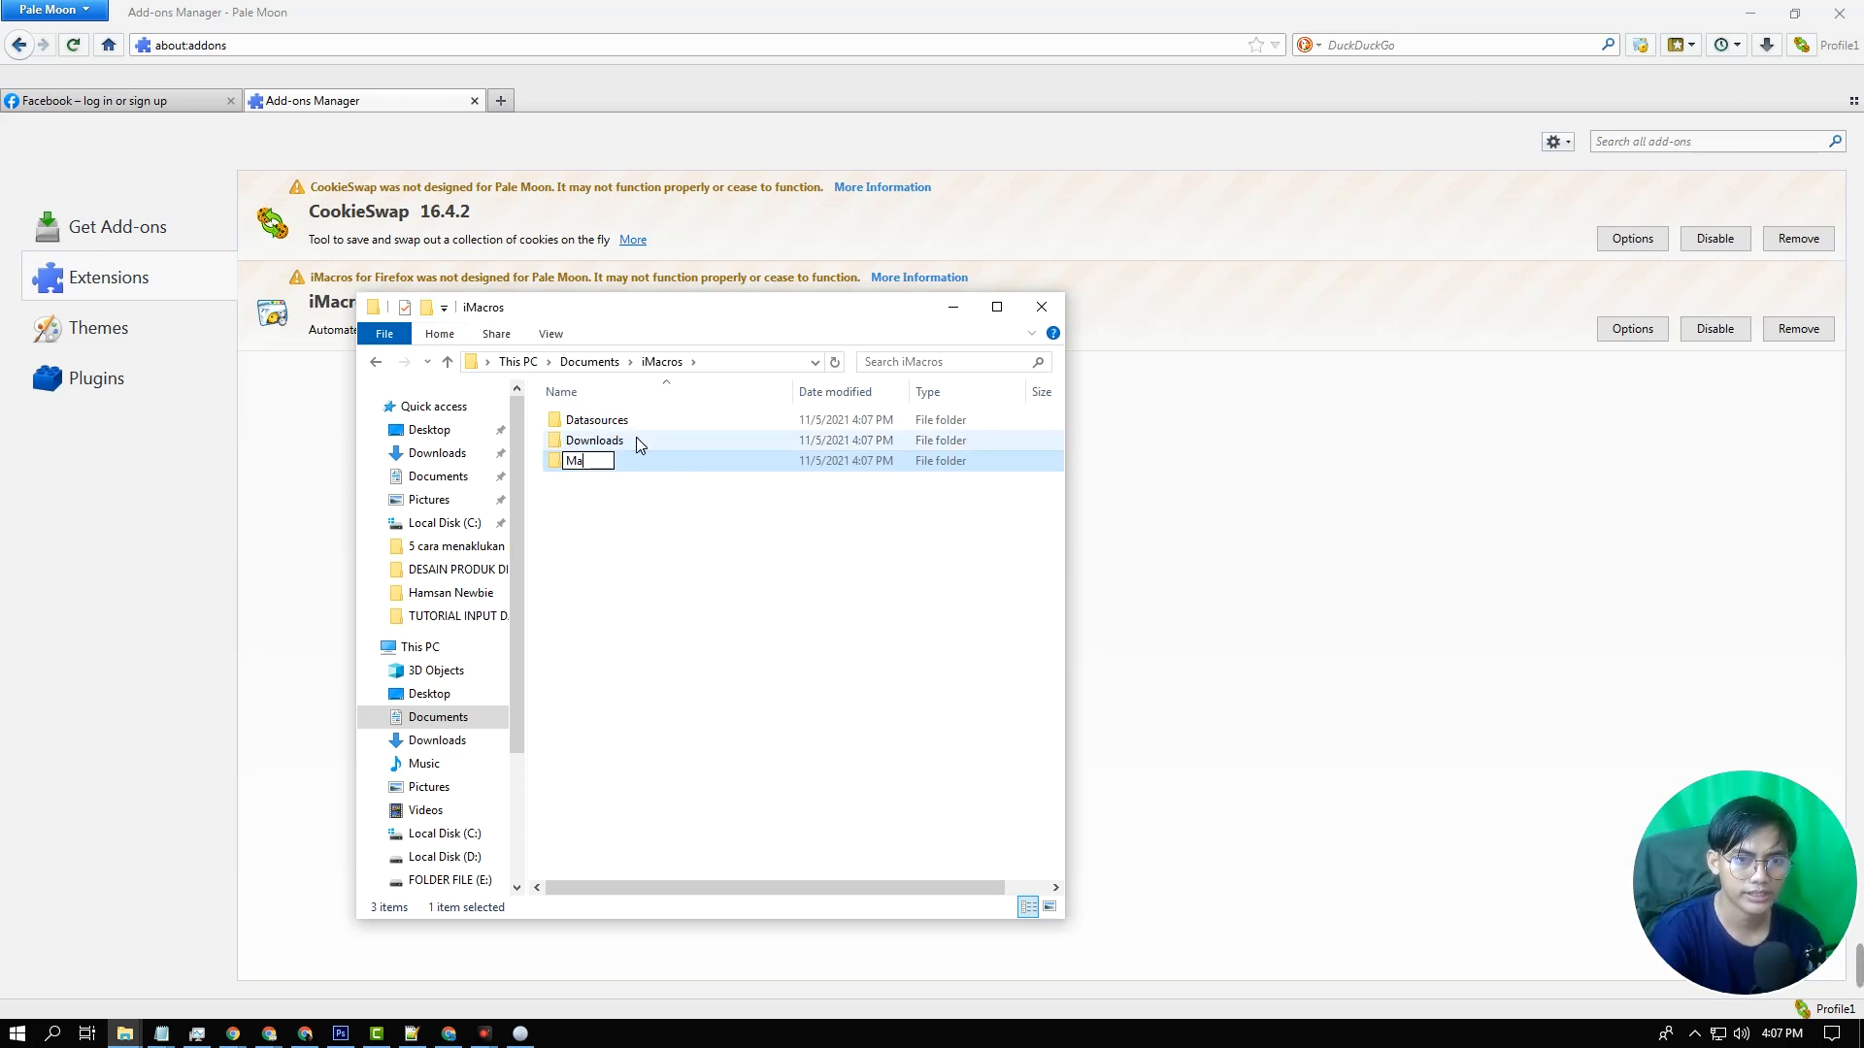
{"action": "key", "text": "Return"}
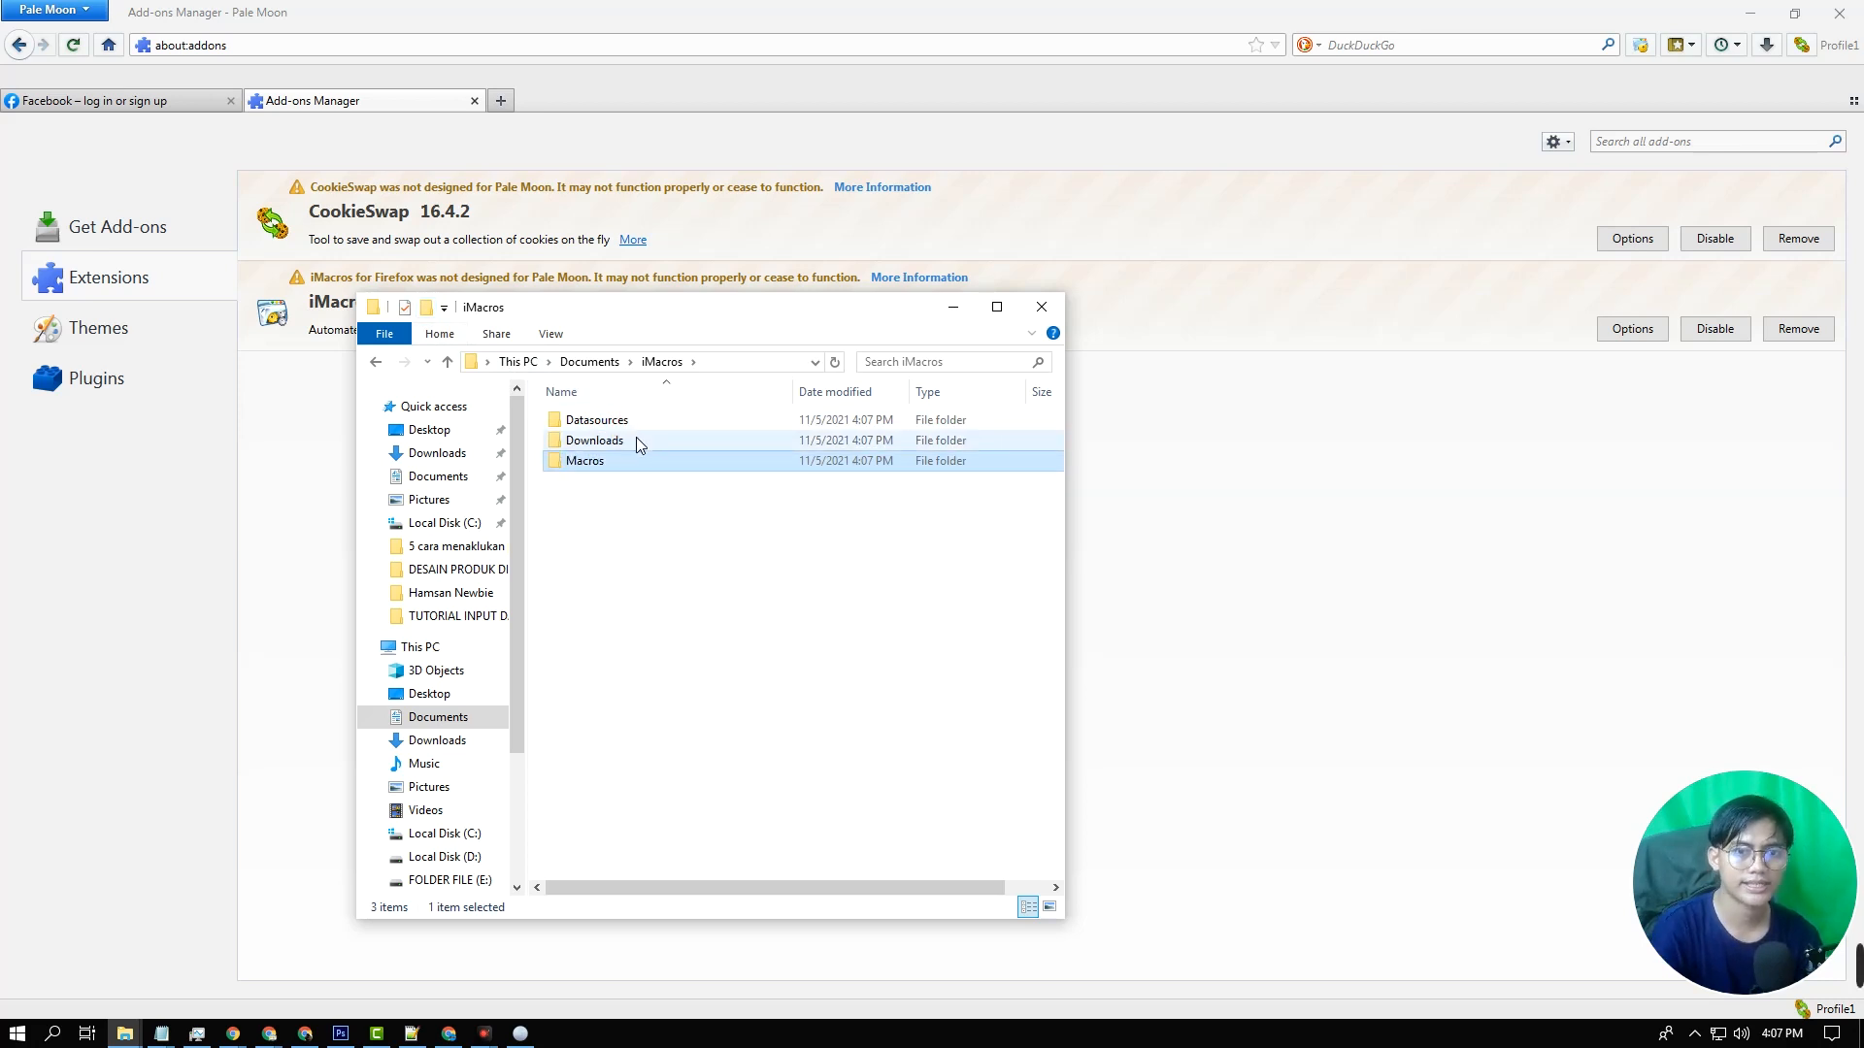
{"action": "left_click", "coordinate": [627, 483]}
{"action": "left_click", "coordinate": [621, 439]}
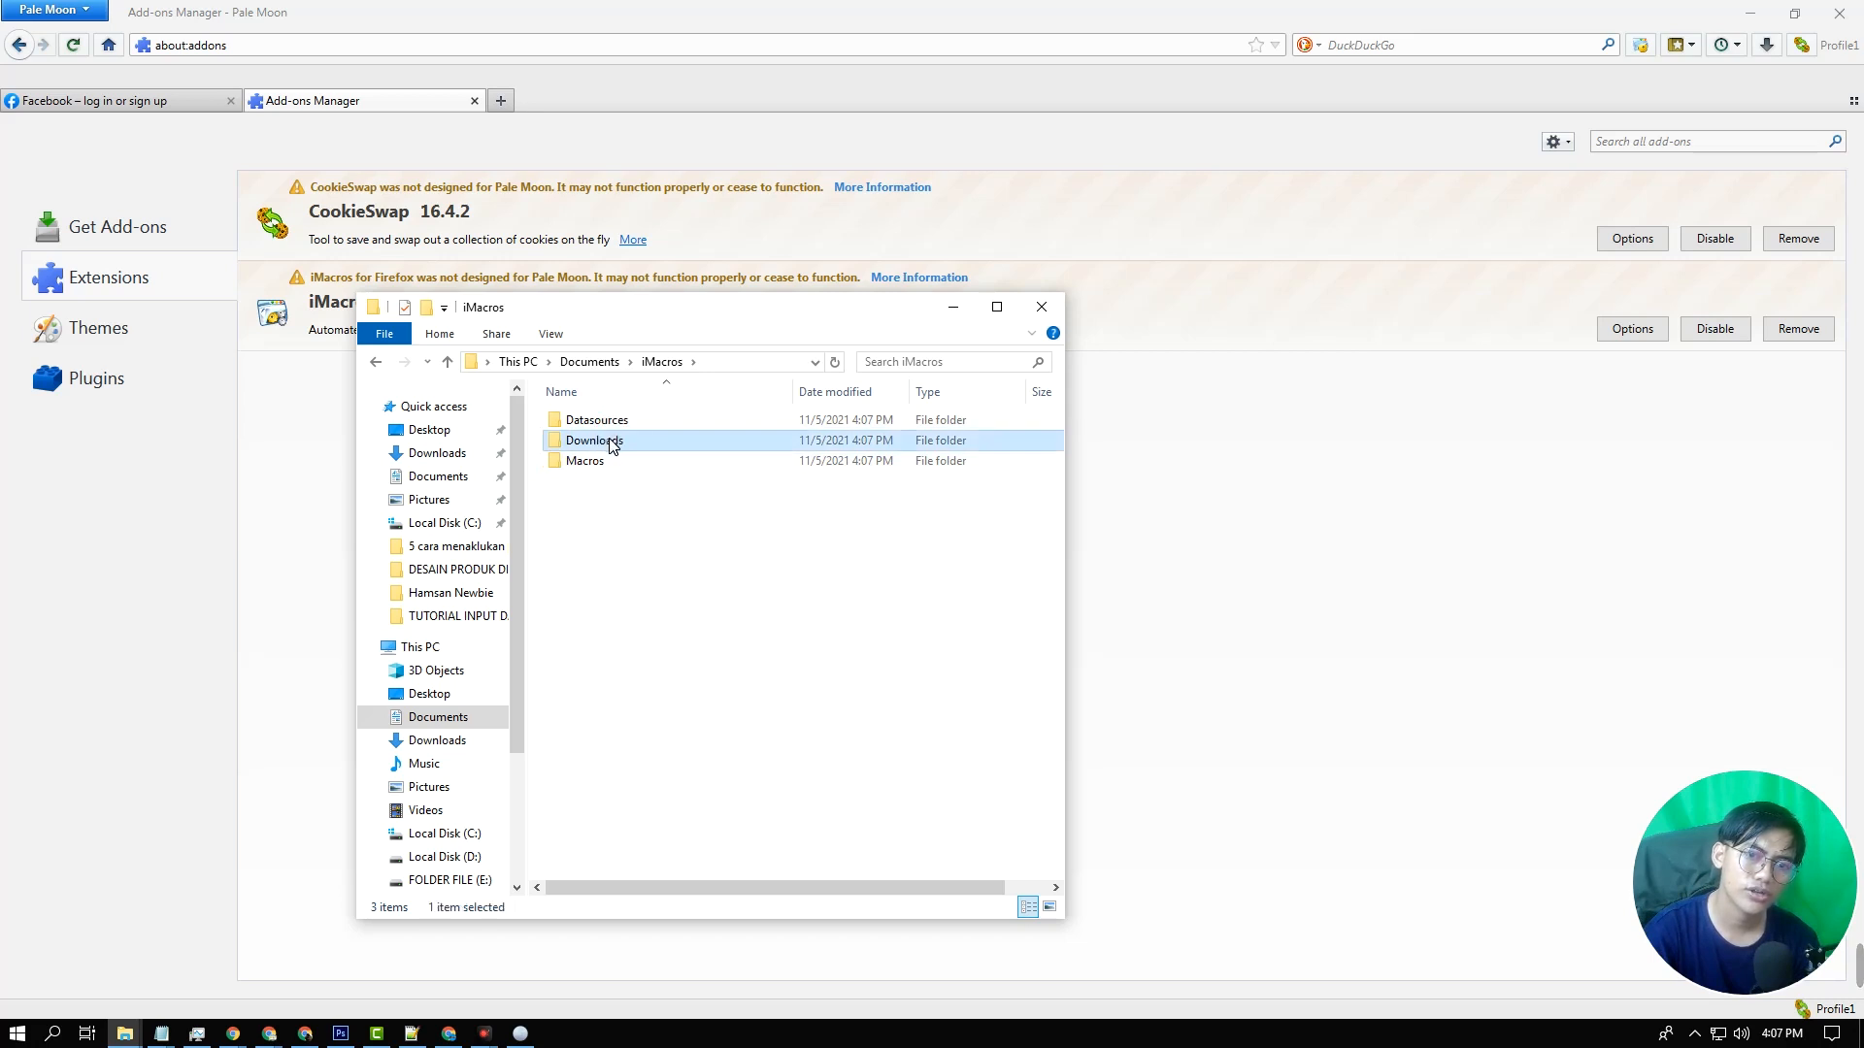
{"action": "left_click", "coordinate": [599, 456]}
{"action": "left_click", "coordinate": [616, 407]}
{"action": "left_click", "coordinate": [606, 462]}
{"action": "left_click", "coordinate": [618, 421]}
{"action": "left_click", "coordinate": [611, 459]}
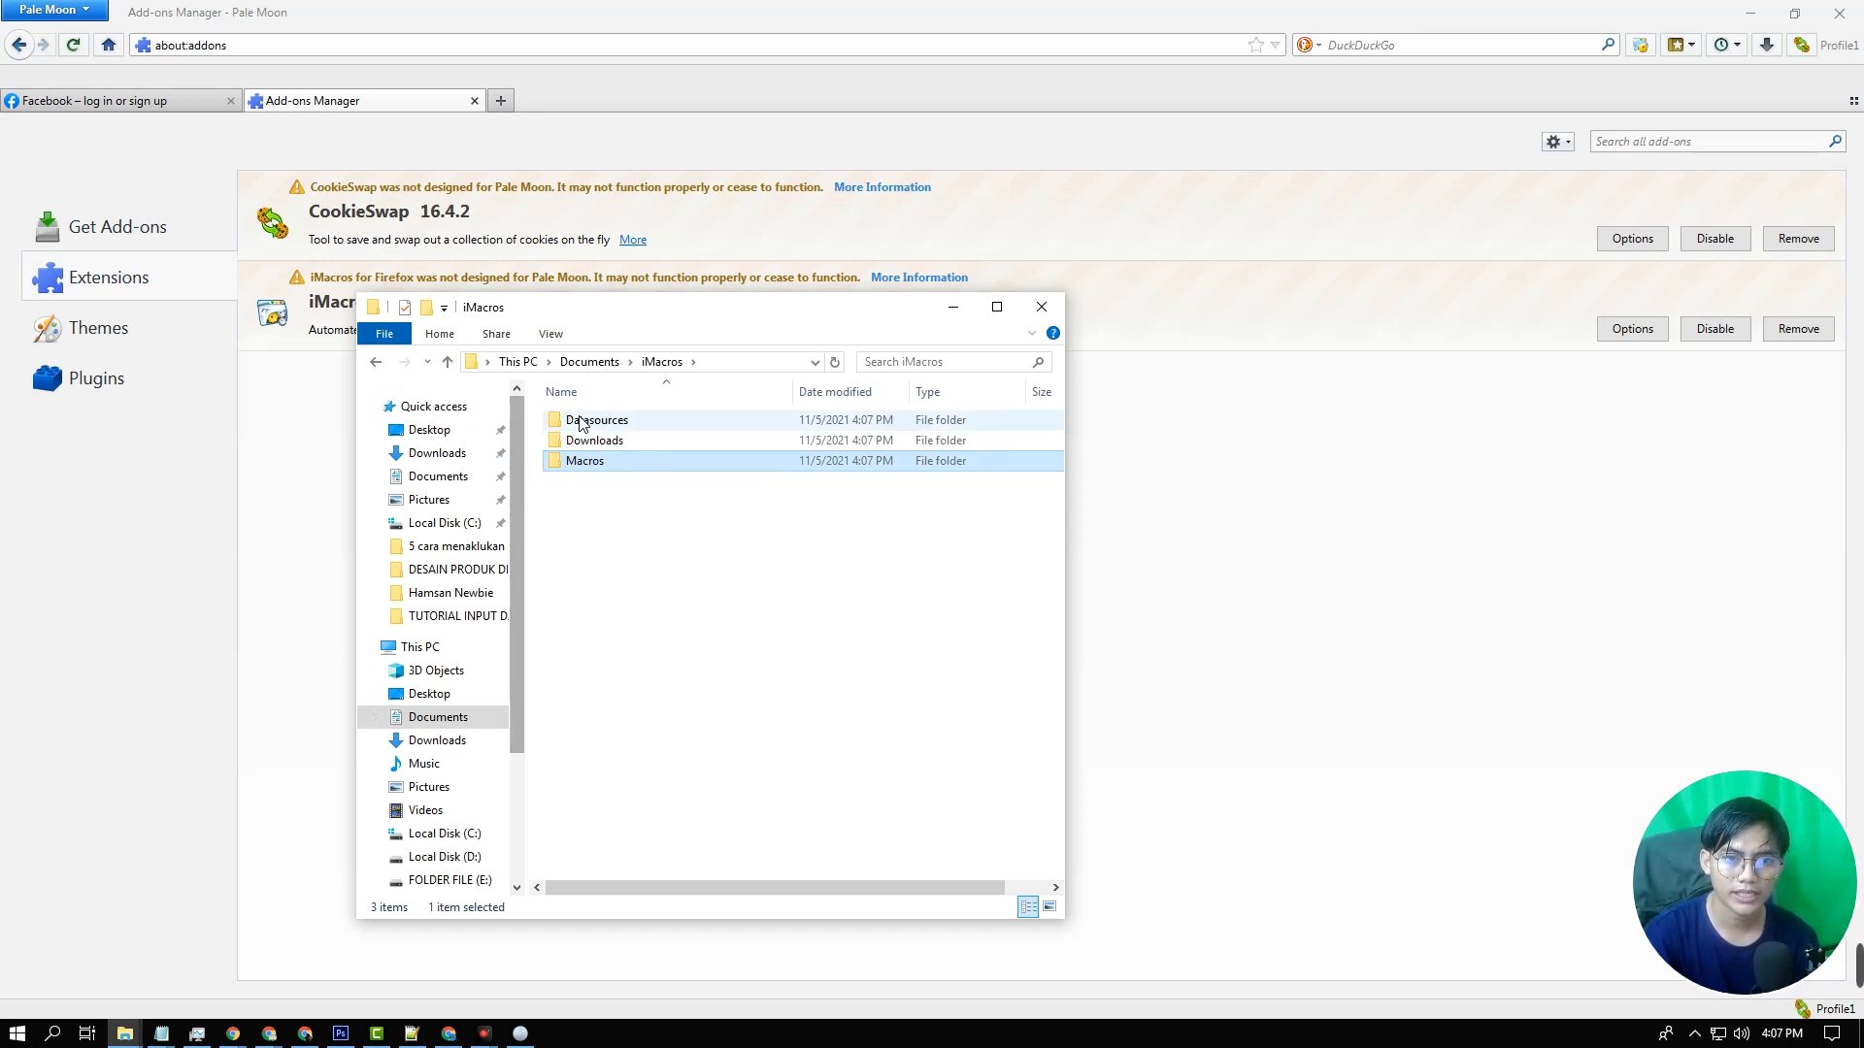
{"action": "left_click", "coordinate": [593, 447]}
{"action": "left_click", "coordinate": [596, 459]}
{"action": "left_click", "coordinate": [612, 420]}
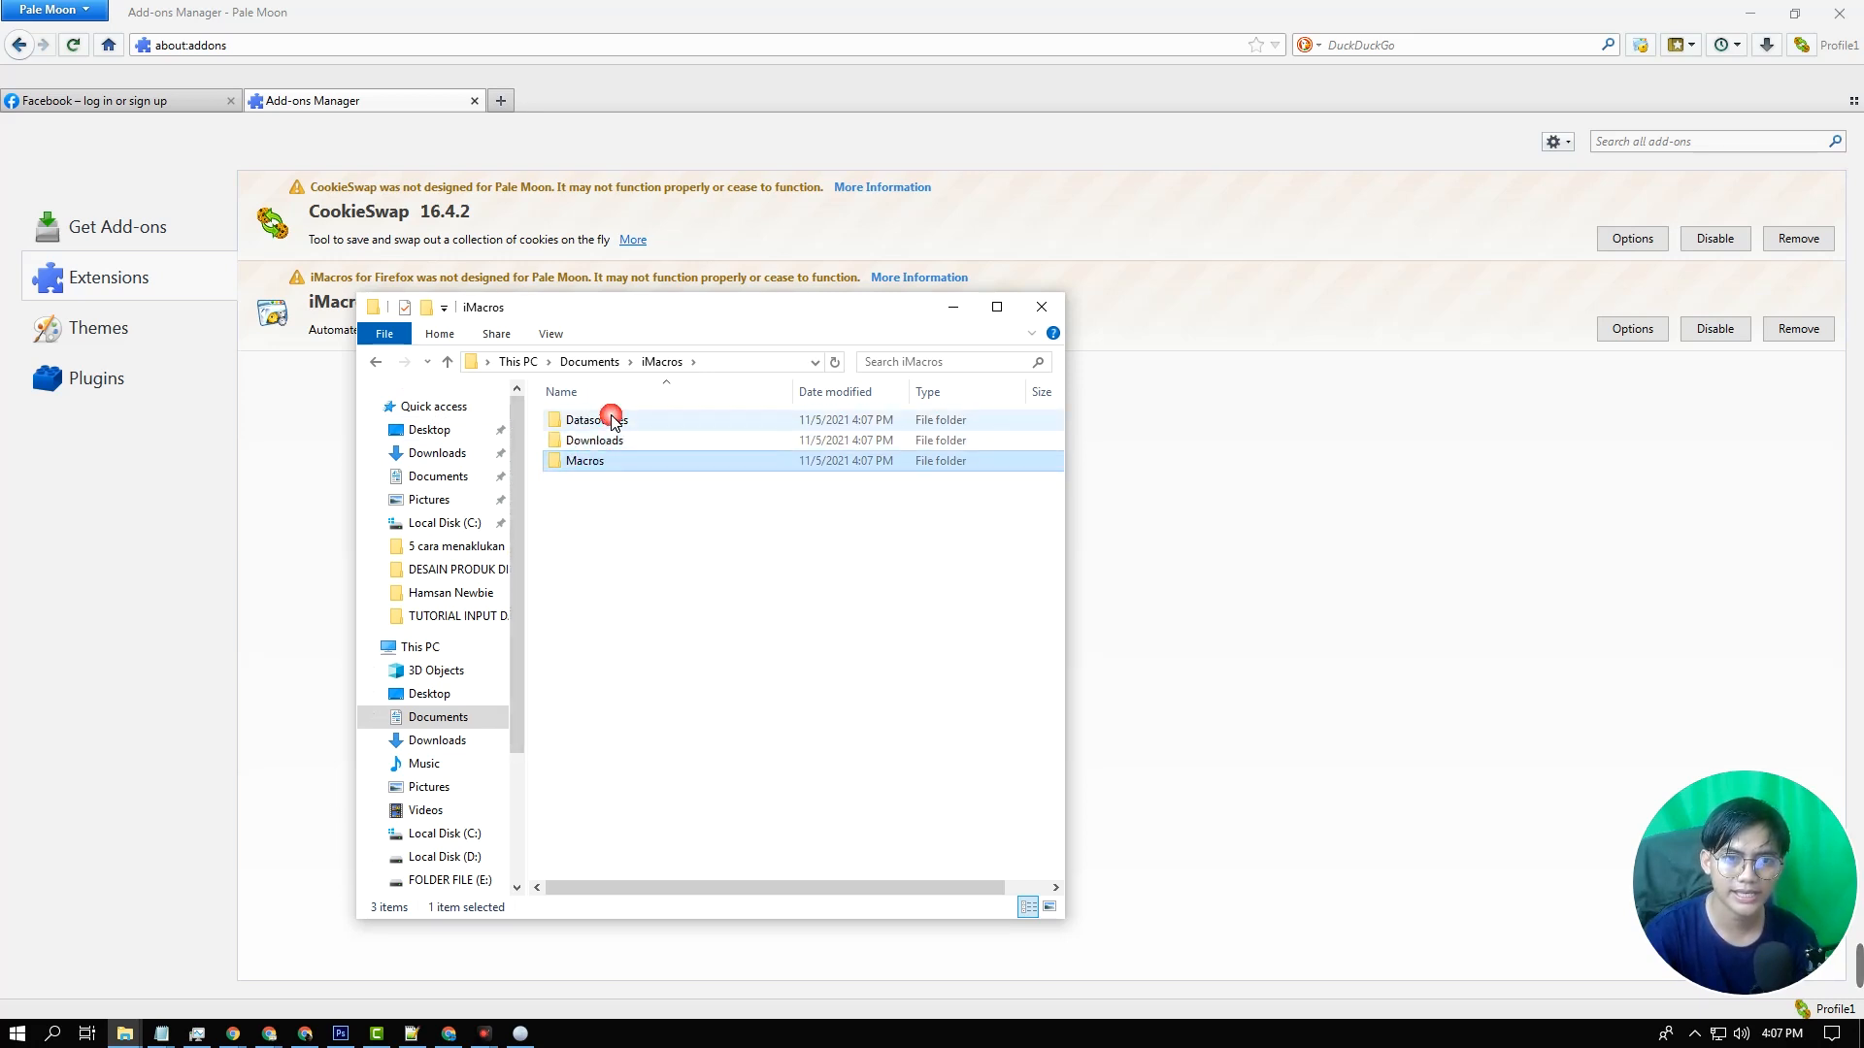
{"action": "left_click", "coordinate": [609, 444]}
{"action": "left_click", "coordinate": [609, 415]}
{"action": "left_click", "coordinate": [604, 456]}
{"action": "left_click", "coordinate": [615, 416]}
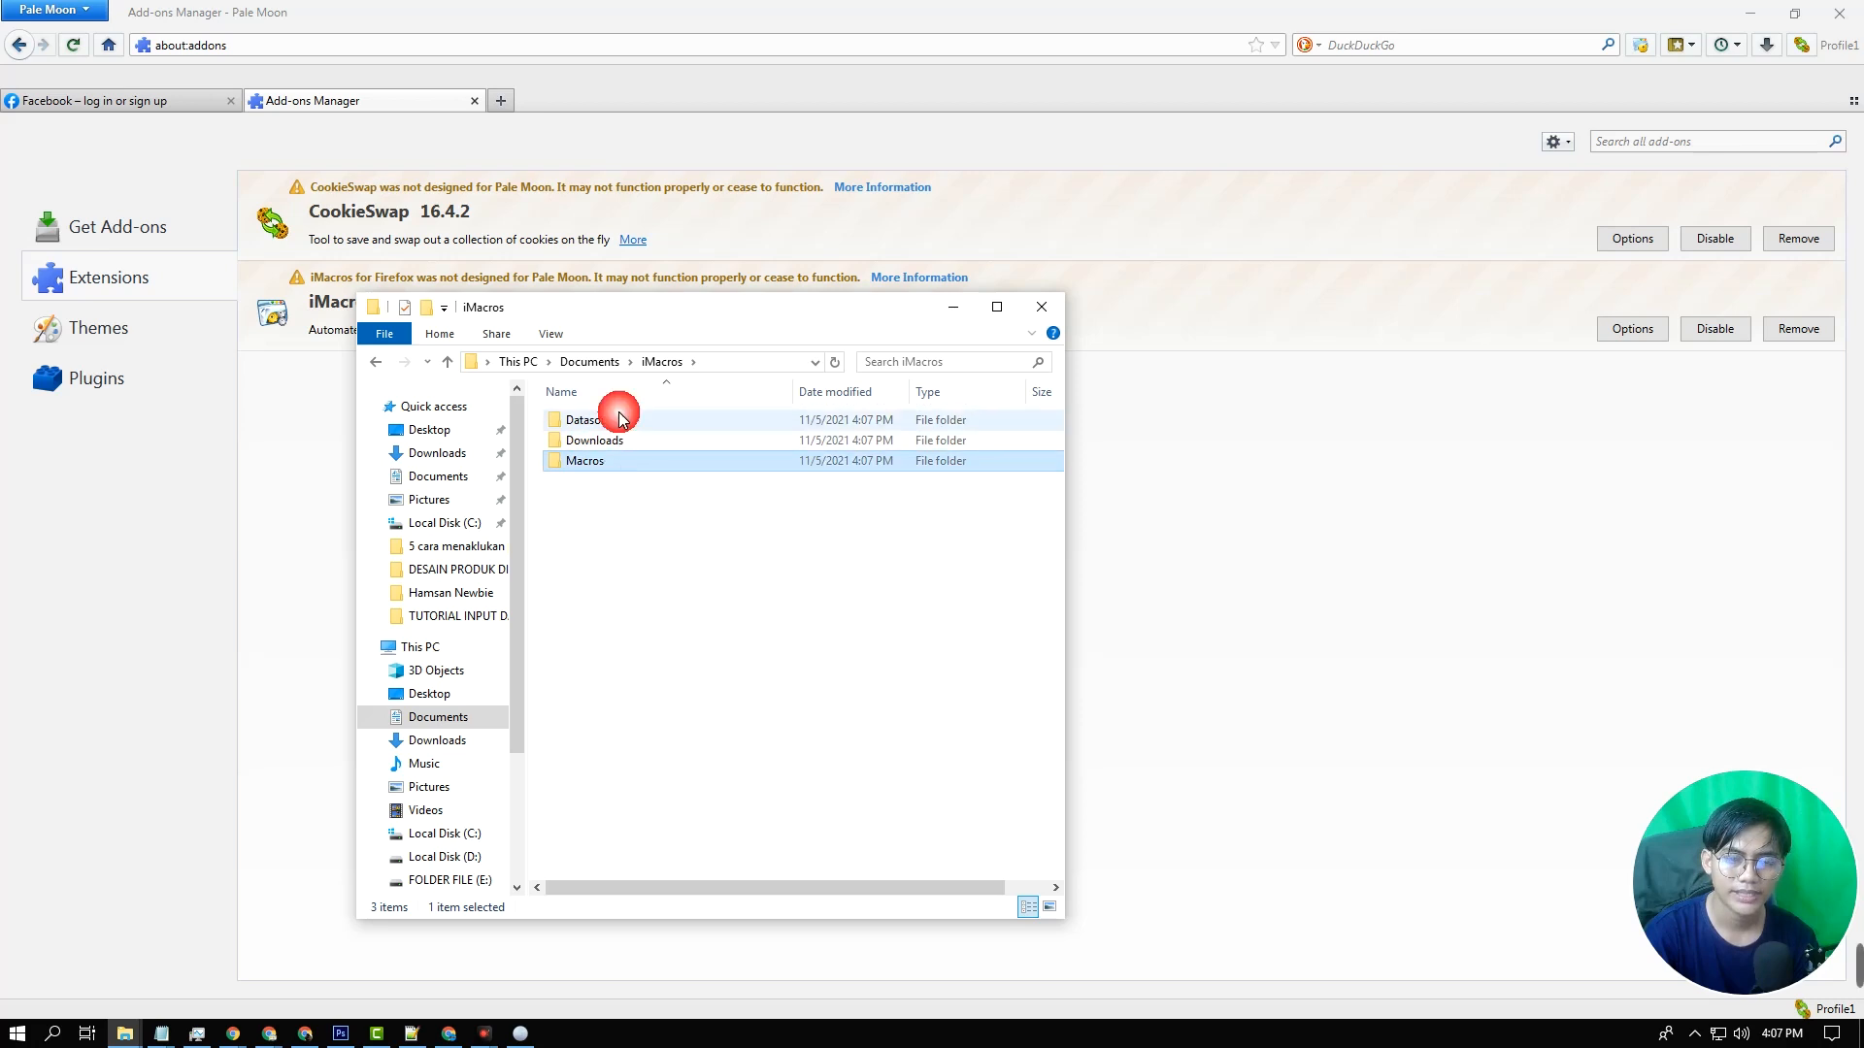
{"action": "left_click", "coordinate": [608, 462]}
Try to delete the Datasources, Downloads and Macros folders, retry the interrupted action and dismiss its dialog
{"action": "left_click_drag", "start_coordinate": [608, 515], "coordinate": [594, 404]}
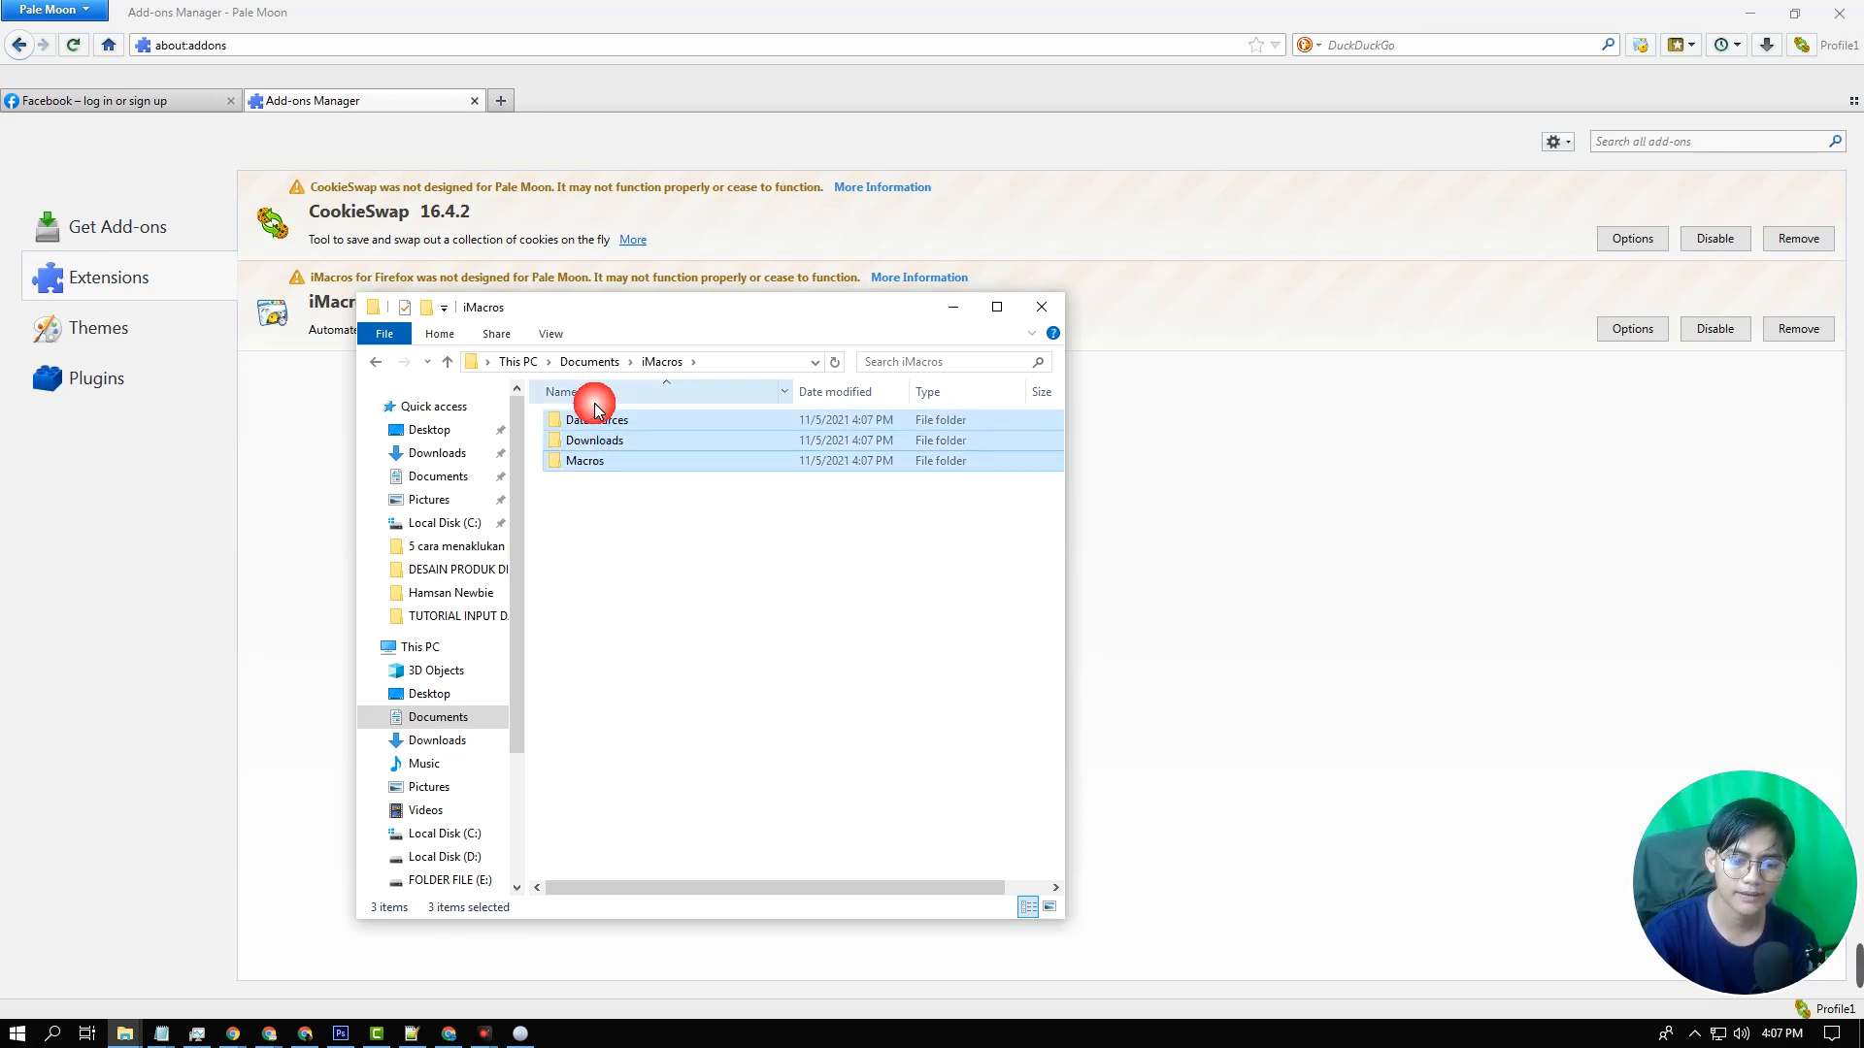
{"action": "key", "text": "Delete"}
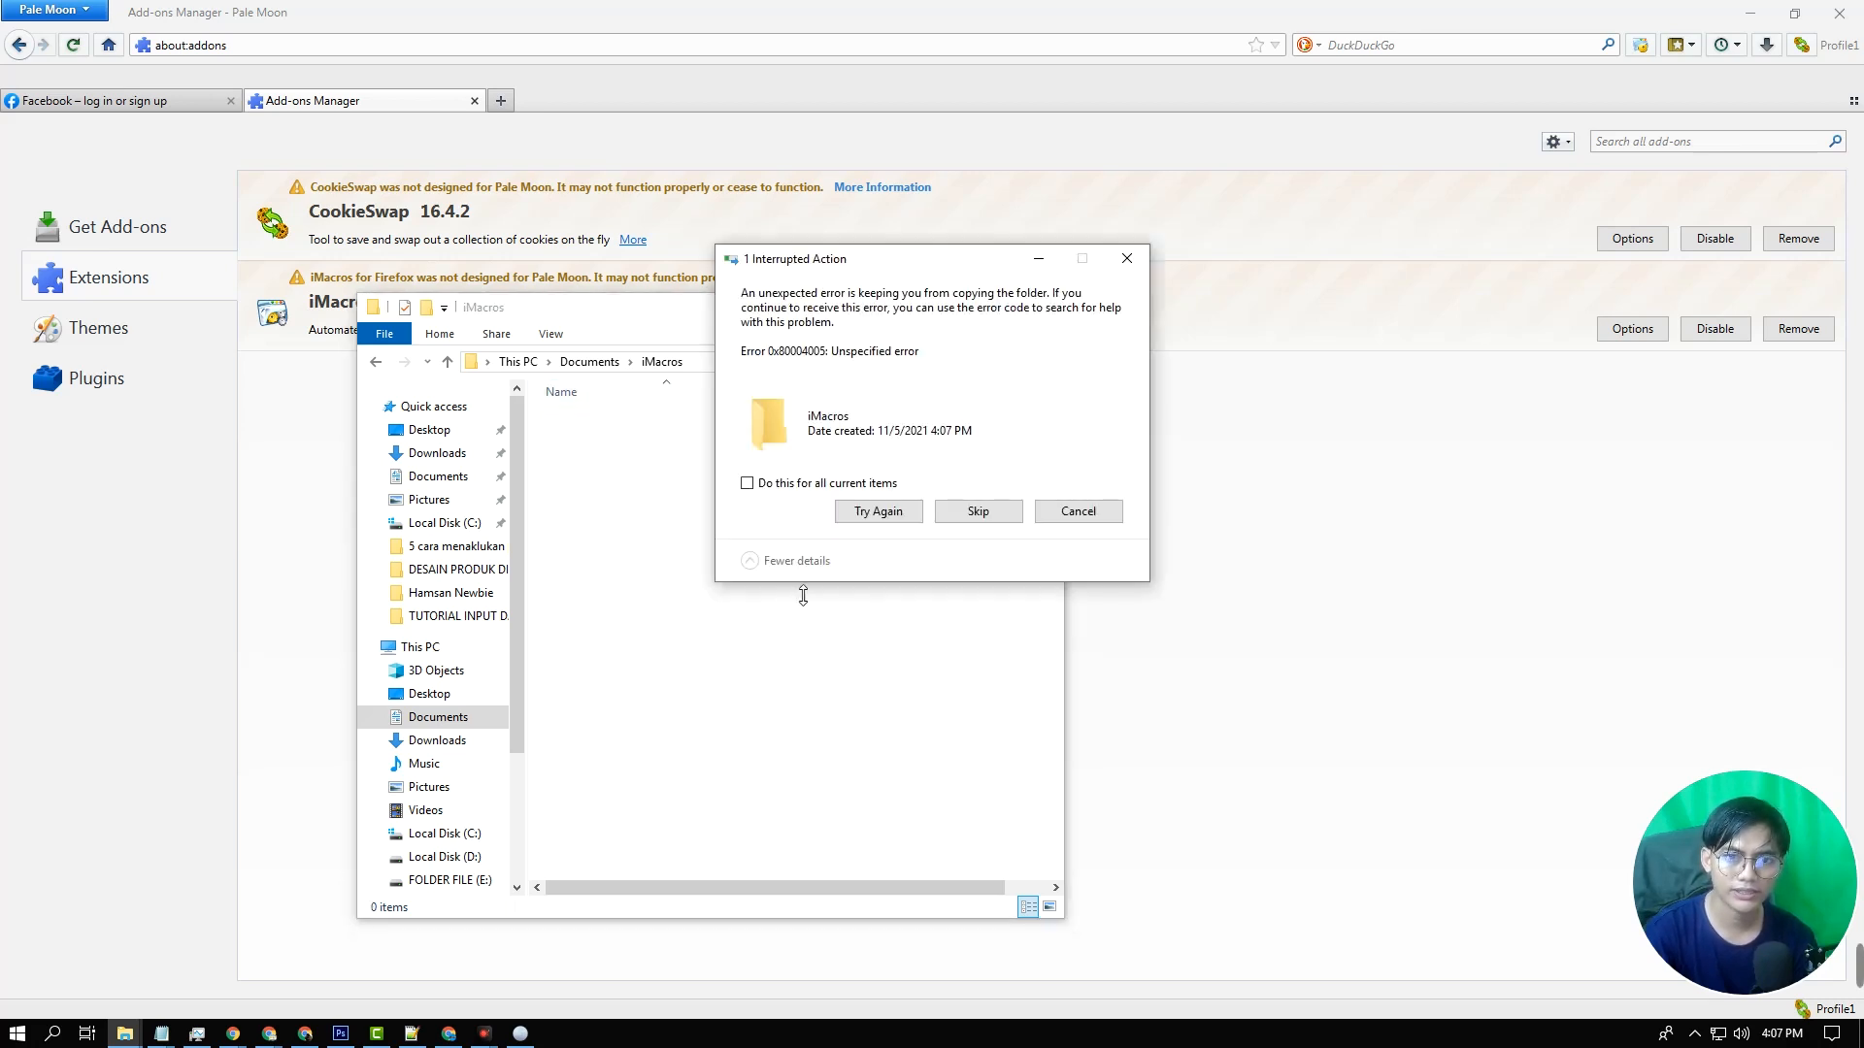
{"action": "left_click", "coordinate": [871, 513]}
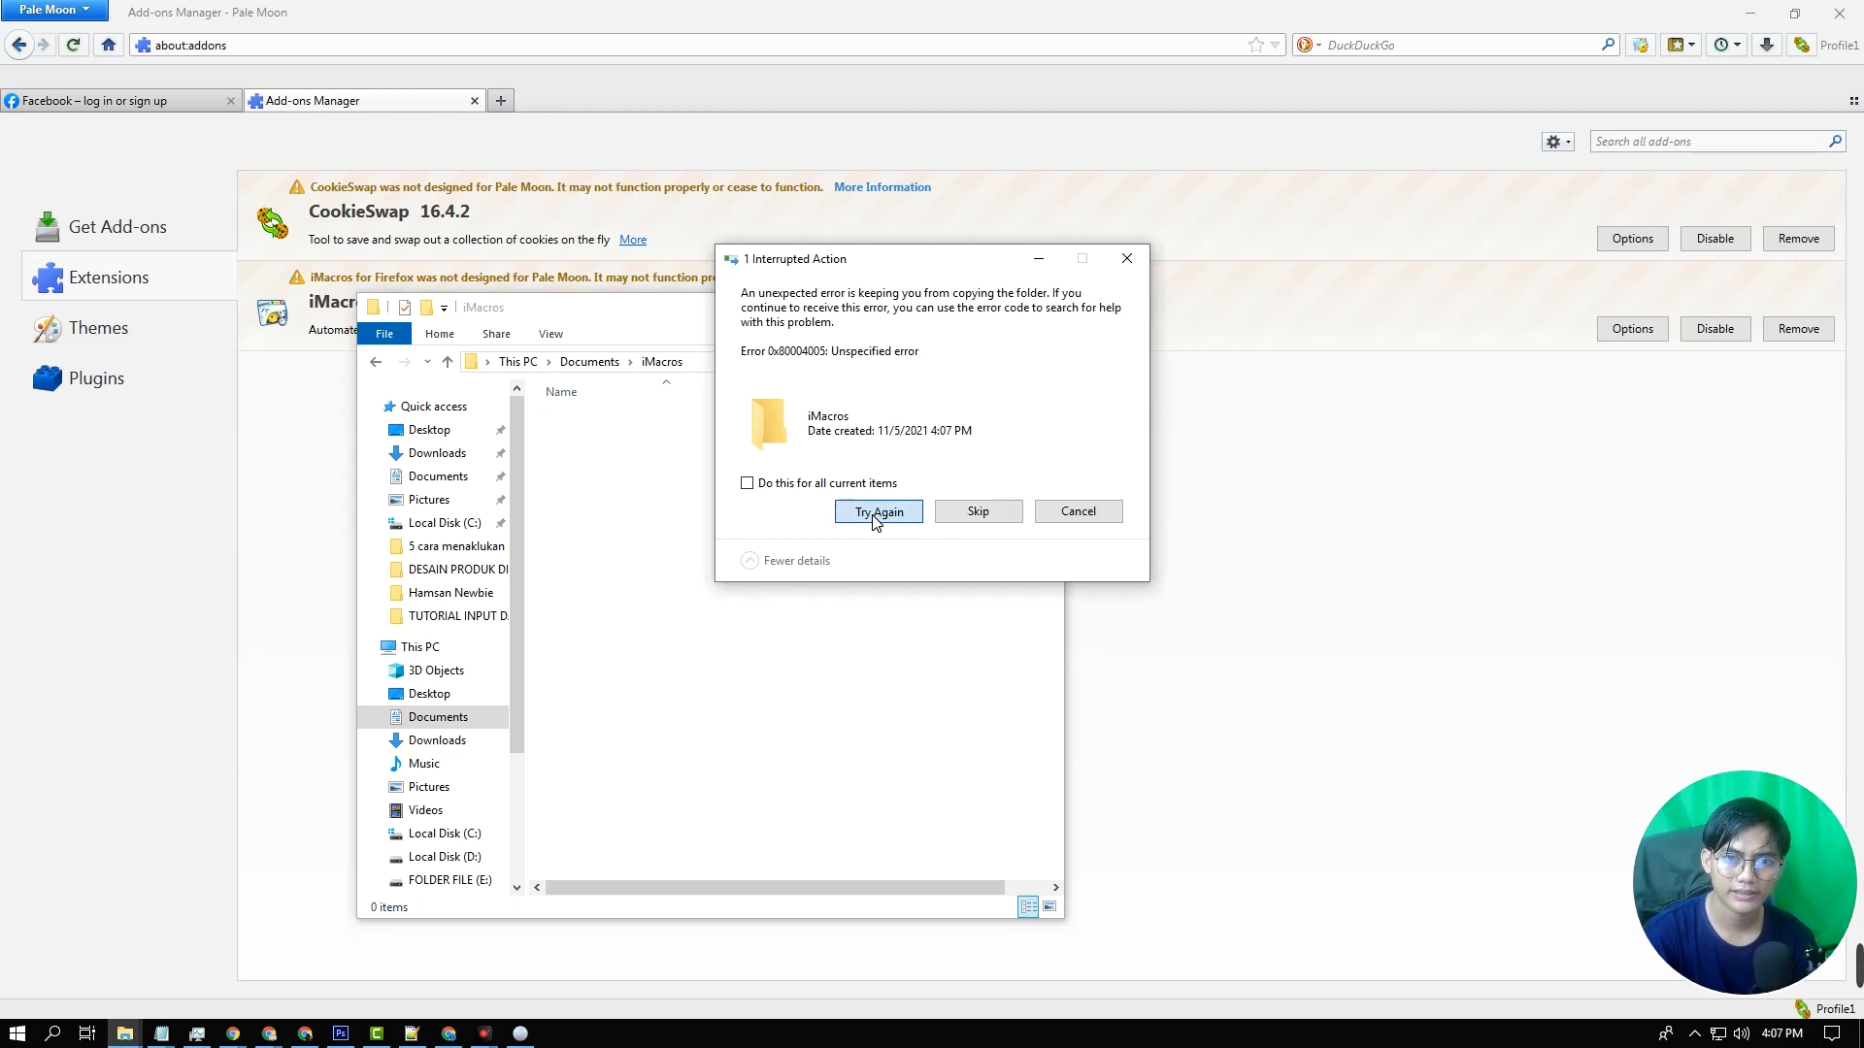
{"action": "left_click", "coordinate": [1116, 255]}
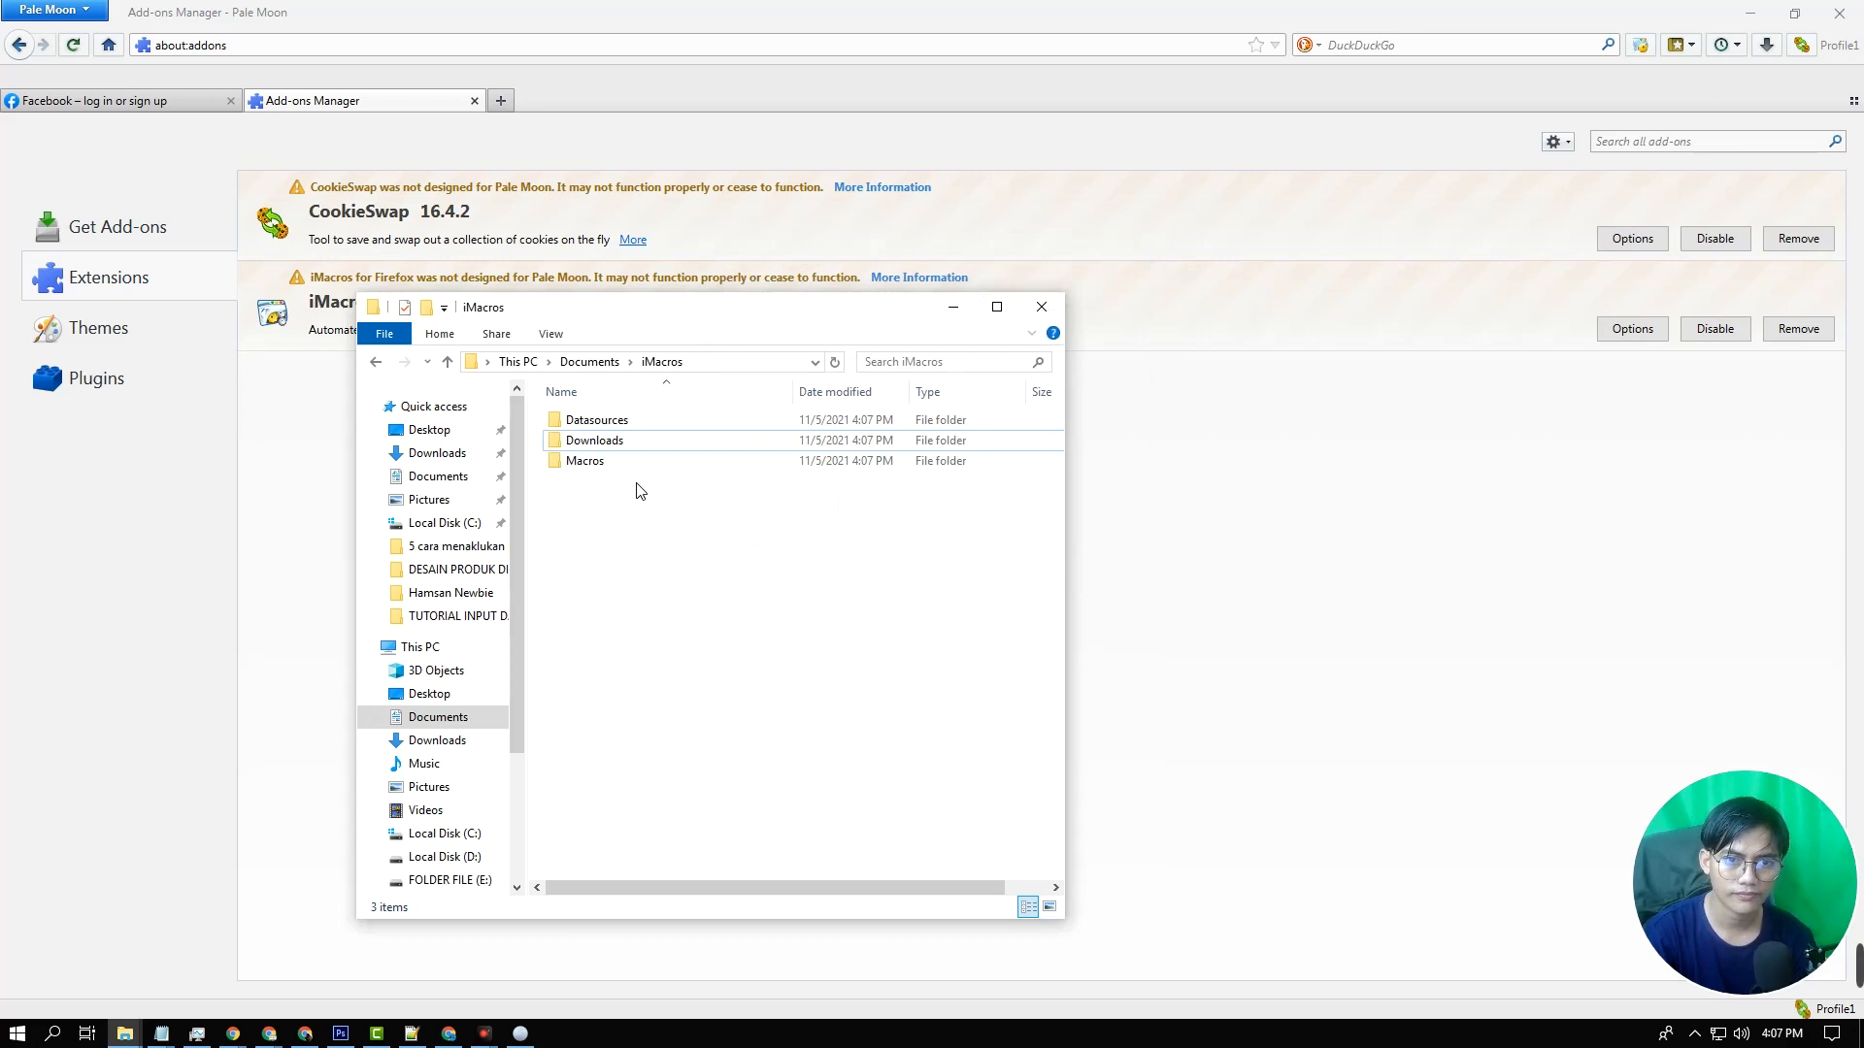
Inspect the contents of the Datasources, Downloads and Macros folders and return to the iMacros folder
{"action": "double_click", "coordinate": [621, 421]}
{"action": "left_click", "coordinate": [376, 362]}
{"action": "double_click", "coordinate": [621, 441]}
{"action": "left_click", "coordinate": [388, 362]}
{"action": "double_click", "coordinate": [624, 466]}
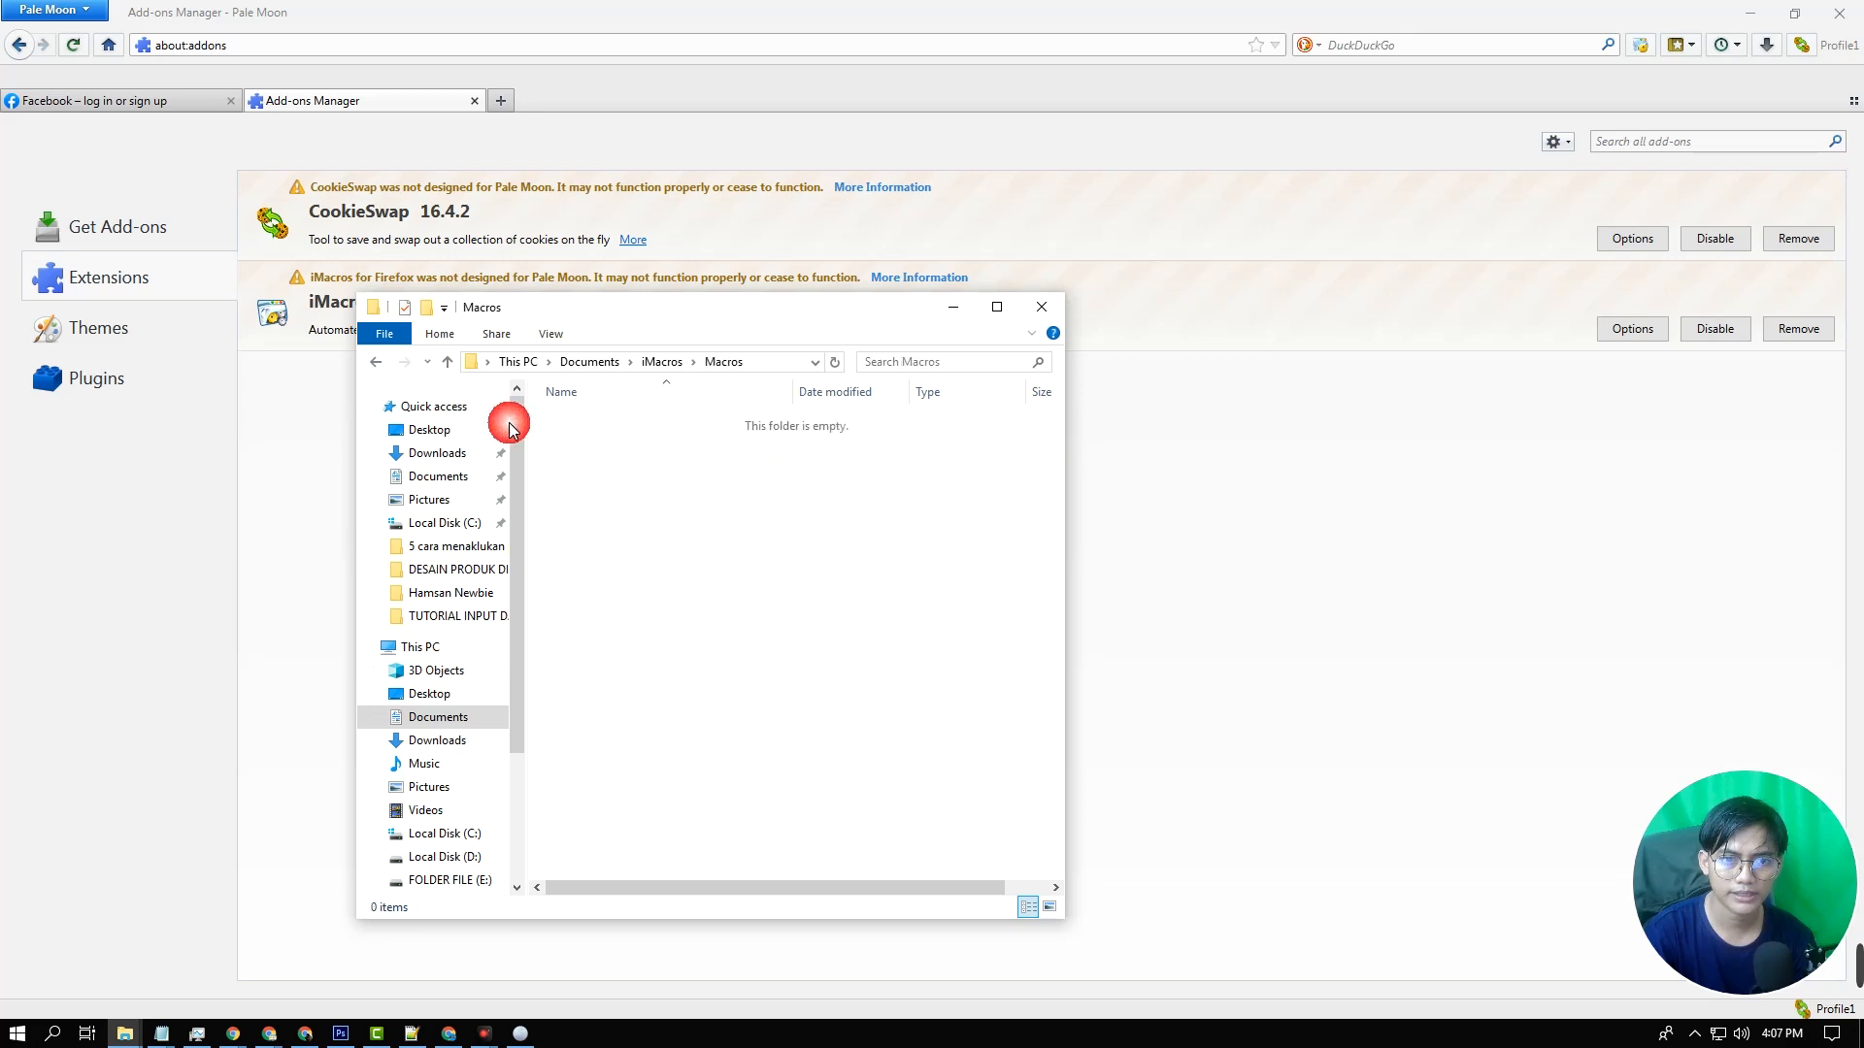
{"action": "left_click", "coordinate": [374, 363]}
{"action": "left_click", "coordinate": [806, 534]}
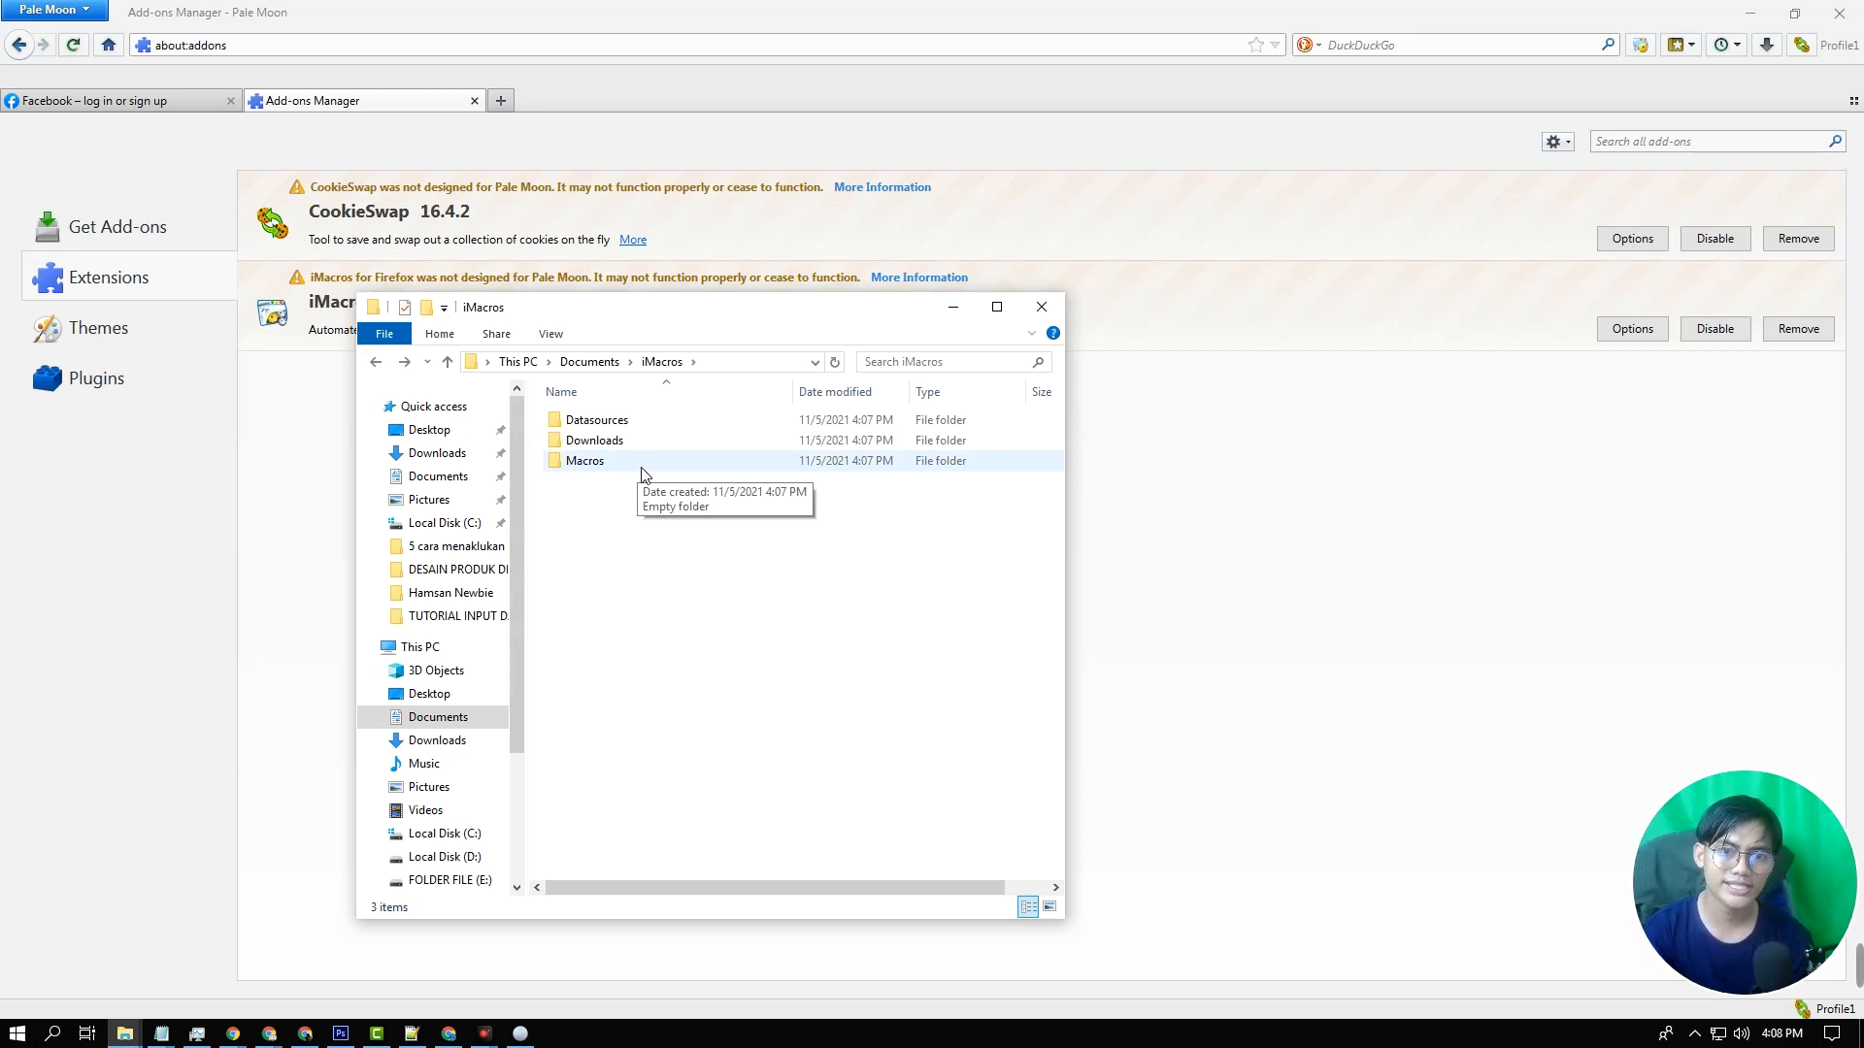
Move the File Explorer window aside, switch to Pale Moon and open the Paths settings of iMacros
{"action": "left_click_drag", "start_coordinate": [819, 295], "coordinate": [769, 199]}
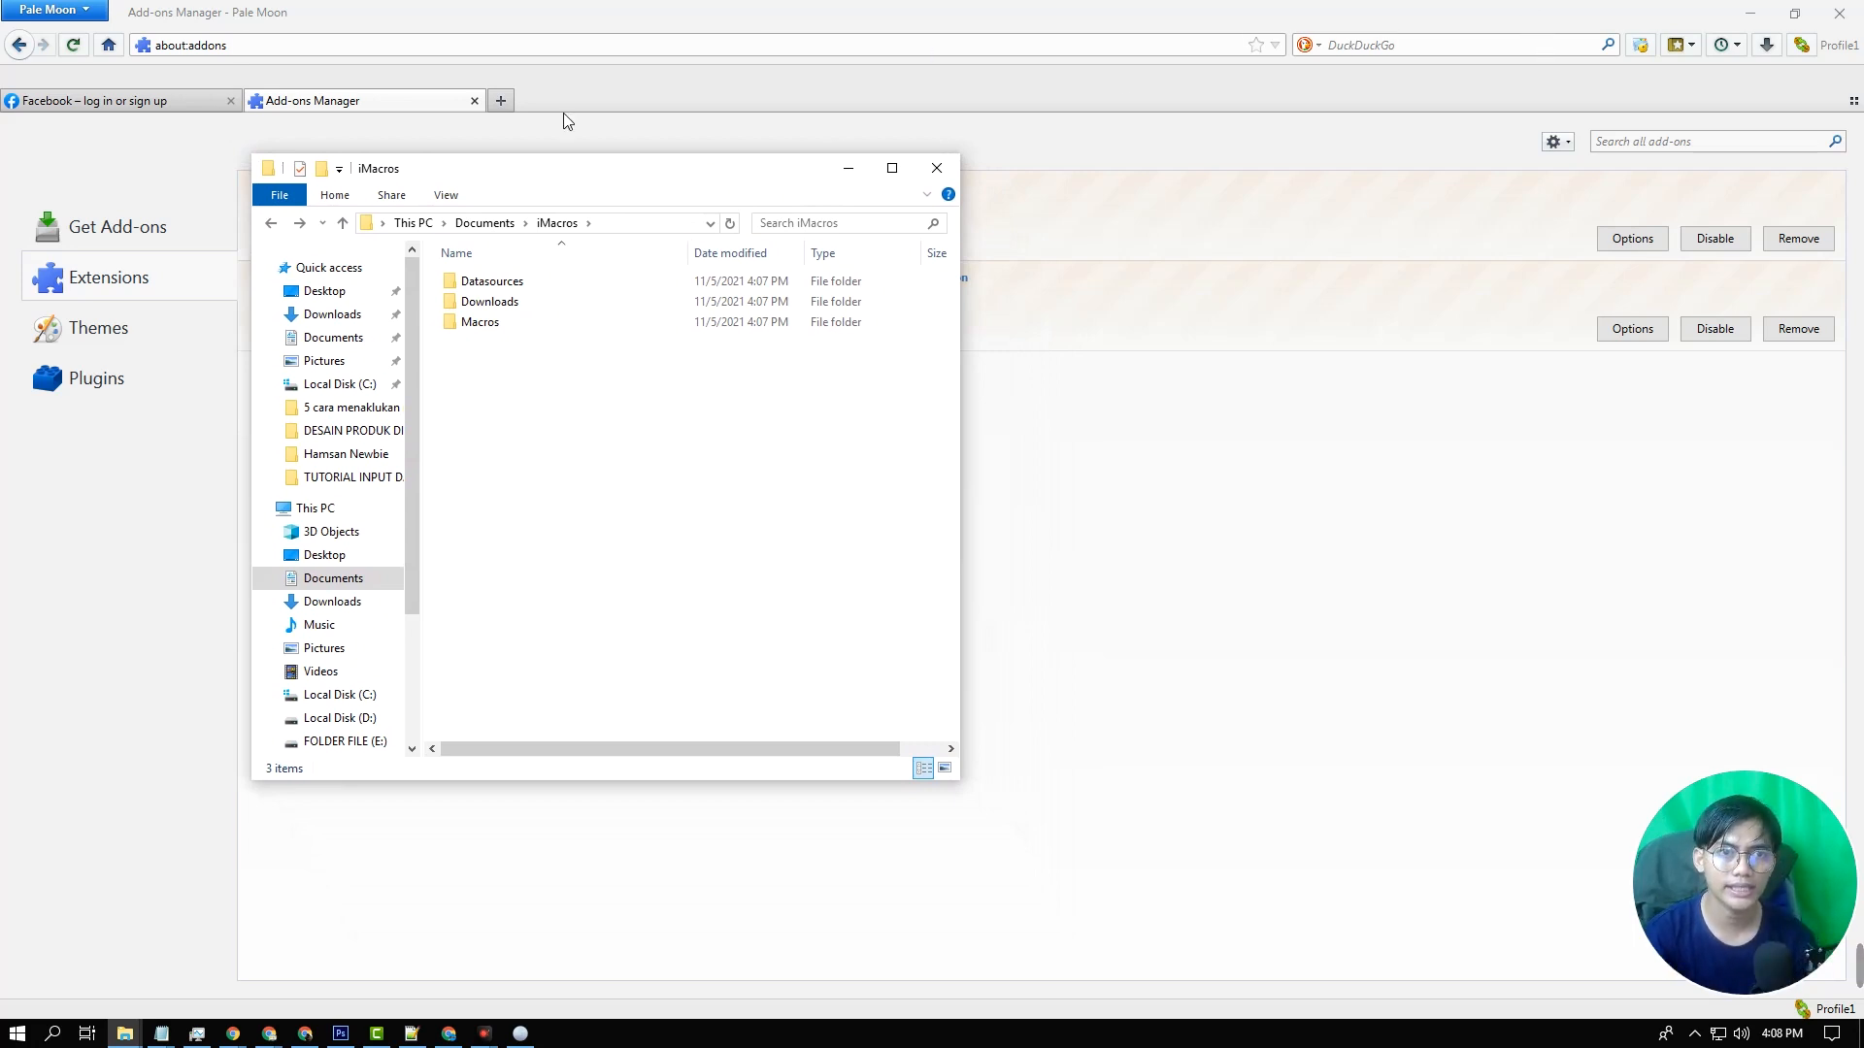
{"action": "left_click", "coordinate": [1690, 39]}
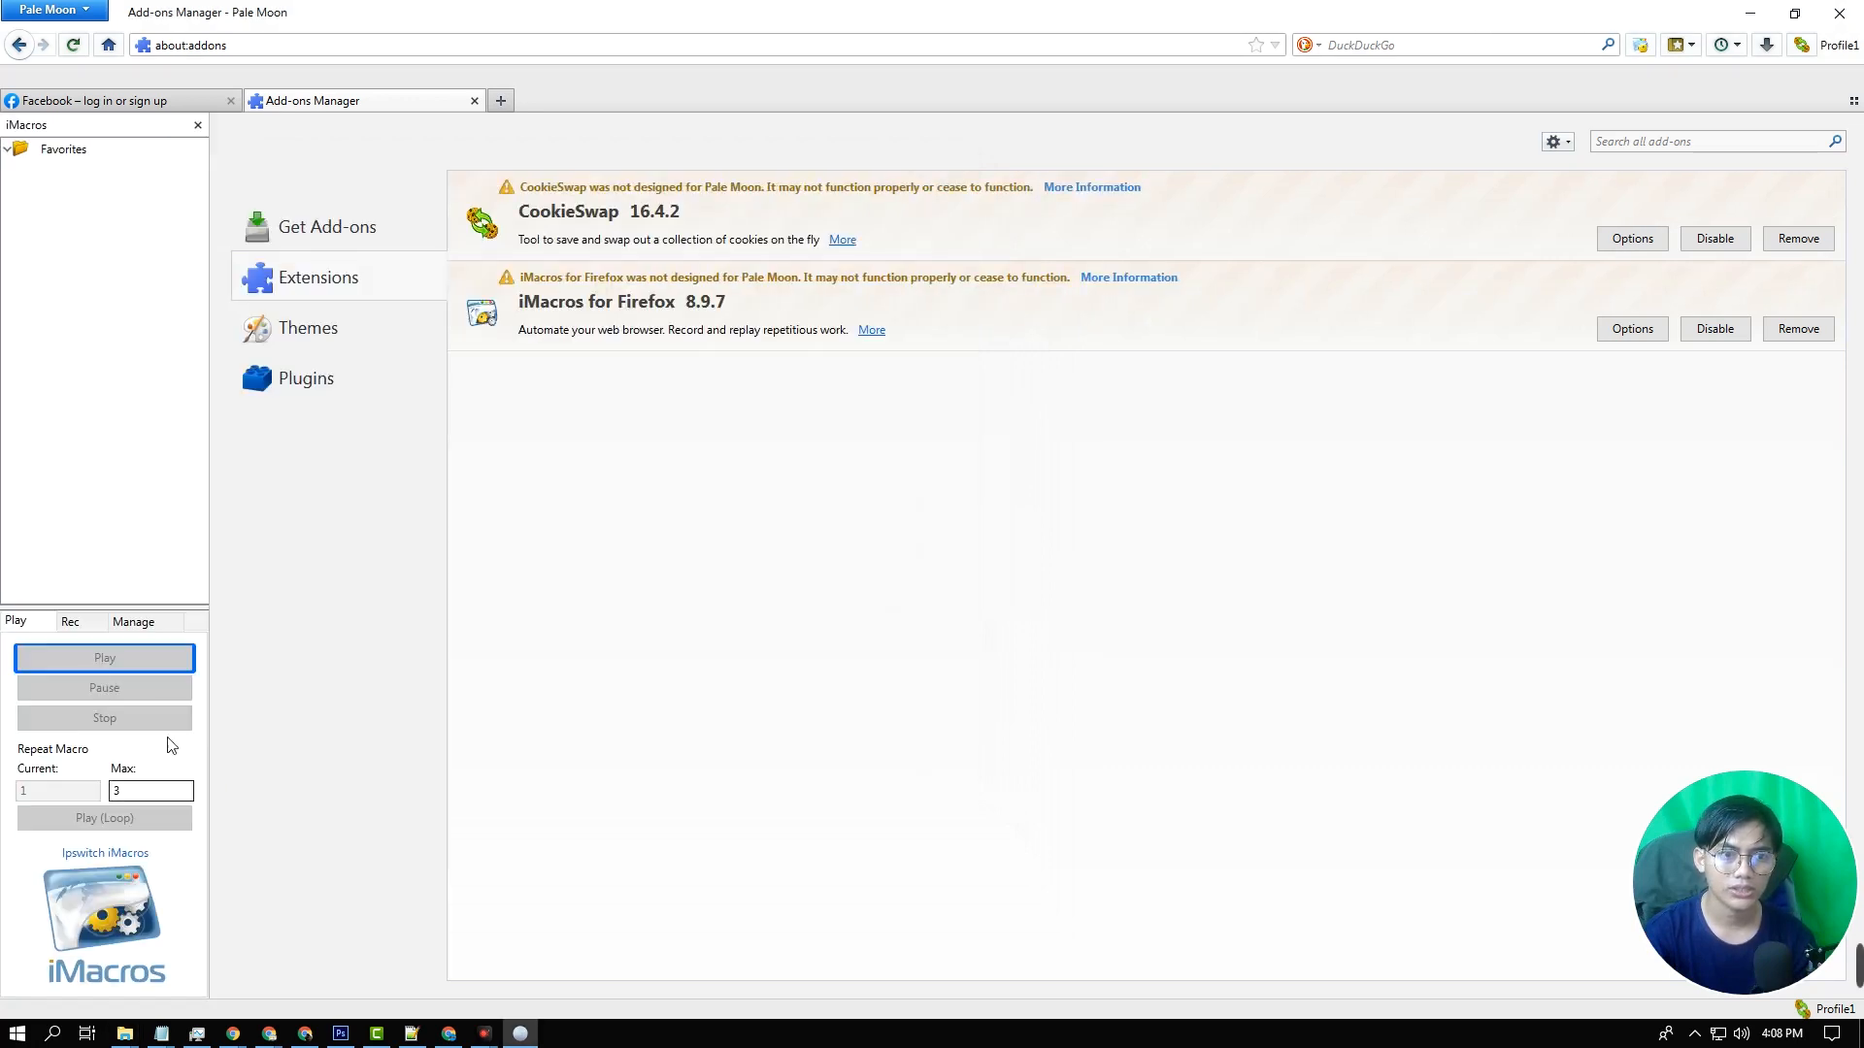
{"action": "left_click", "coordinate": [113, 624]}
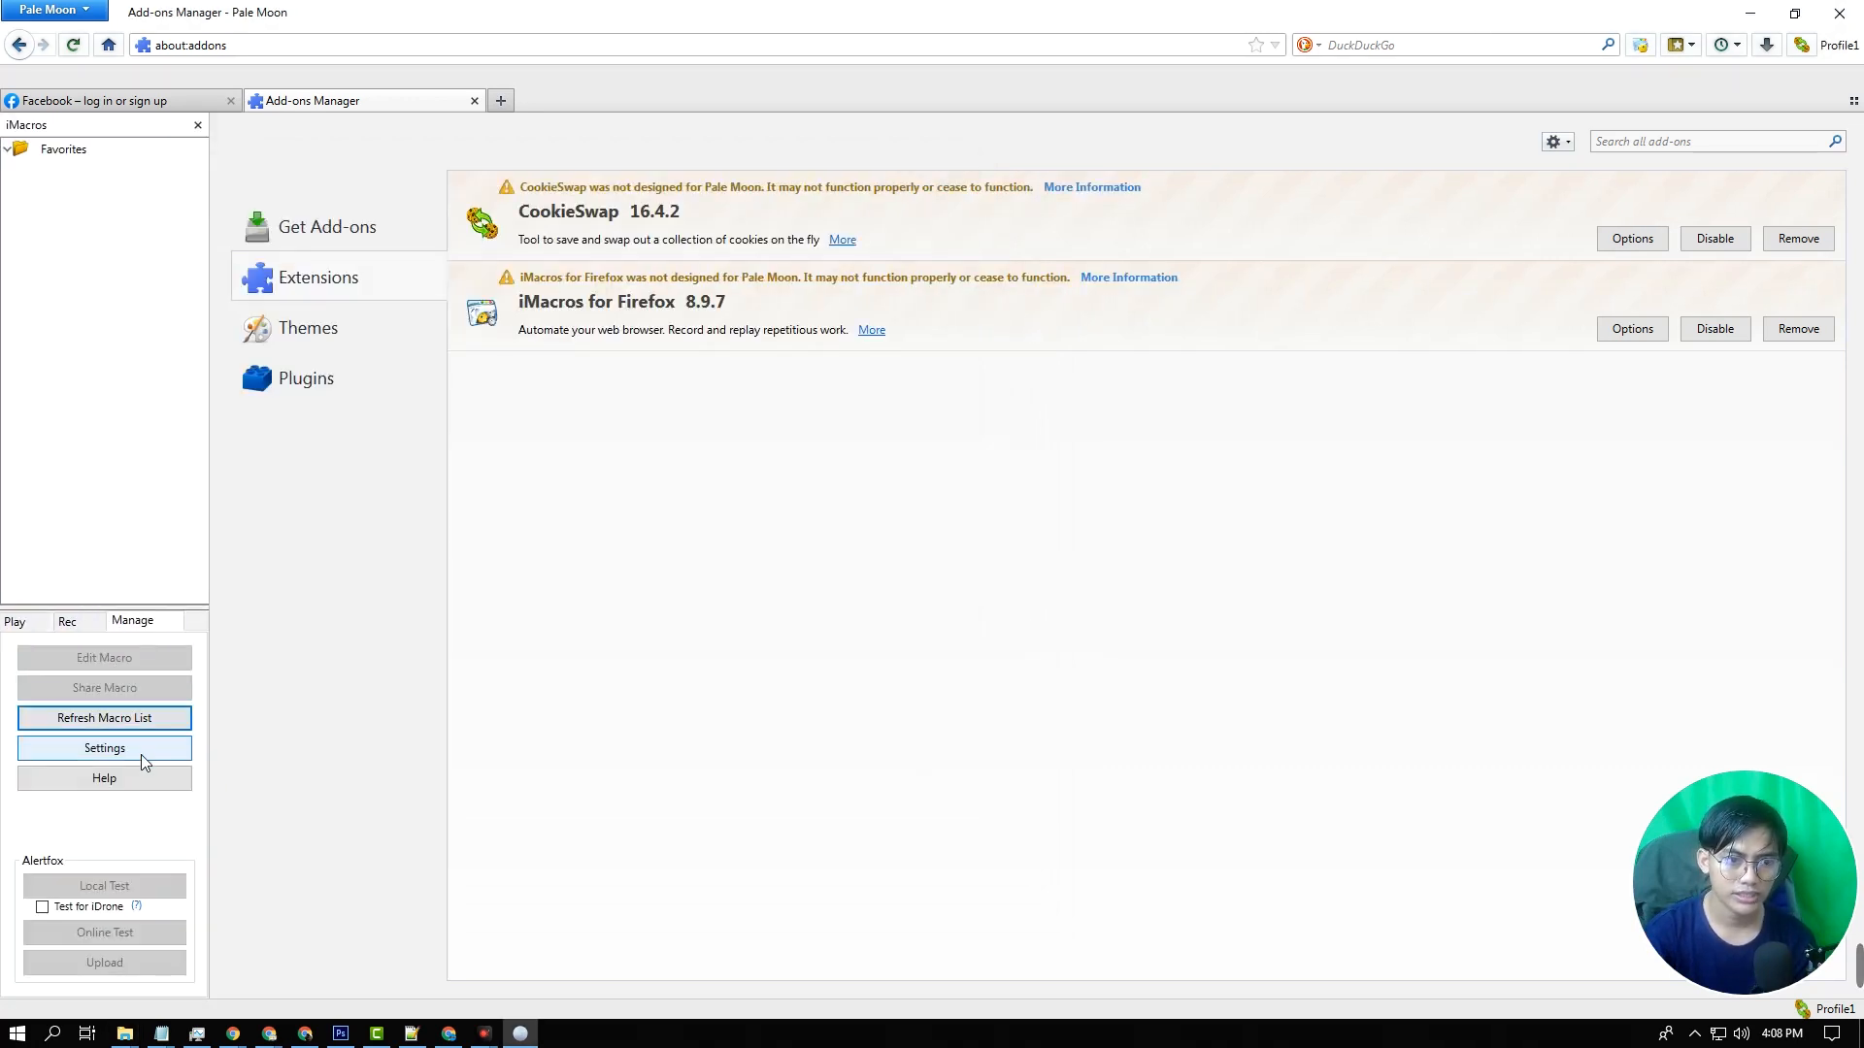
{"action": "left_click", "coordinate": [126, 750]}
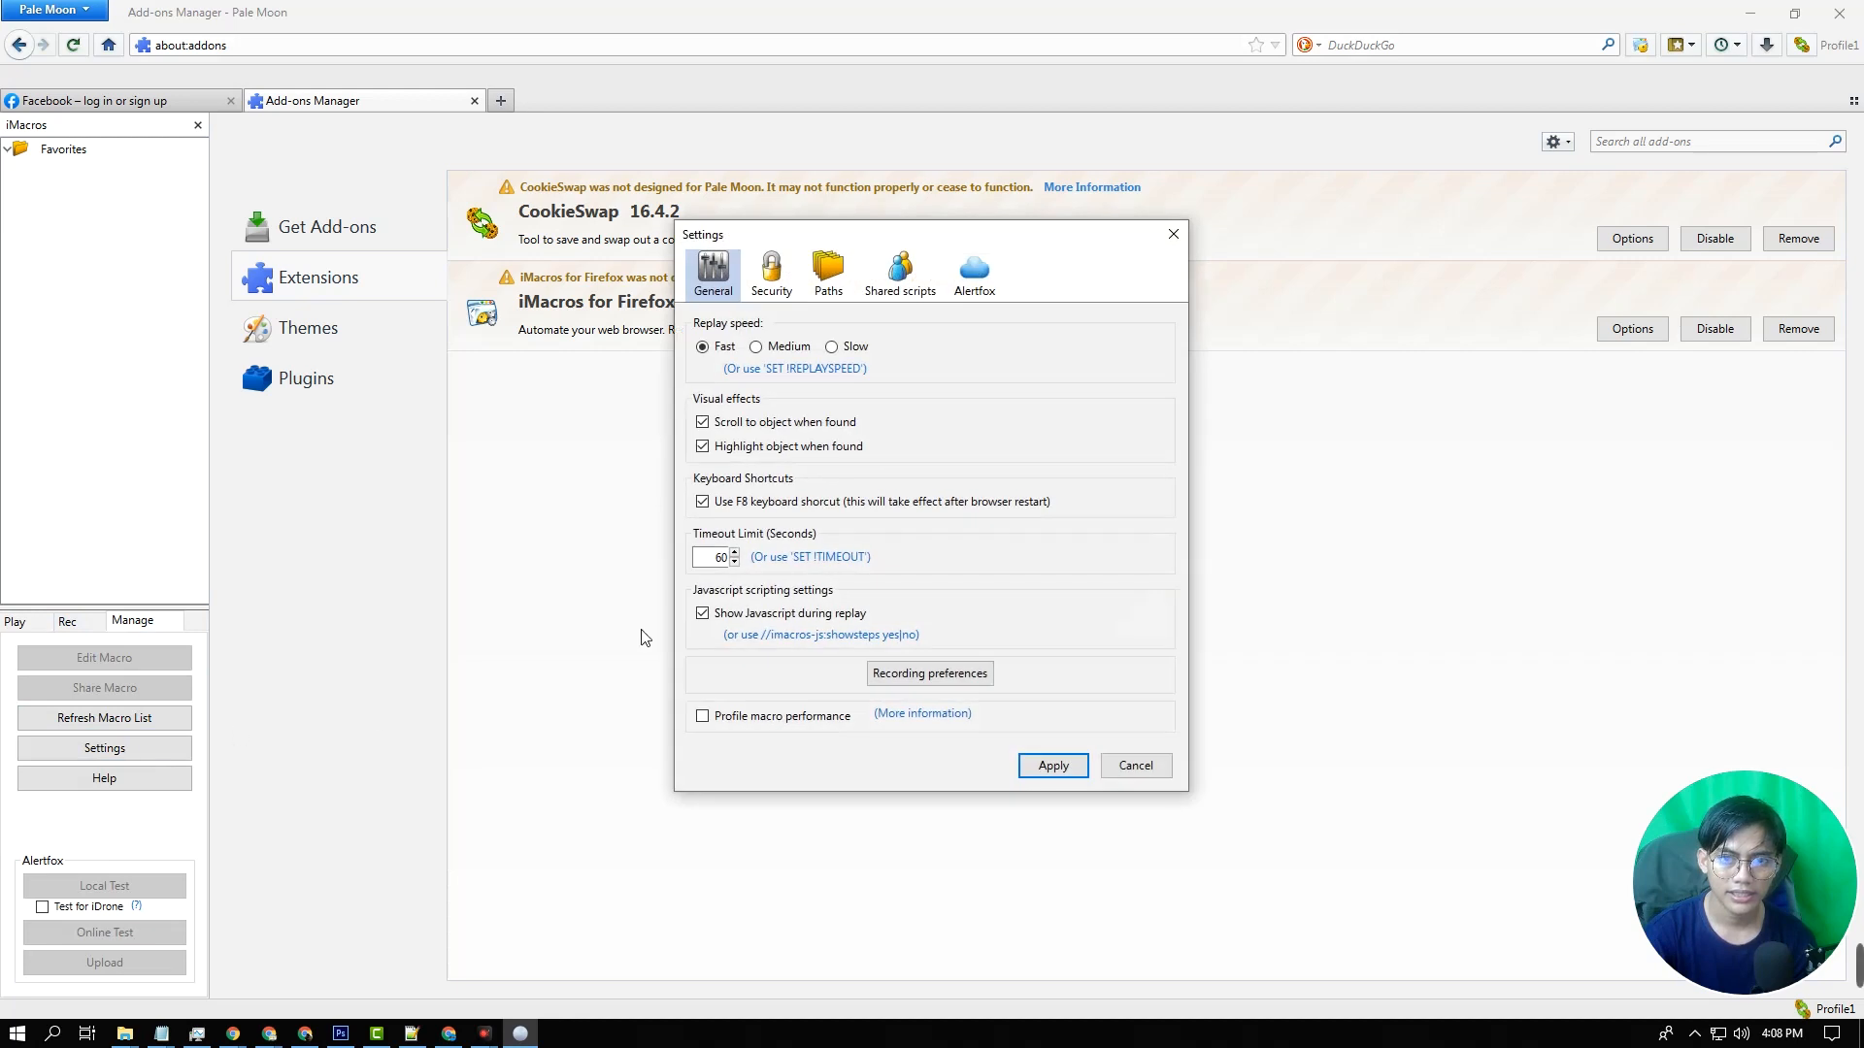
{"action": "left_click", "coordinate": [842, 291]}
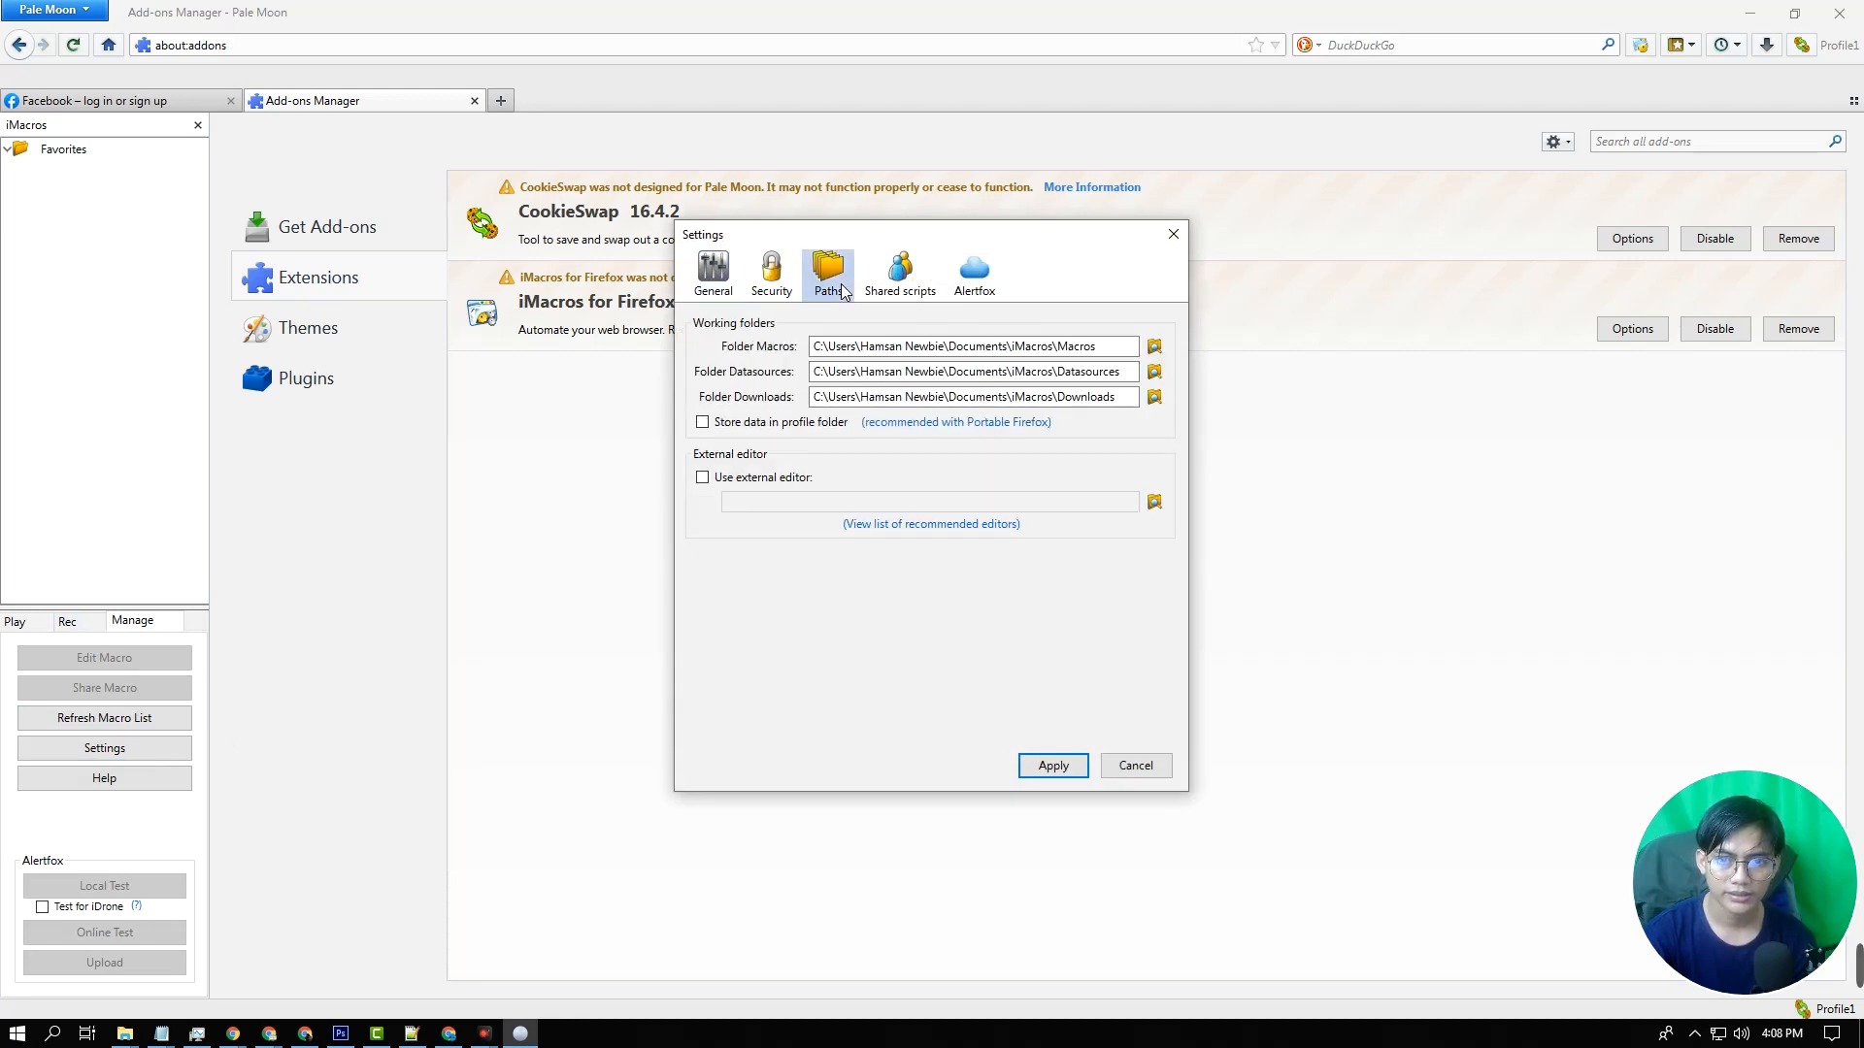
Set the iMacros Folder Macros path to the Macros folder inside Documents\iMacros
{"action": "left_click", "coordinate": [1156, 346]}
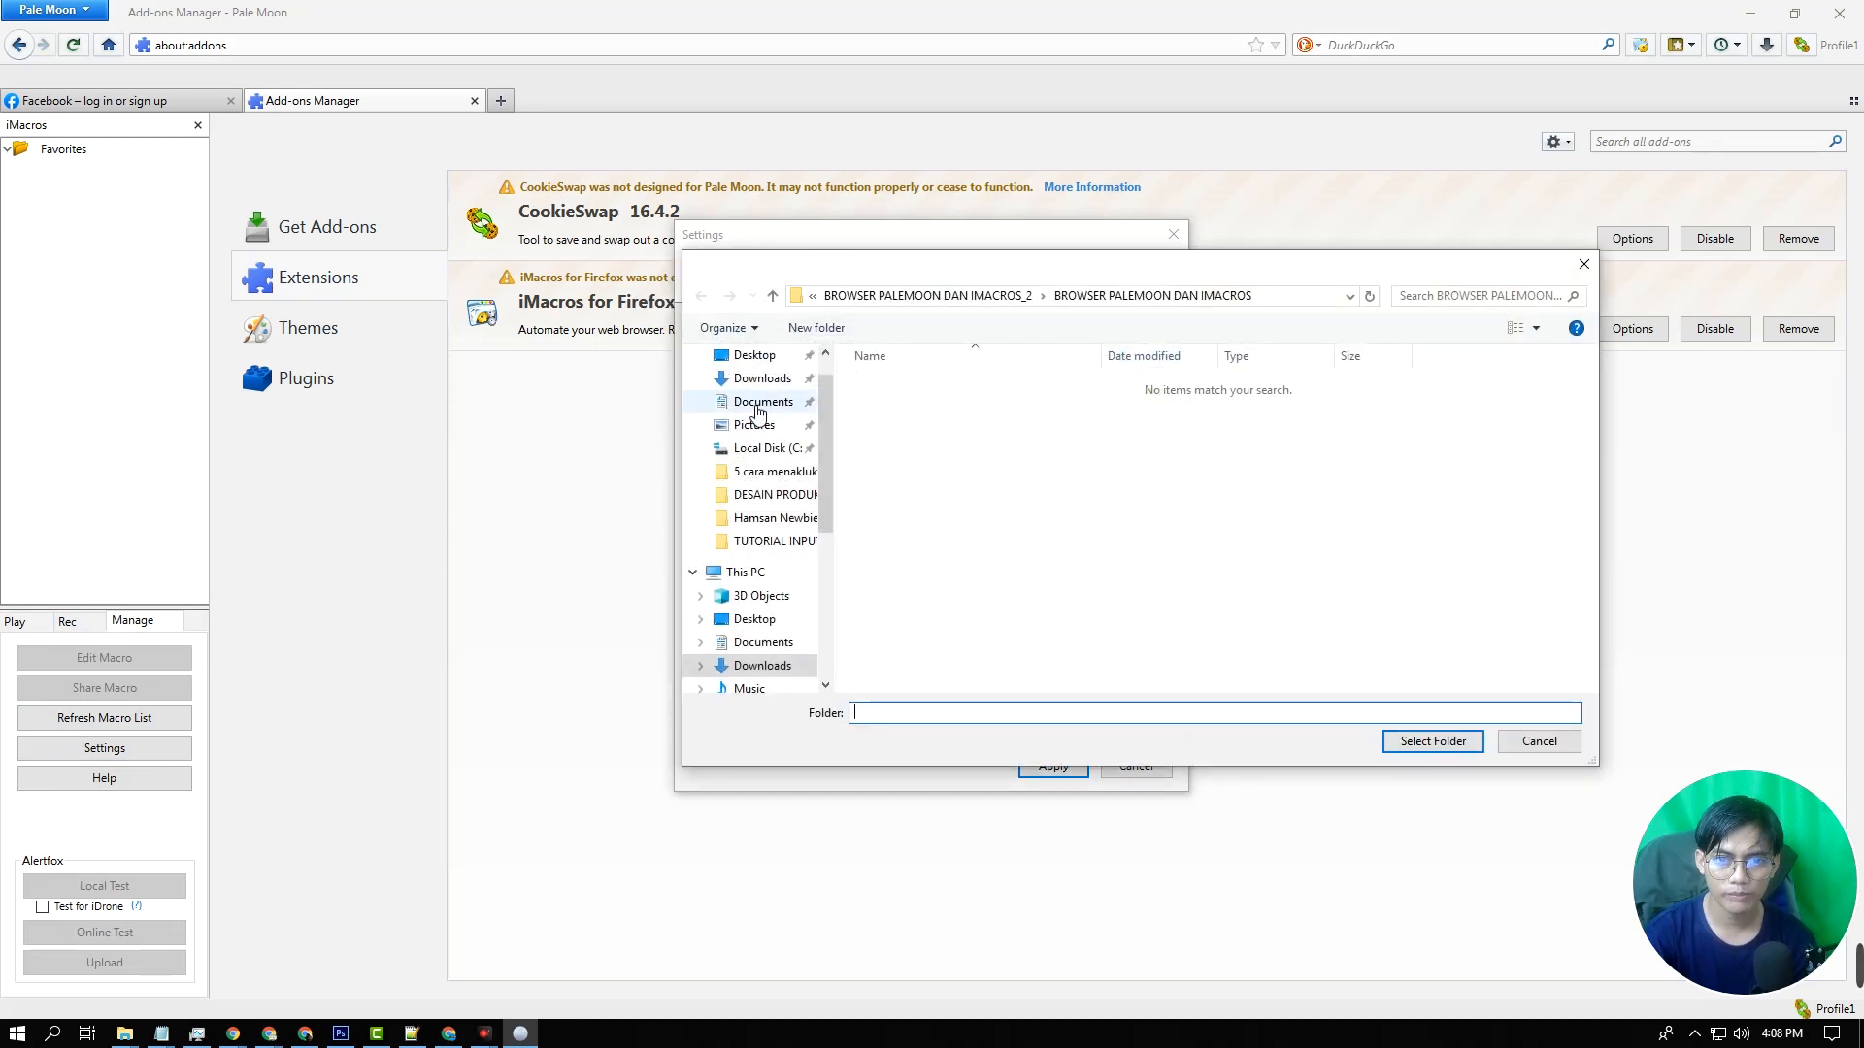
{"action": "left_click", "coordinate": [760, 402]}
{"action": "double_click", "coordinate": [886, 444]}
{"action": "left_click_drag", "start_coordinate": [1063, 281], "coordinate": [567, 512]}
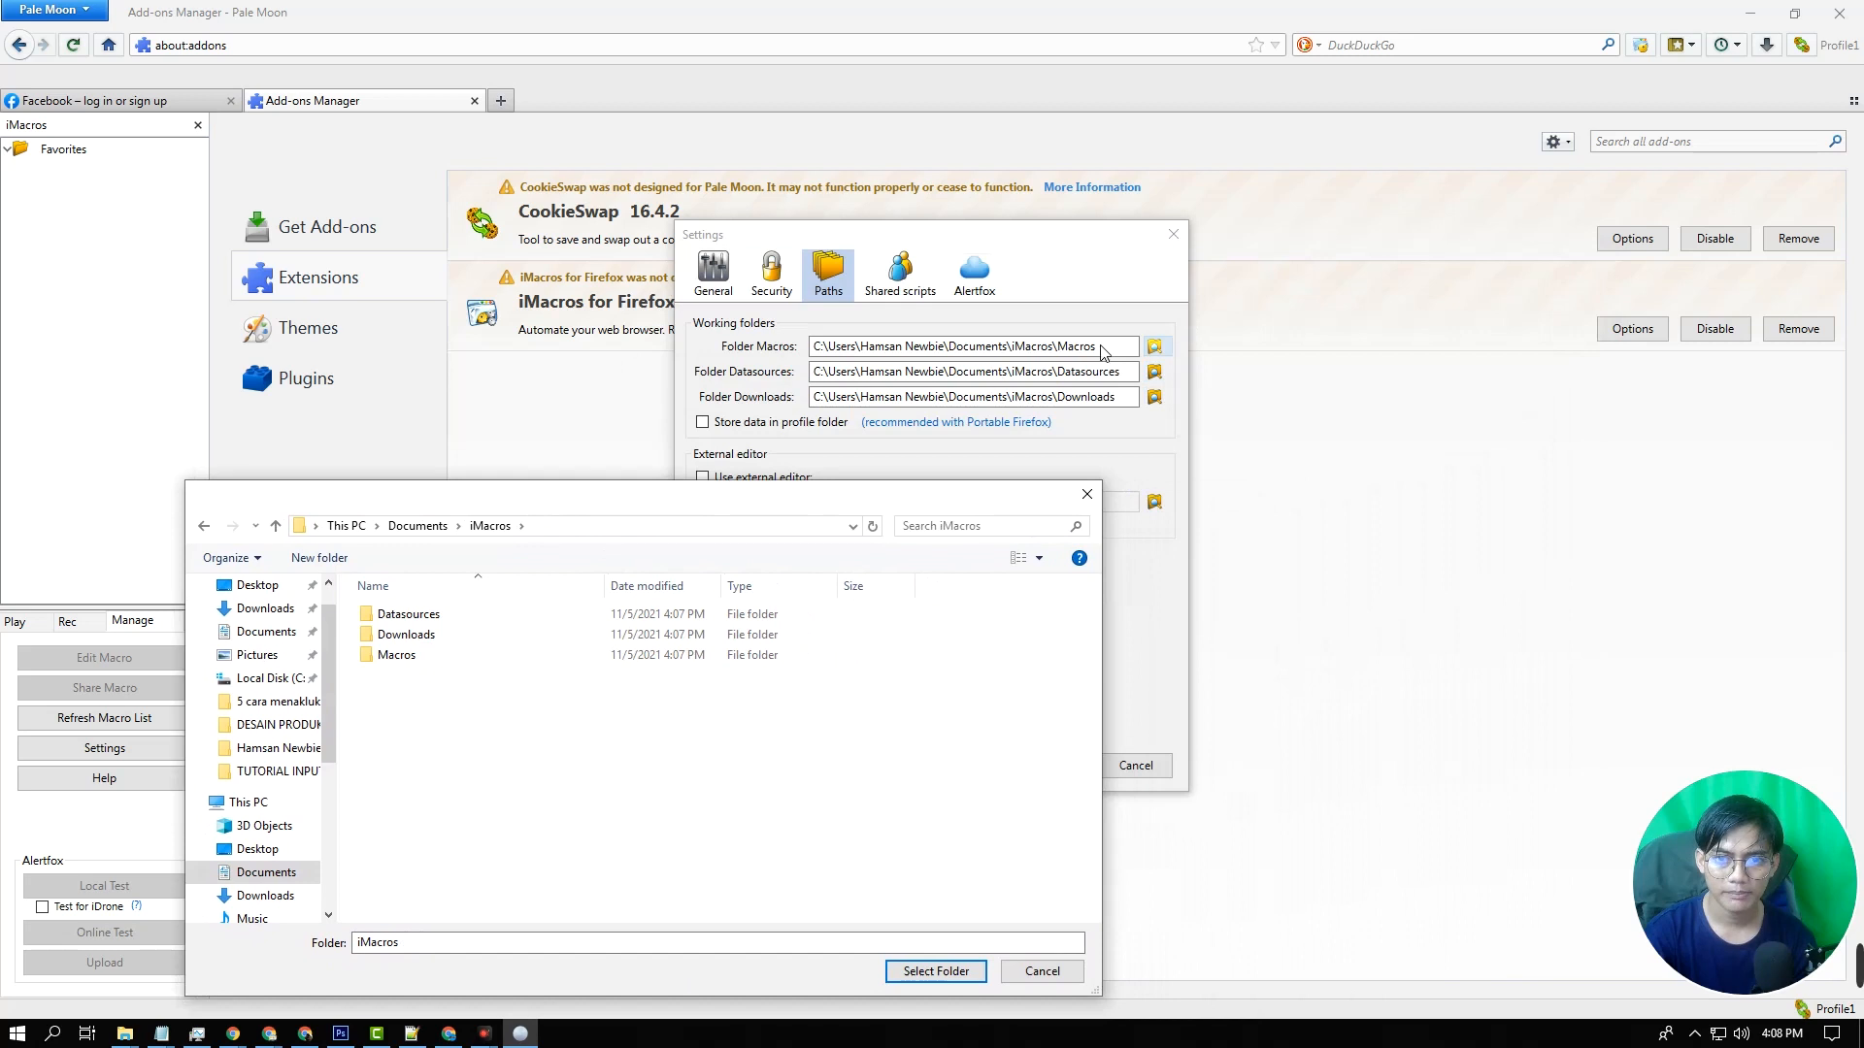
{"action": "left_click", "coordinate": [406, 655]}
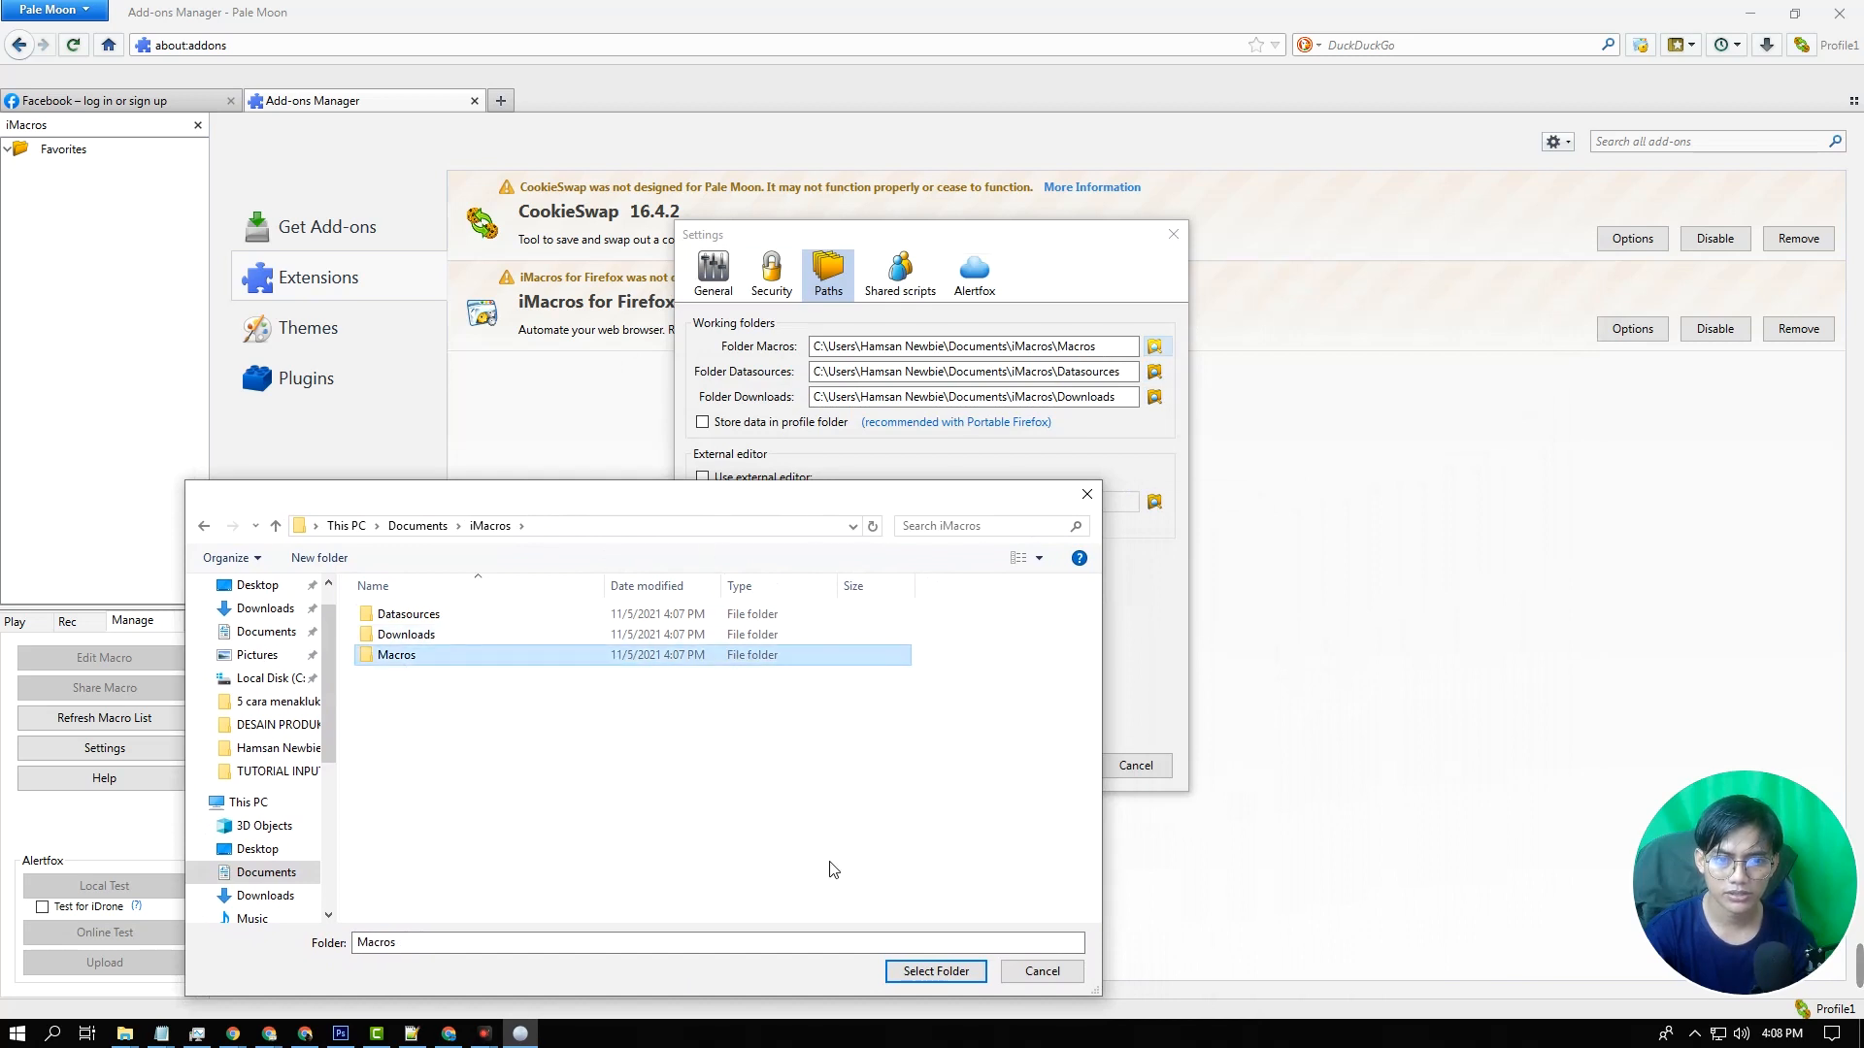
{"action": "left_click", "coordinate": [922, 971]}
Set the Datasources and Downloads paths to the matching folders in Documents\iMacros and apply the settings
{"action": "left_click", "coordinate": [1154, 371]}
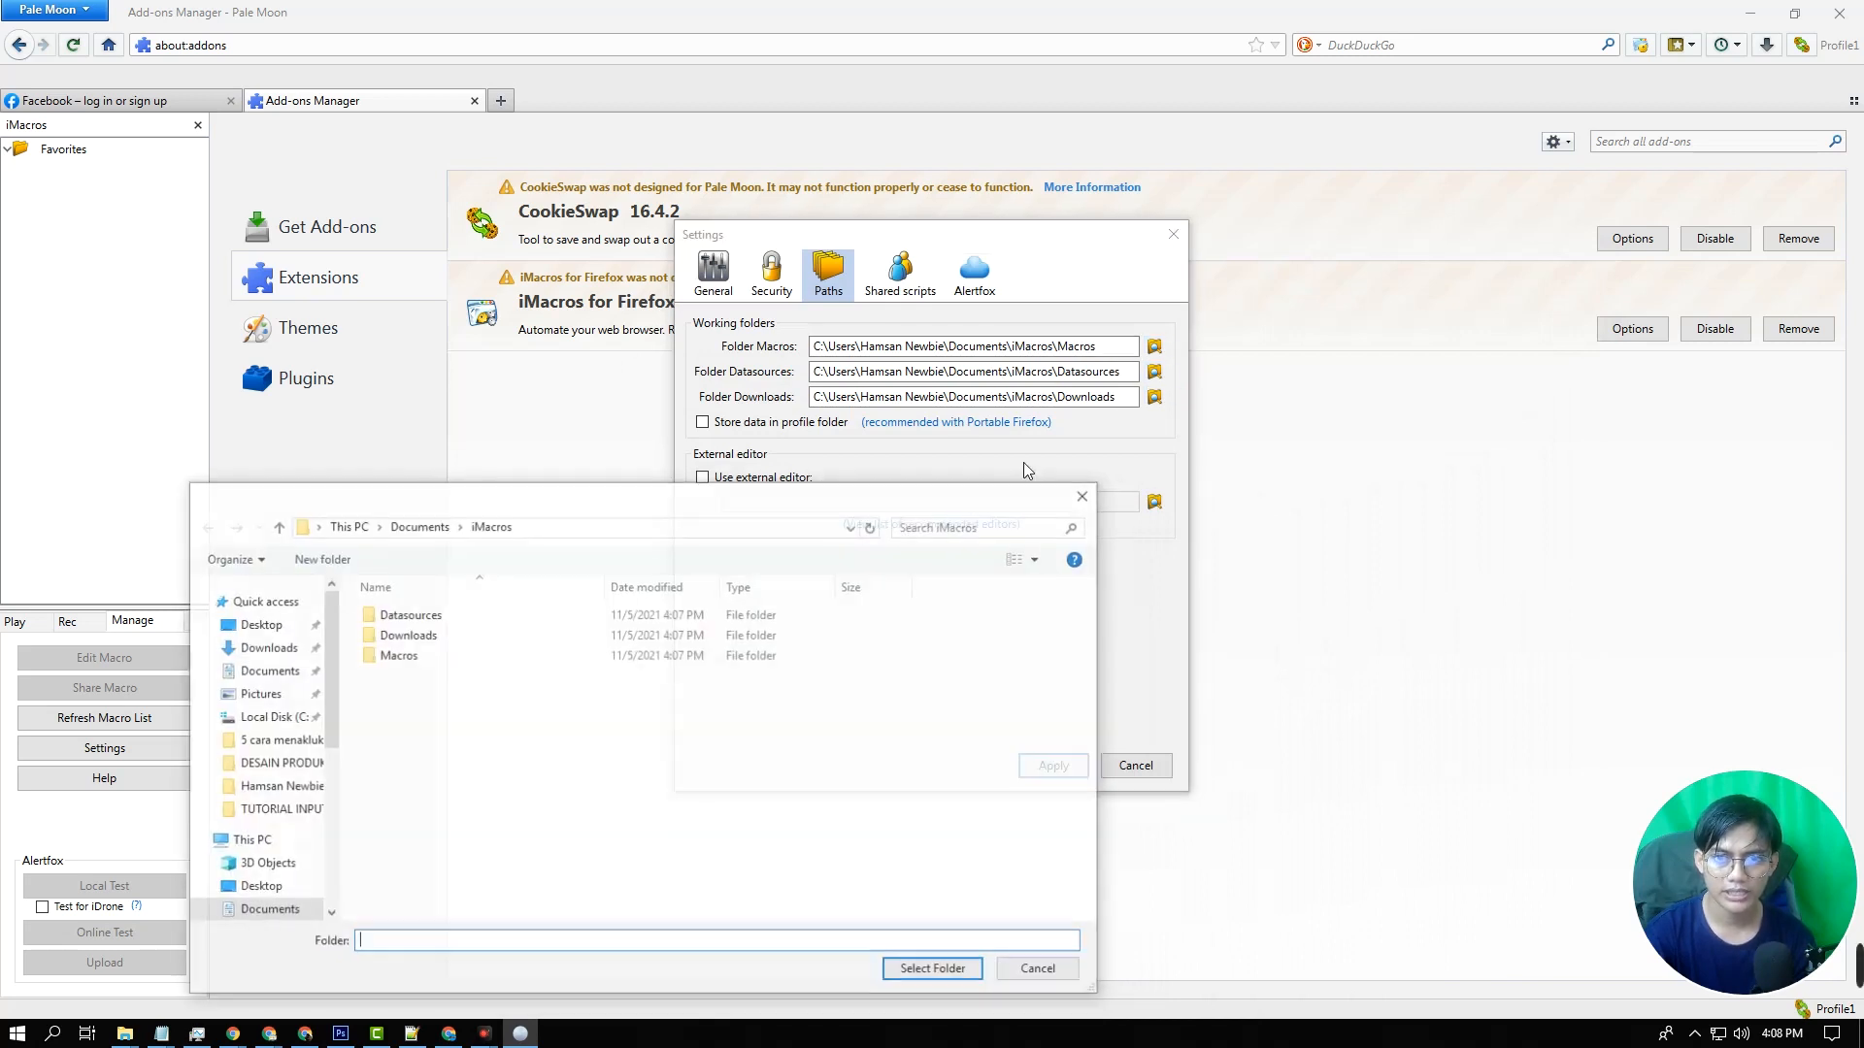
{"action": "left_click", "coordinate": [412, 619]}
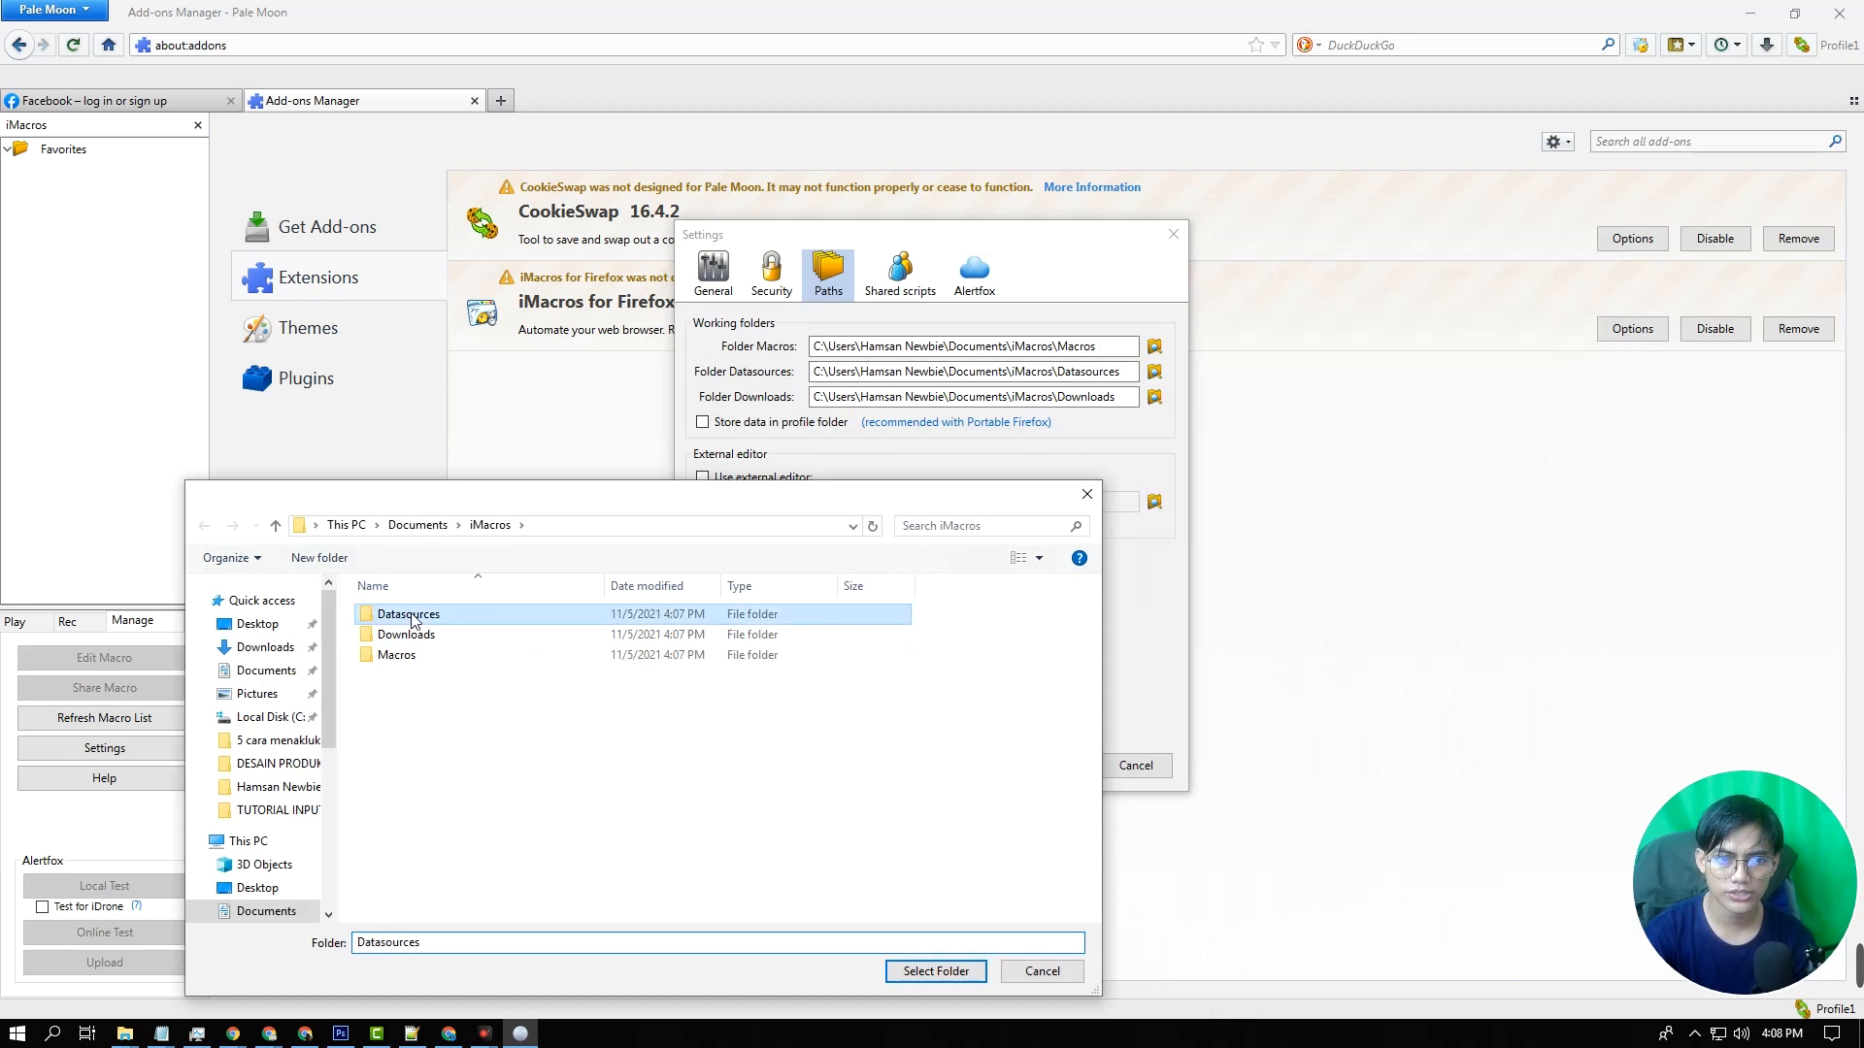
{"action": "left_click", "coordinate": [966, 973]}
{"action": "left_click", "coordinate": [1158, 398]}
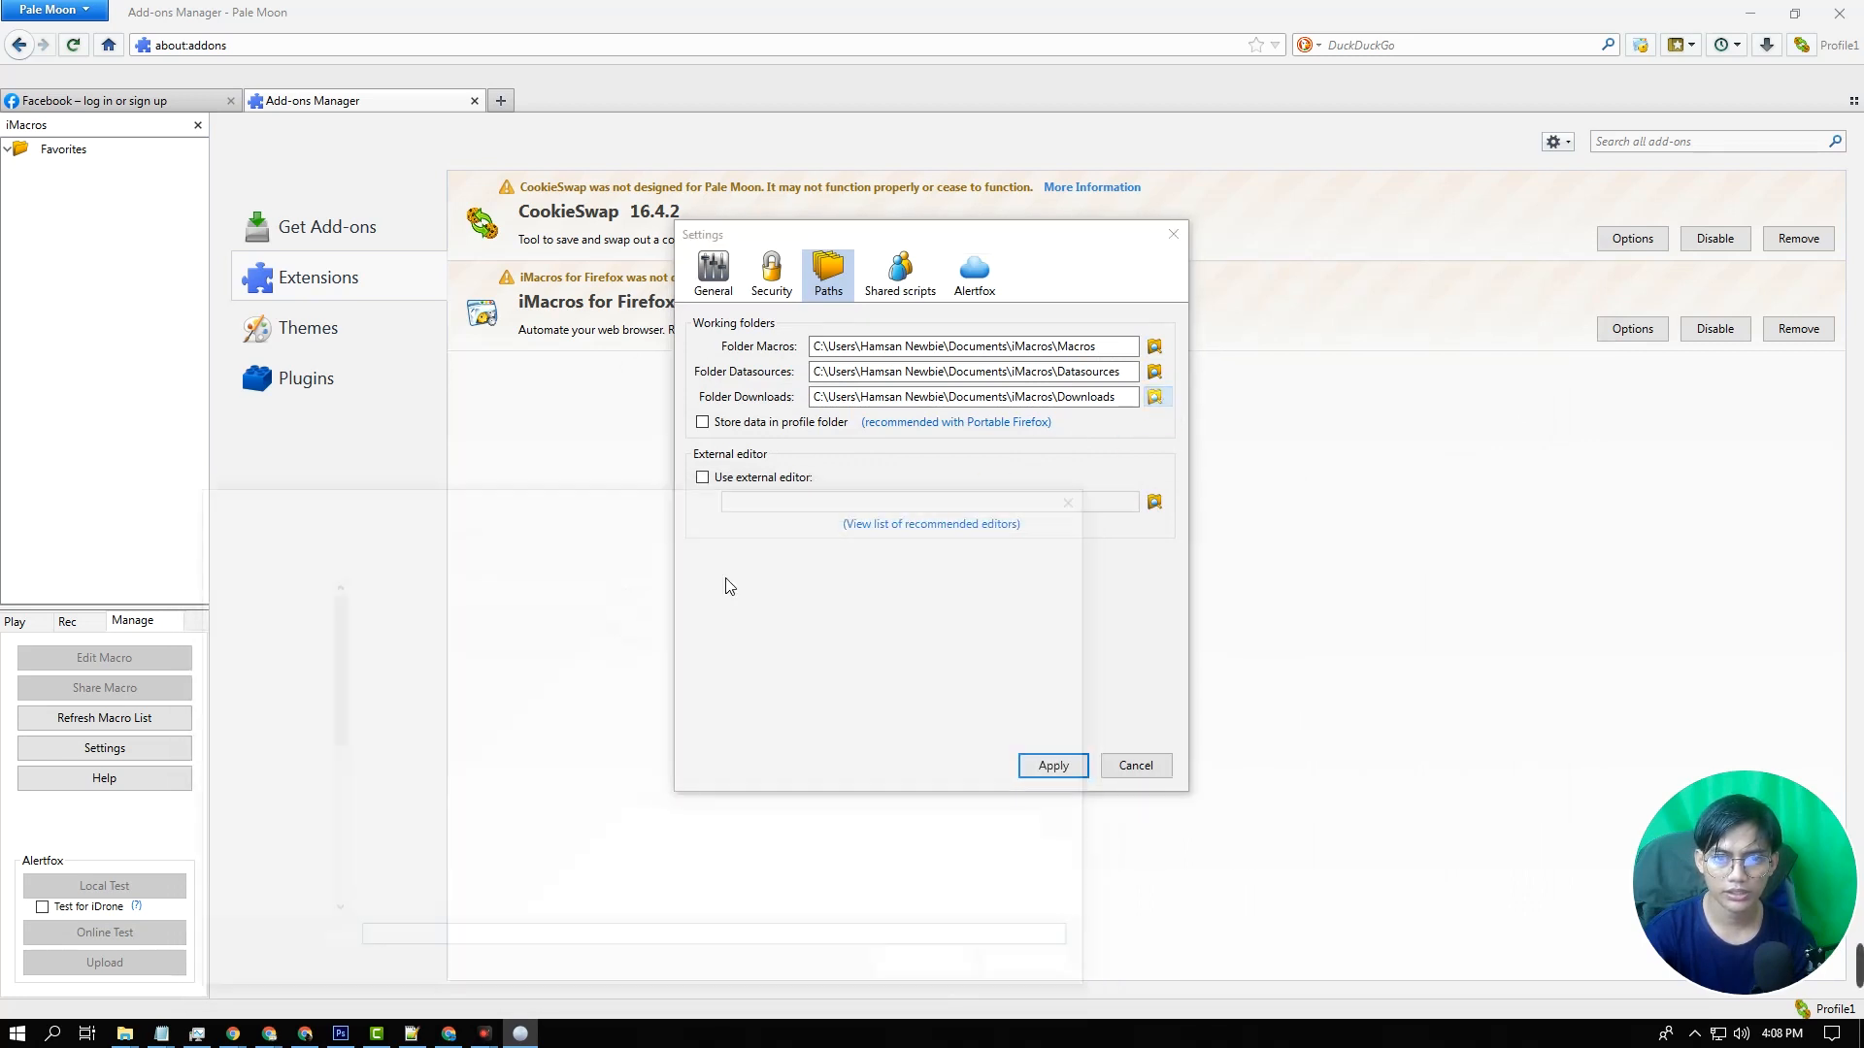
{"action": "left_click", "coordinate": [416, 637]}
{"action": "left_click", "coordinate": [924, 978]}
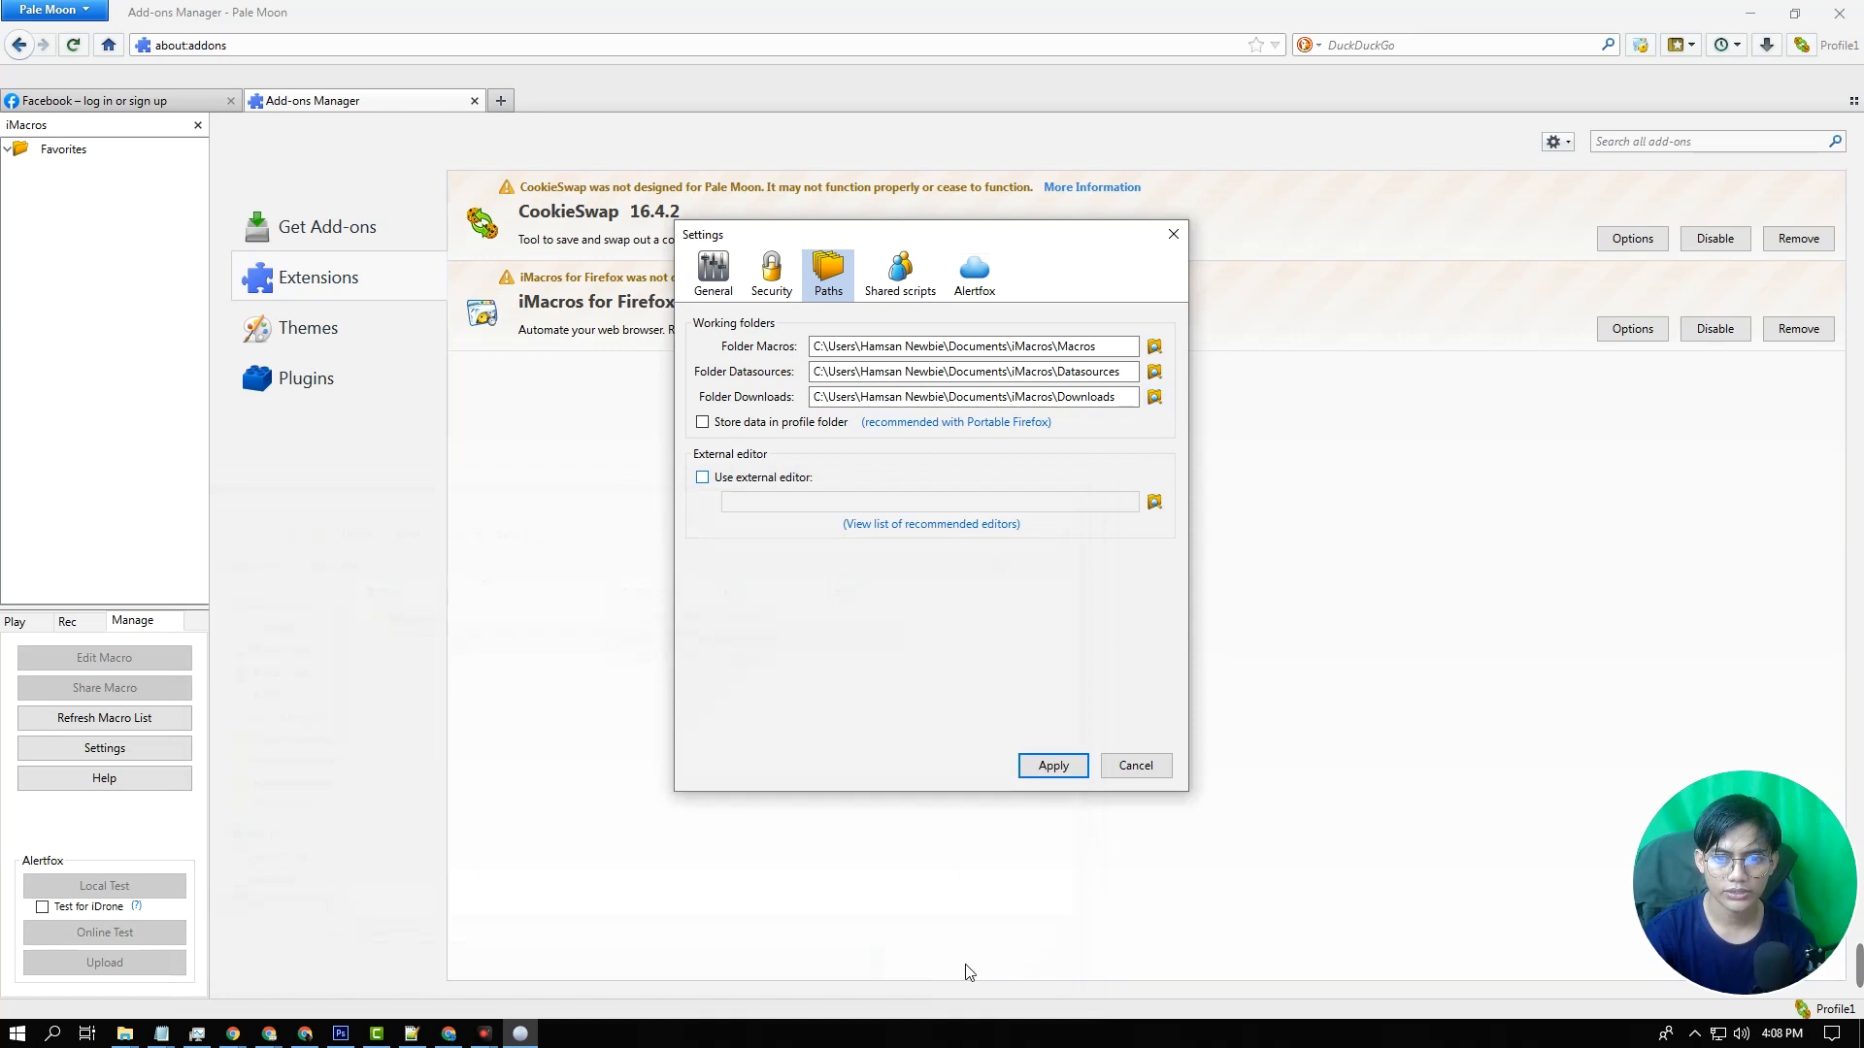
{"action": "left_click", "coordinate": [1057, 767]}
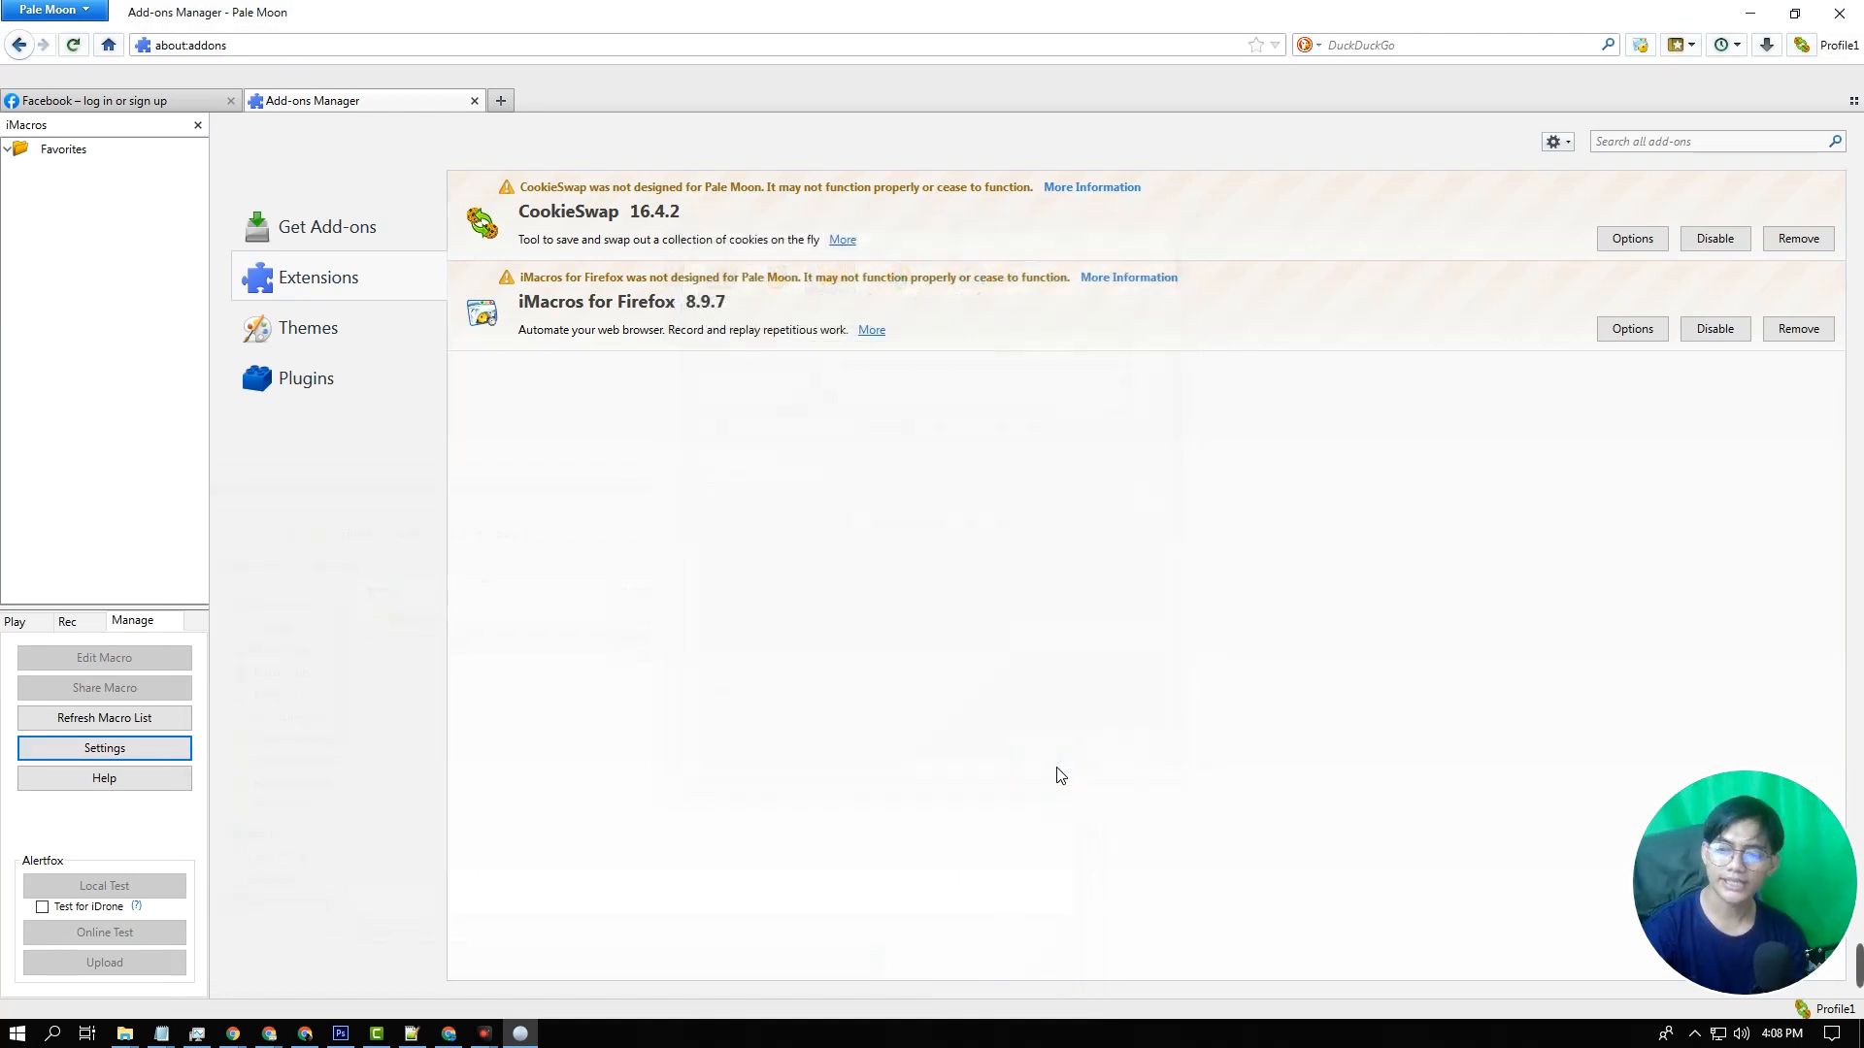